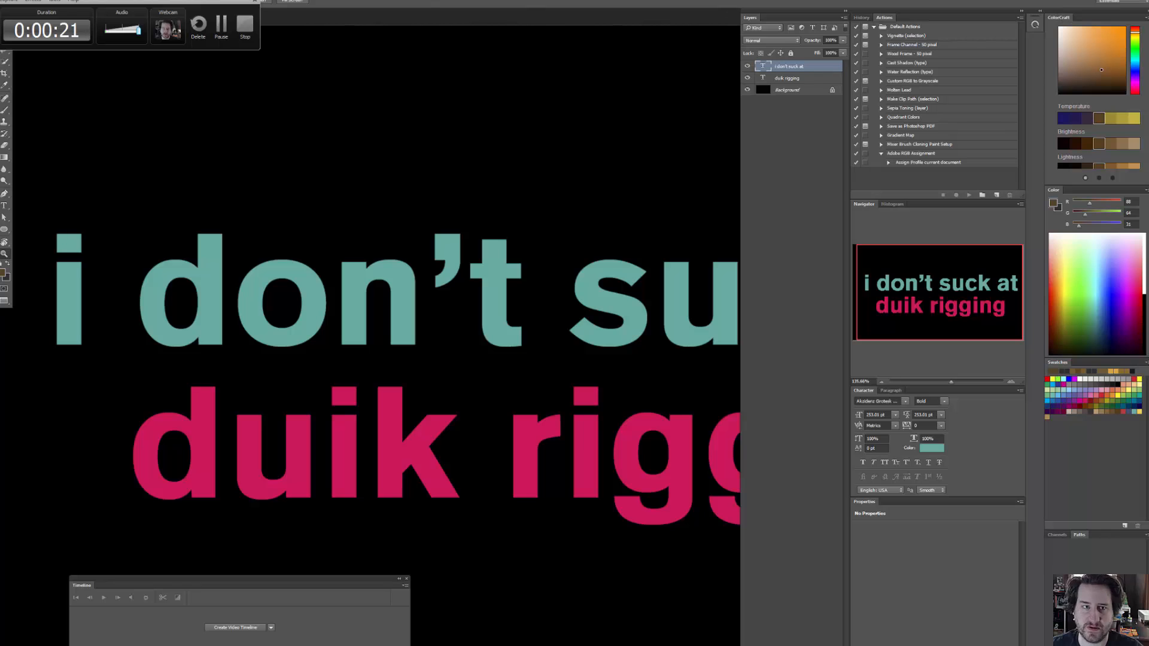
key("Tab")
key("Tab")
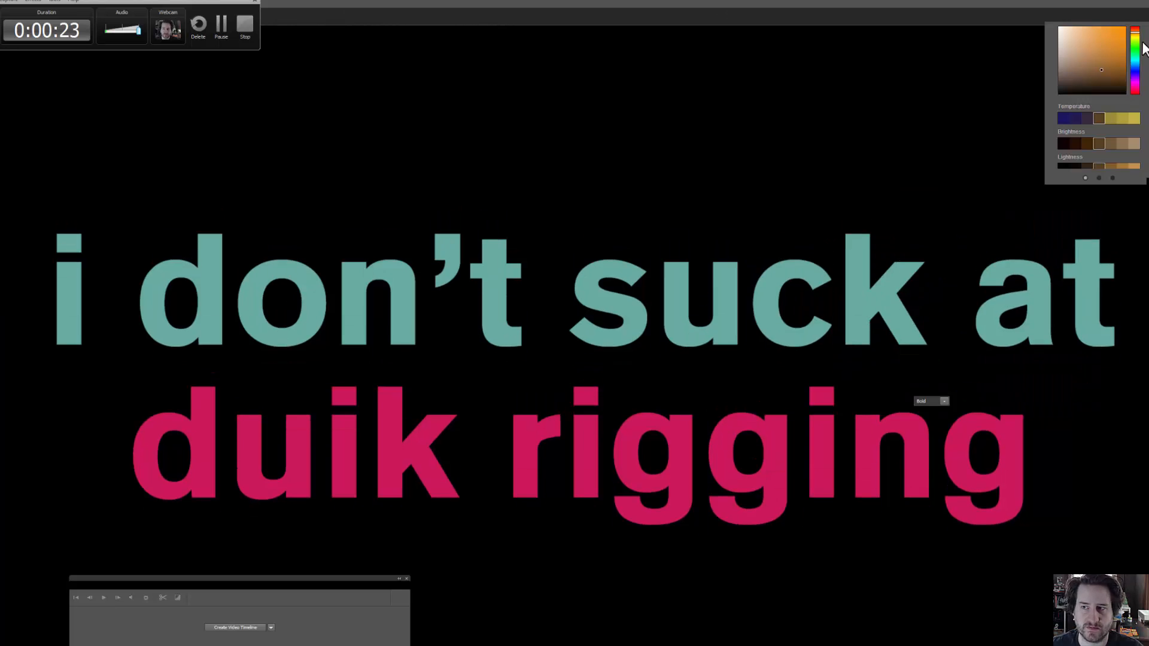
key("f")
key("f")
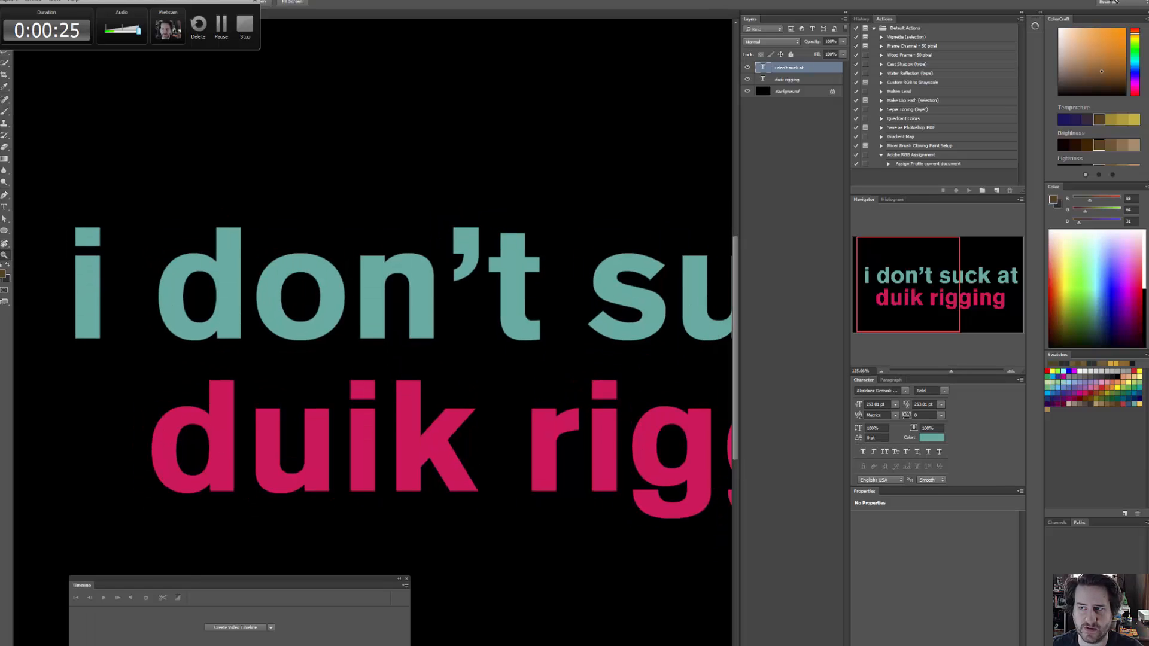
Step: Switch to After Effects and preview the worker character's animation from the start of the pieces composition
left_click(1102, 2)
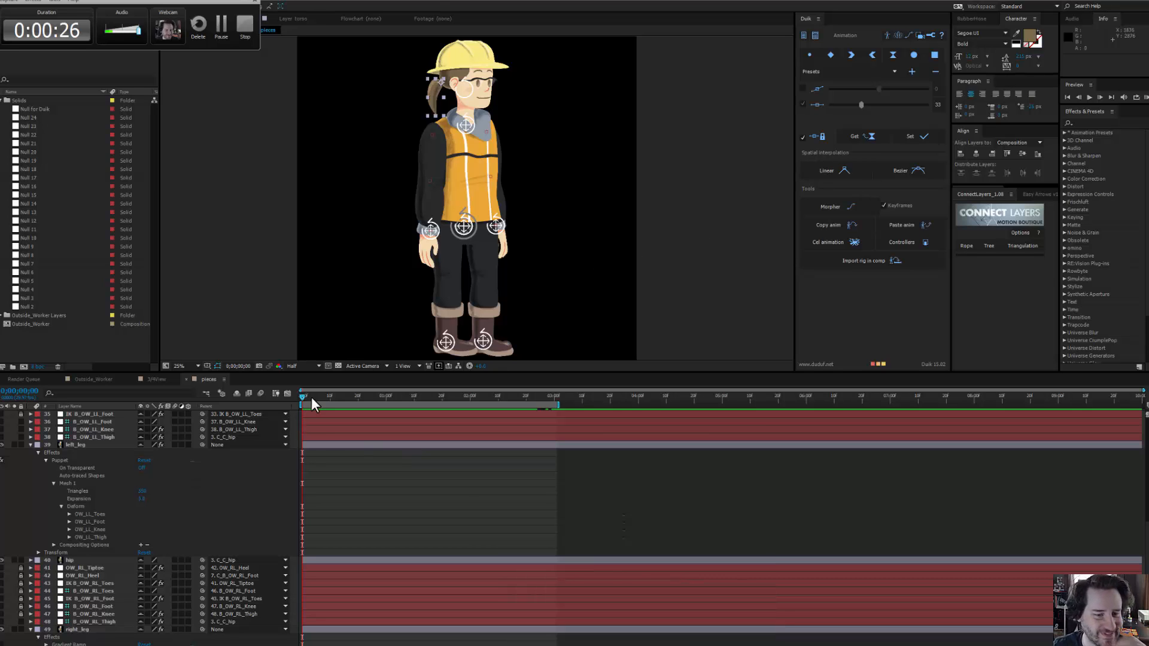
left_click_drag(310, 395, 257, 402)
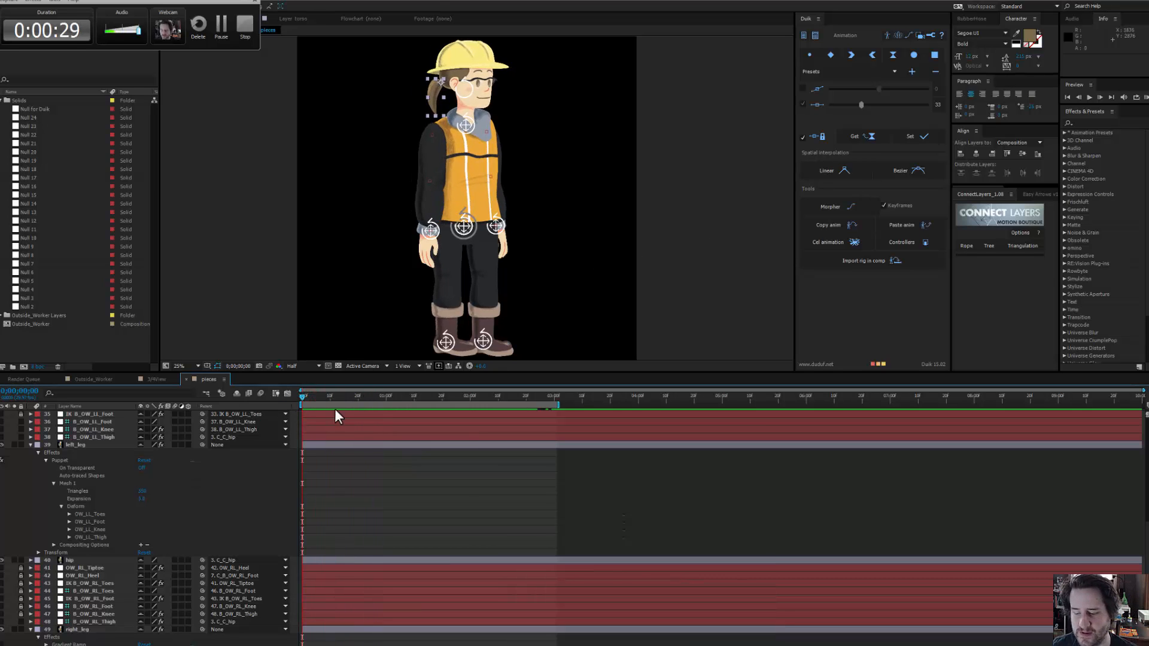
key("space")
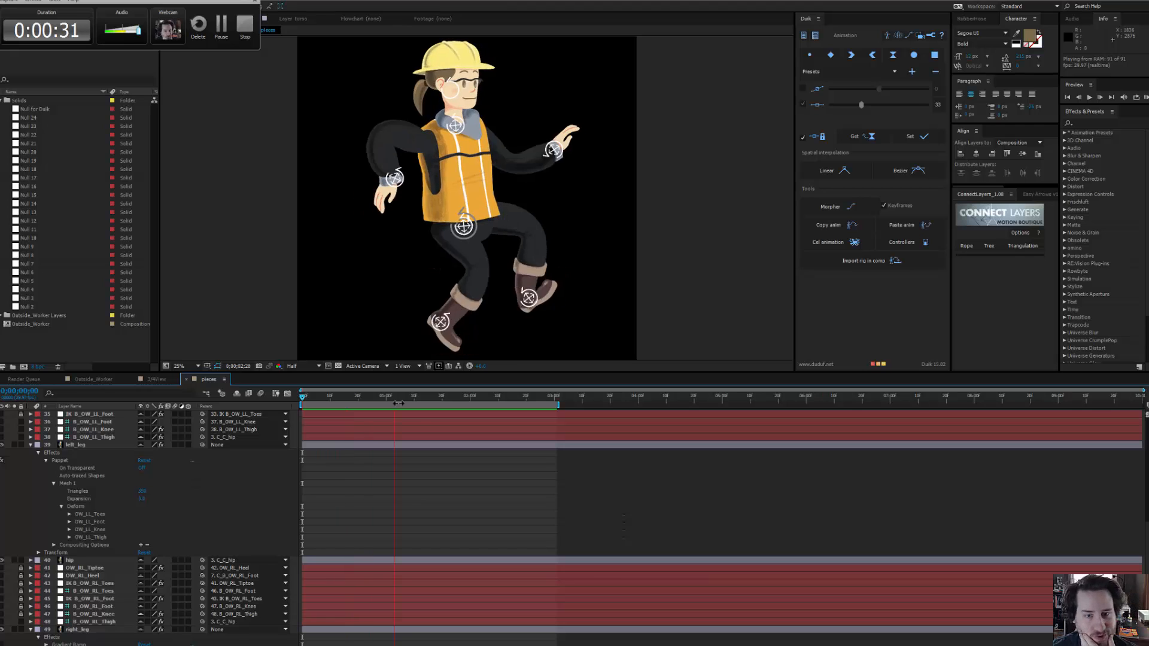
key("space")
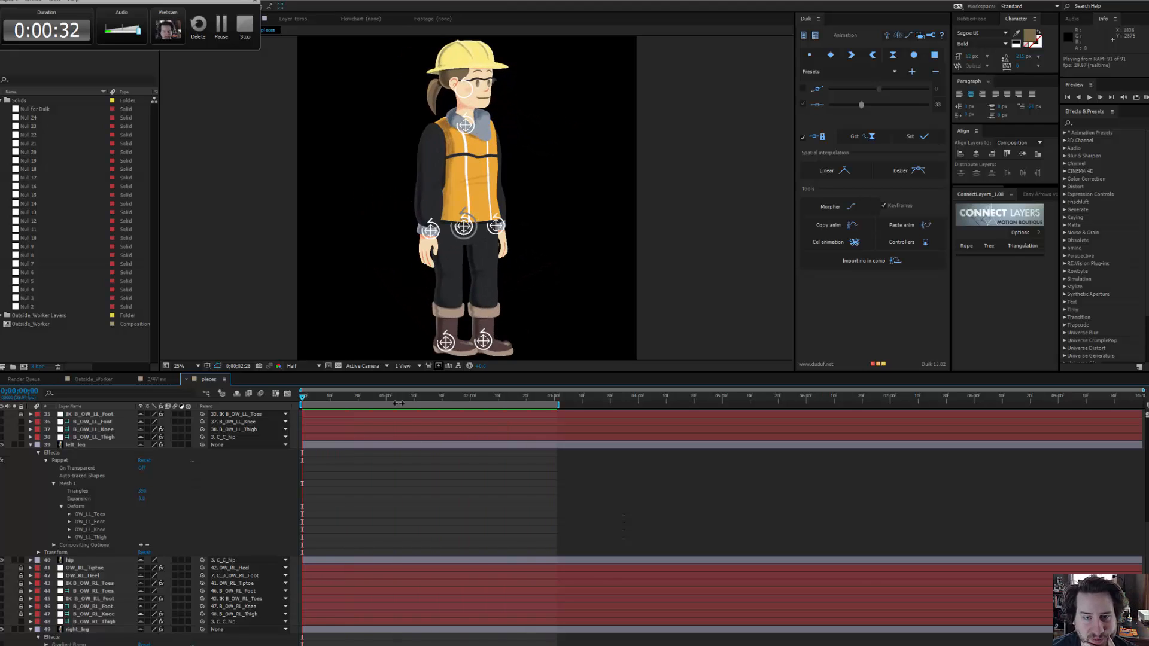
key("space")
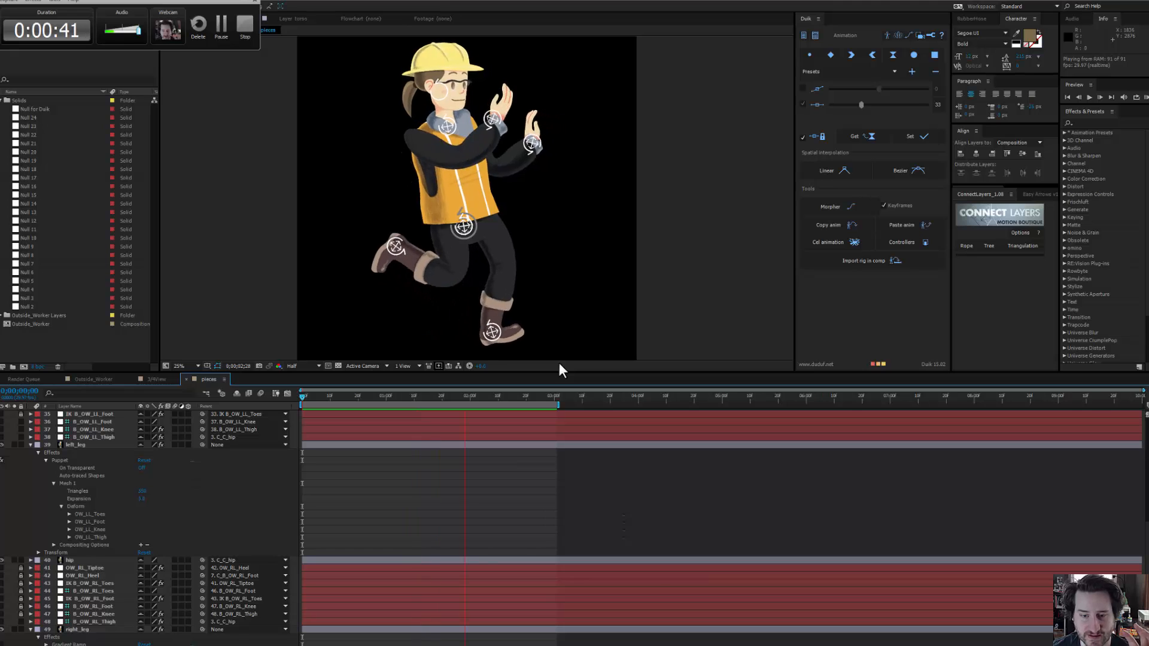
key("space")
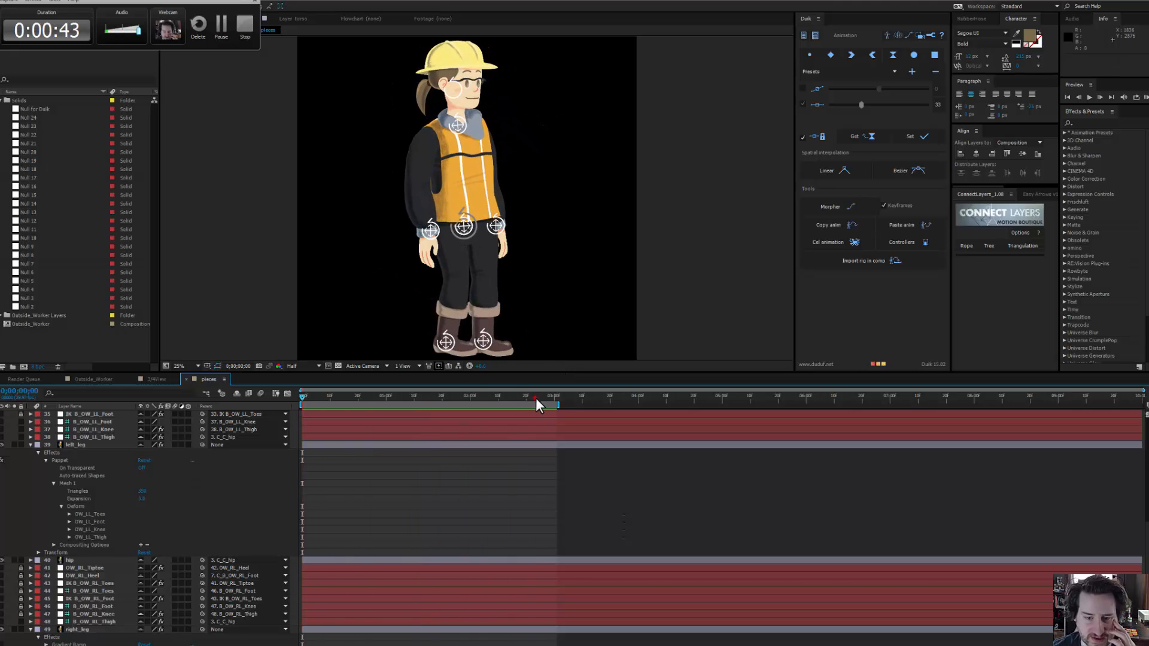
Step: Go to 0:00:01:25, select the character's head controller and hide the shy layers in the timeline
left_click_drag(535, 397, 456, 418)
scroll(134, 464, "up", 9)
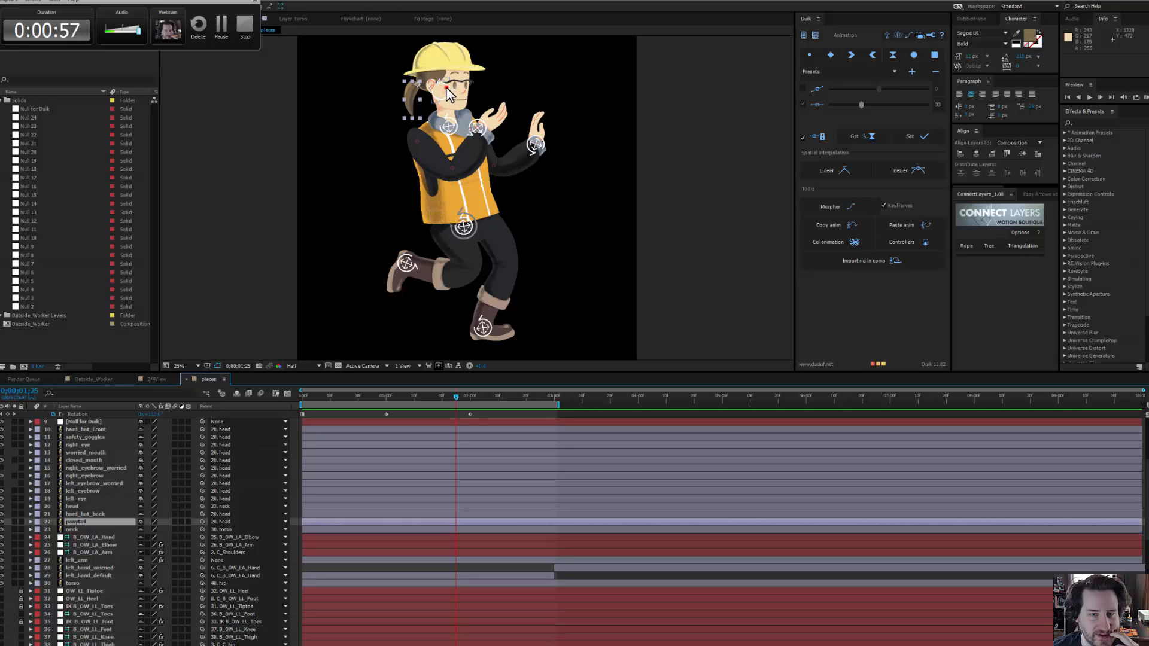
left_click(450, 87)
scroll(96, 537, "up", 6)
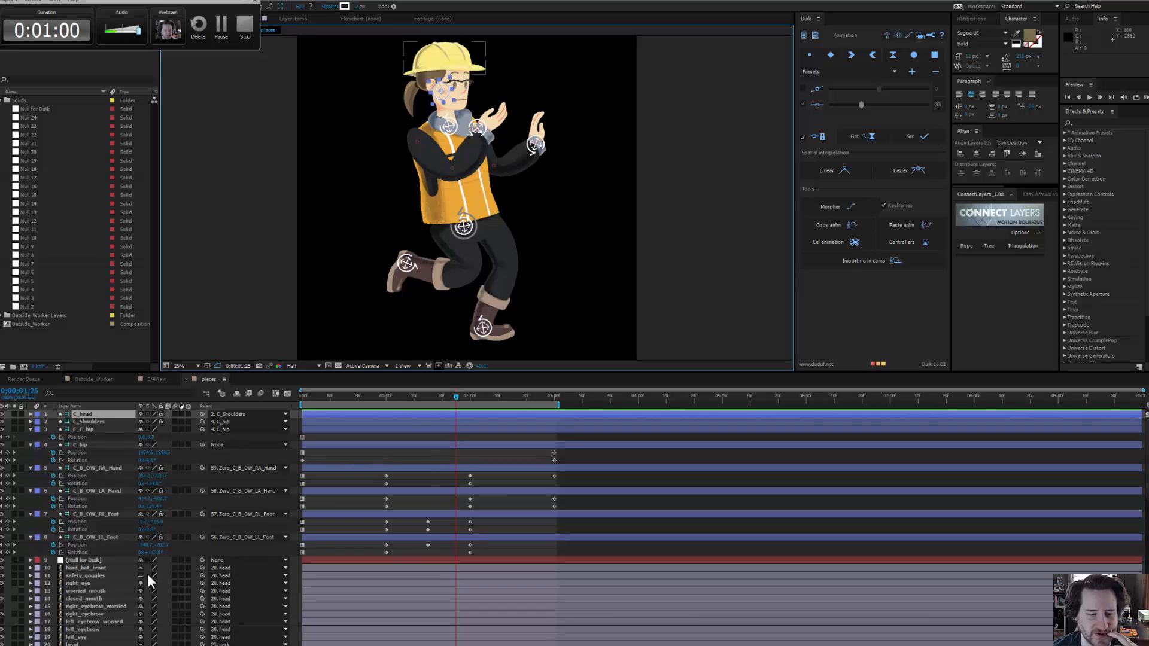
left_click(237, 394)
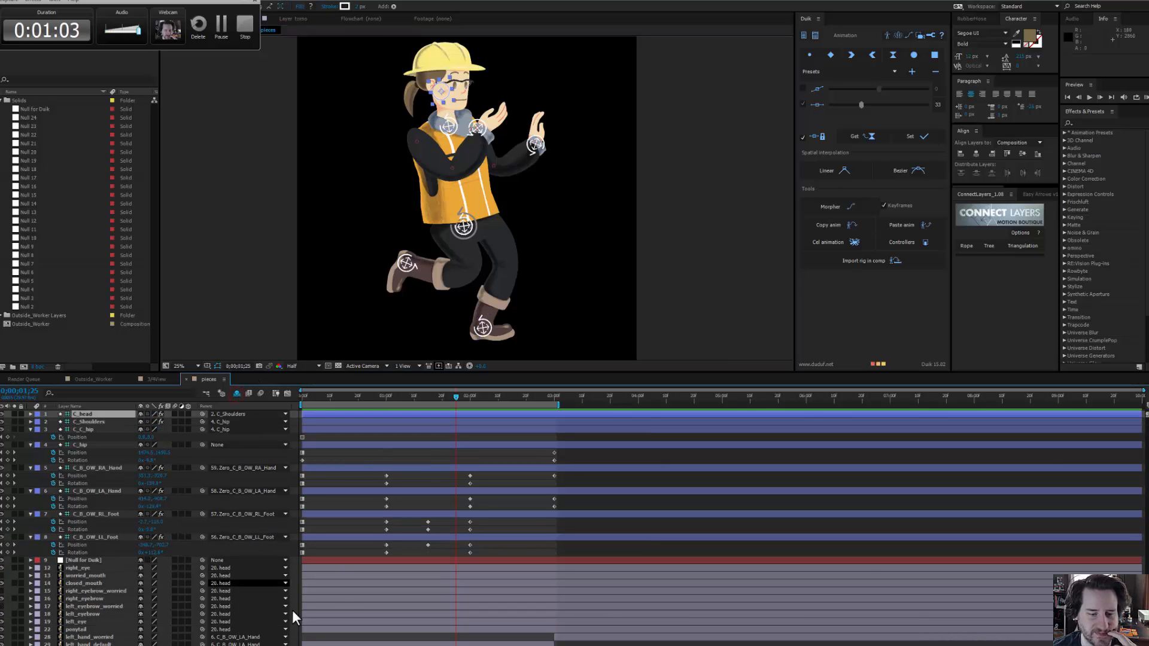
Step: Compare the ponytail layer with the C_head controller, expand C_head's properties and display its effect controls
scroll(504, 143, "up", 4)
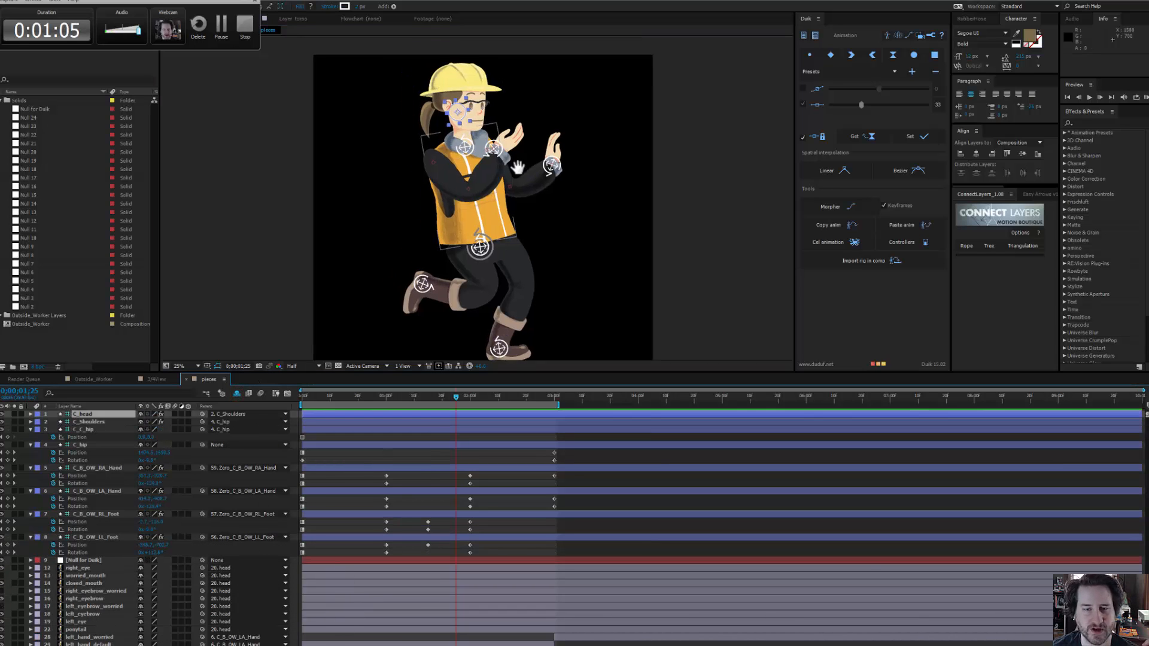
left_click_drag(536, 166, 461, 320)
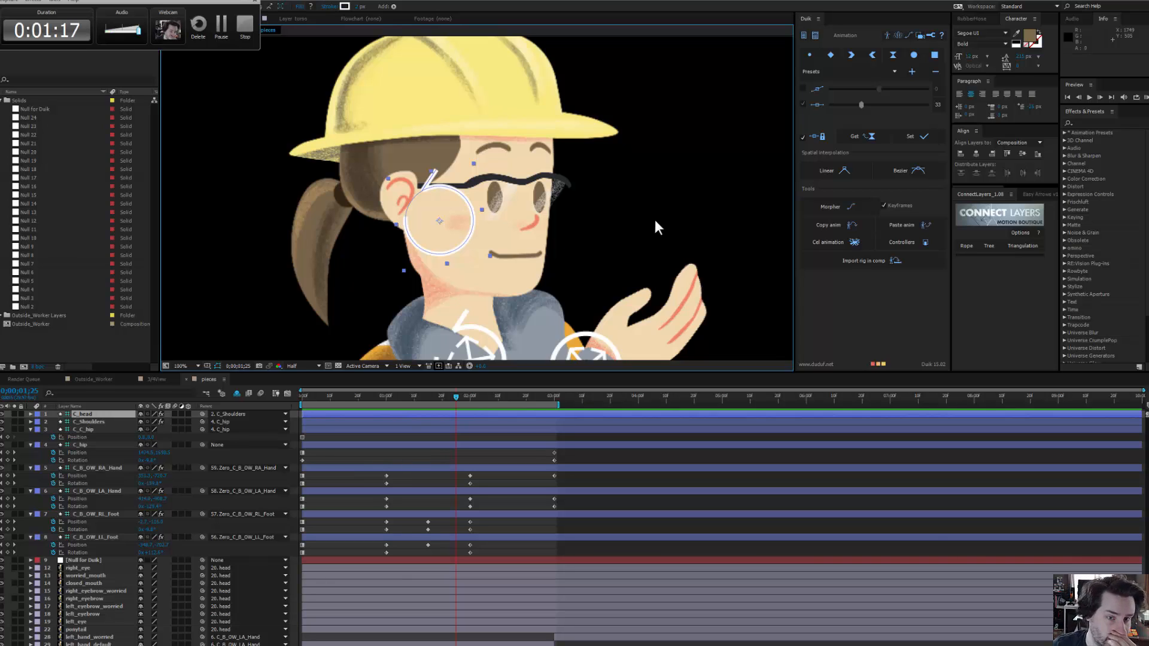
left_click(324, 228)
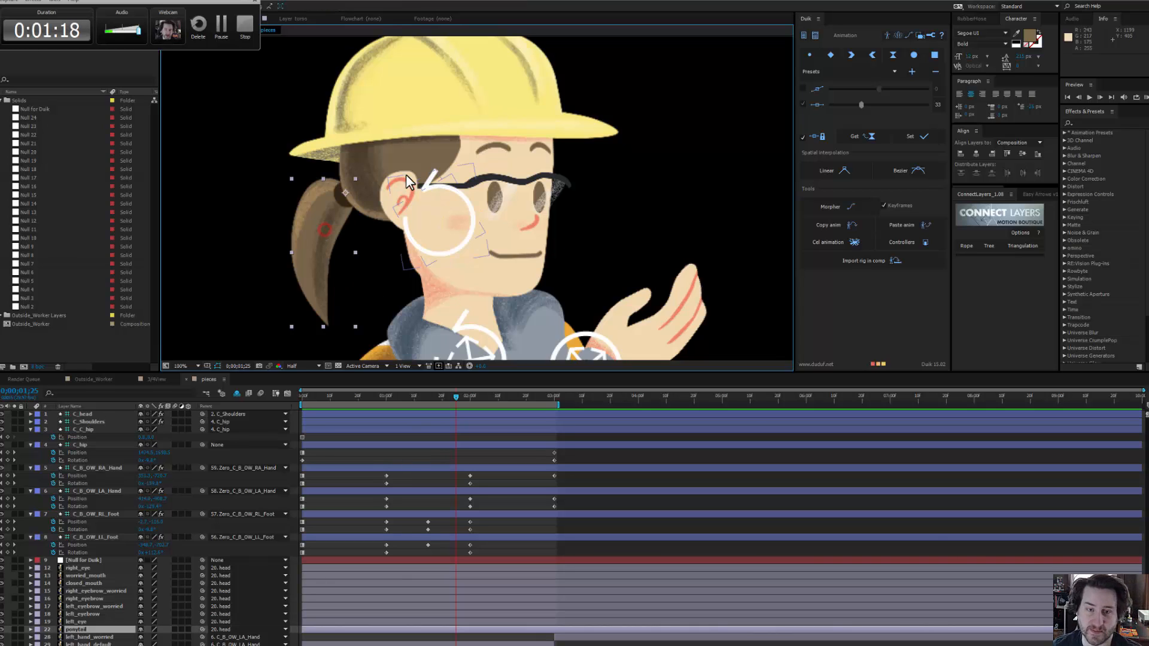
left_click(459, 191)
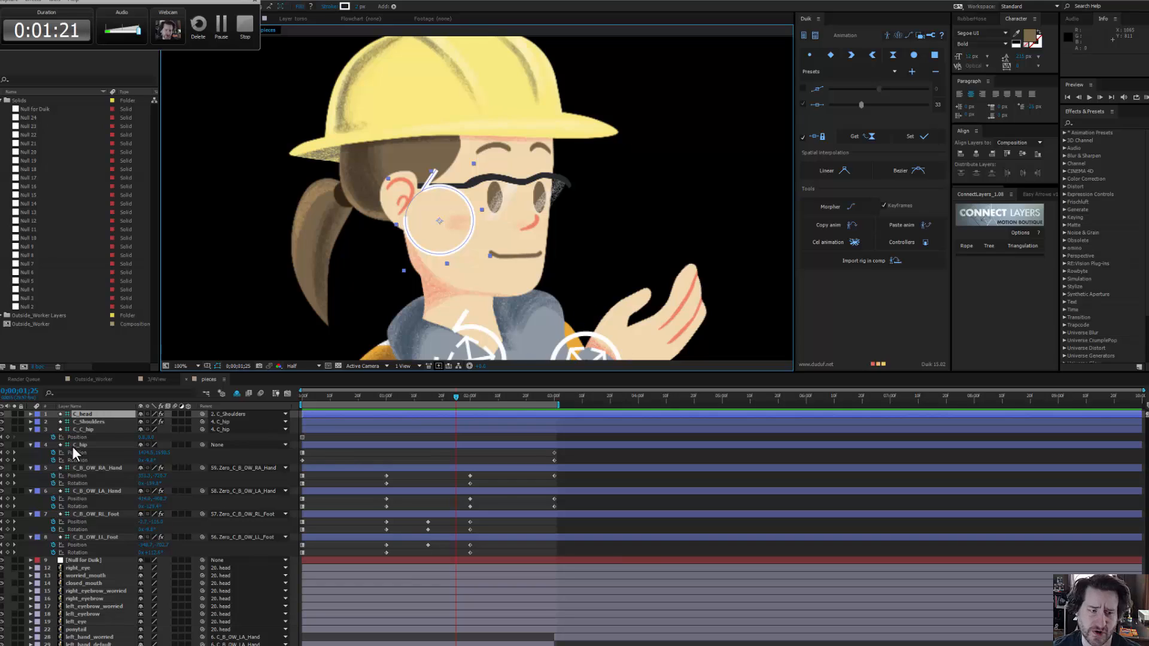
left_click(31, 414)
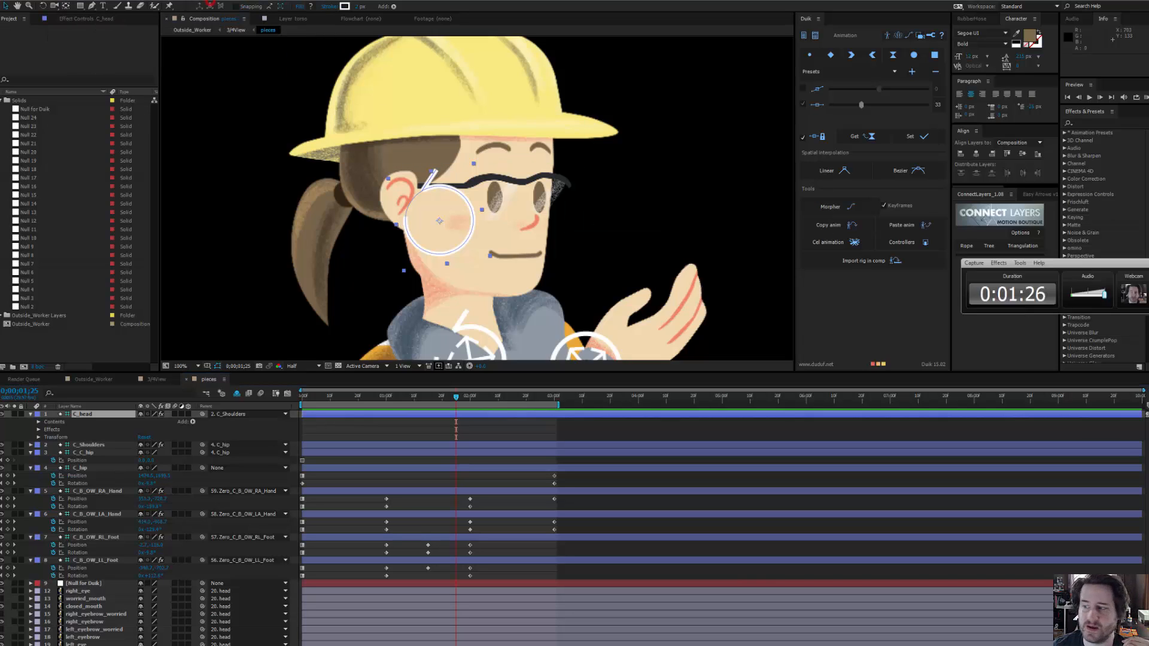
left_click(63, 18)
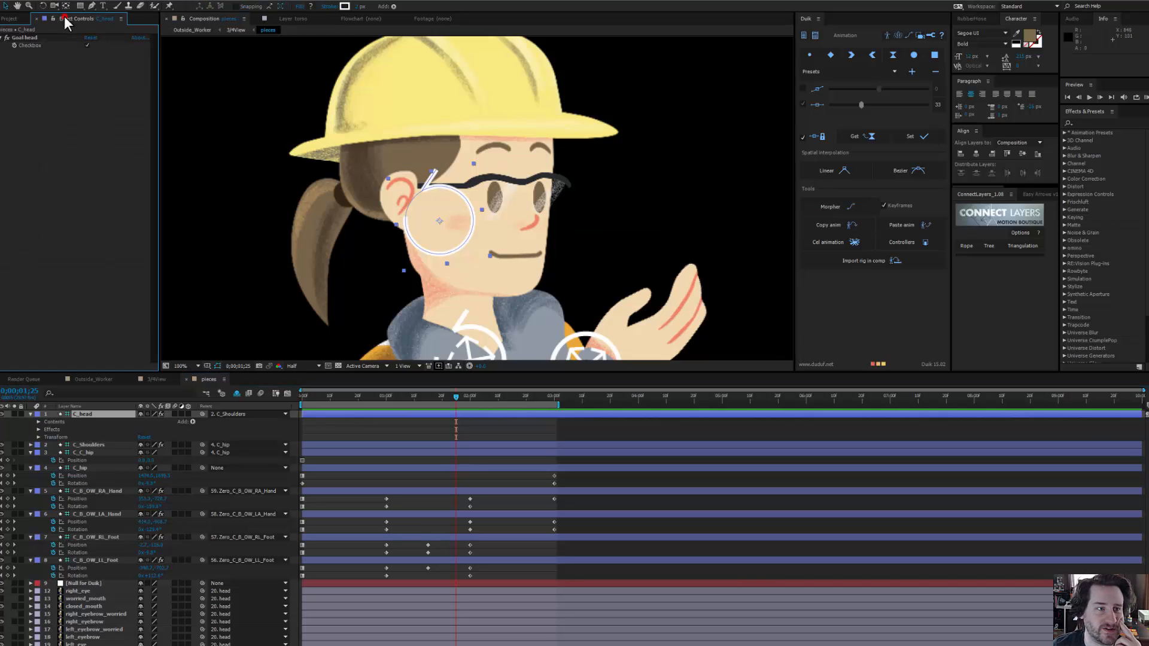
left_click(25, 37)
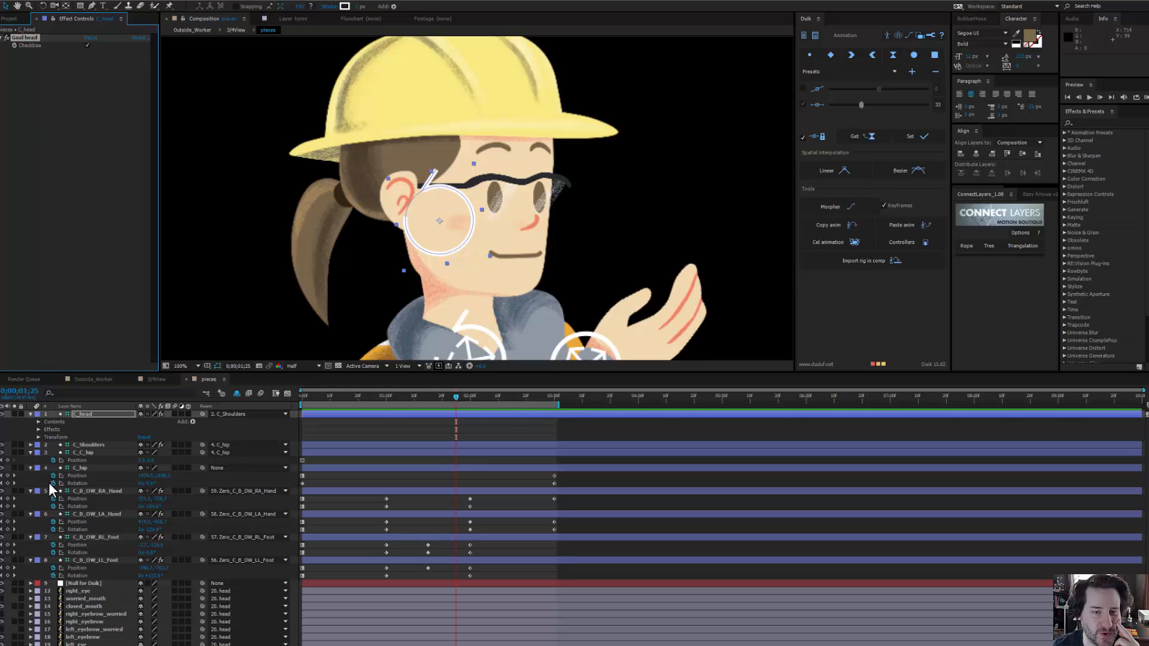
Step: Add a Slider Control expression effect to the C_head controller
scroll(443, 255, "down", 2)
left_click_drag(496, 254, 420, 274)
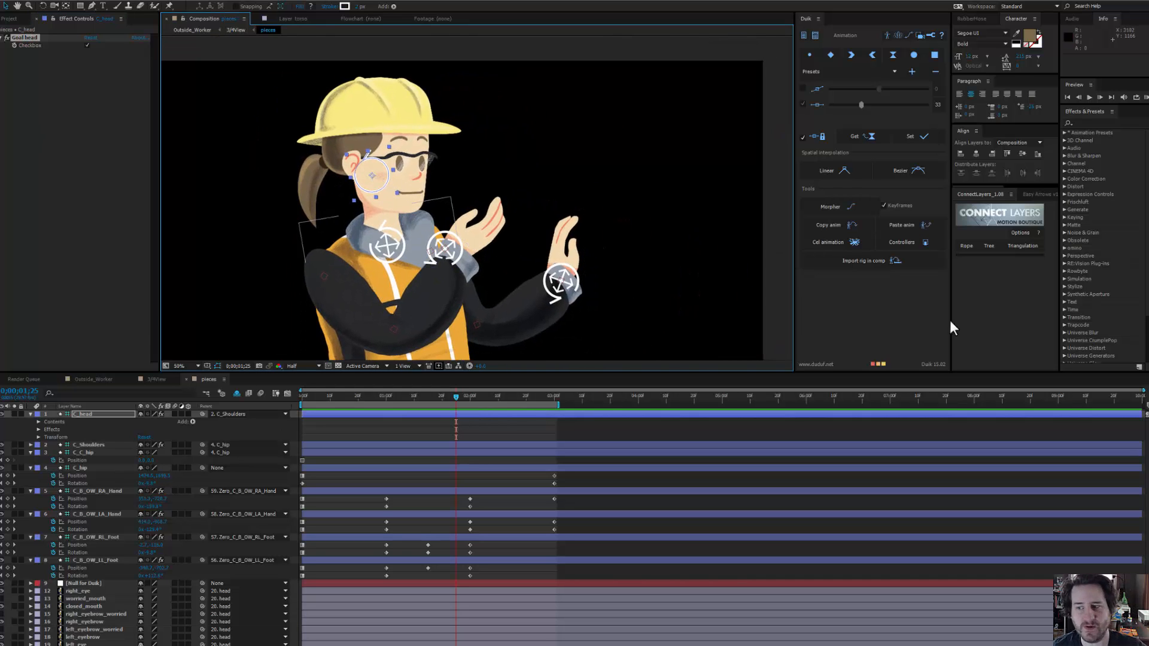
left_click(1088, 122)
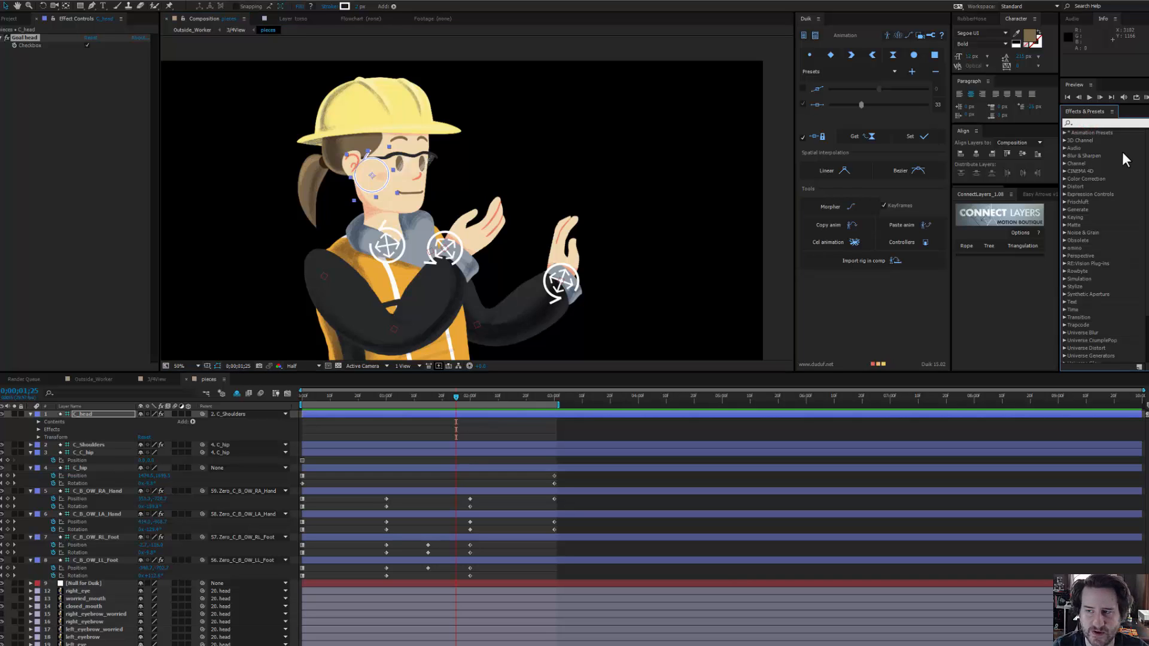
left_click(1064, 194)
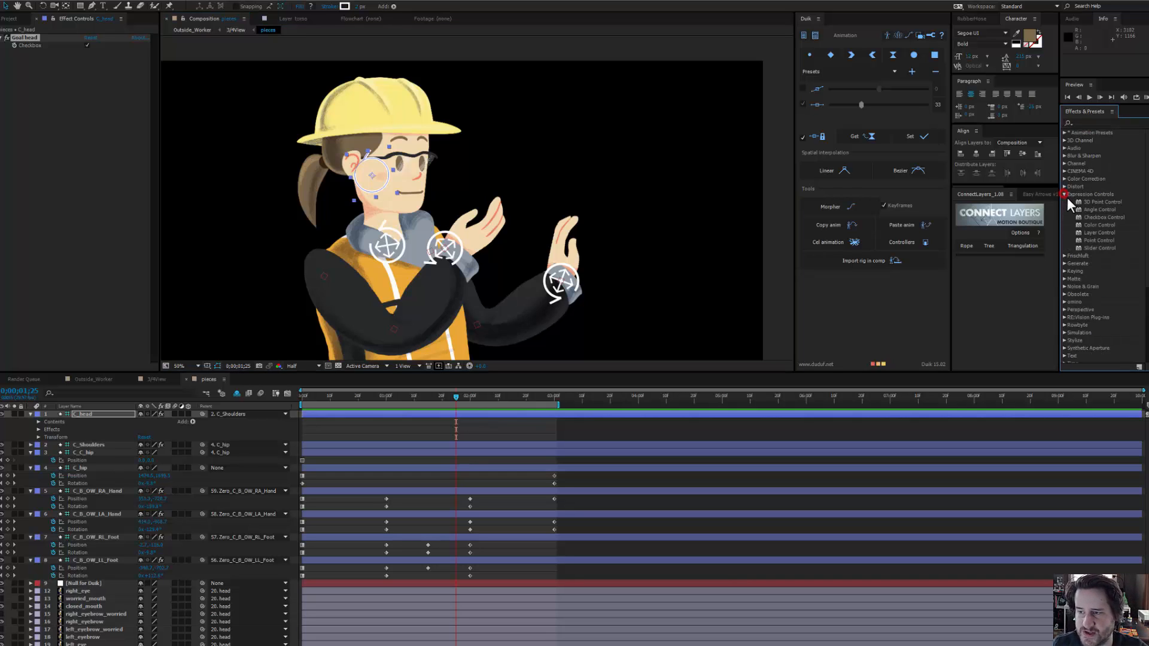
left_click(1094, 233)
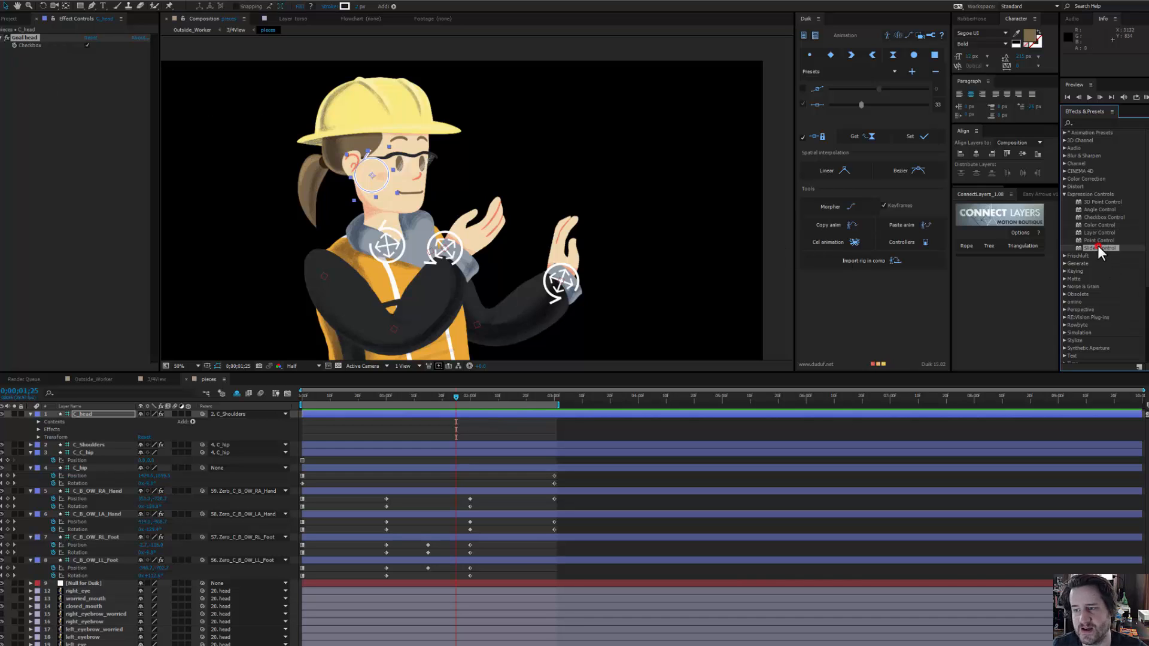
left_click_drag(1098, 246, 63, 155)
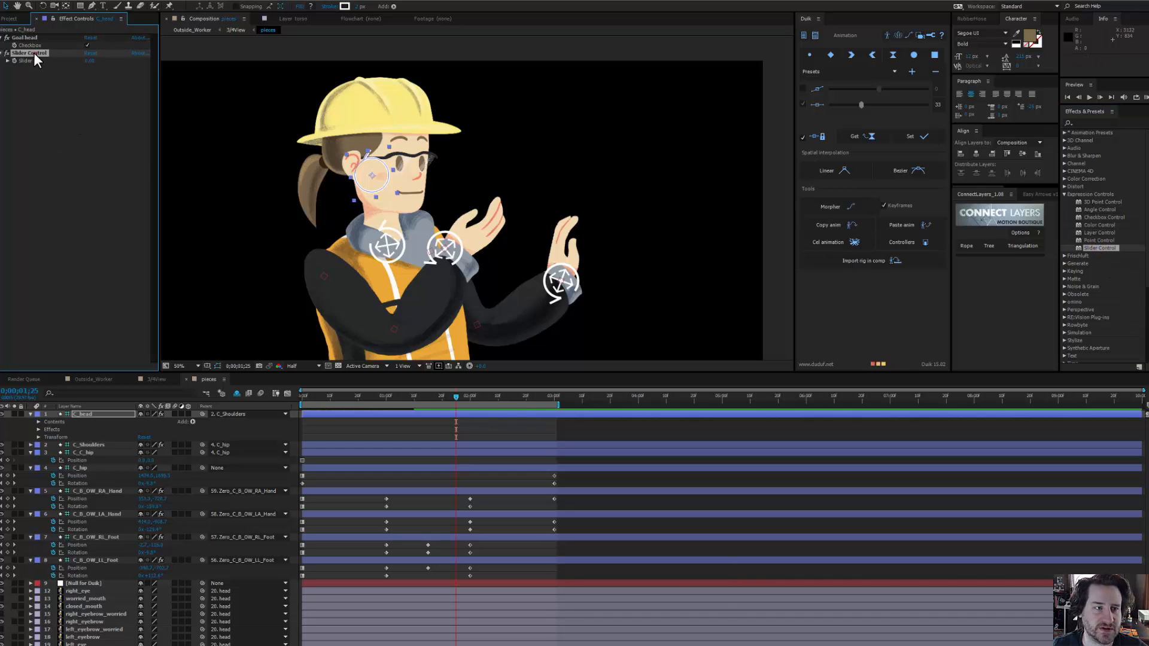
Step: Duplicate the Slider Control on C_head and rename the first one Eye Blinking
key("ctrl+d")
key("Return")
type("E")
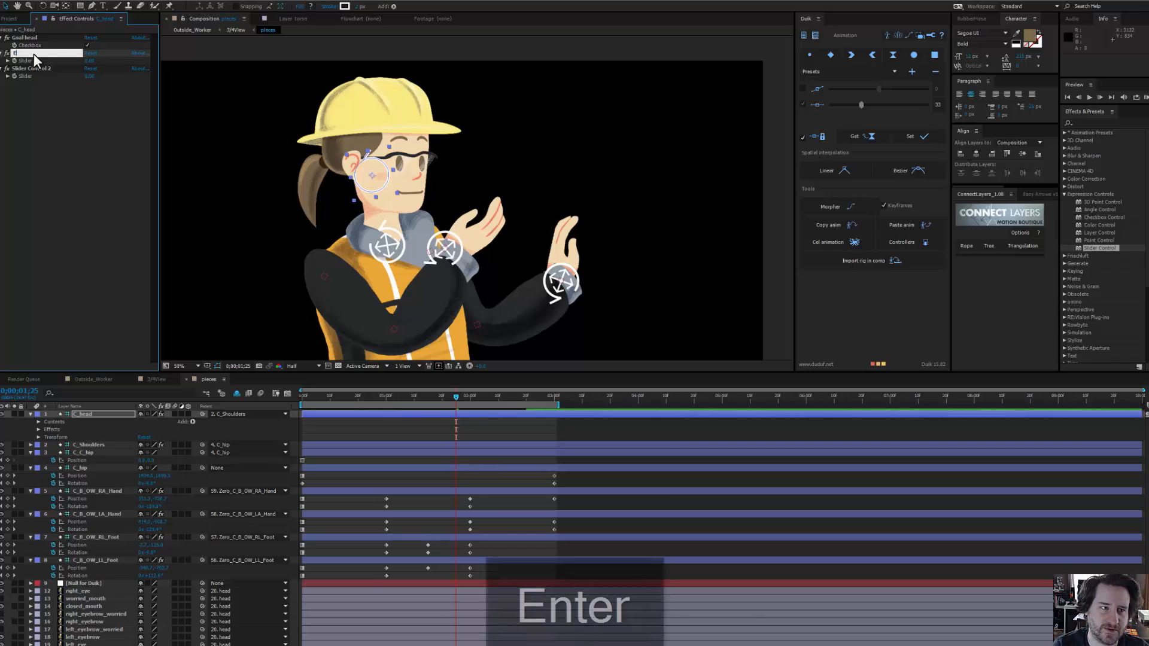
type("ye Blinking")
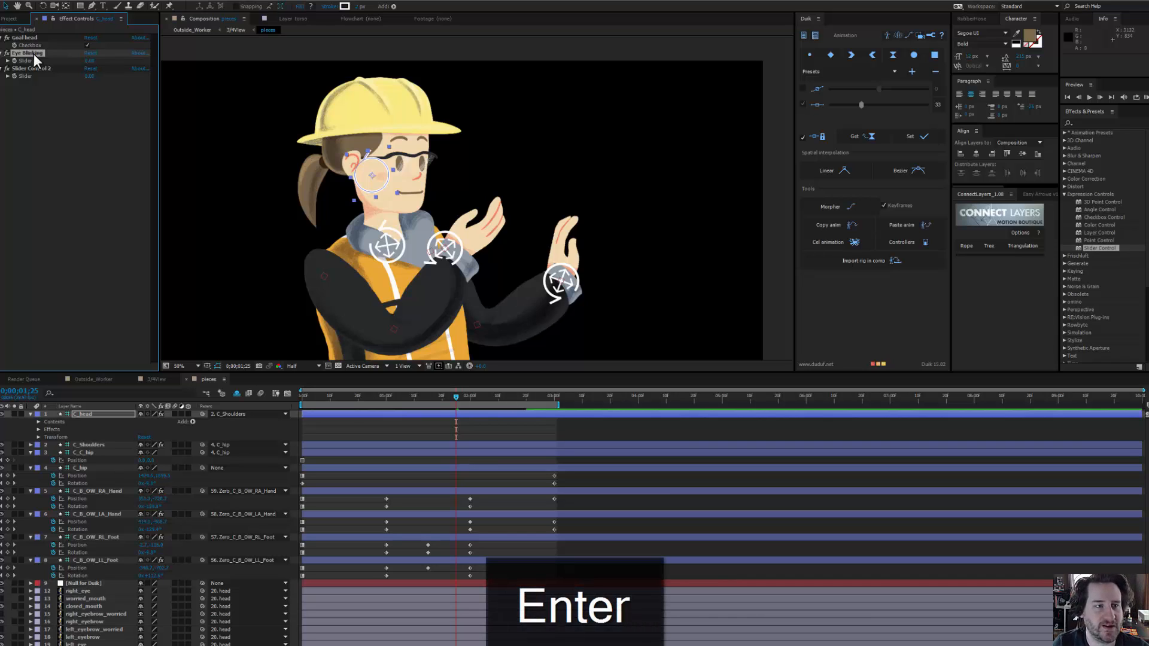
Step: Rename the second slider control on C_head as Ponytail Rotation
left_click(47, 64)
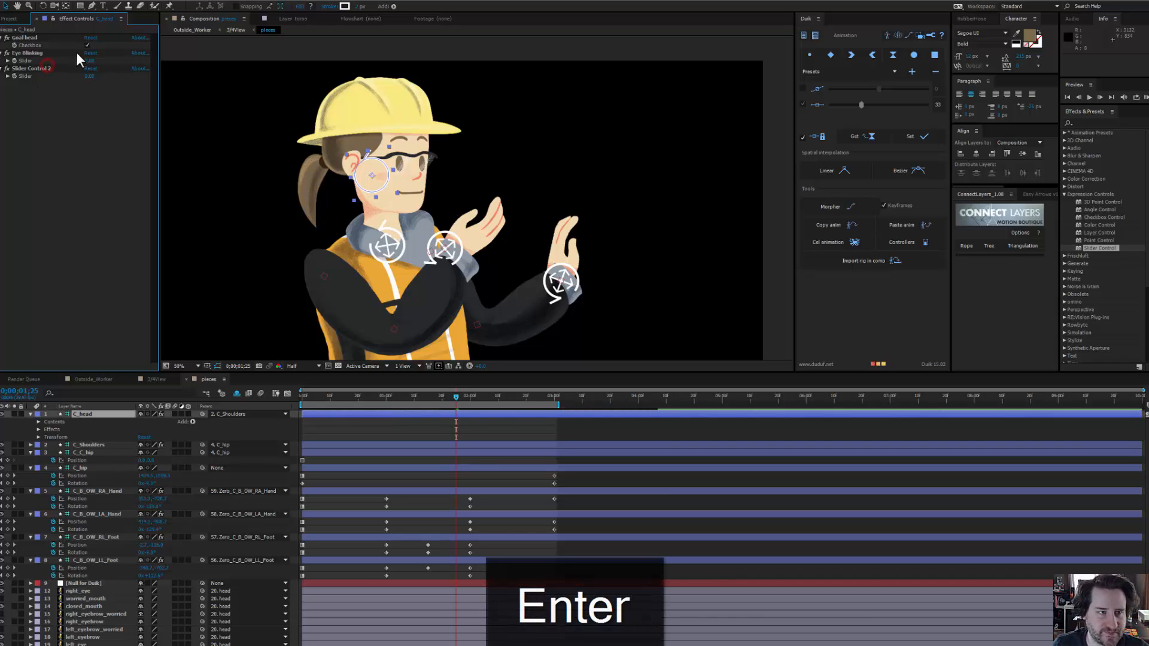
left_click(45, 66)
key("Return")
type("{P")
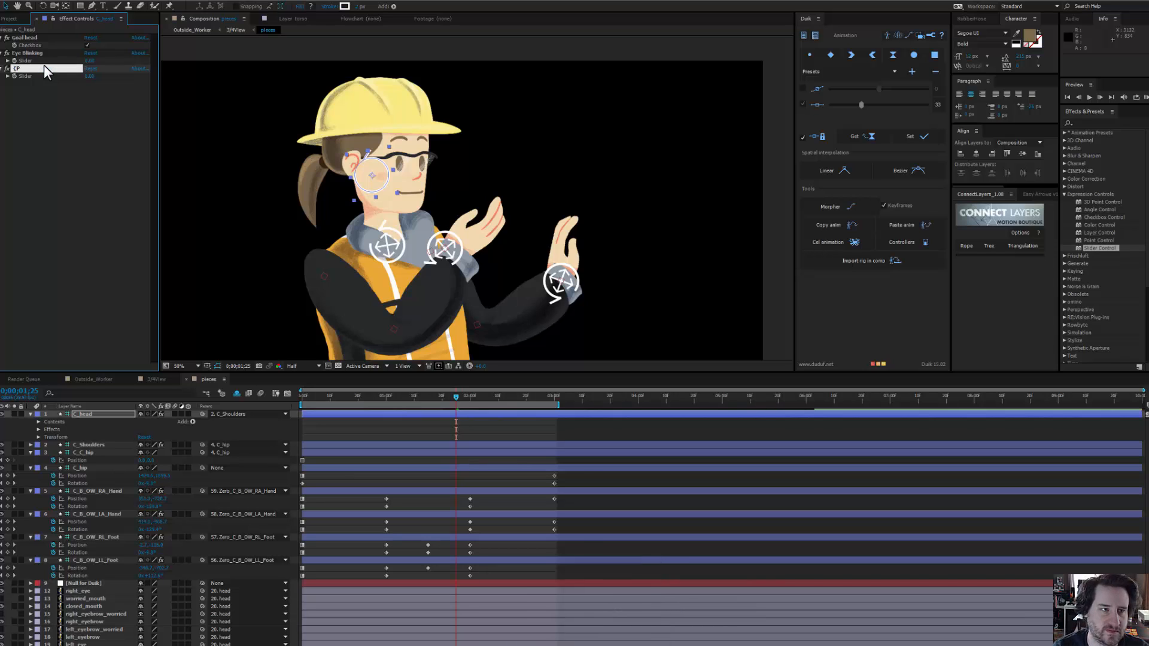
key("BackSpace")
key("BackSpace")
type("Ponytai")
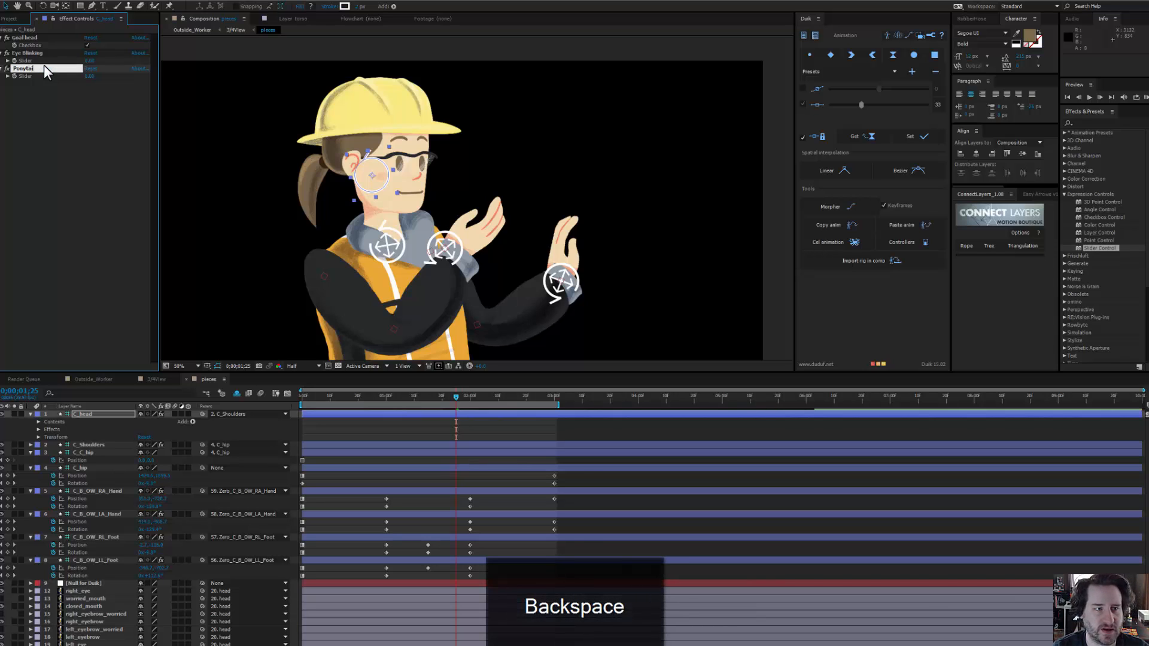
type("l Rotation")
key("Return")
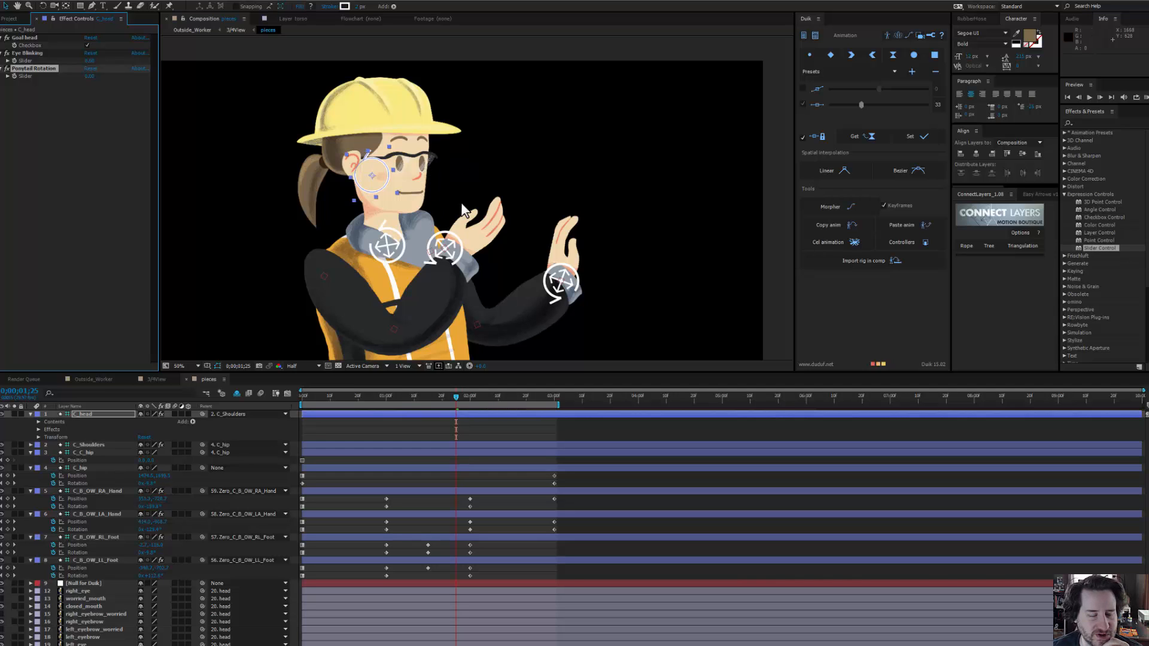
Step: Examine the character's right and left hand layers at several times between the start and 0:00:02:17
left_click_drag(404, 407, 294, 403)
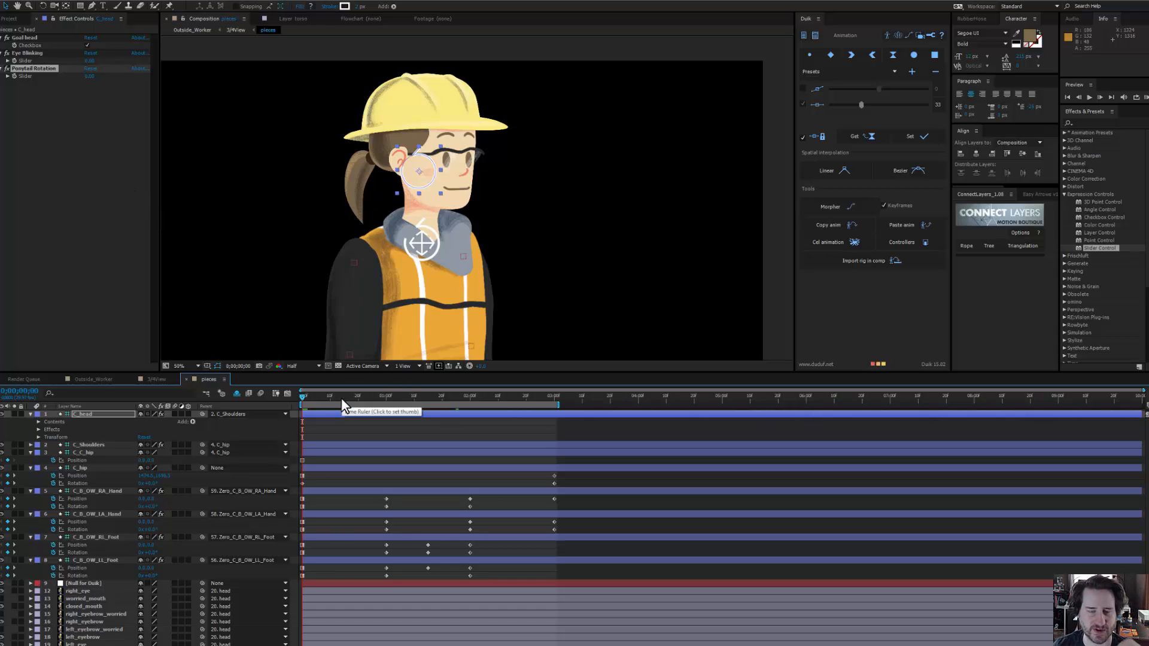
left_click_drag(506, 293, 472, 95)
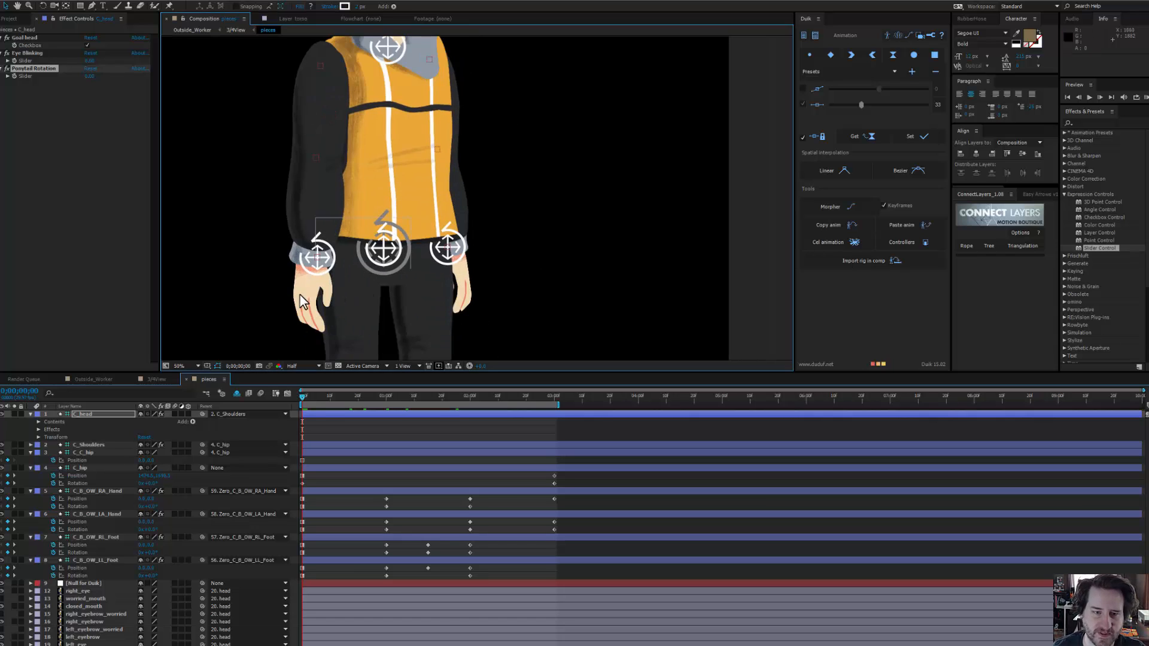
scroll(431, 598, "down", 1)
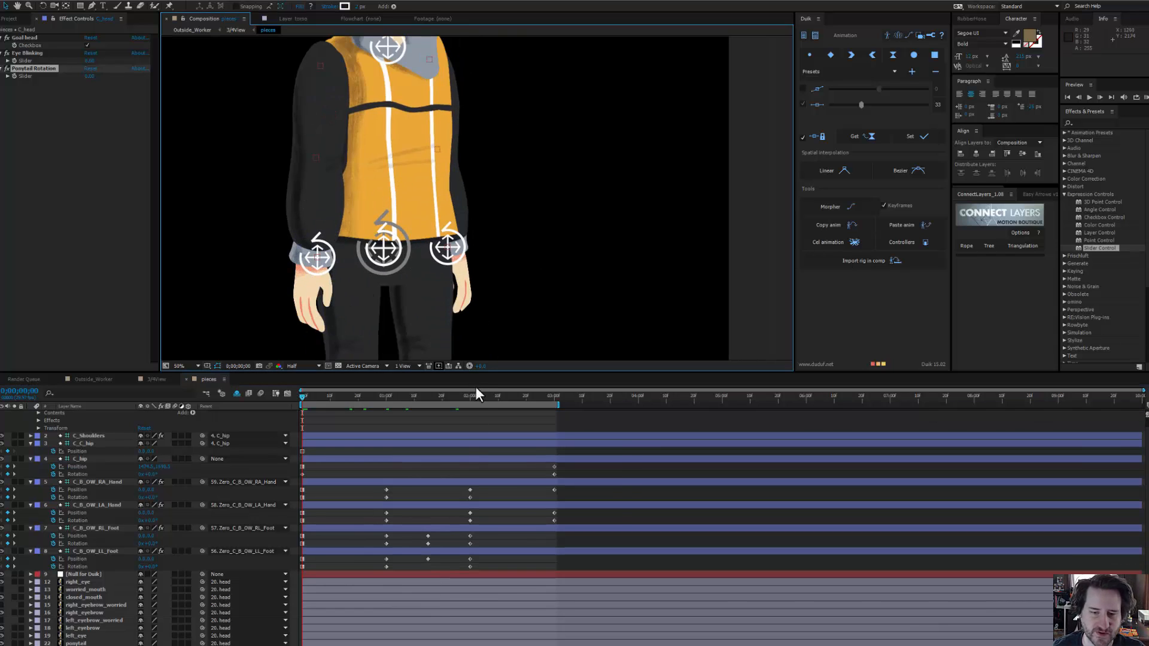
left_click_drag(465, 396, 459, 398)
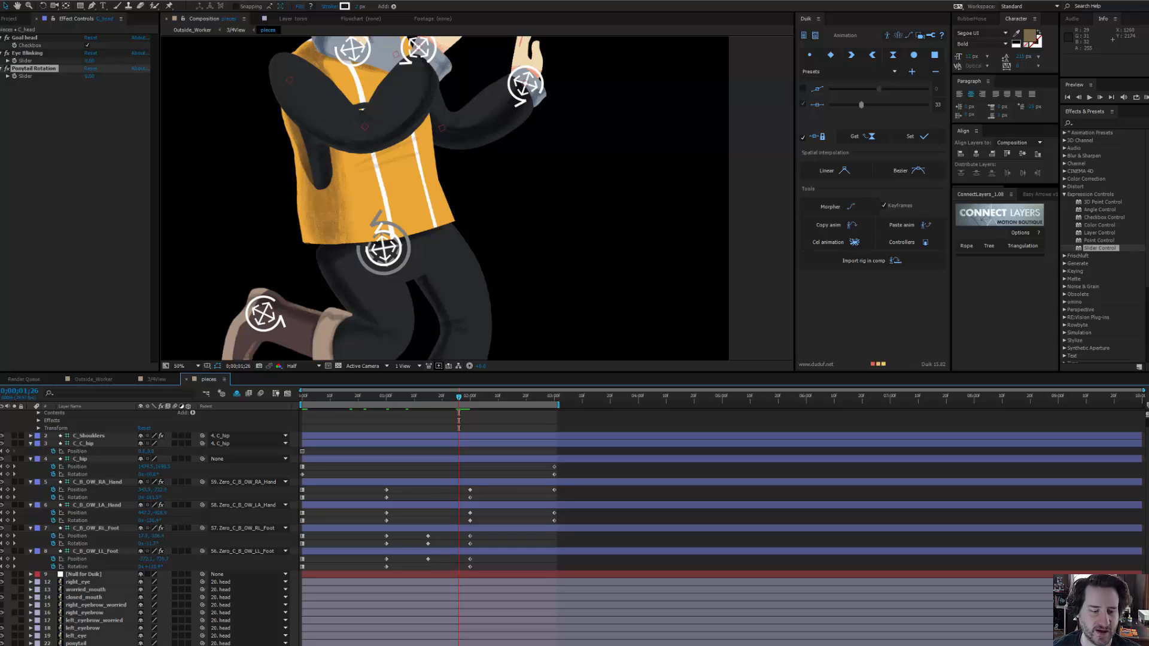
left_click(529, 51)
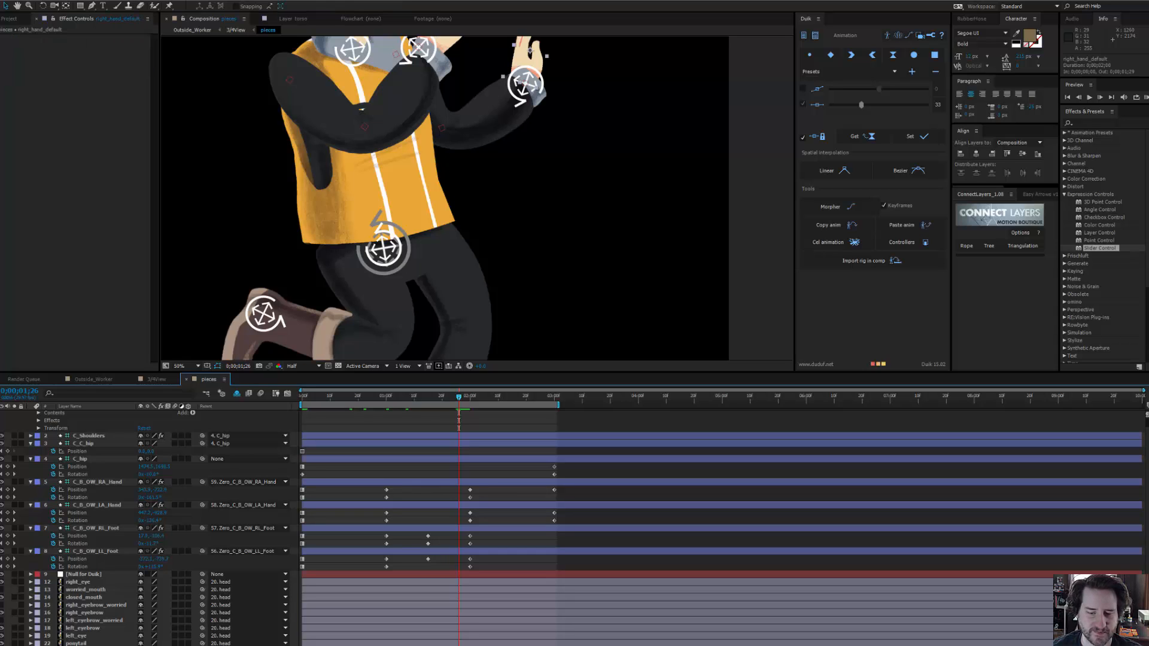
left_click(440, 46)
left_click(516, 396)
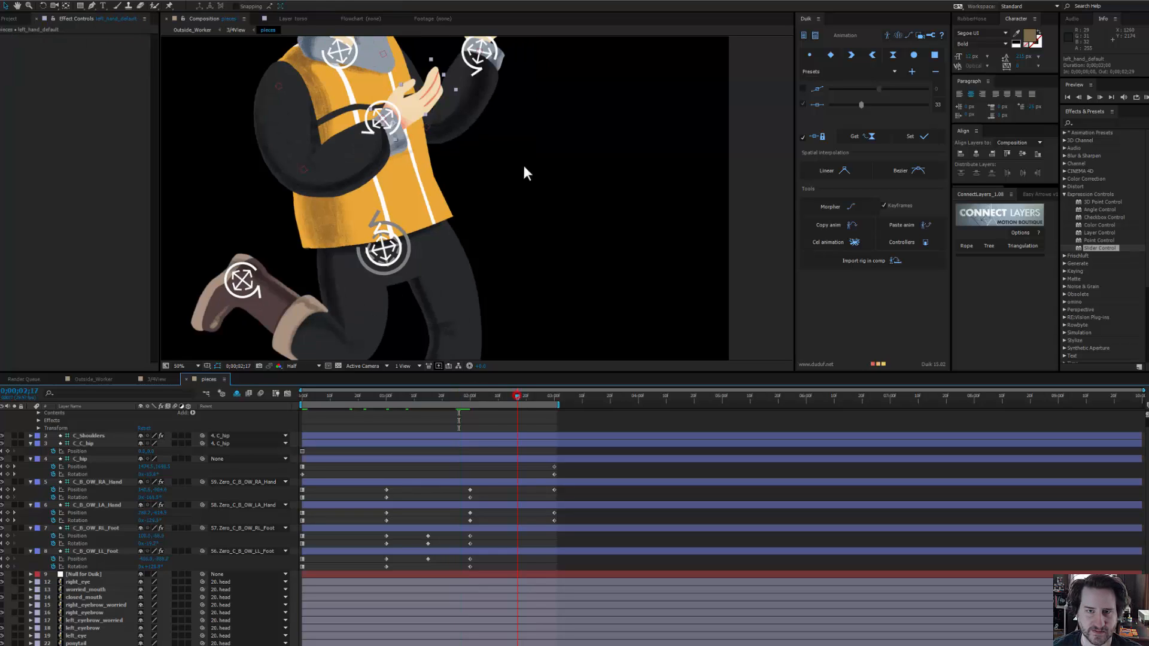
Step: Examine the worker's arm and hand movement between the first frame and about two seconds, finishing back at the first frame
scroll(539, 179, "up", 2)
left_click_drag(533, 396, 295, 431)
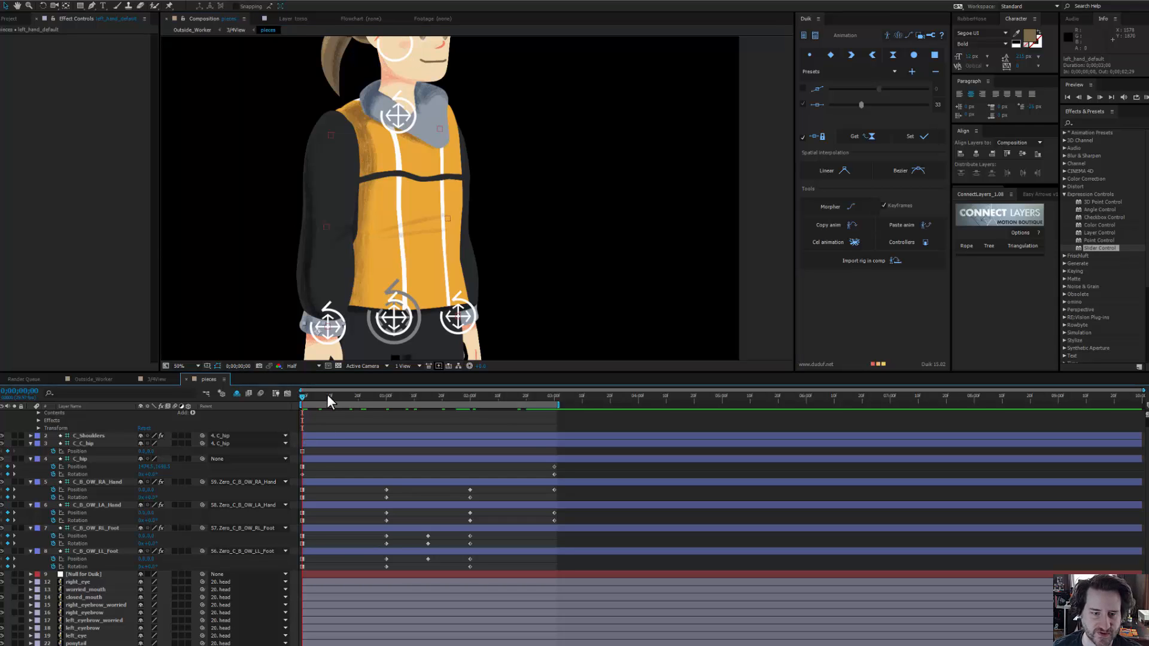
left_click_drag(326, 394, 467, 407)
left_click_drag(418, 149, 443, 141)
left_click_drag(464, 399, 301, 398)
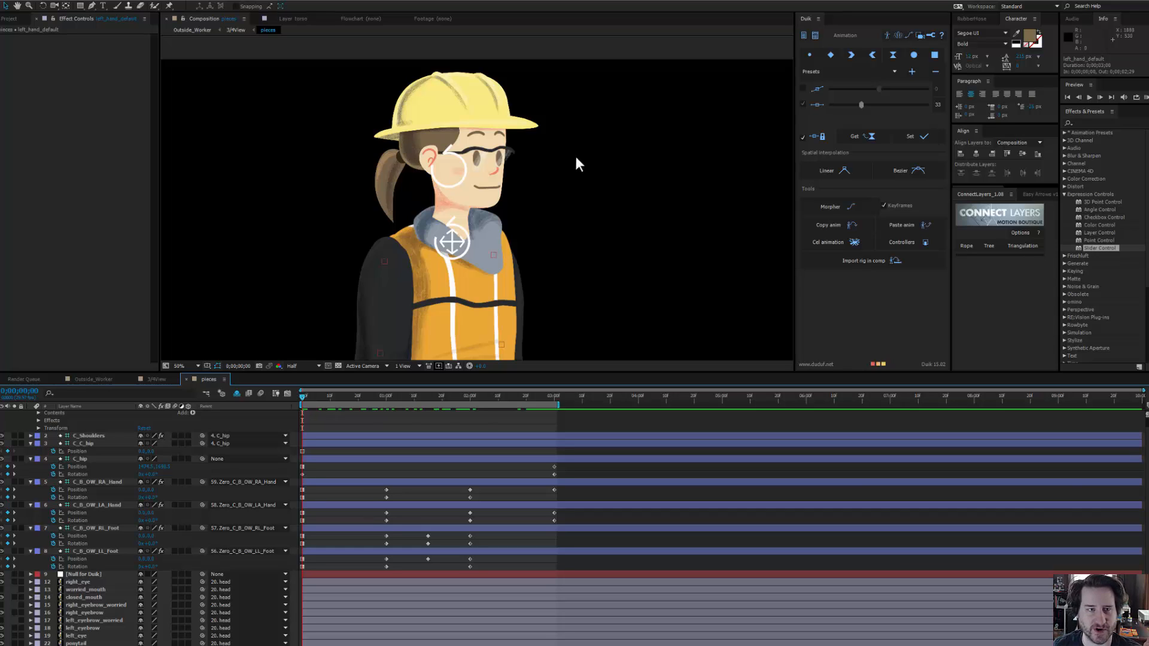
left_click(9, 19)
left_click_drag(37, 106, 601, 177)
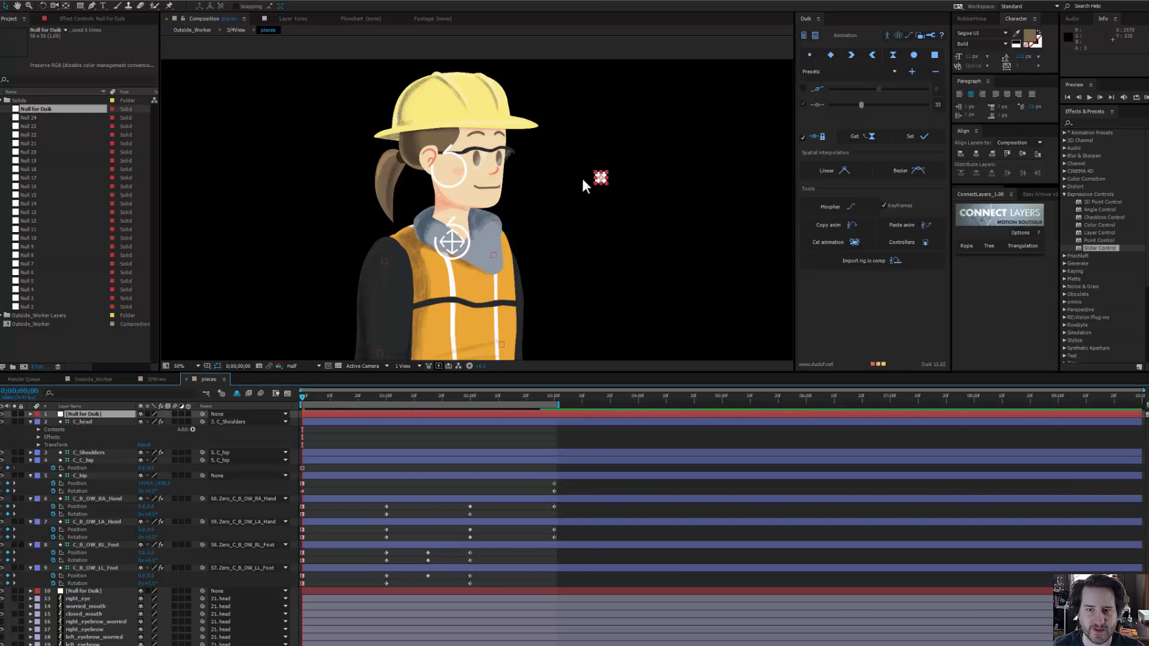
left_click(34, 108)
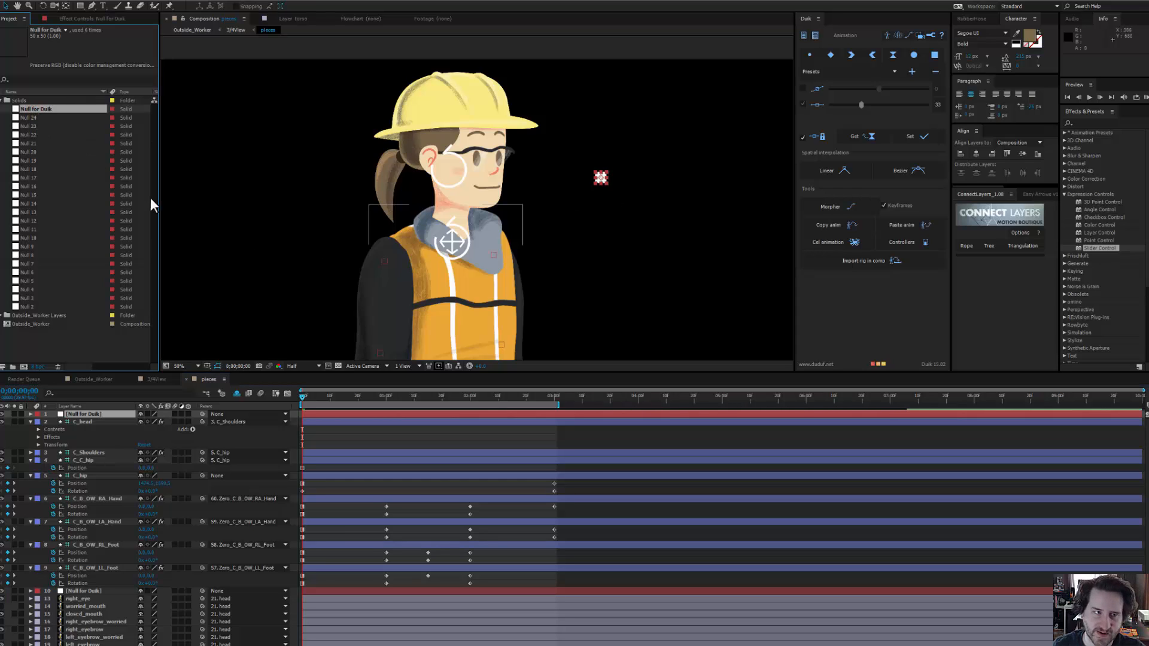
left_click_drag(605, 178, 587, 189)
scroll(586, 189, "up", 4)
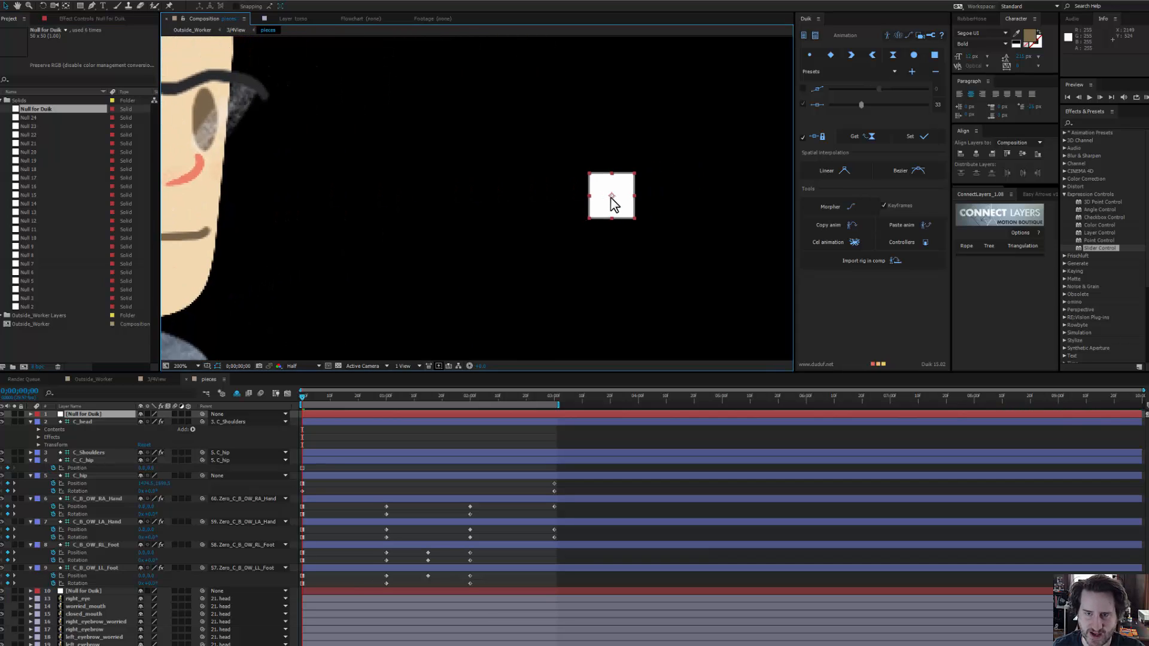
mouse_move(611, 198)
left_mouse_down()
mouse_move(604, 171)
mouse_move(617, 189)
left_mouse_up()
left_click(599, 185)
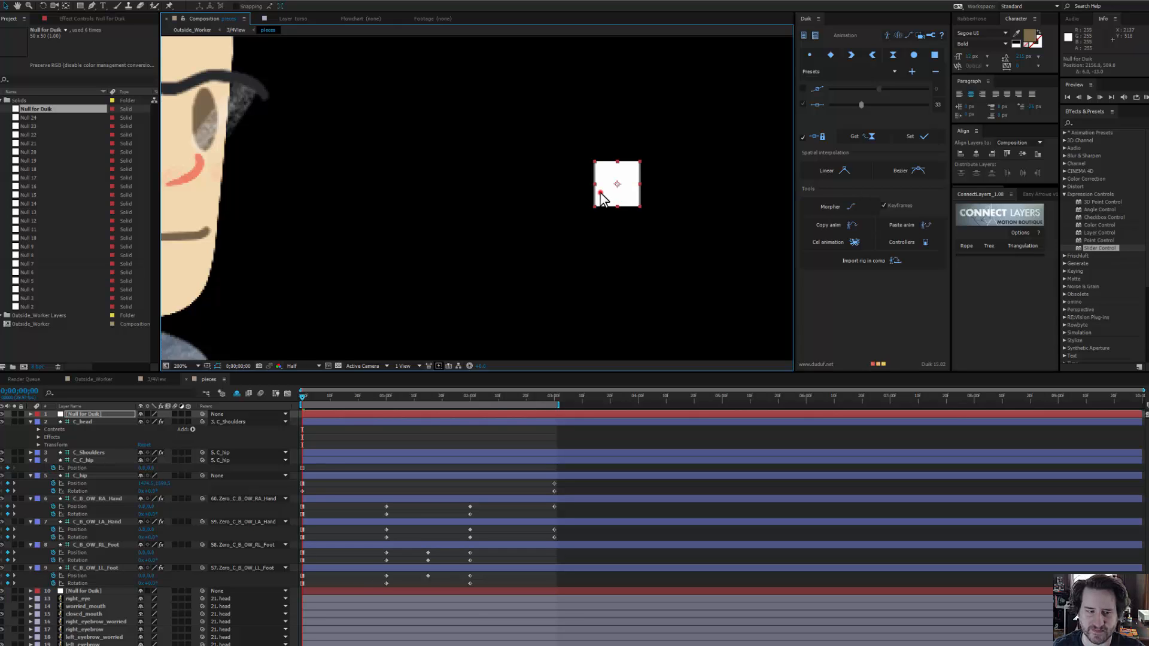
left_click(600, 191)
key("Delete")
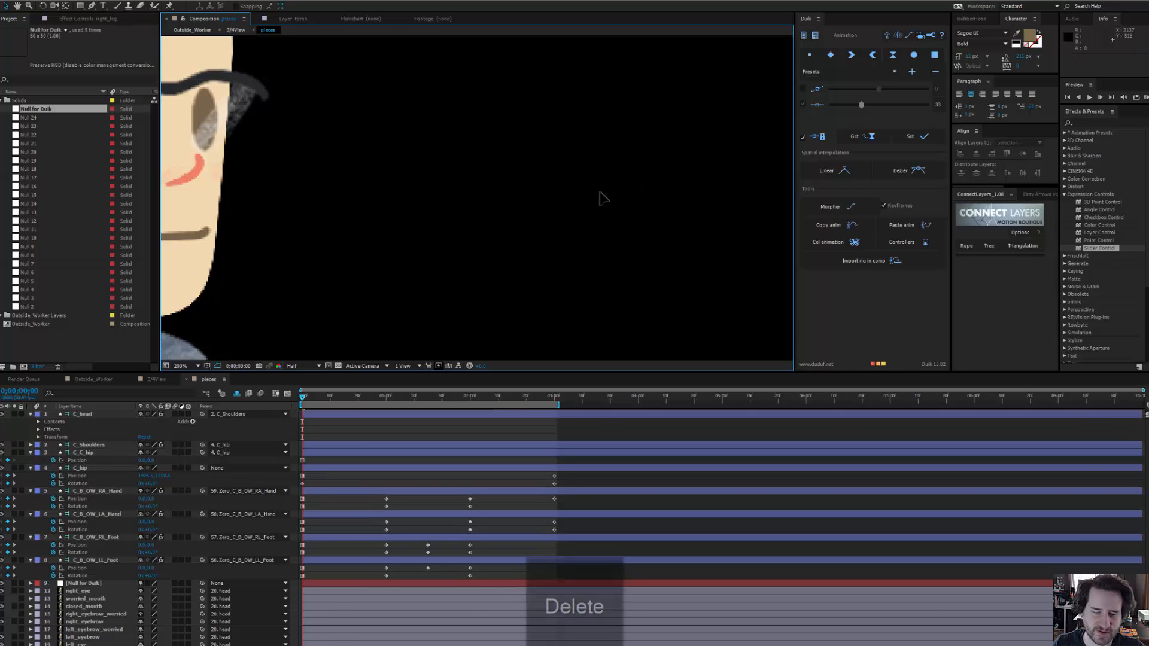
Step: Duplicate the existing Null for Duik layer and move the copy above C_head in the layer order
left_click(84, 584)
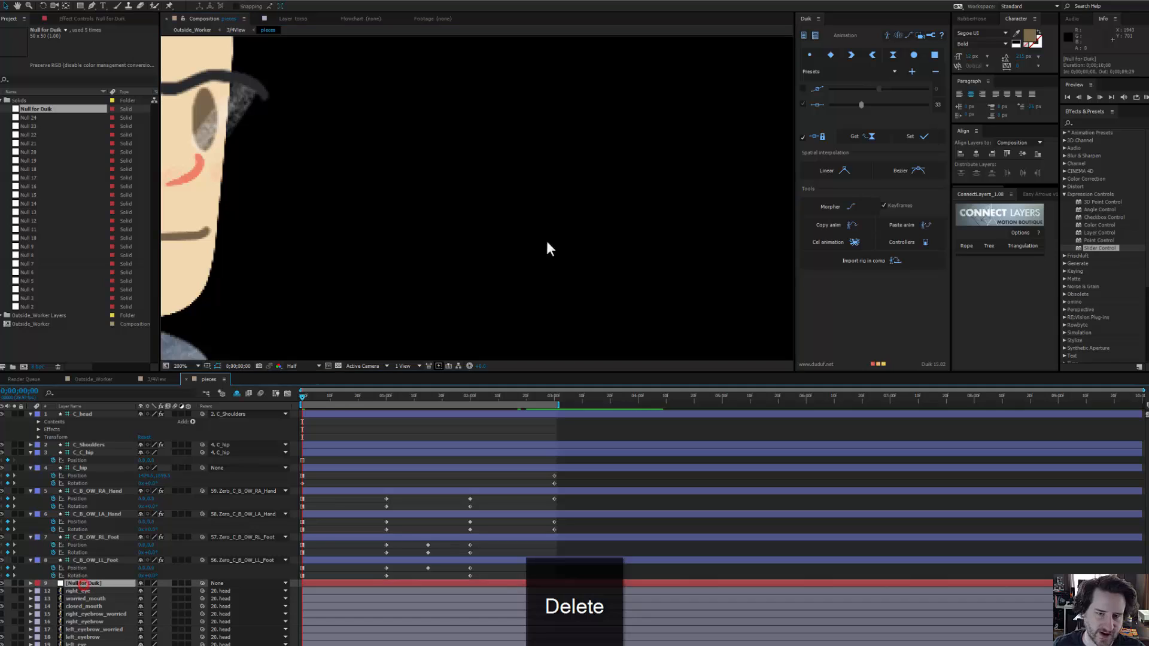
scroll(601, 120, "down", 5)
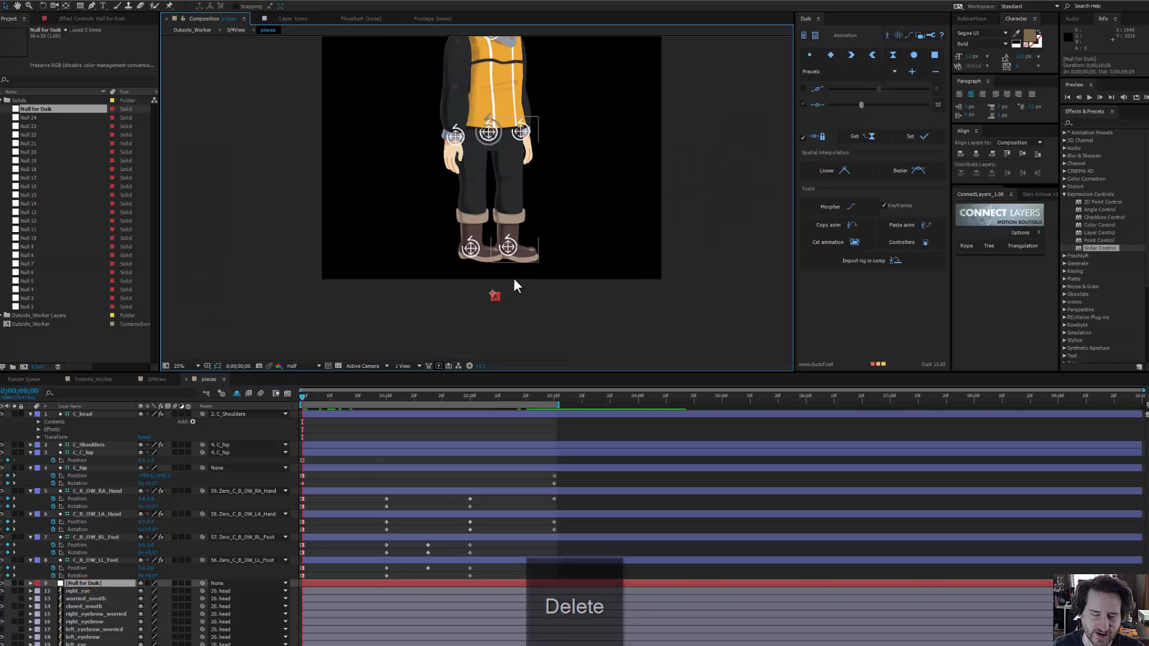
key("ctrl+d")
left_click_drag(99, 584, 117, 411)
left_click(495, 296)
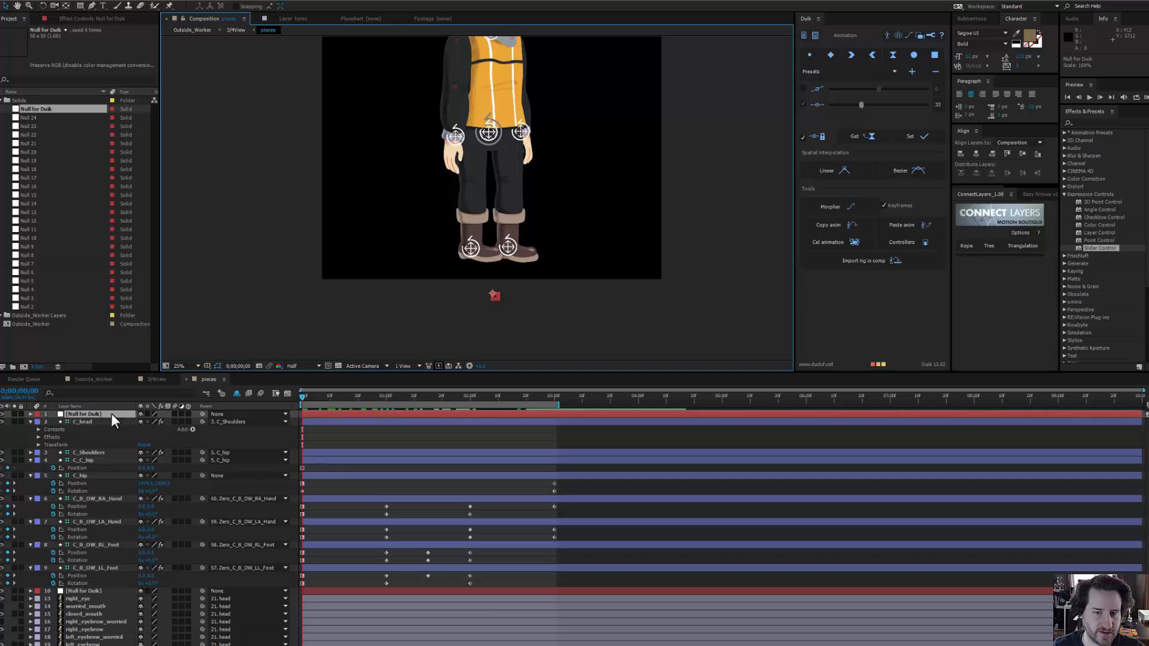
scroll(525, 268, "down", 1)
scroll(480, 296, "up", 1)
left_click_drag(480, 296, 544, 117)
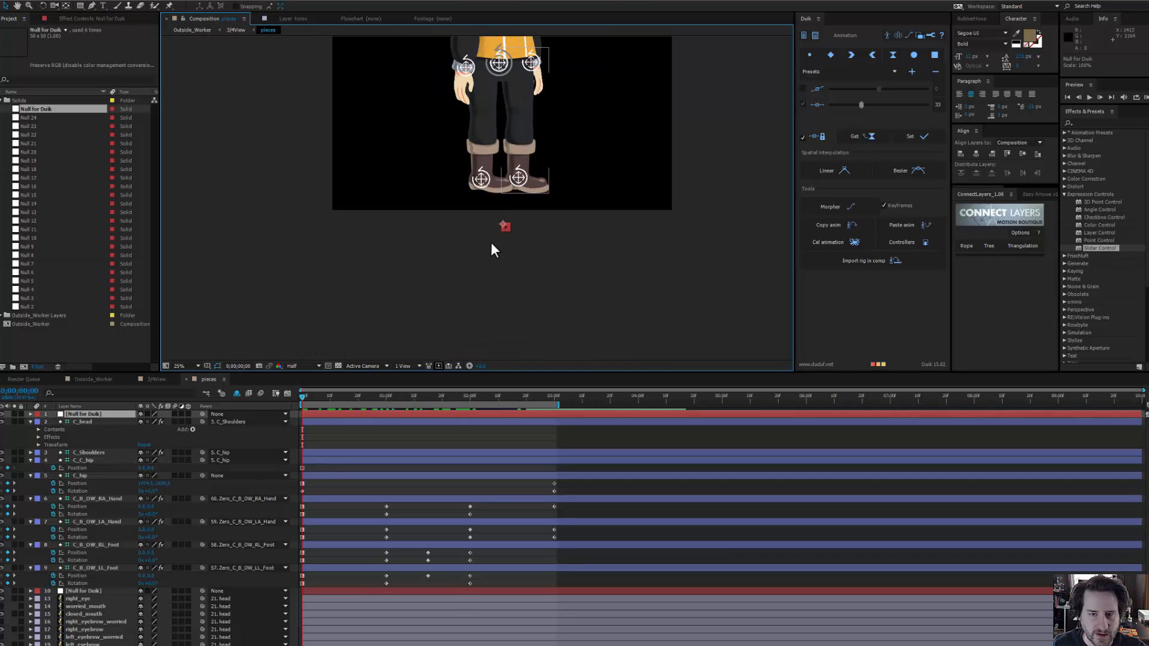
key("ctrl+z")
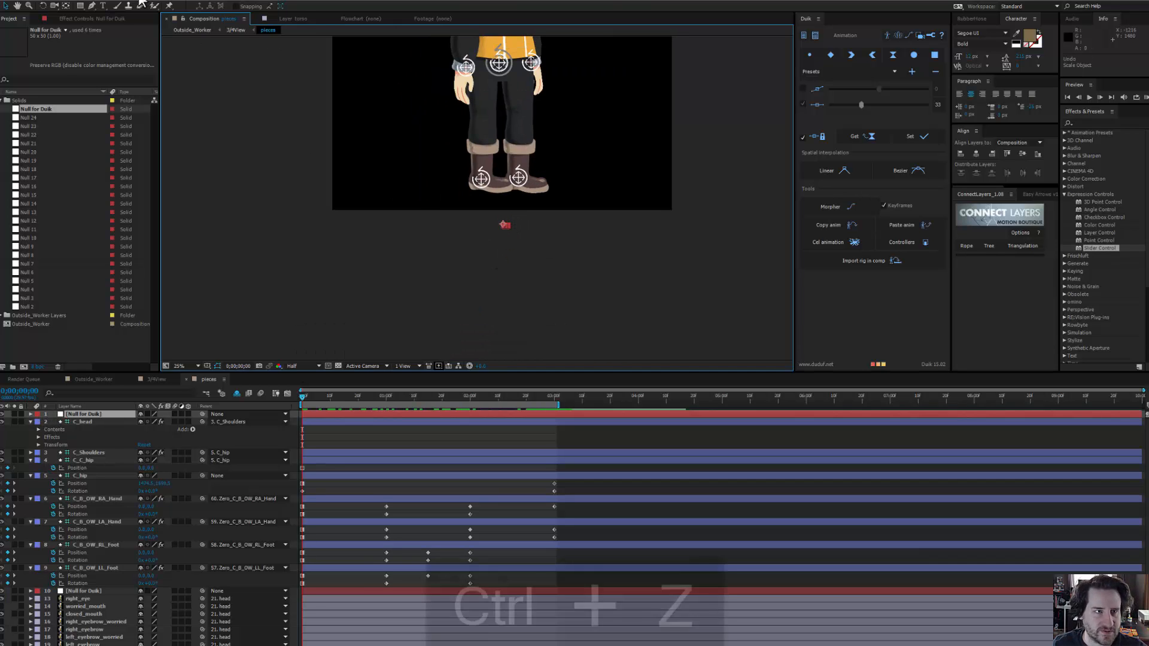
Step: Move the duplicated null from below the worker's feet to the empty space in front of the face
left_click_drag(505, 225, 586, 68)
left_click_drag(569, 116, 502, 273)
scroll(532, 213, "up", 1)
left_click_drag(533, 214, 516, 258)
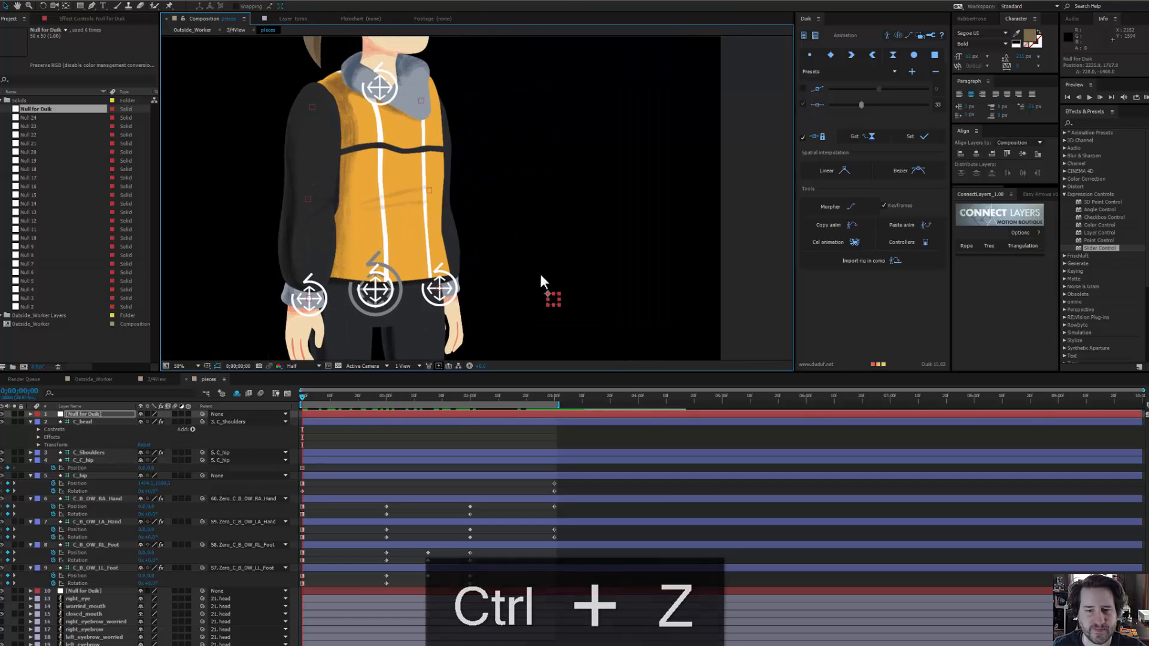
left_click_drag(554, 295, 564, 271)
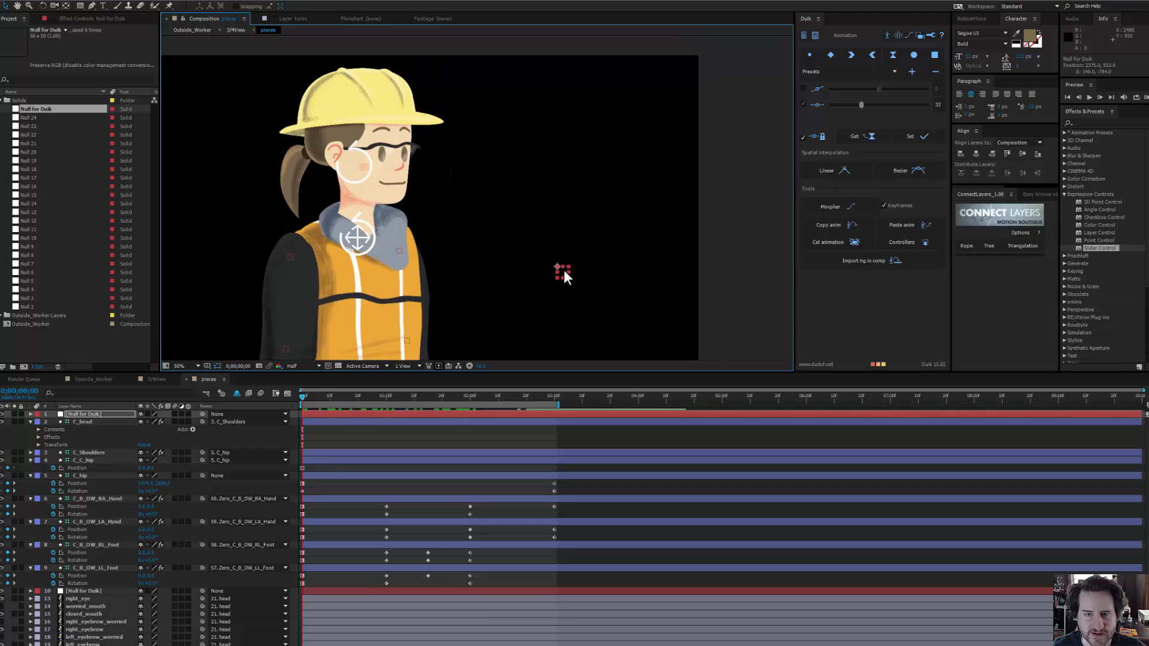
scroll(565, 266, "up", 2)
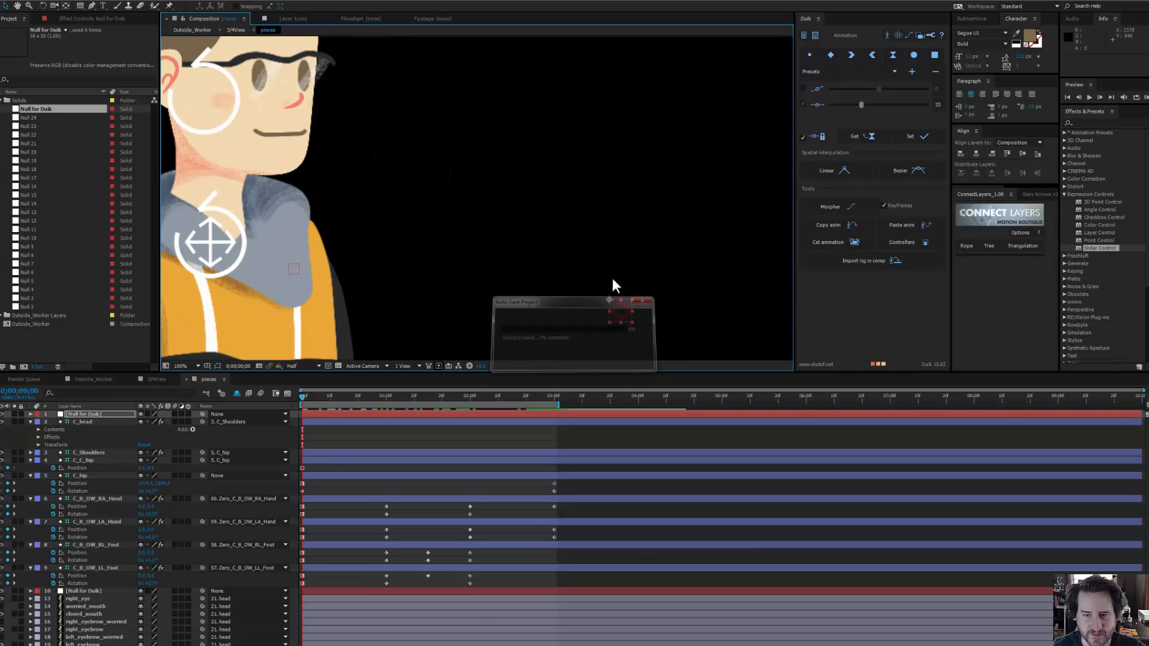
left_click_drag(622, 306, 656, 72)
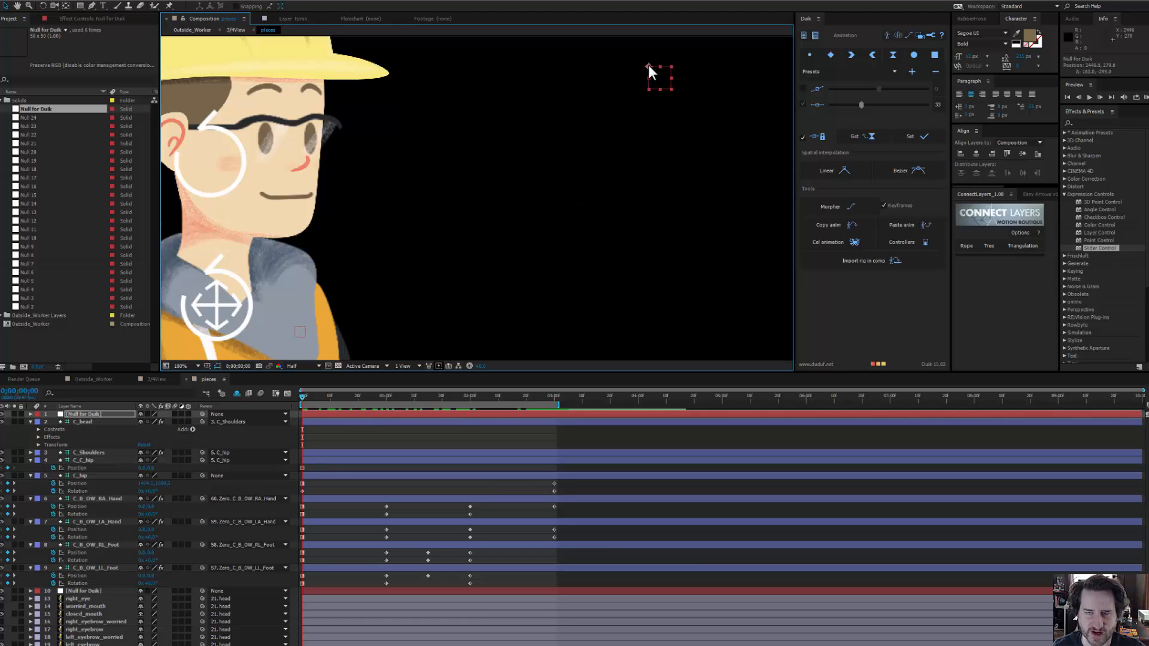
left_click_drag(659, 88, 643, 131)
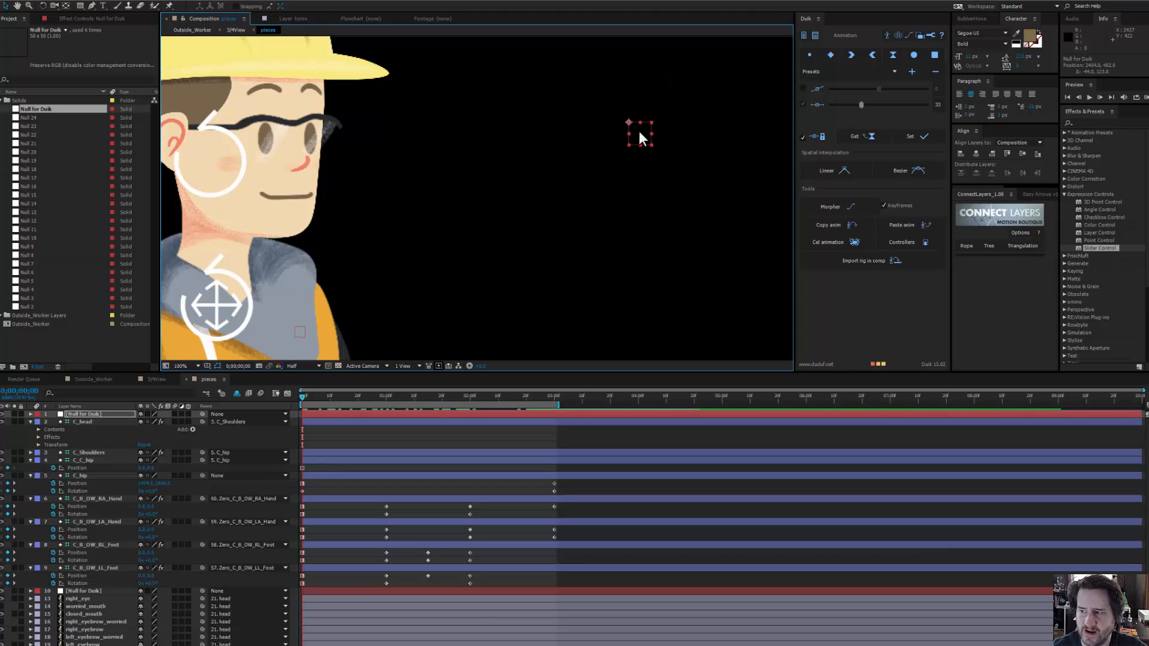
left_click_drag(639, 131, 506, 159)
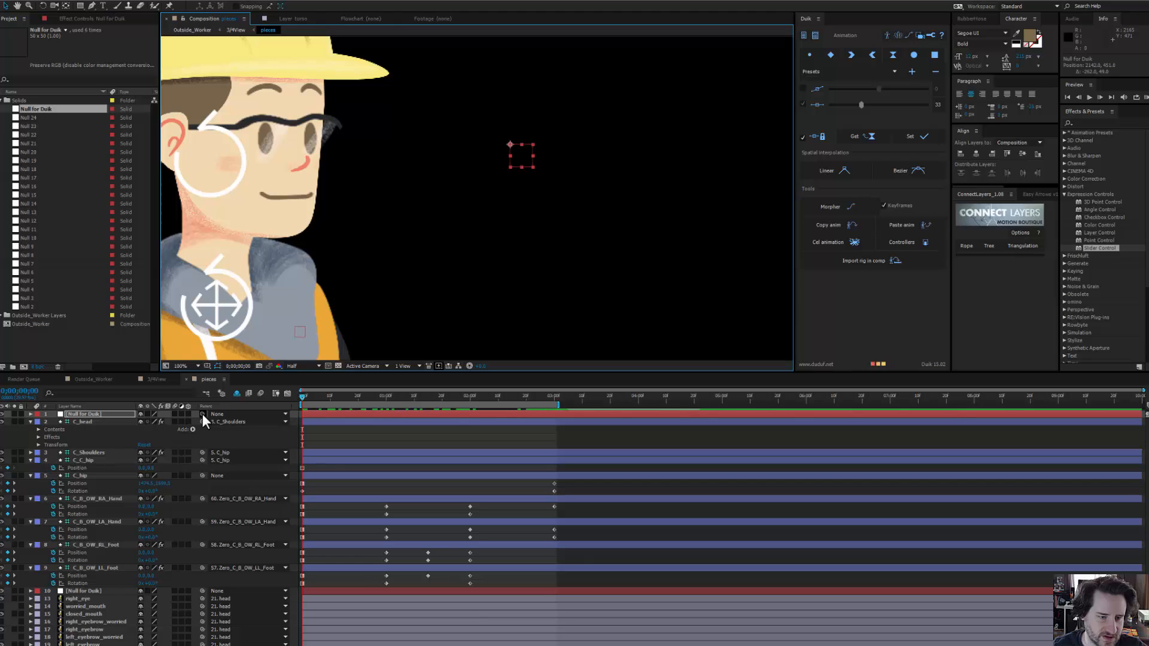
Step: Align the null with the right eye by temporarily parenting it to right_eye, and place it unparented just in front of the face
left_click_drag(202, 415, 100, 598)
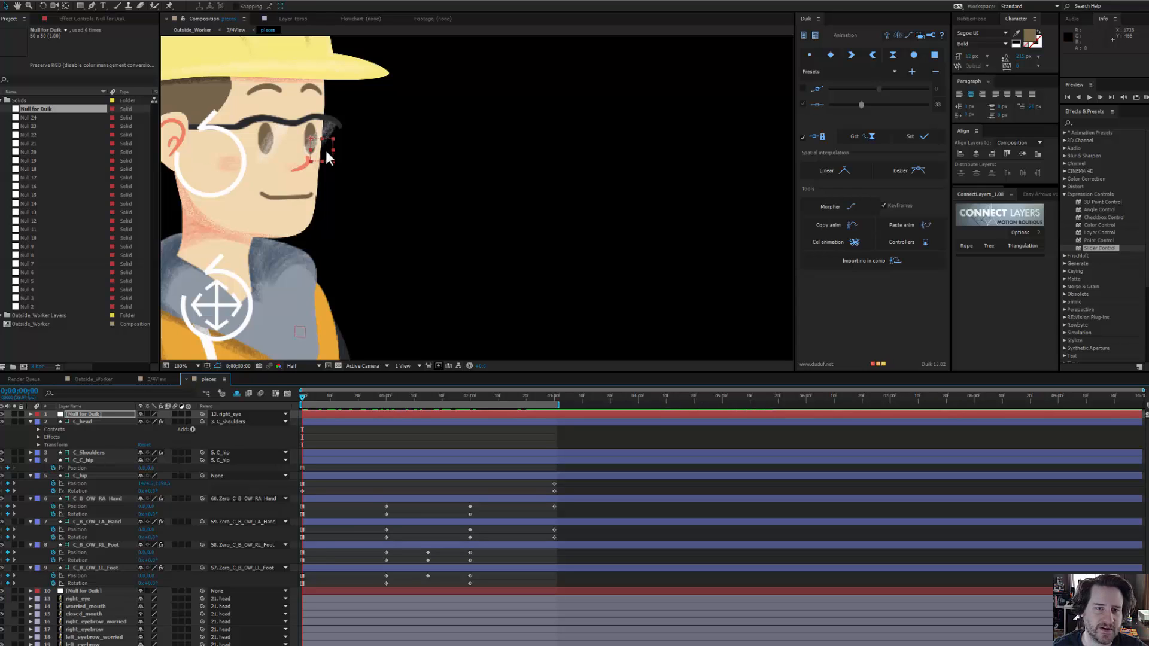
left_click(228, 413)
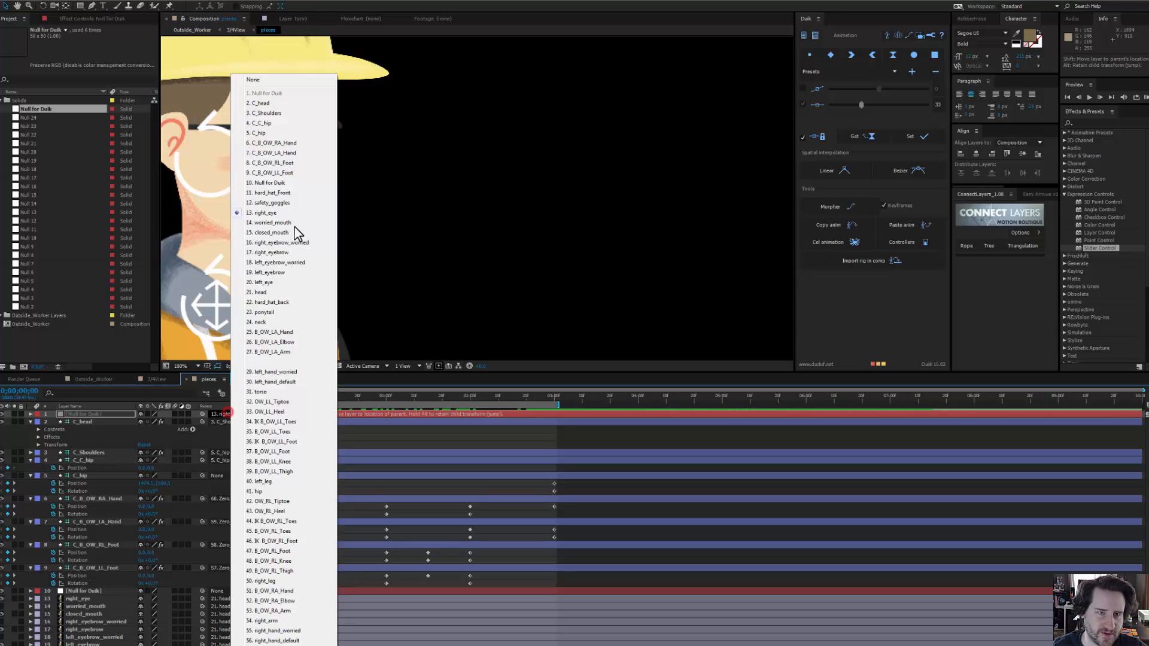
left_click(261, 79)
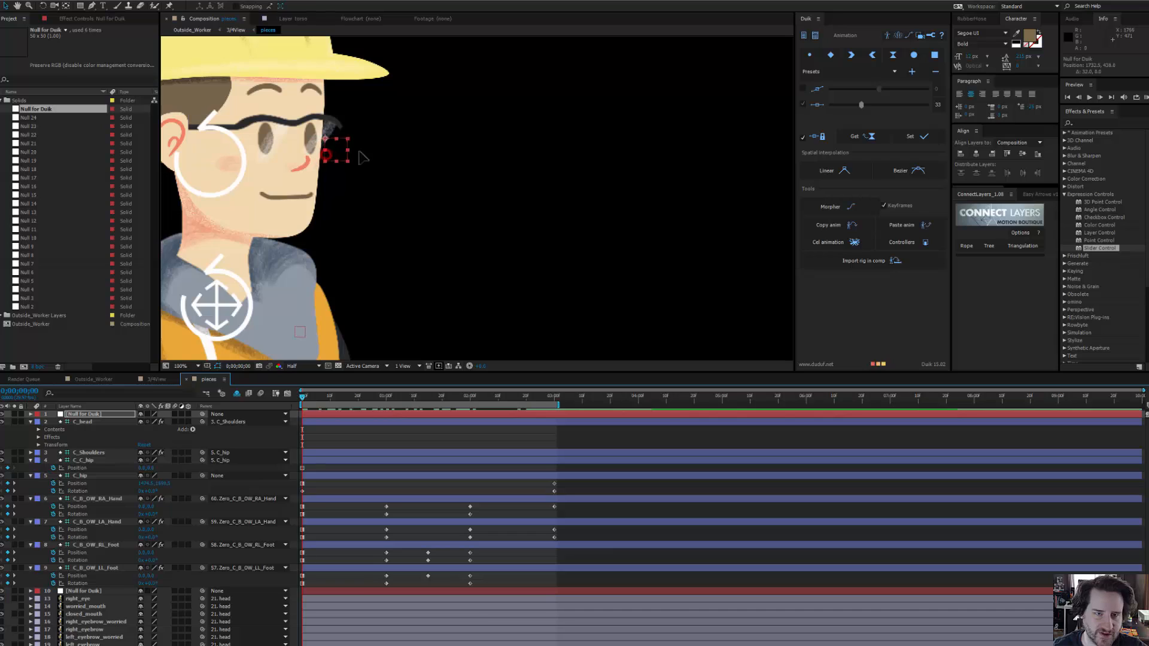
left_click_drag(437, 156, 513, 159)
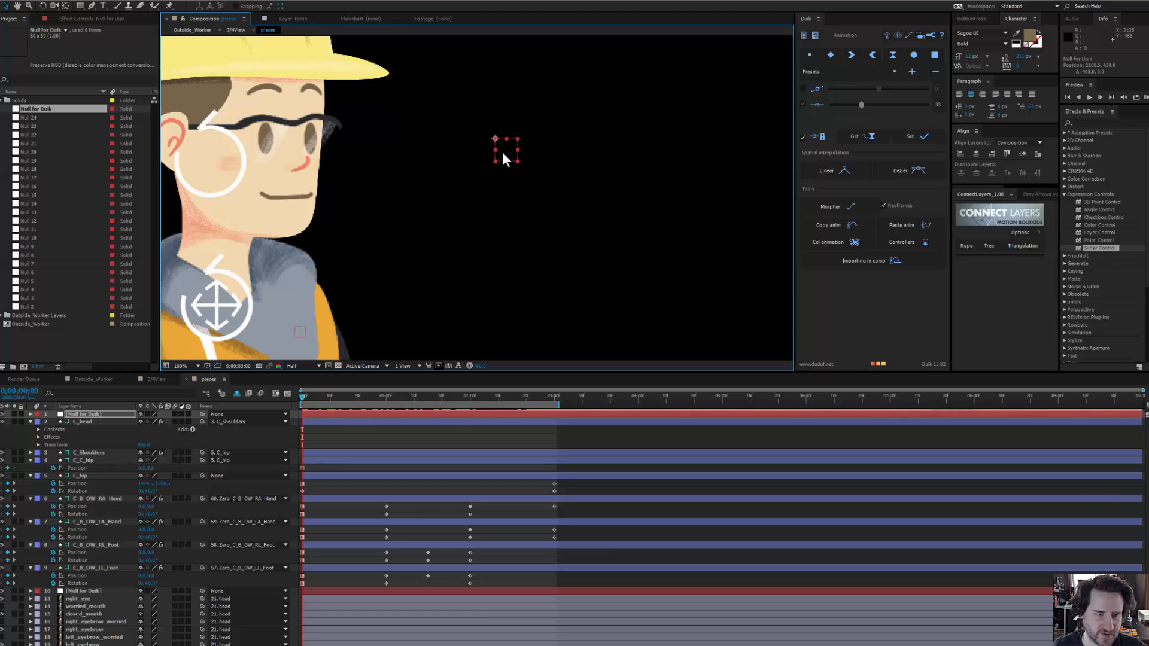
left_click_drag(501, 152, 366, 149)
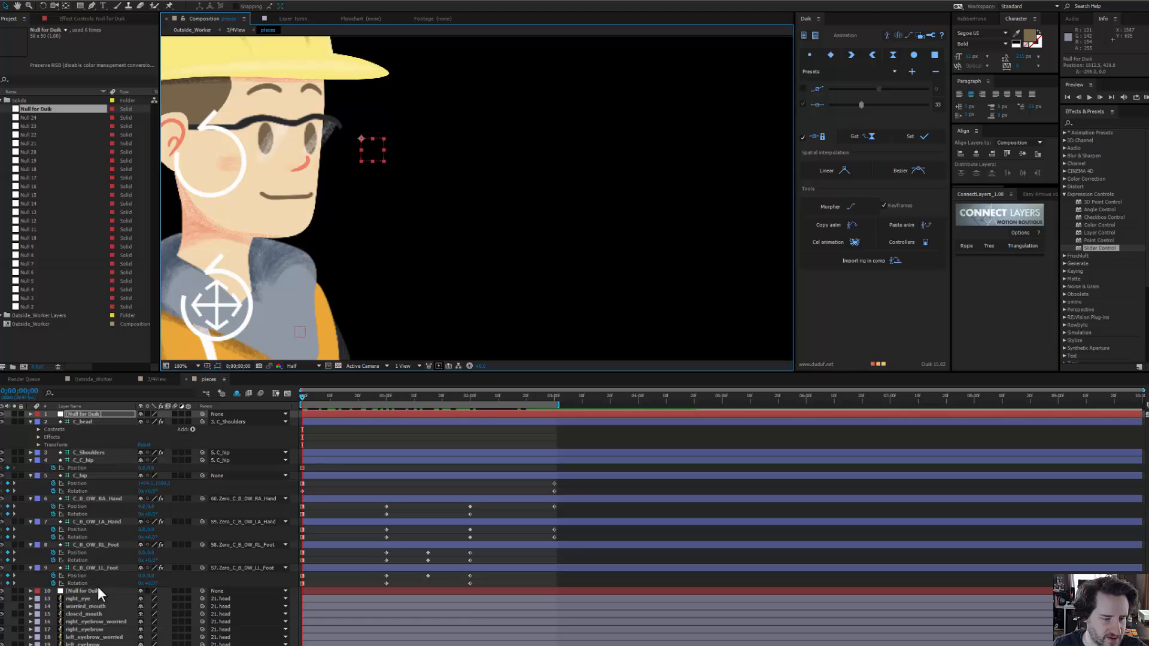
Step: Parent right_eye, left_eye and all four eyebrow layers, normal and worried, to the topmost Null for Duik
left_click(81, 598)
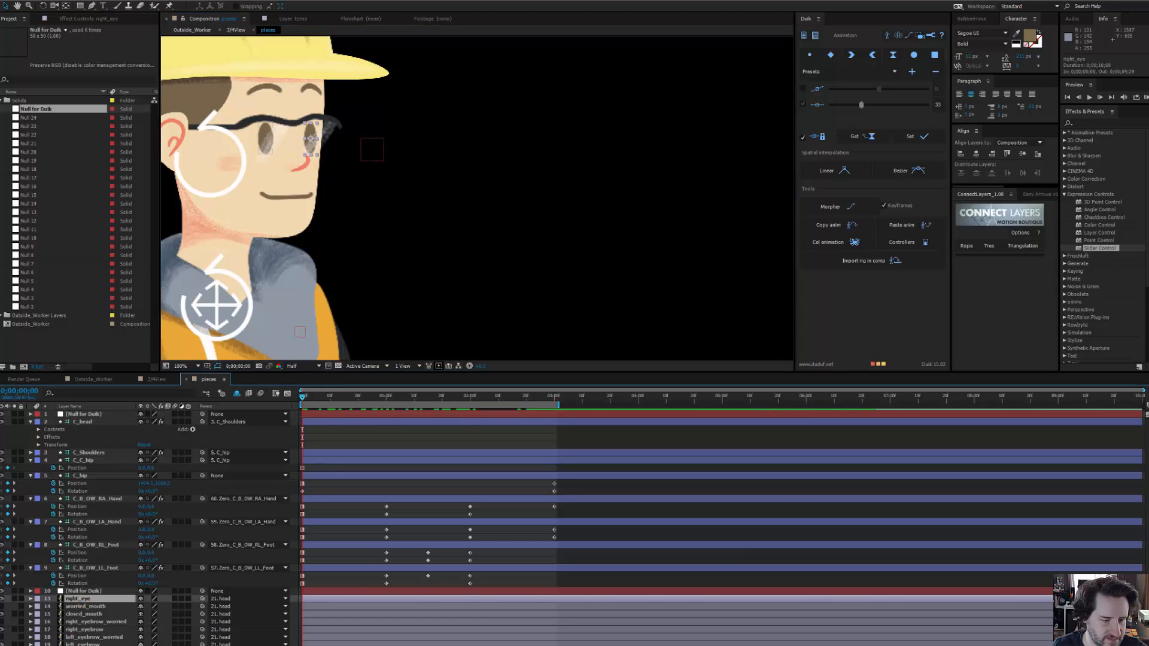
left_click(82, 645, "ctrl")
left_click(84, 644, "ctrl")
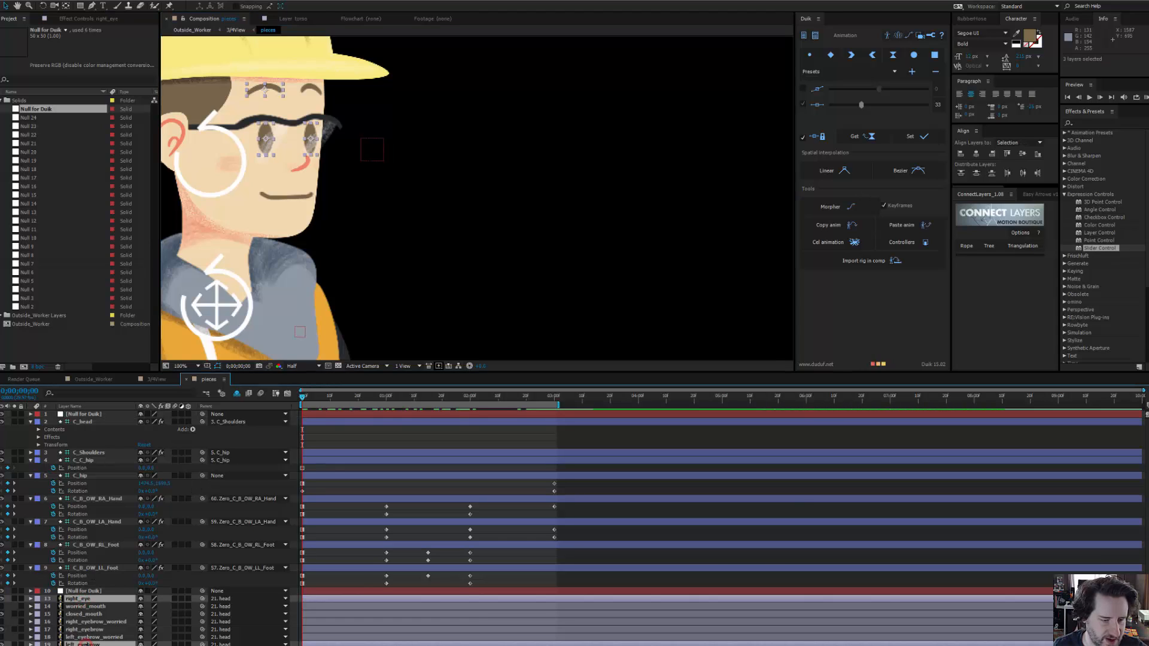
left_click(96, 637, "ctrl")
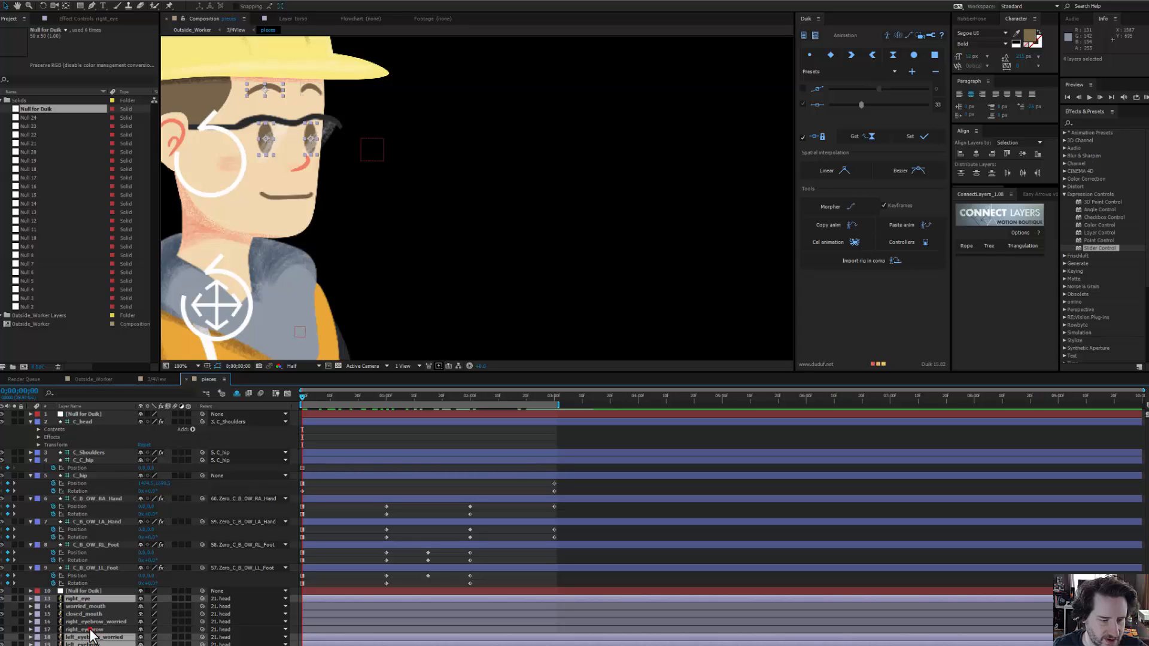
left_click(92, 629, "ctrl")
left_click(94, 623, "ctrl")
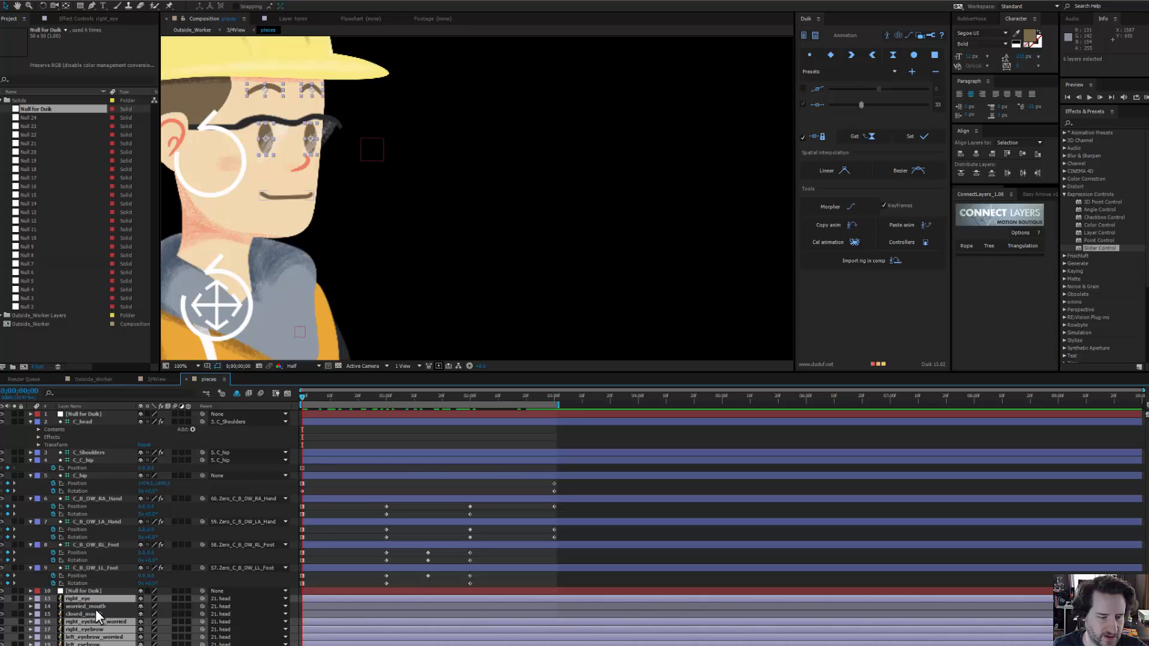
scroll(117, 634, "down", 1)
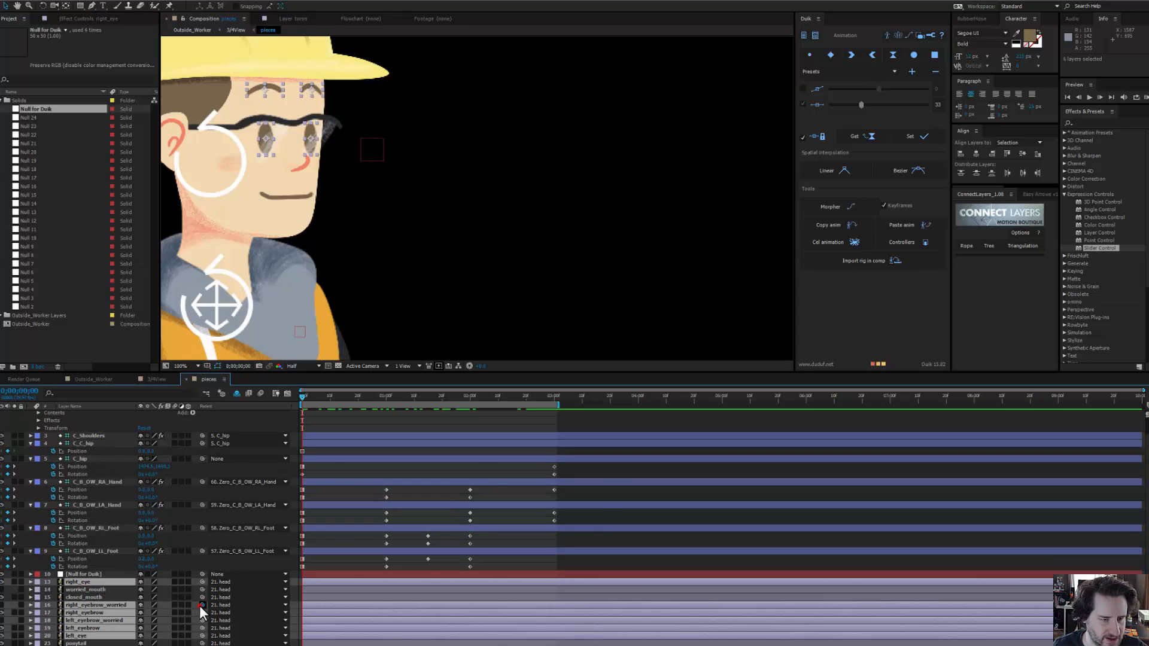
left_click_drag(200, 606, 107, 411)
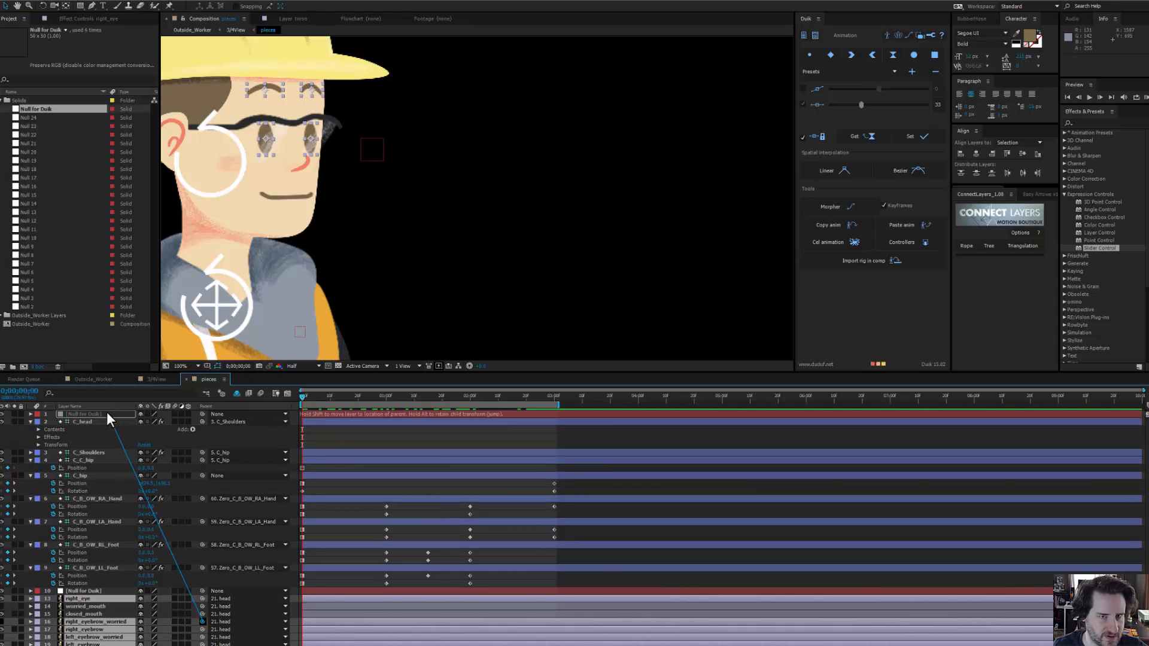
Step: Test the eye and eyebrow parenting by moving the null slightly, and undo the move
left_click(378, 144)
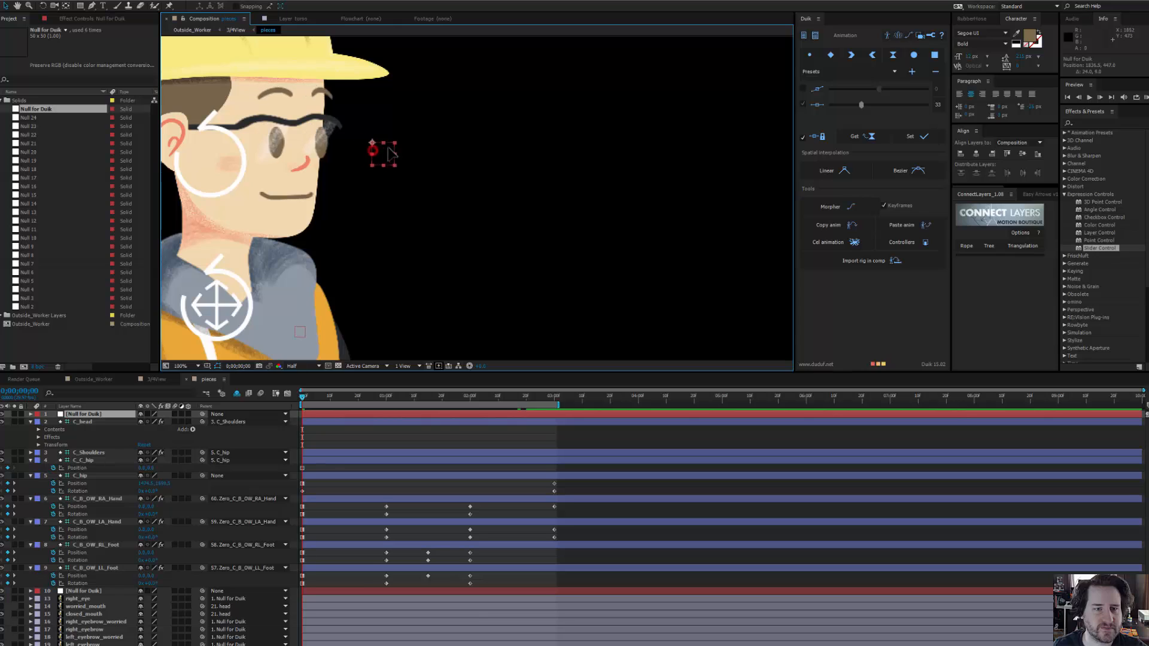
key("ctrl+z")
key("ctrl+z")
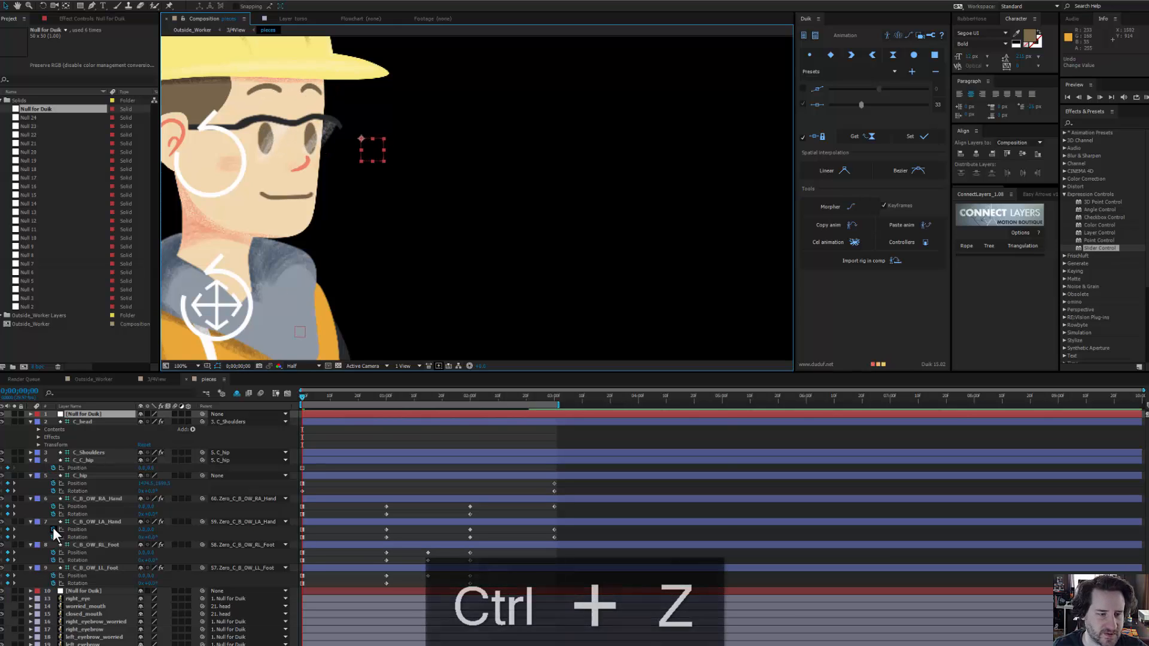
Step: Set the parent of the four right and left eyebrow layers, including the worried versions, to None
left_click(95, 622)
left_click(96, 637, "ctrl")
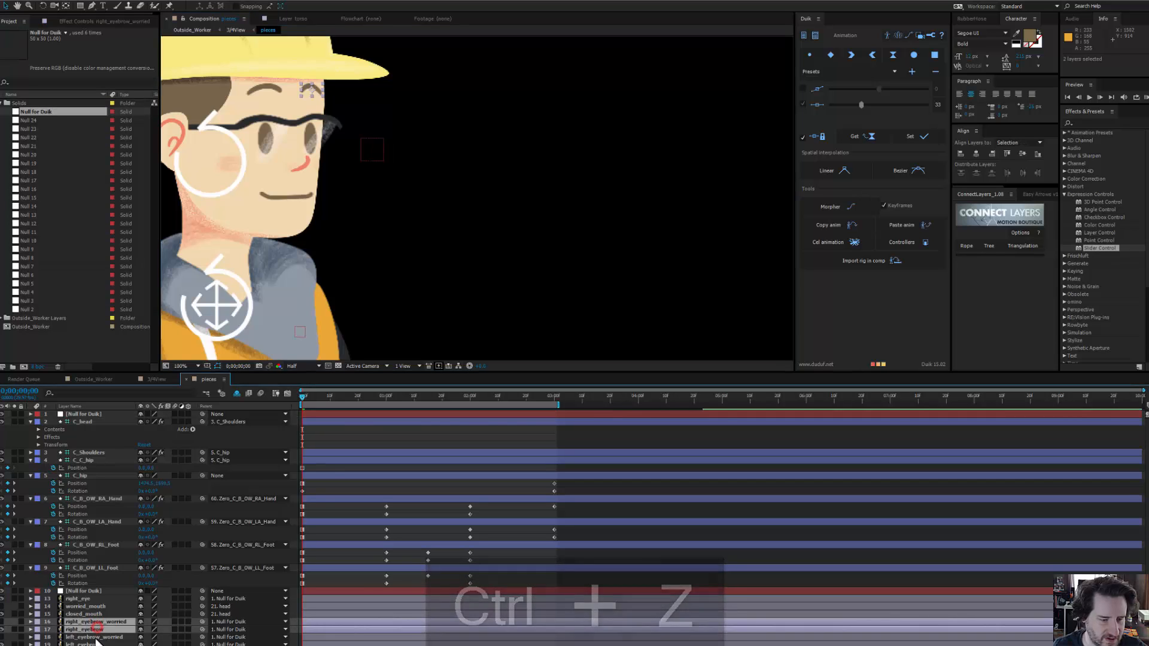
left_click(248, 637)
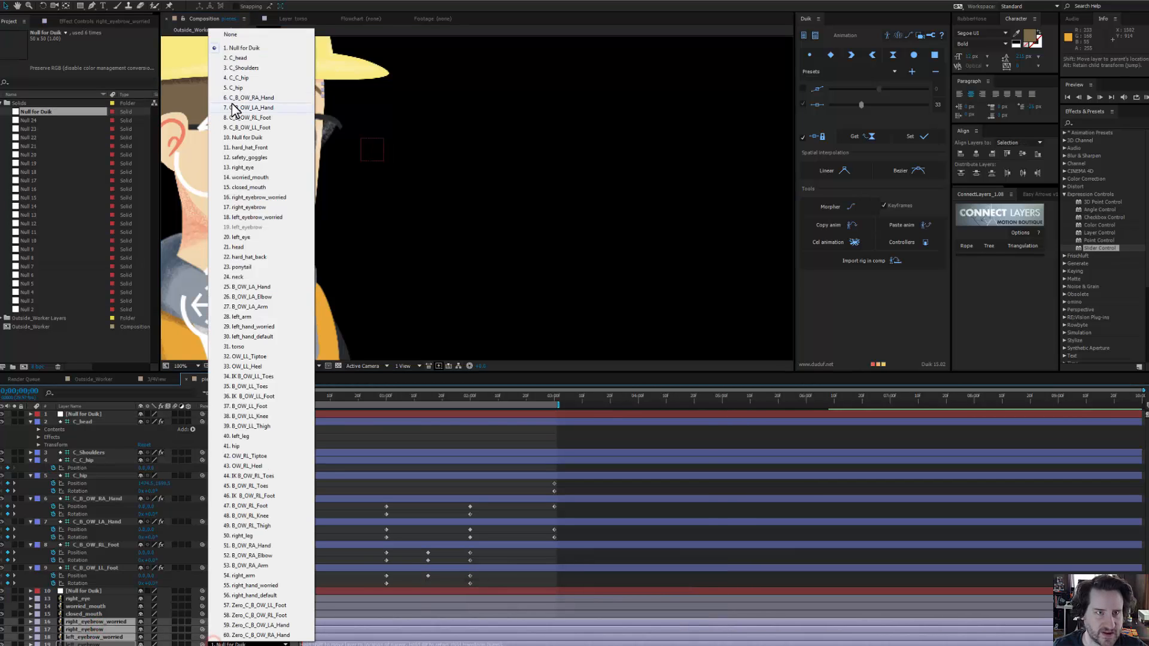
left_click(248, 48)
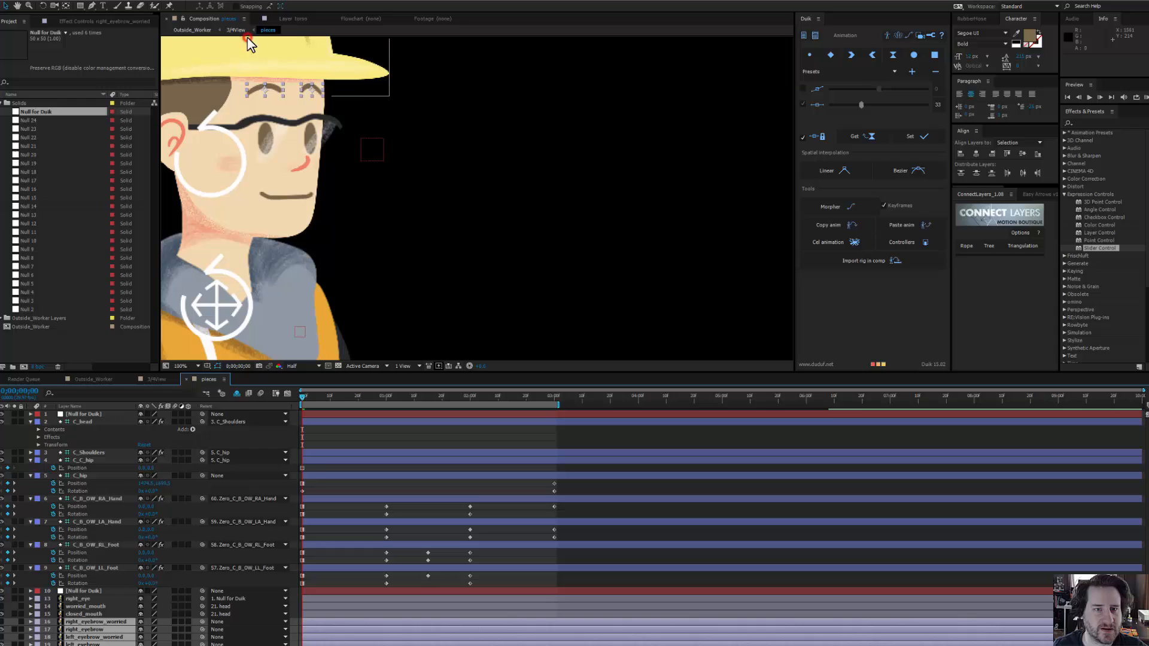
Step: Test the null with only the eyes attached by shifting it slightly, and undo the shift
left_click(372, 154)
left_click_drag(372, 152, 369, 148)
key("ctrl+z")
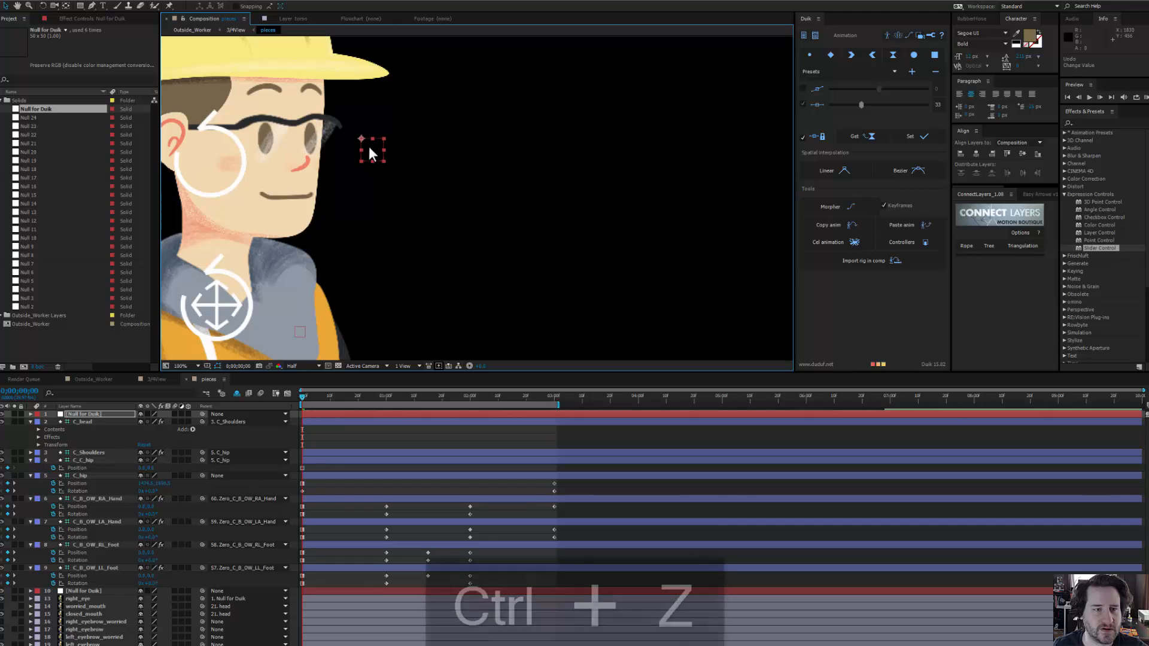
Step: Add a Slider Control effect to the topmost Null for Duik, name it Eyes Blinking, and dismiss the webcam controller window
left_click(78, 19)
left_click_drag(1097, 247, 56, 52)
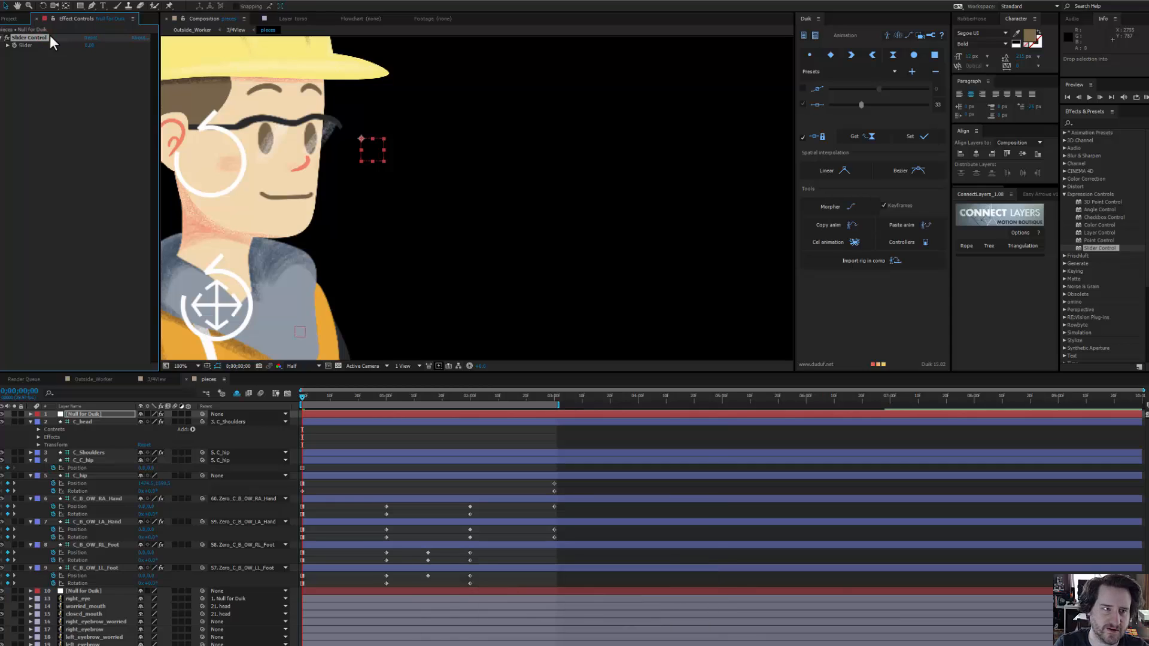
key("Return")
type("E")
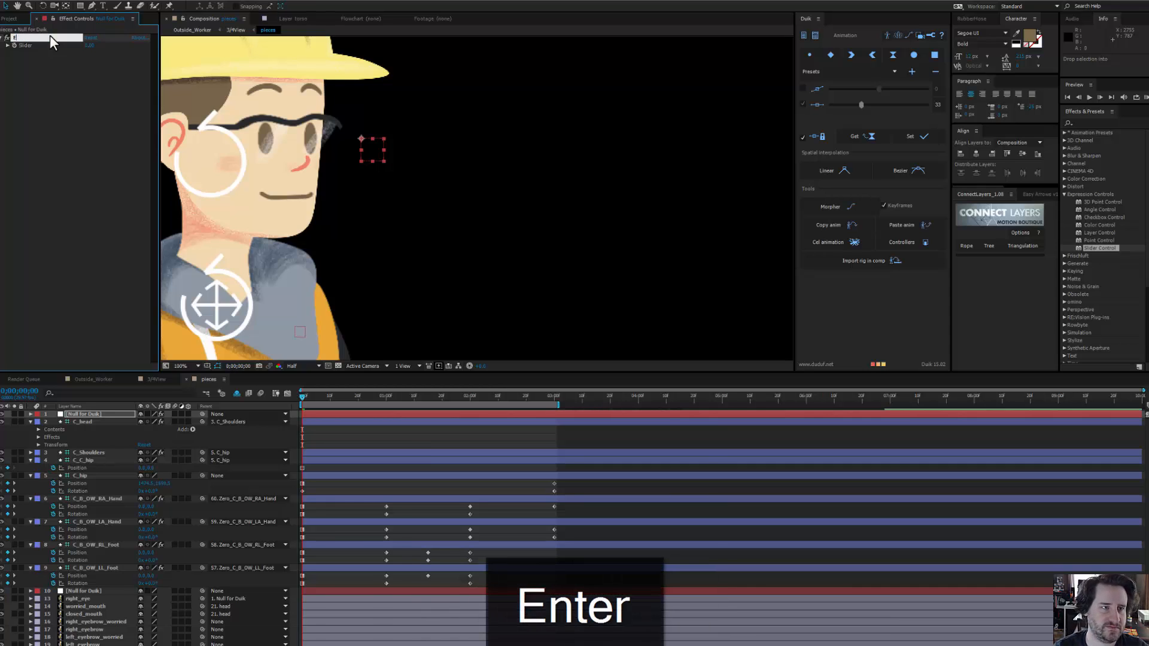
type("yes Blinking")
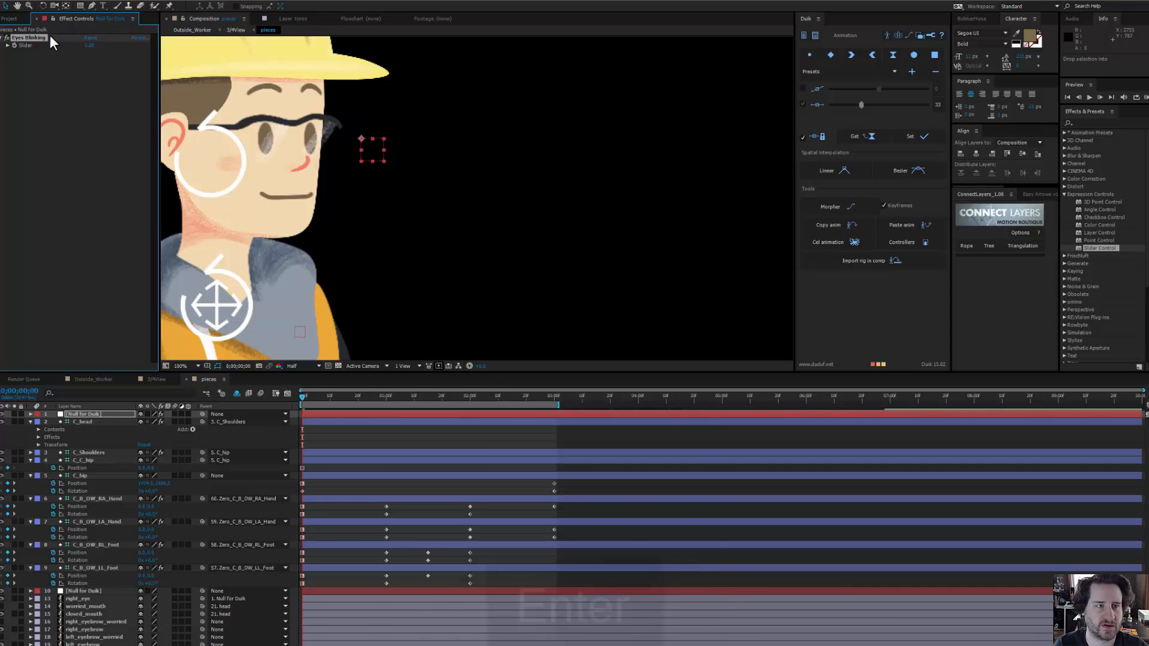
key("Return")
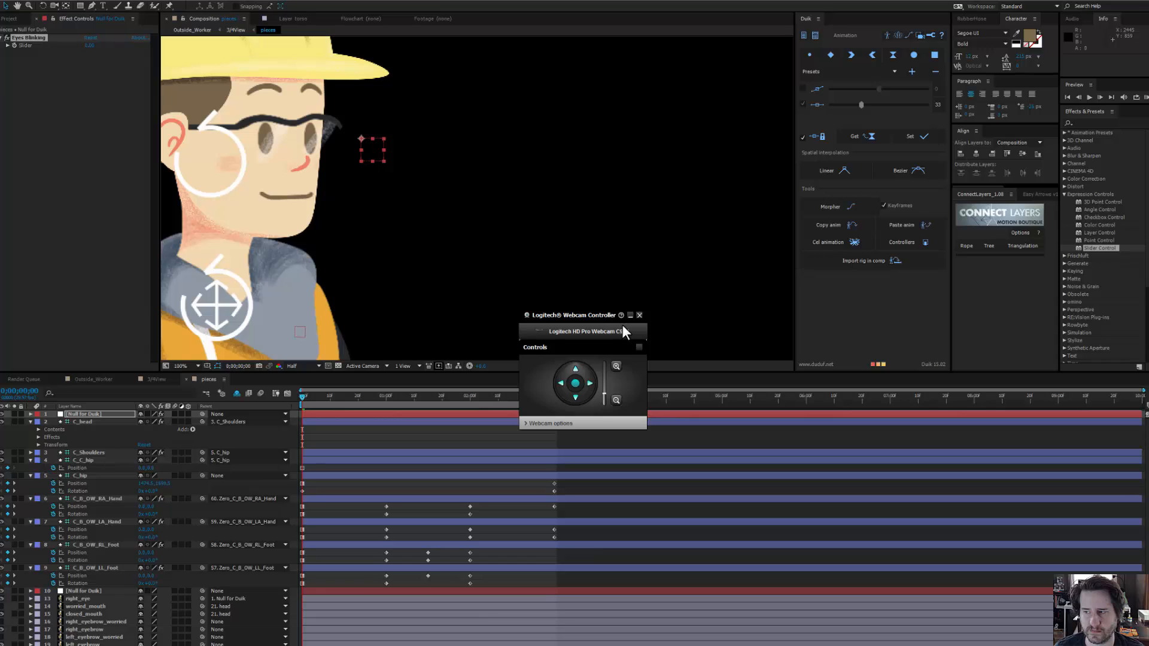
left_click(637, 315)
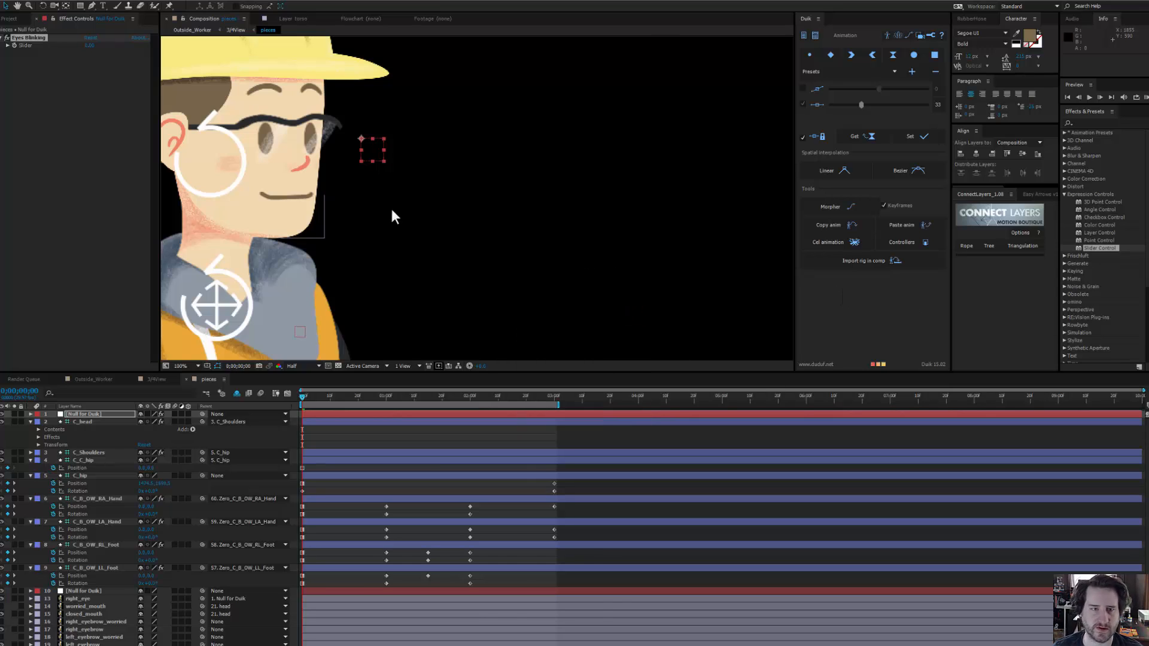
Step: Test how the eyes follow the topmost null by nudging it beside the face, and undo the nudge
scroll(439, 146, "down", 2)
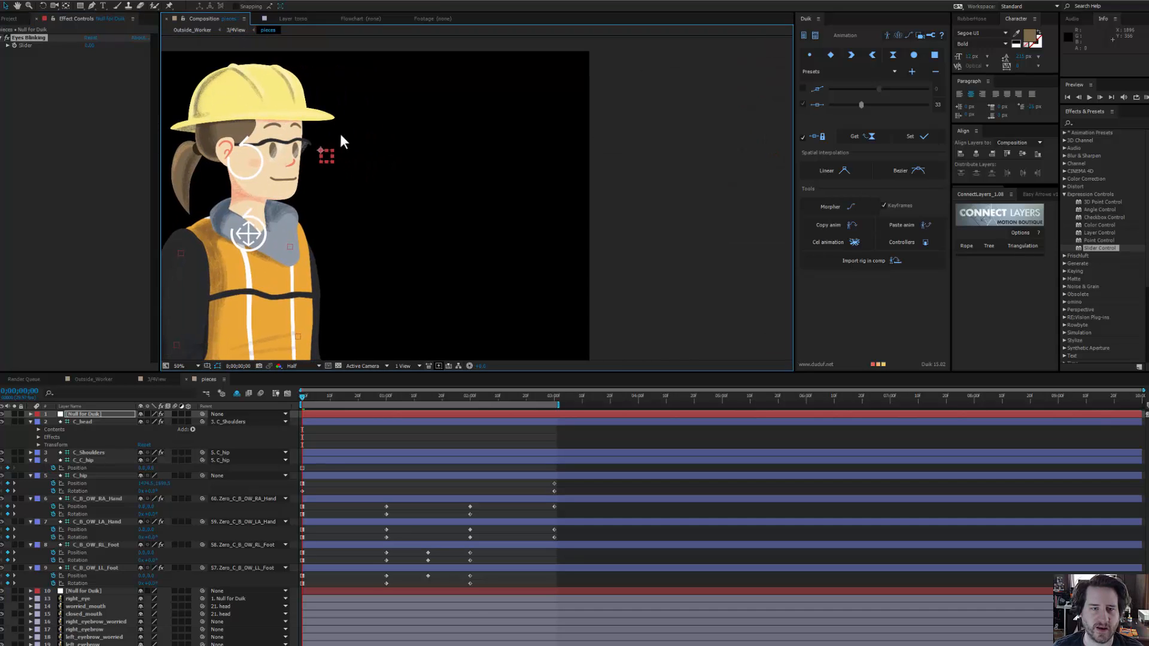
left_click_drag(328, 156, 333, 147)
key("ctrl+z")
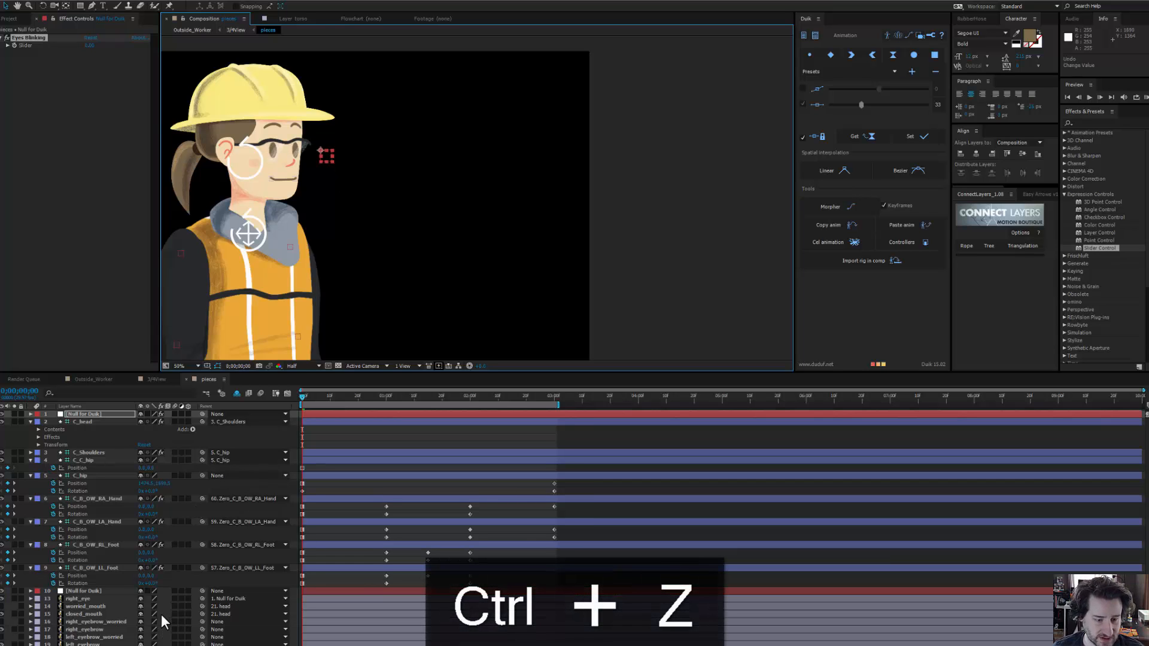
Step: Set the parent of the left_eye and right_eye layers to None
scroll(160, 628, "down", 1)
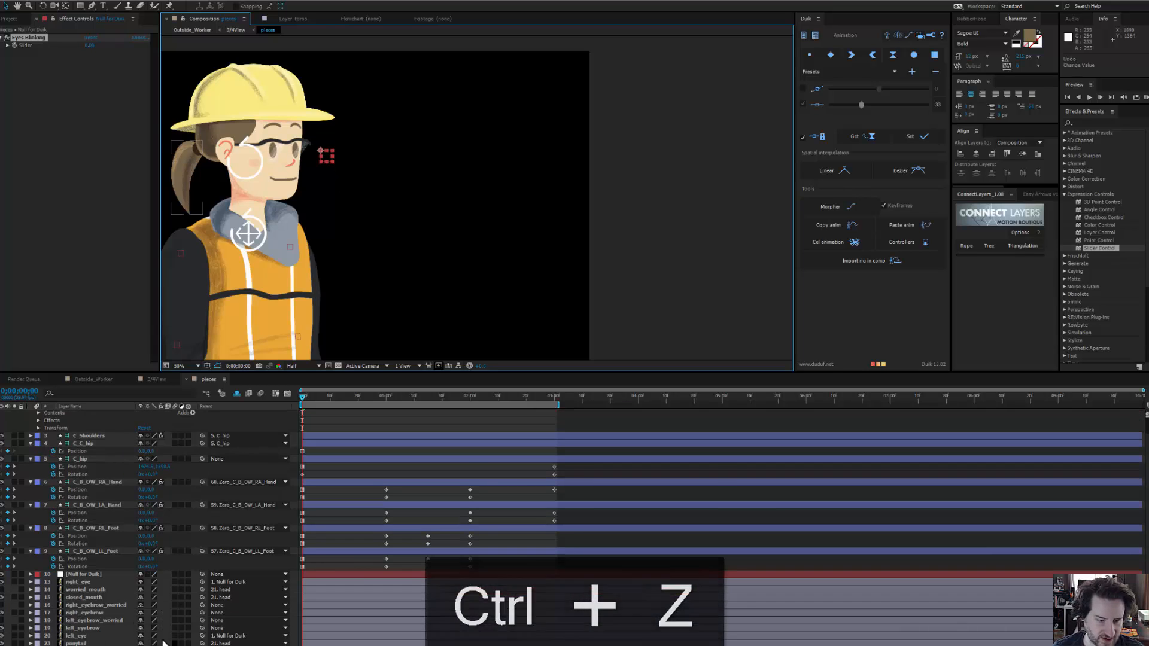
left_click(102, 636)
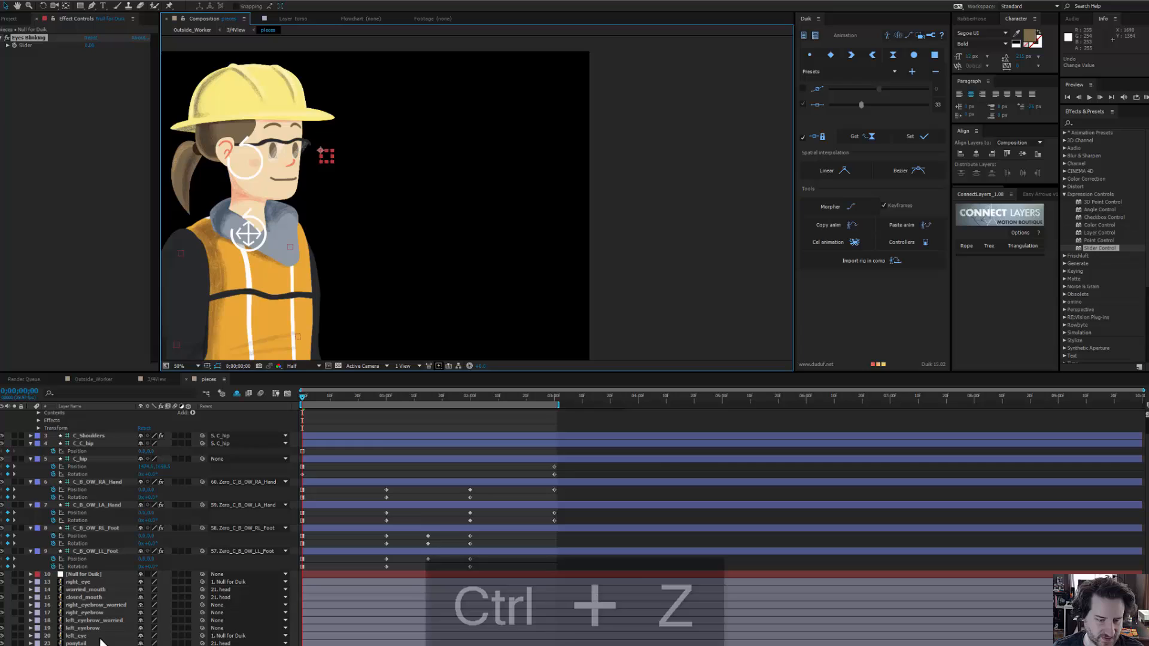
left_click(110, 581, "ctrl")
left_click(221, 582)
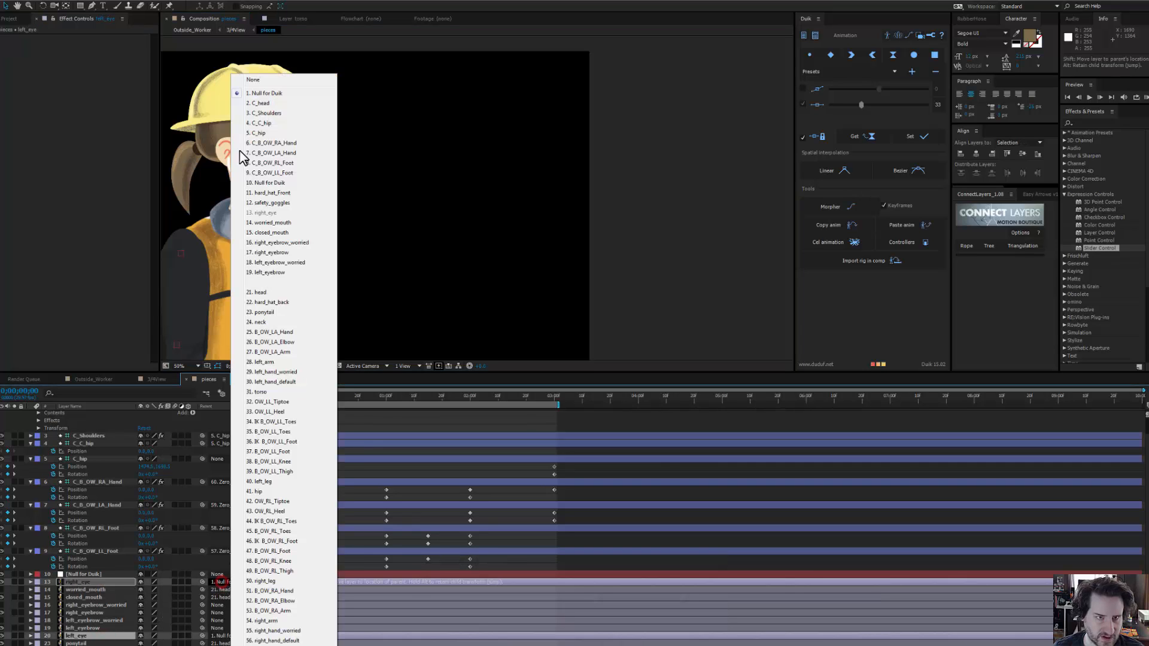
left_click(253, 80)
Step: Move the topmost null farther out in front of the worker's face, level with the glasses
left_click(326, 157)
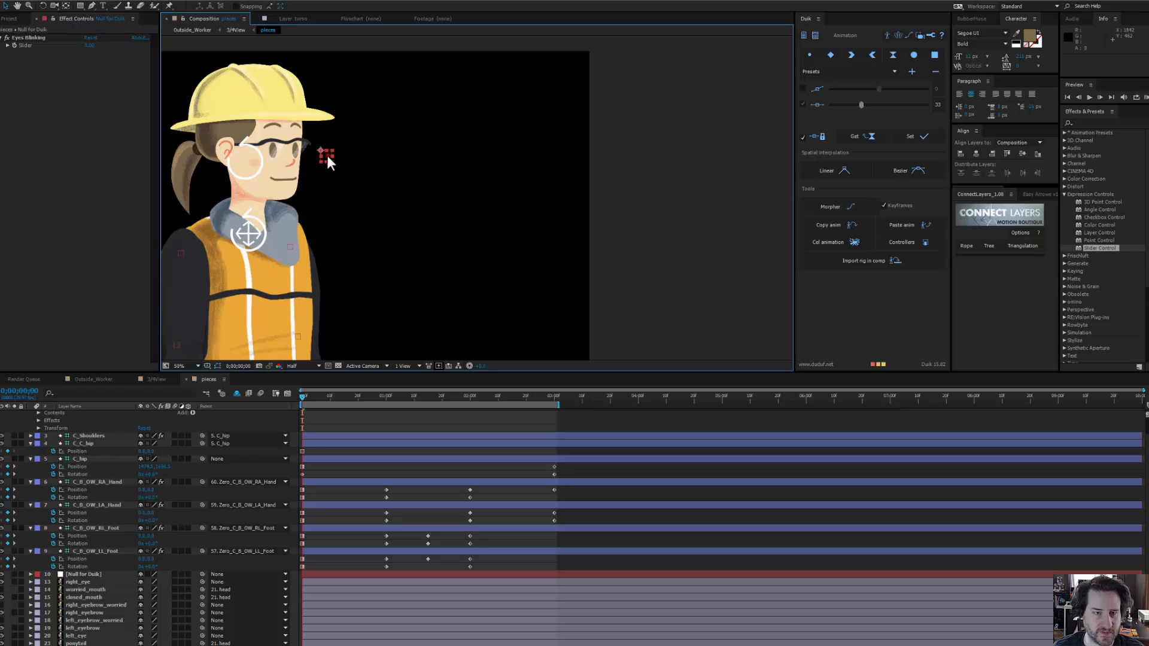
left_click_drag(328, 161, 463, 161)
key("ctrl+z")
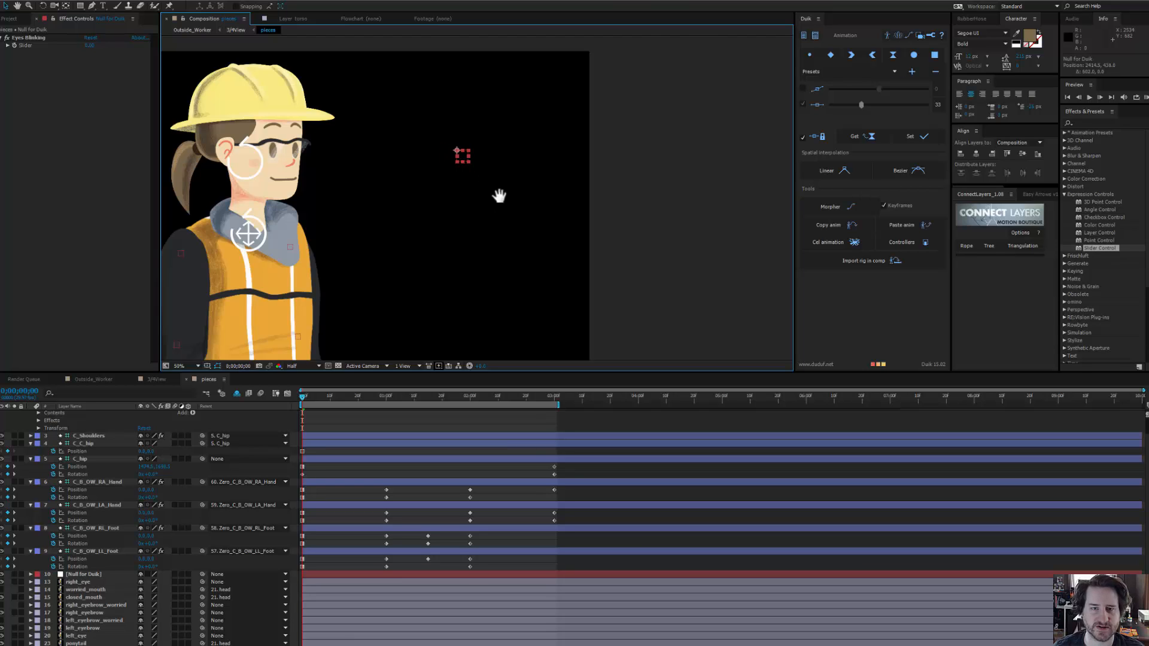
left_click_drag(499, 196, 576, 128)
scroll(554, 156, "down", 2)
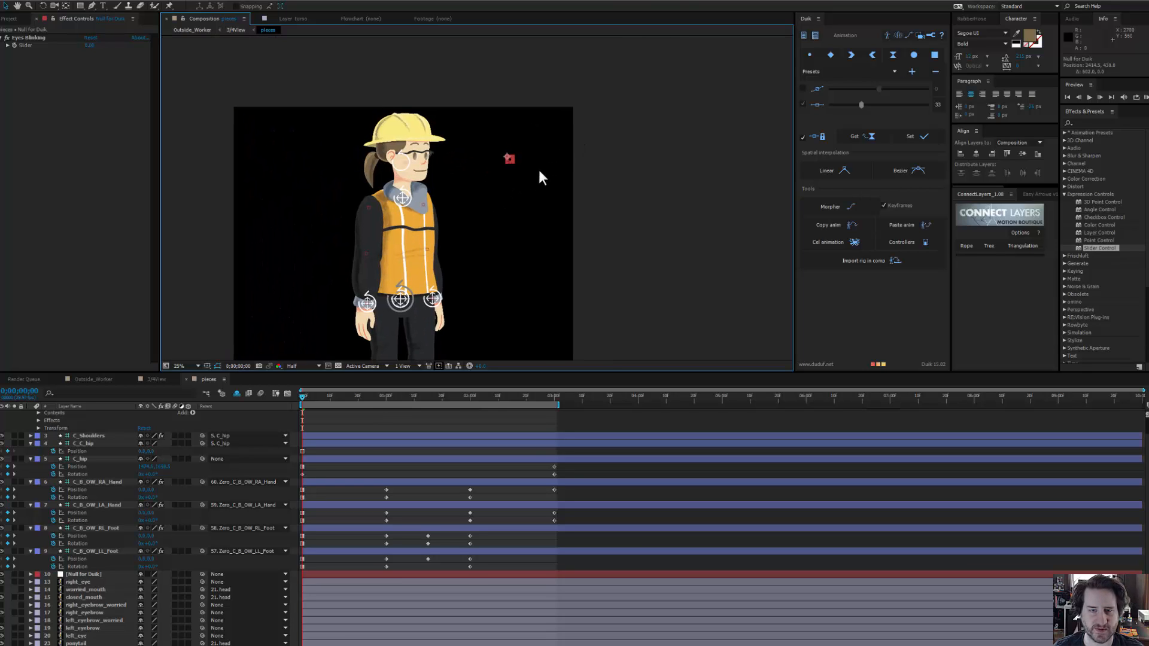
scroll(535, 172, "up", 2)
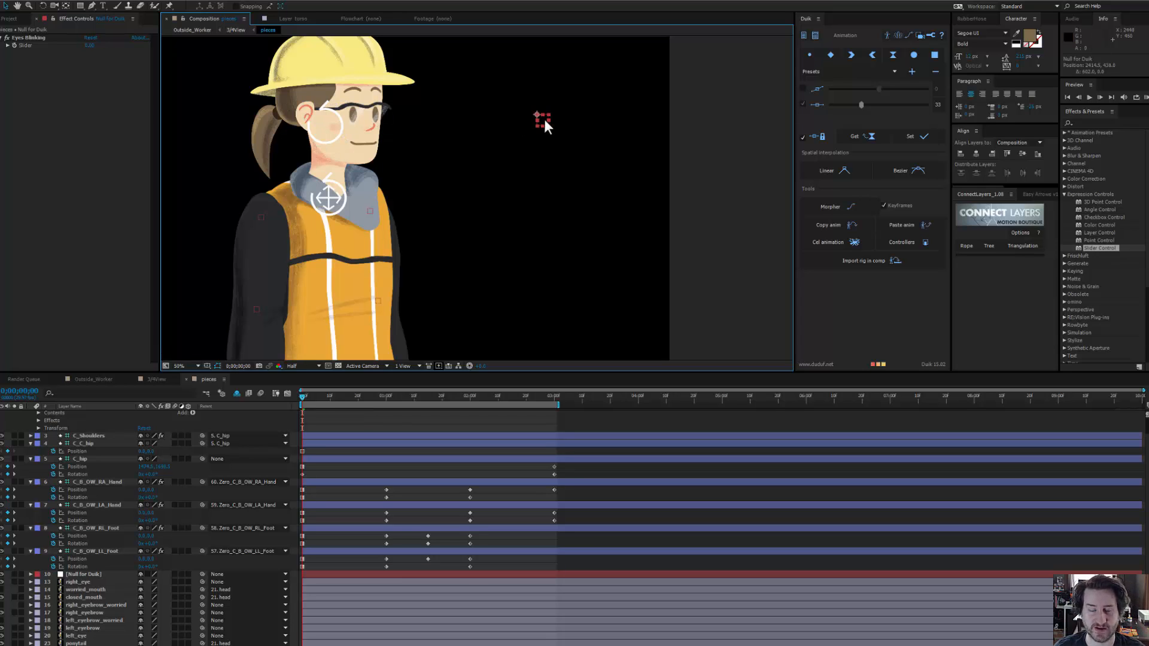
left_click_drag(544, 122, 473, 121)
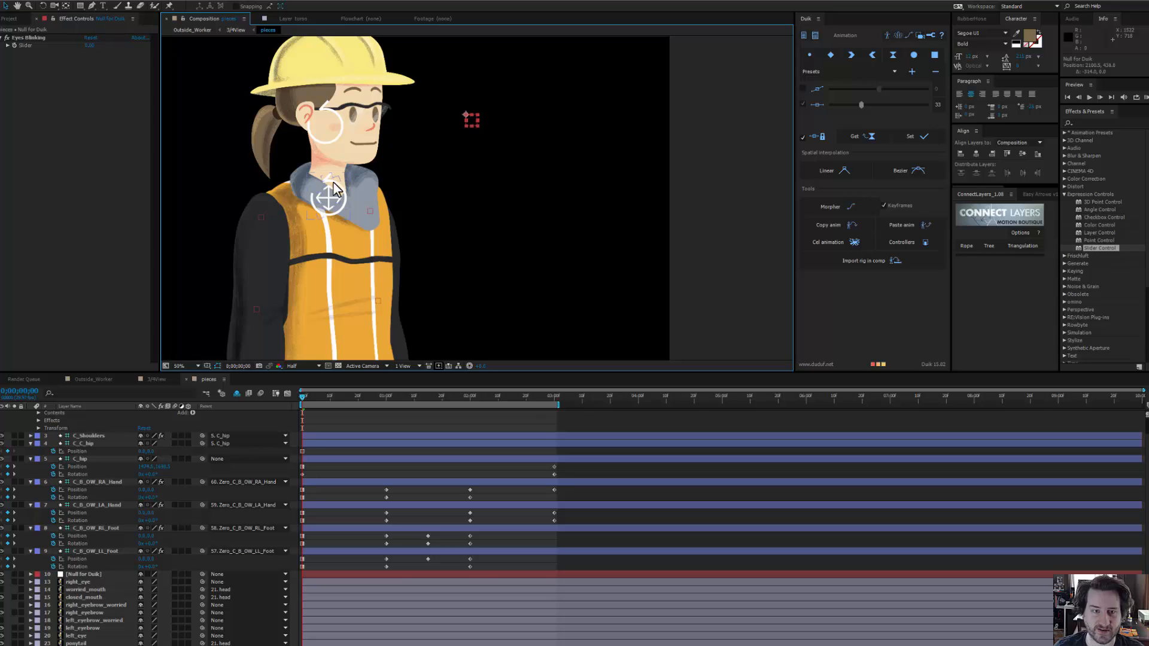
Step: Test the head rig by rotating the C_head controller forward, and undo the rotation
left_click(342, 131)
key("w")
left_click_drag(341, 127, 348, 132)
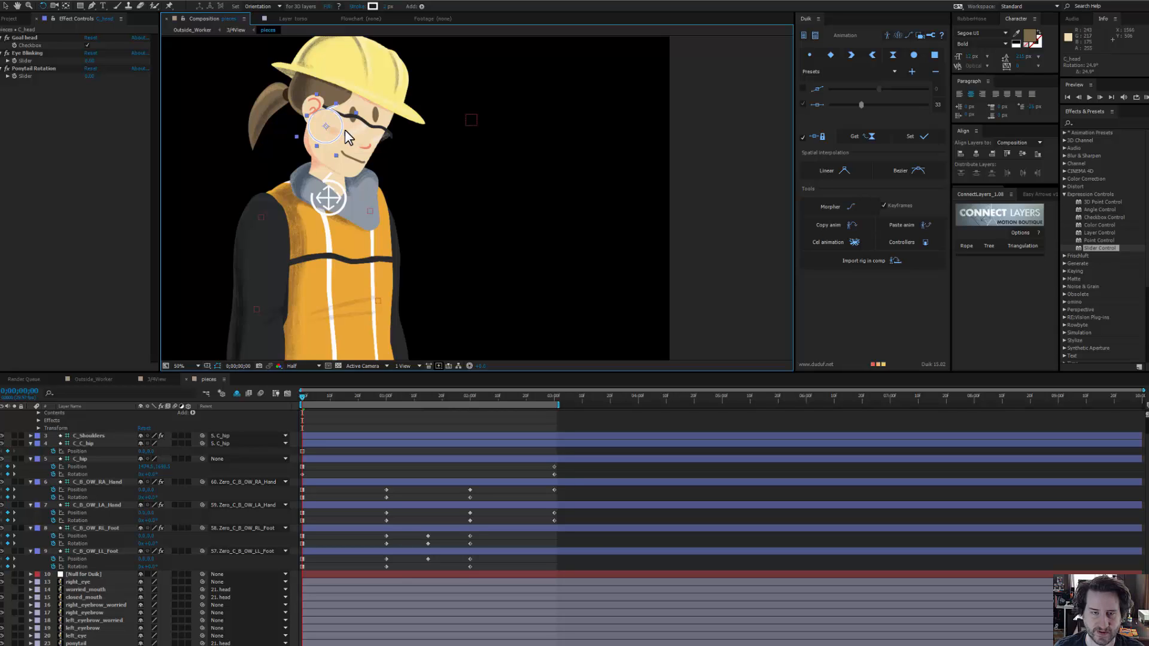
key("ctrl+z")
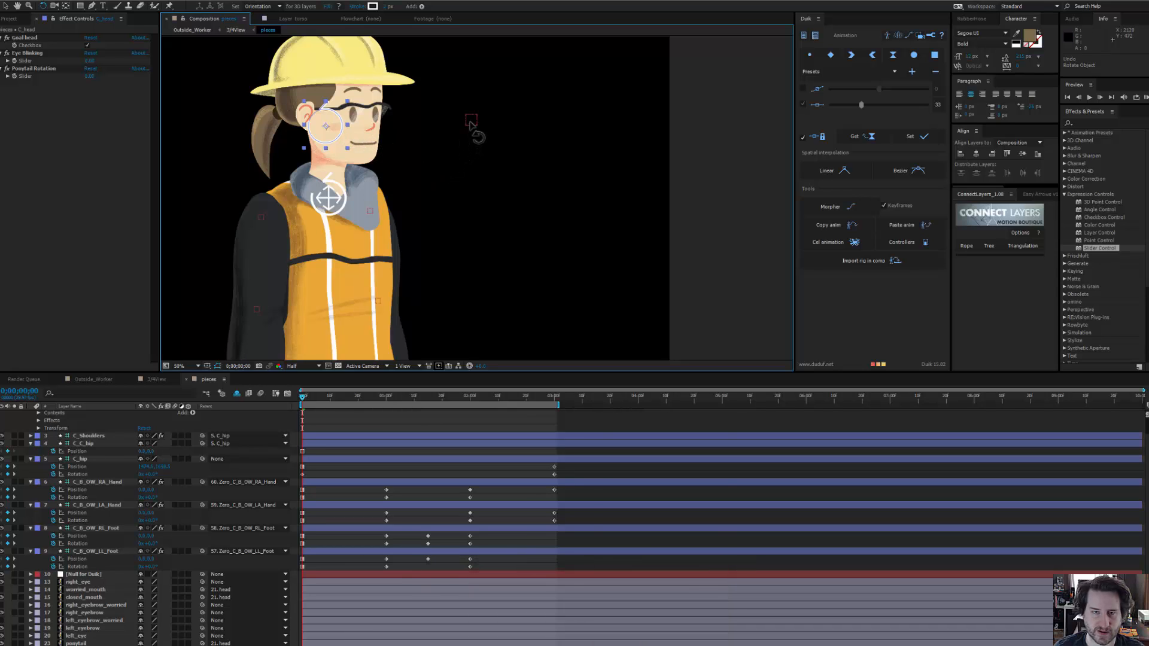
Step: Parent the topmost Null for Duik to the C_head controller
left_click_drag(361, 110, 371, 128)
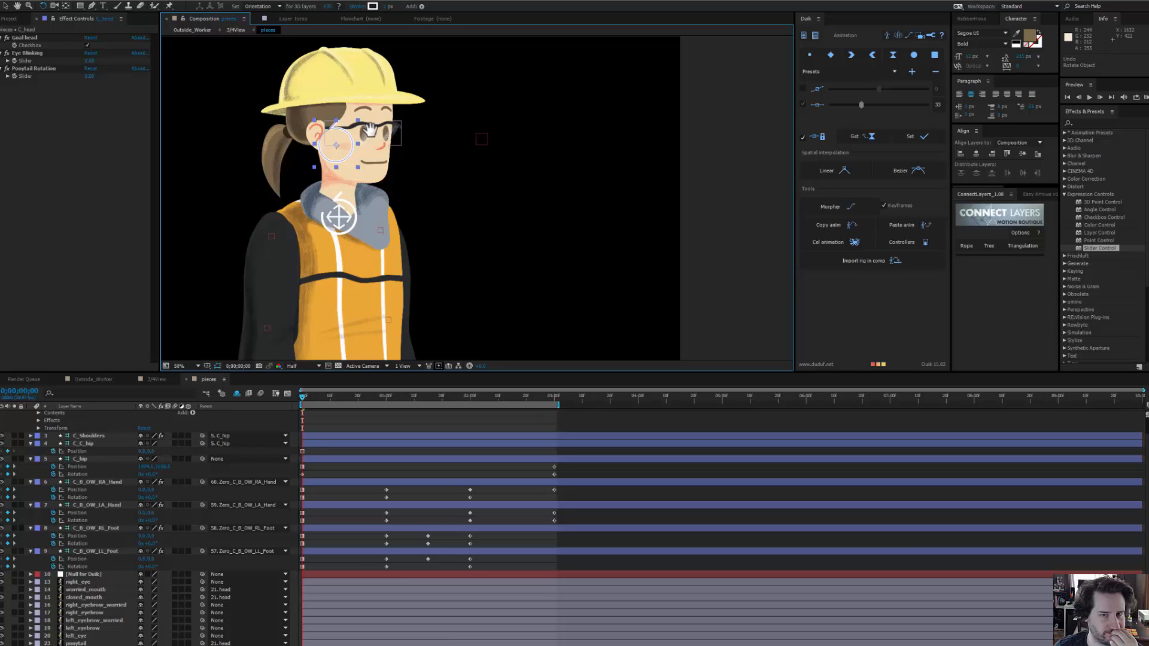
left_click_drag(370, 129, 375, 143)
key("period")
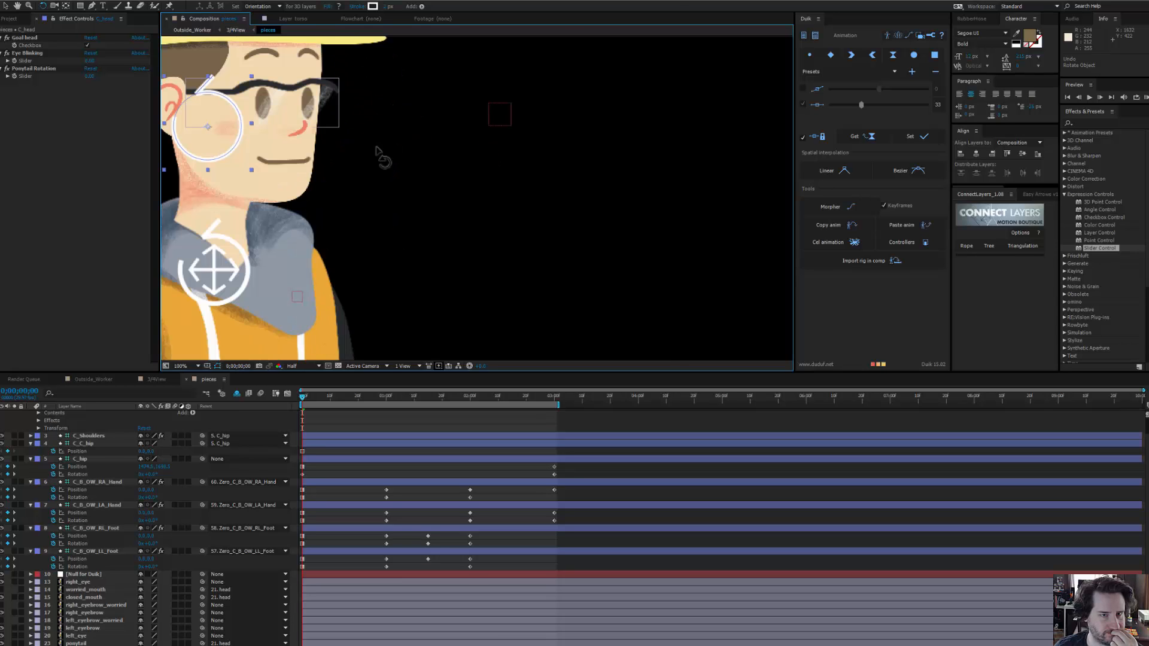
left_click(500, 116)
scroll(127, 554, "up", 1)
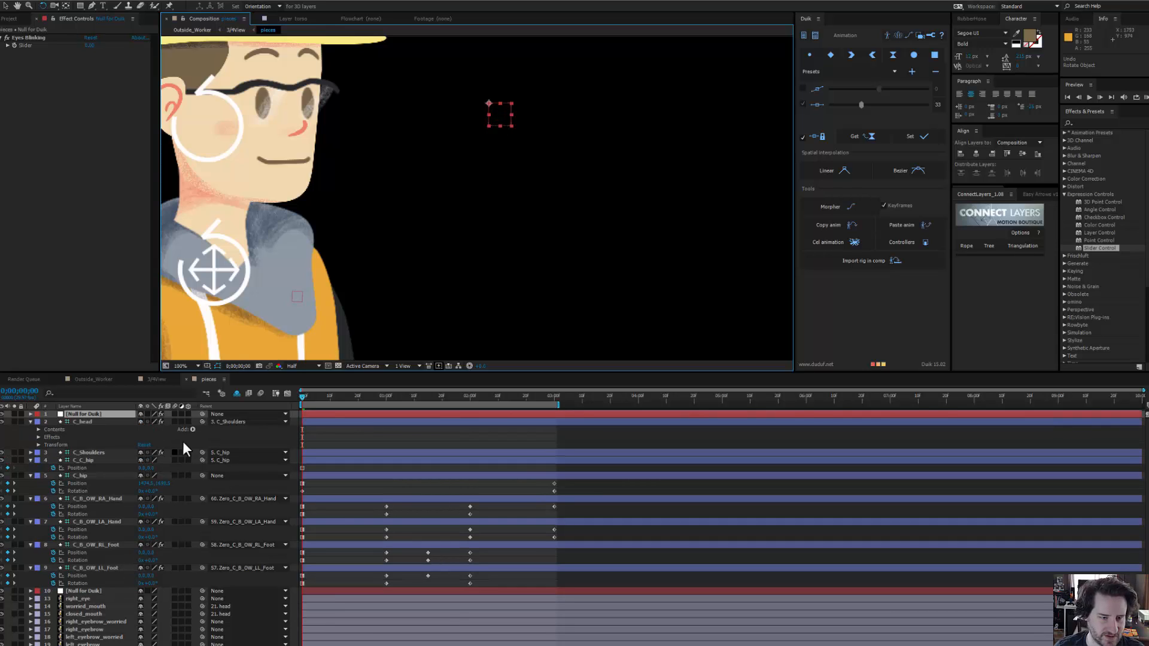
left_click(216, 414)
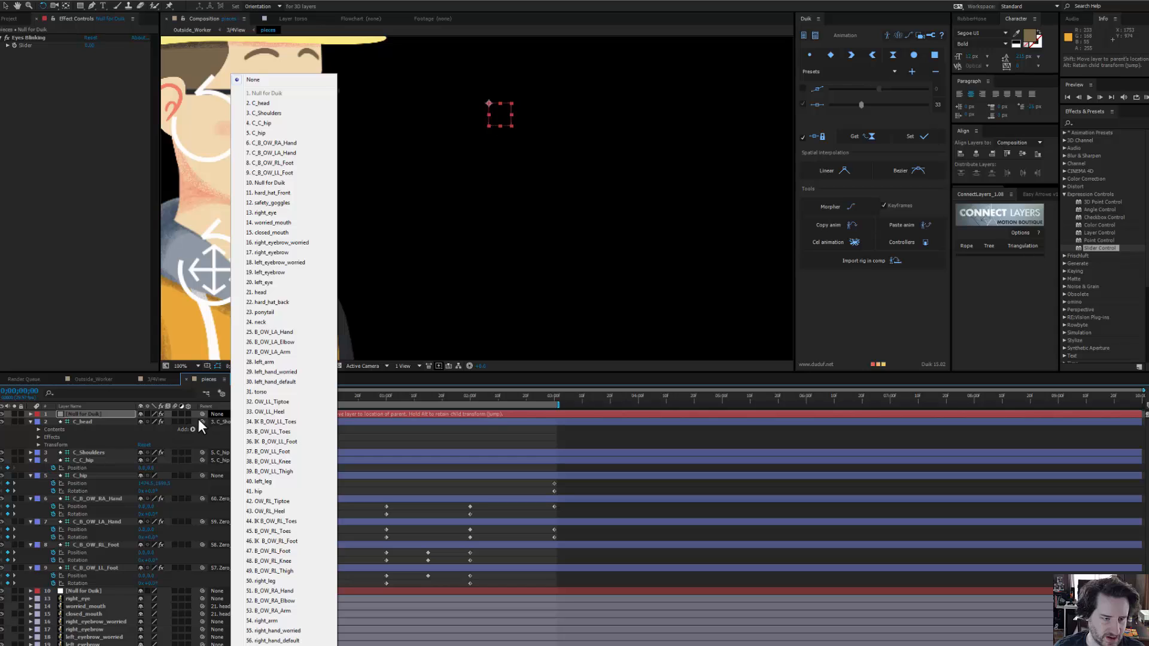
left_click_drag(185, 415, 104, 423)
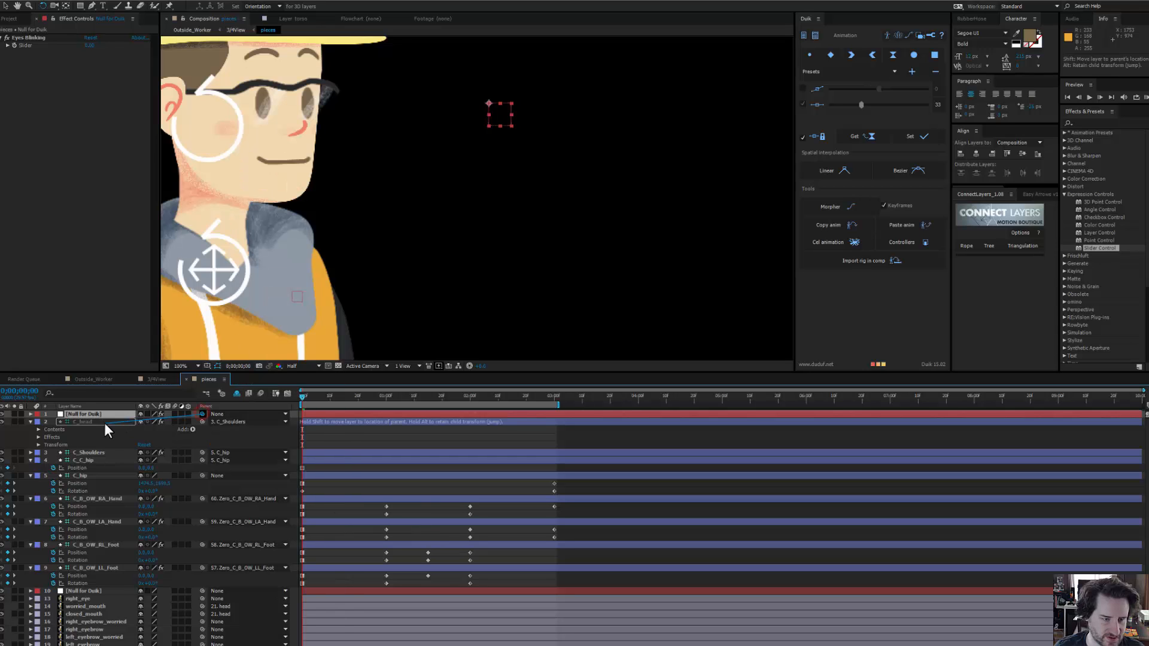
Step: Parent the left_eye and right_eye layers to the topmost Null for Duik again
left_click_drag(561, 166, 612, 222)
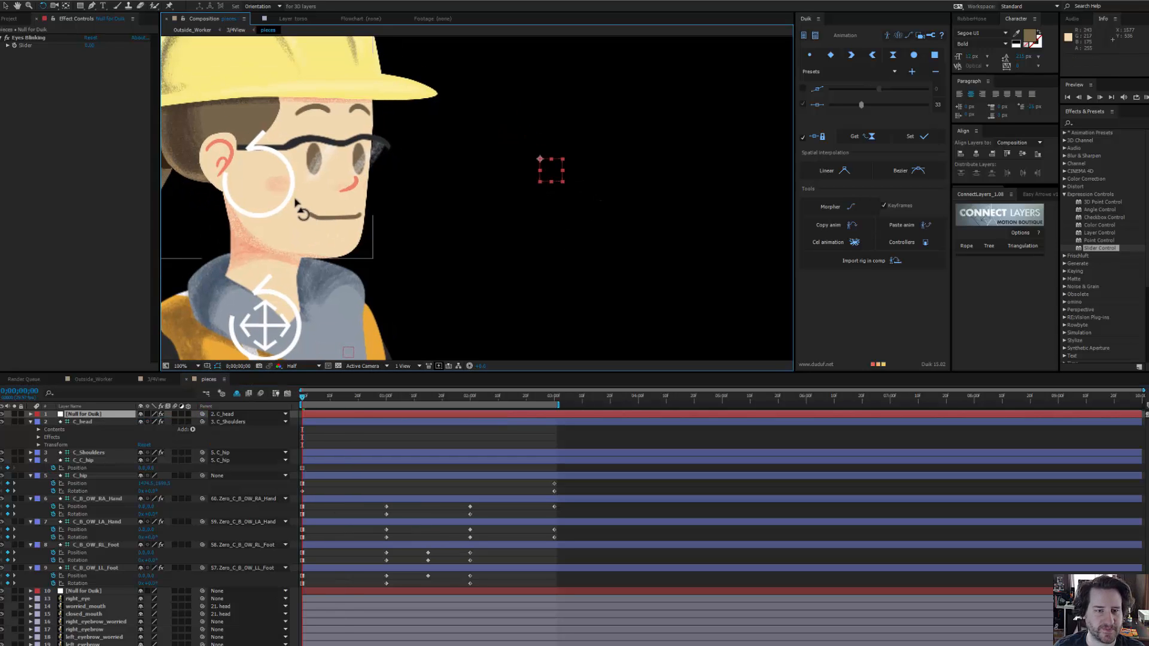
scroll(126, 589, "down", 1)
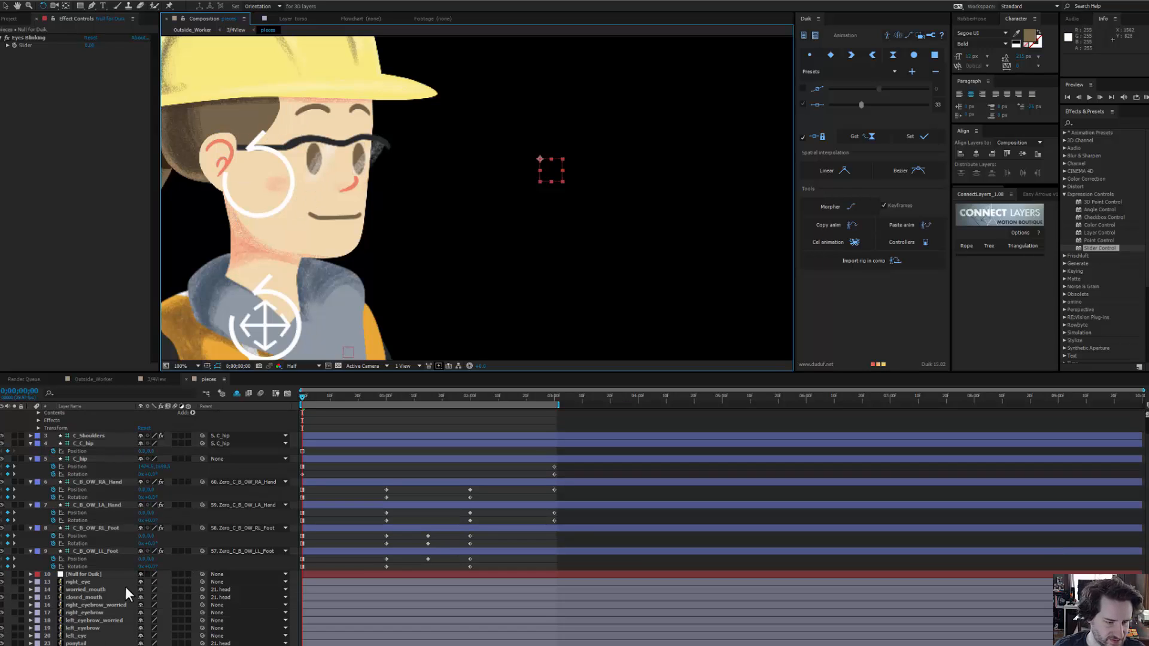
left_click(101, 620)
left_click(93, 605)
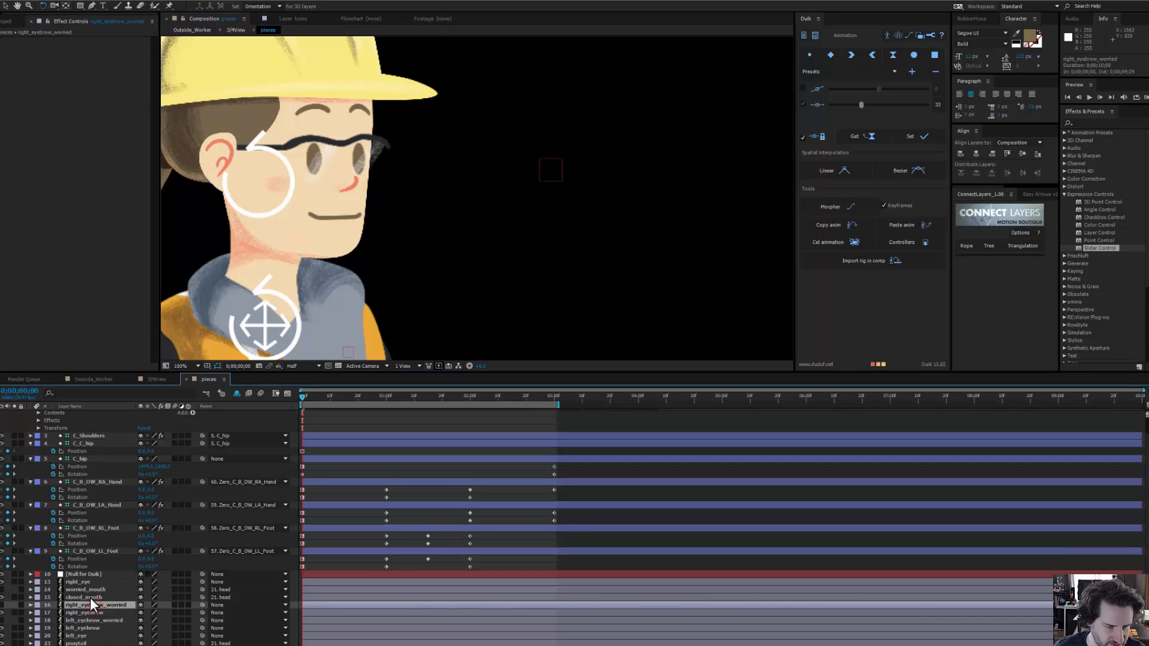
left_click(82, 636)
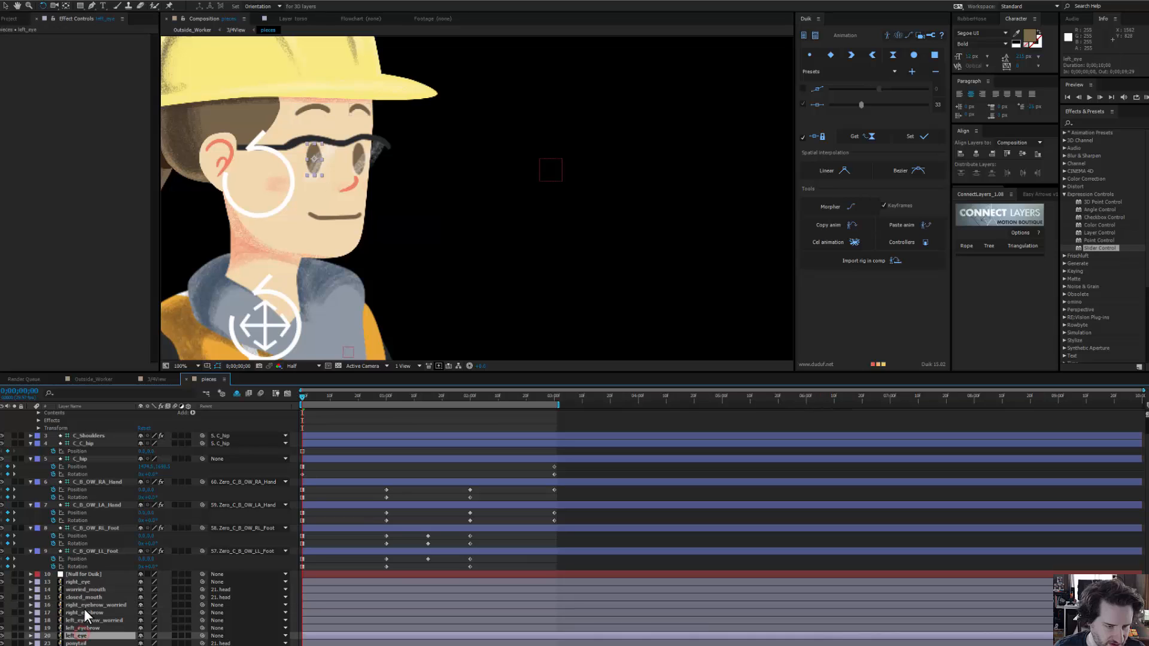
left_click(85, 582, "ctrl")
left_click(228, 583)
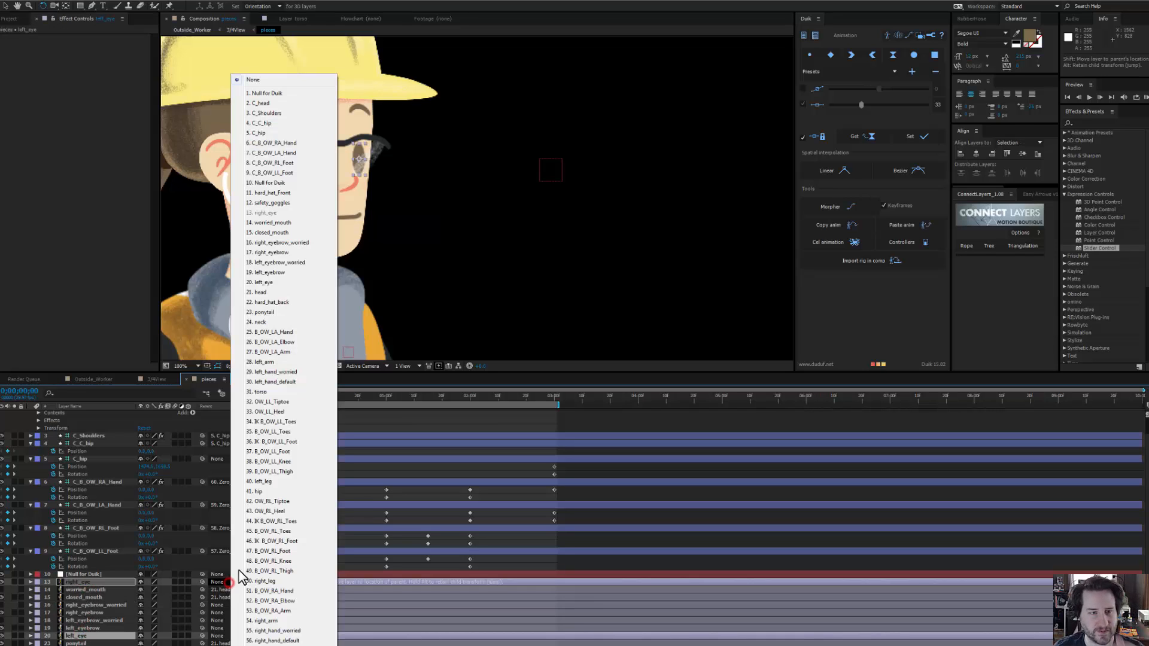
left_click(267, 93)
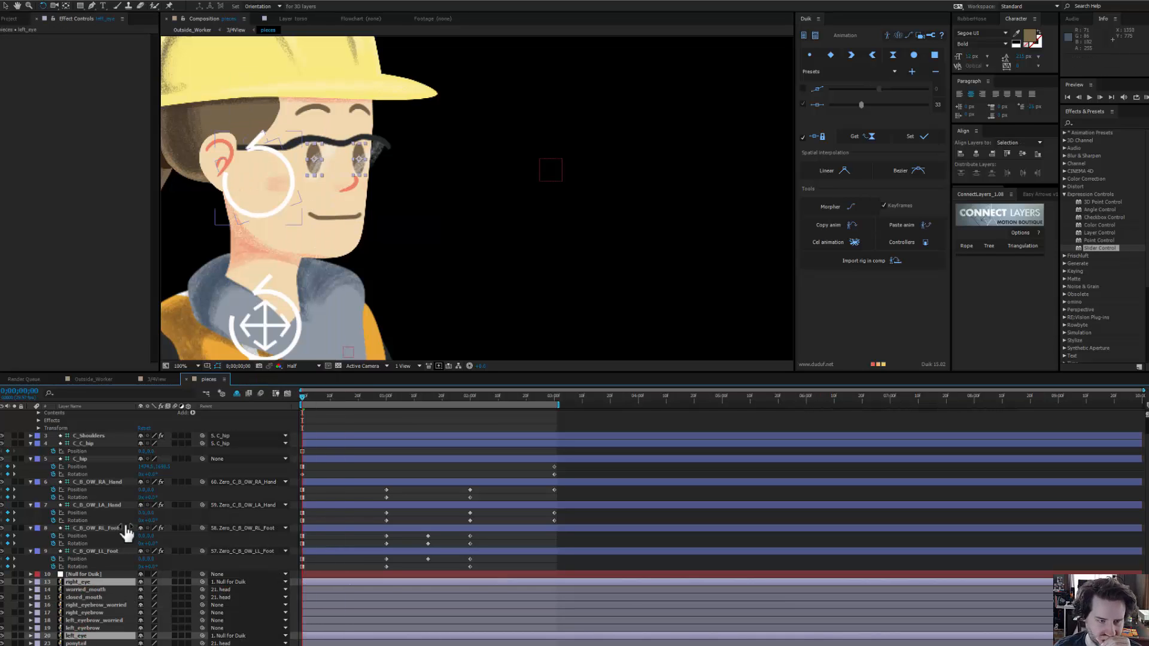
Step: Rename the topmost null layer as OW_Eye Controller
scroll(107, 428, "up", 1)
left_click(95, 415)
key("Return")
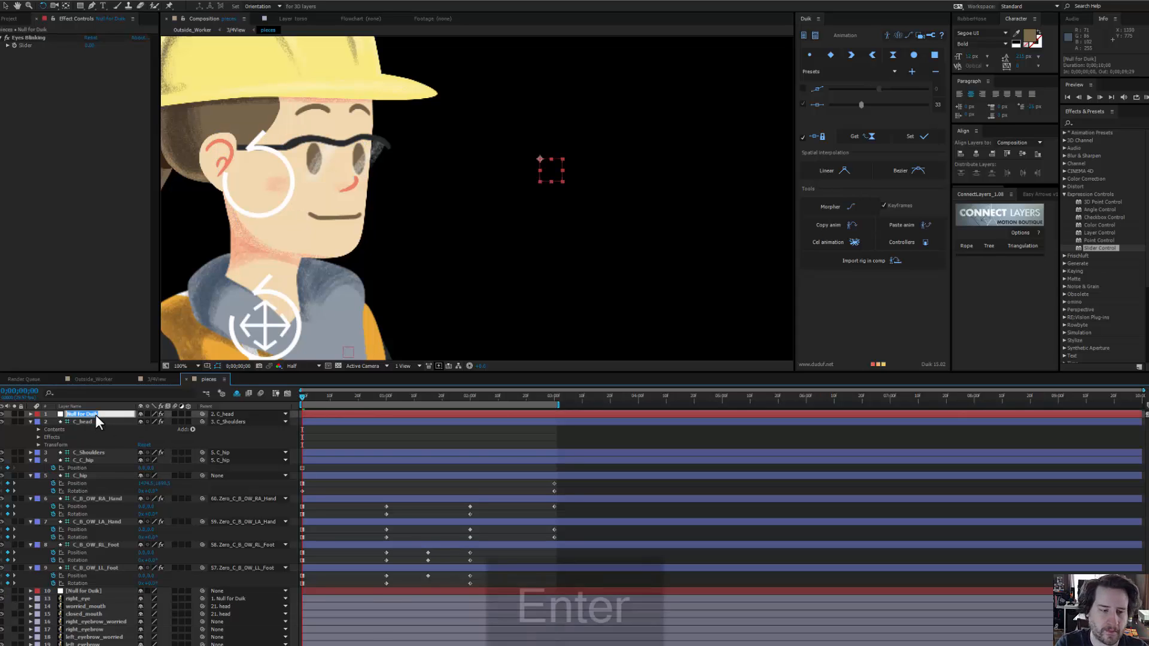
type("o")
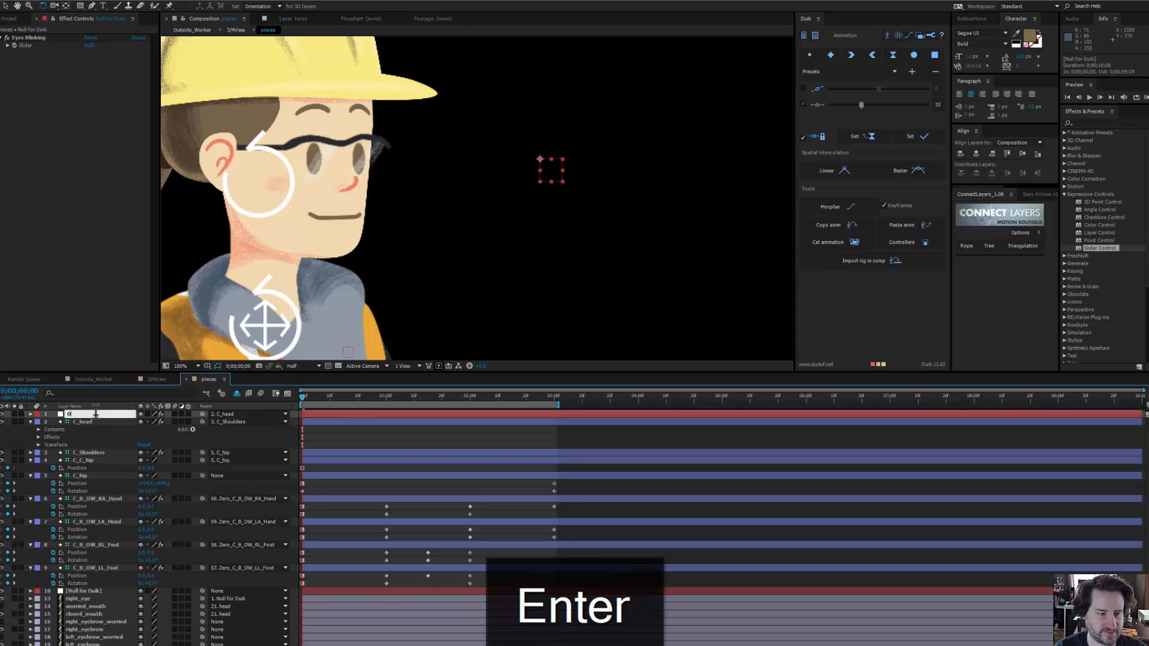
type("W_Eye Controller")
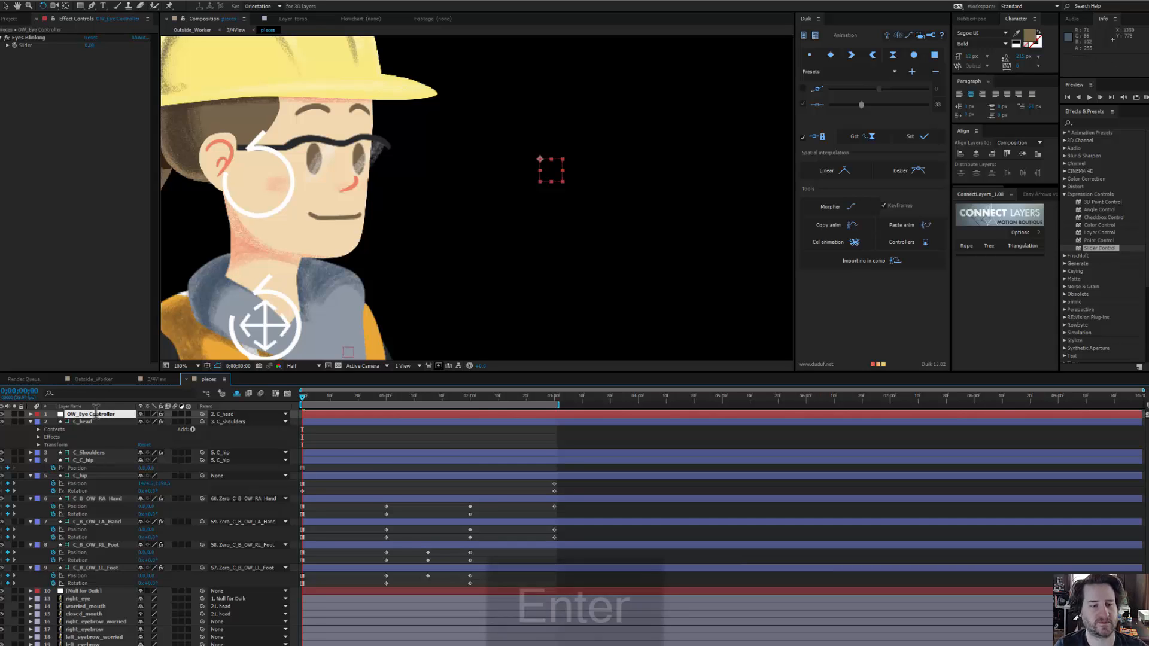
key("Return")
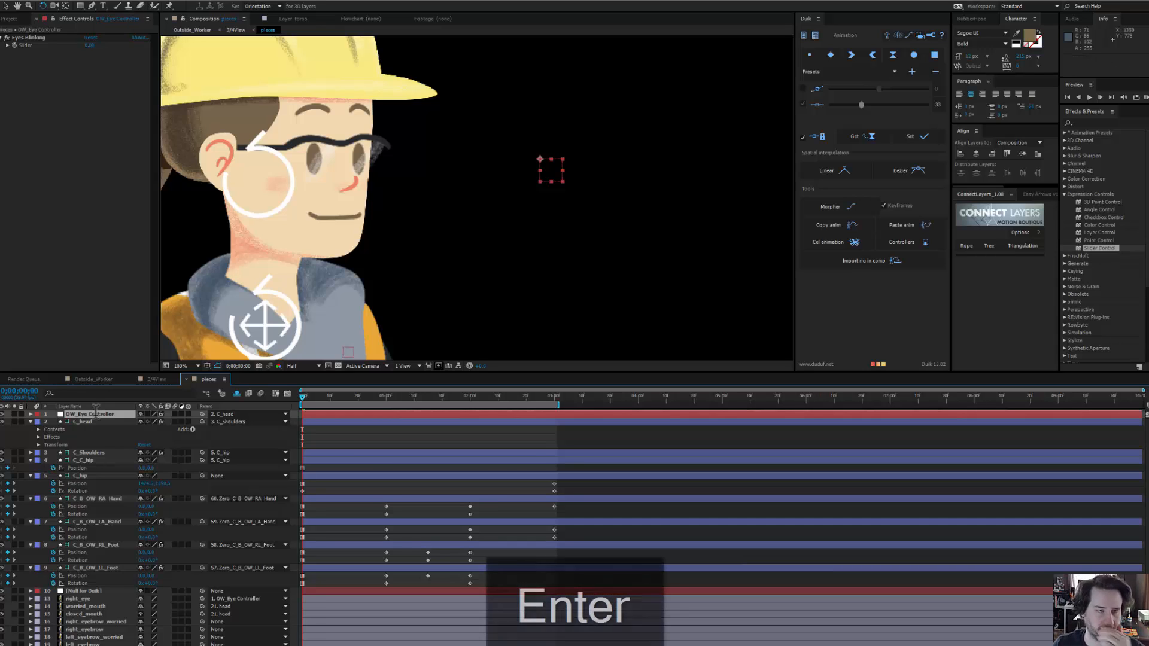
Step: Enable keyframing for the Eyes Blinking slider on OW_Eye Controller, with the current time at the first frame
left_click(15, 45)
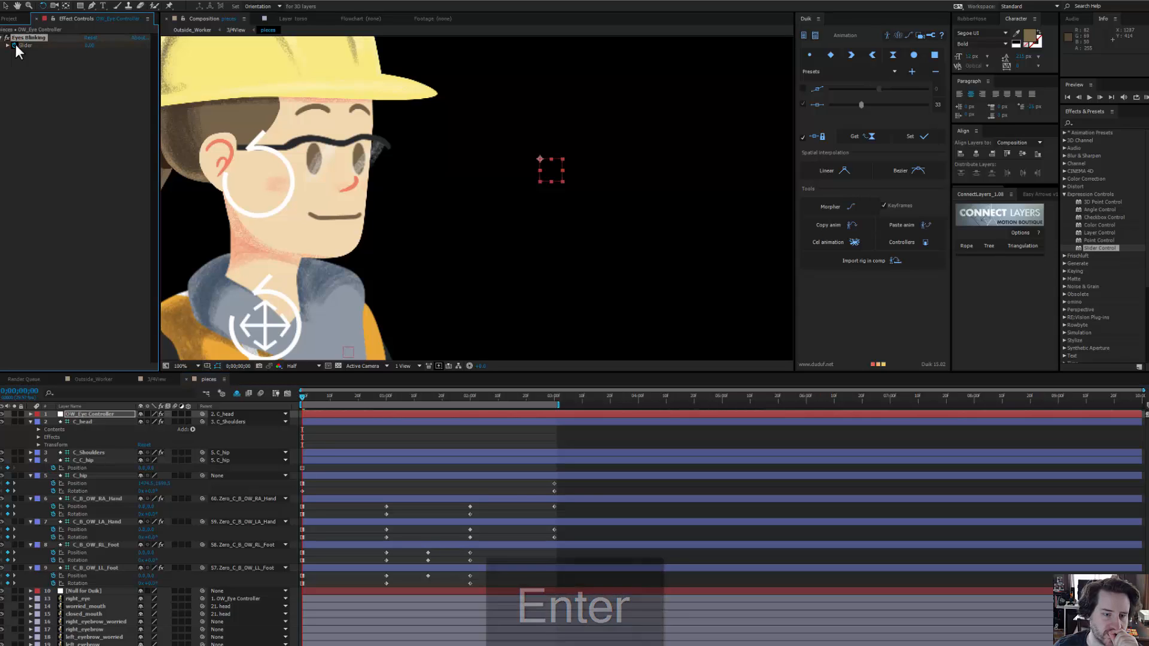
left_click_drag(307, 397, 267, 405)
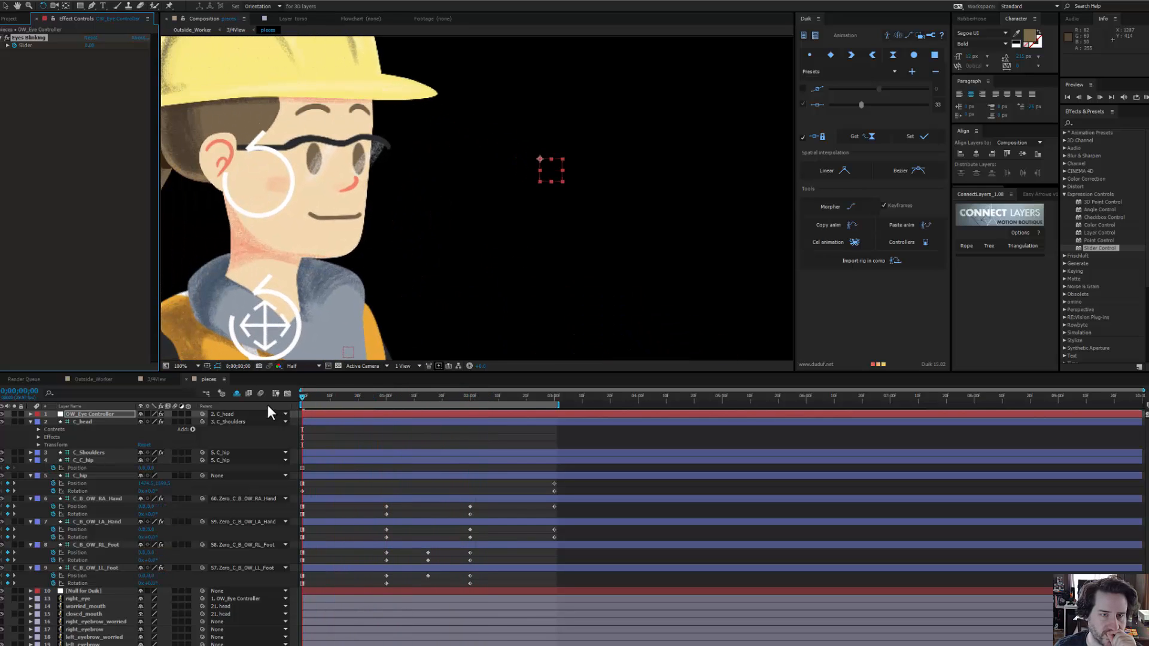
Step: Parent the right_eyebrow_worried, right_eyebrow, left_eyebrow_worried and left_eyebrow layers to the head layer
left_click(102, 623)
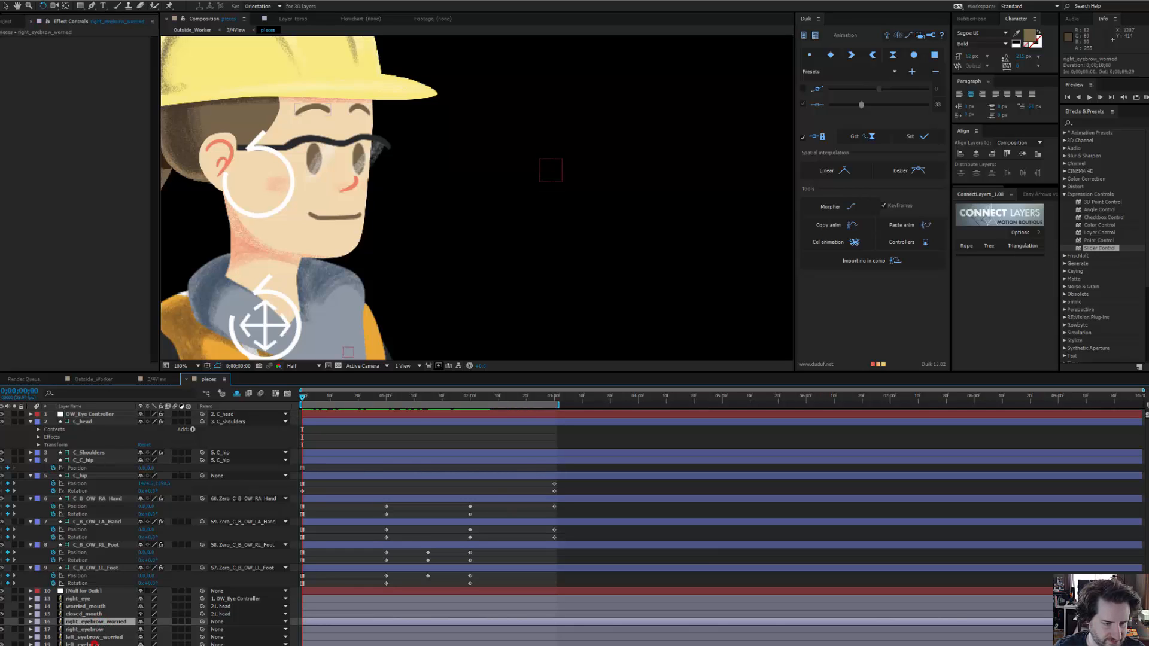
left_click(94, 644, "shift")
left_click(227, 622)
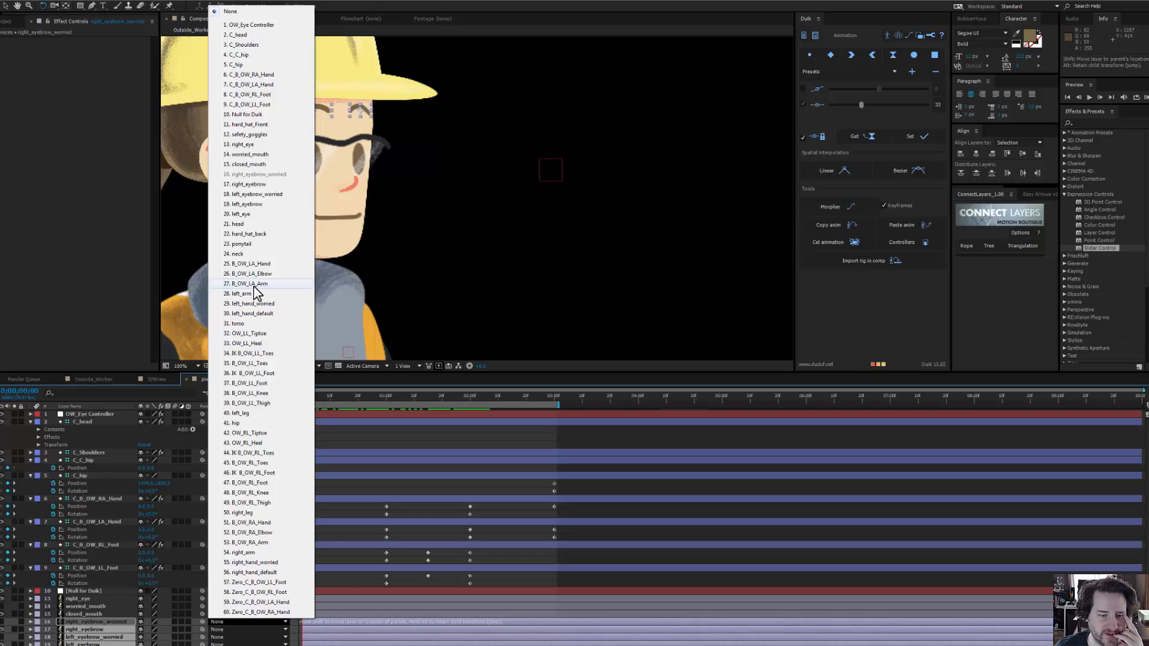
left_click(257, 224)
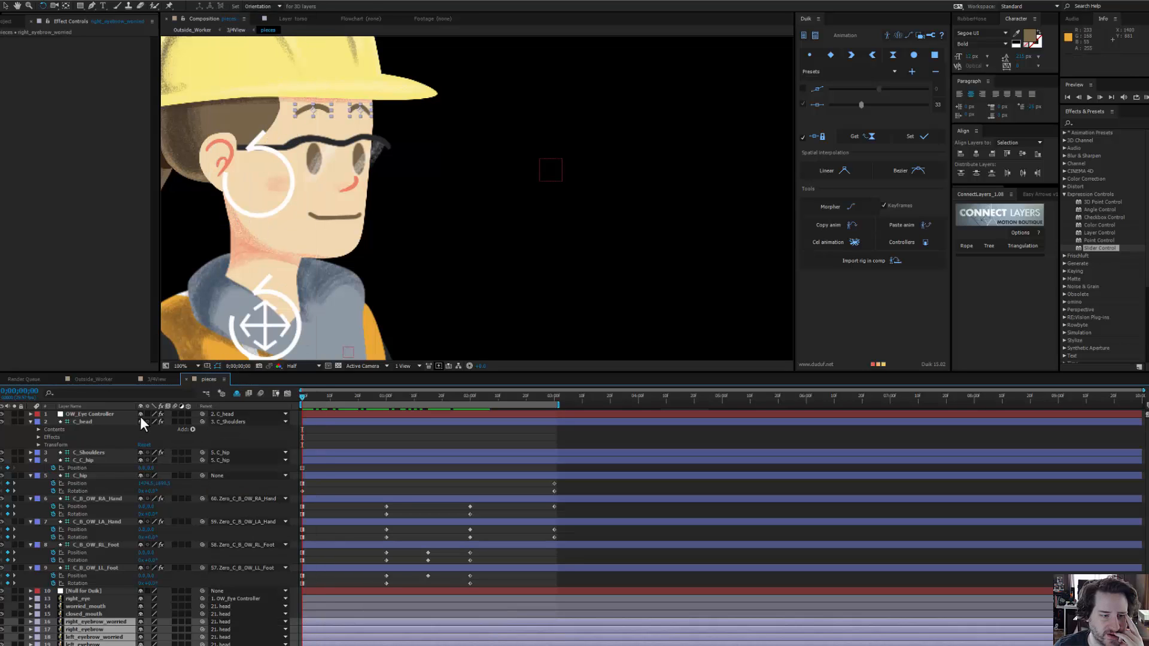
Step: Change the parent of OW_Eye Controller to the head layer
left_click(113, 413)
left_click(225, 414)
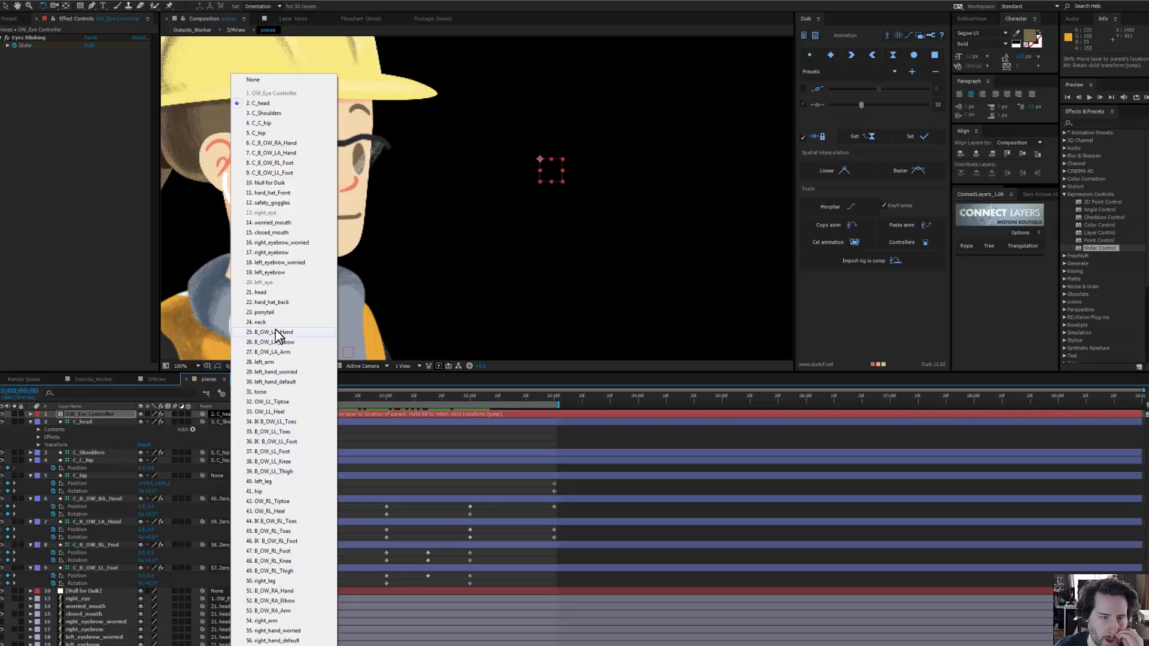
left_click(262, 292)
left_click_drag(322, 394, 245, 404)
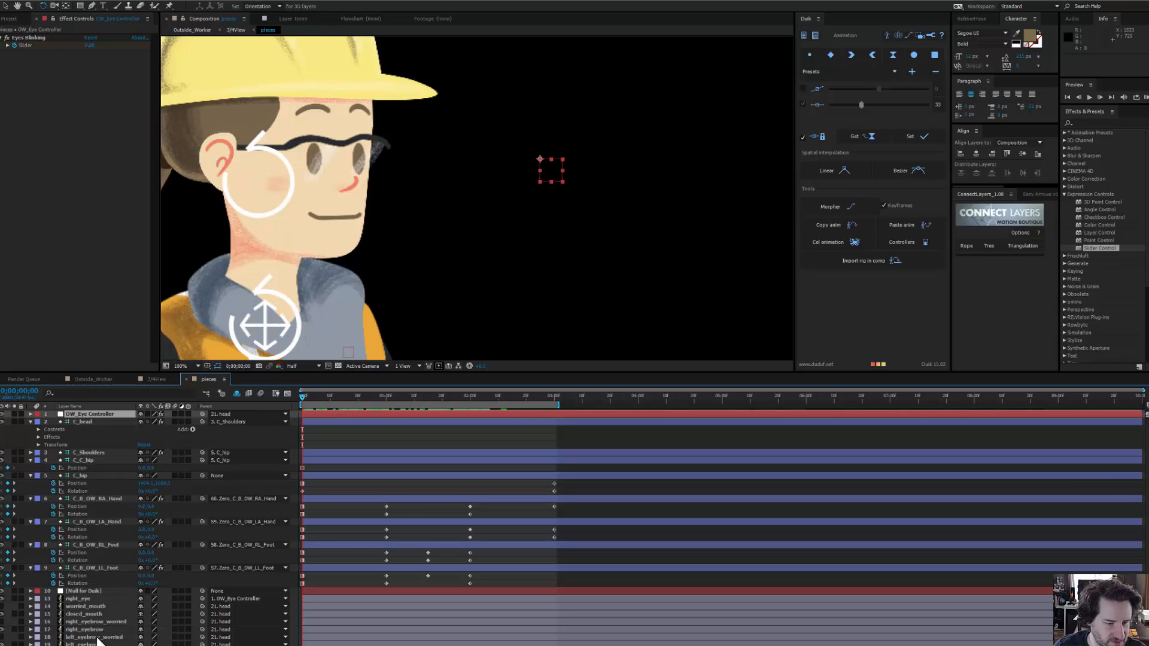
Step: Find the Transform effect by searching for "trans", apply it to the right_eye layer and turn off Uniform Scale
left_click(85, 598)
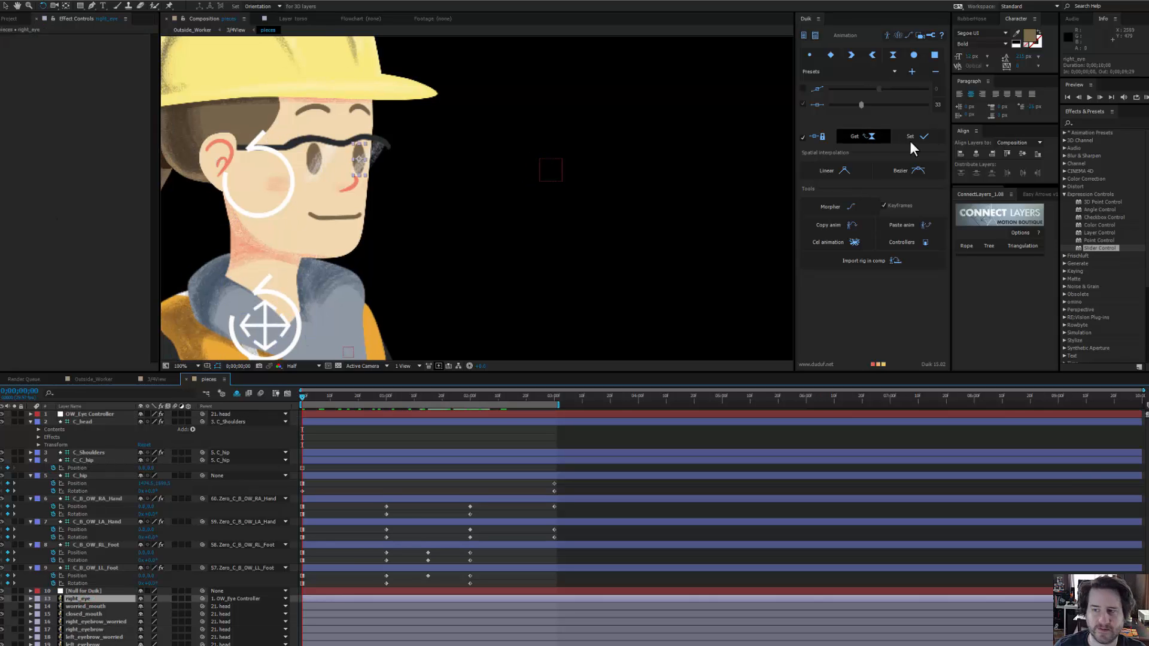
left_click(1100, 123)
type("t")
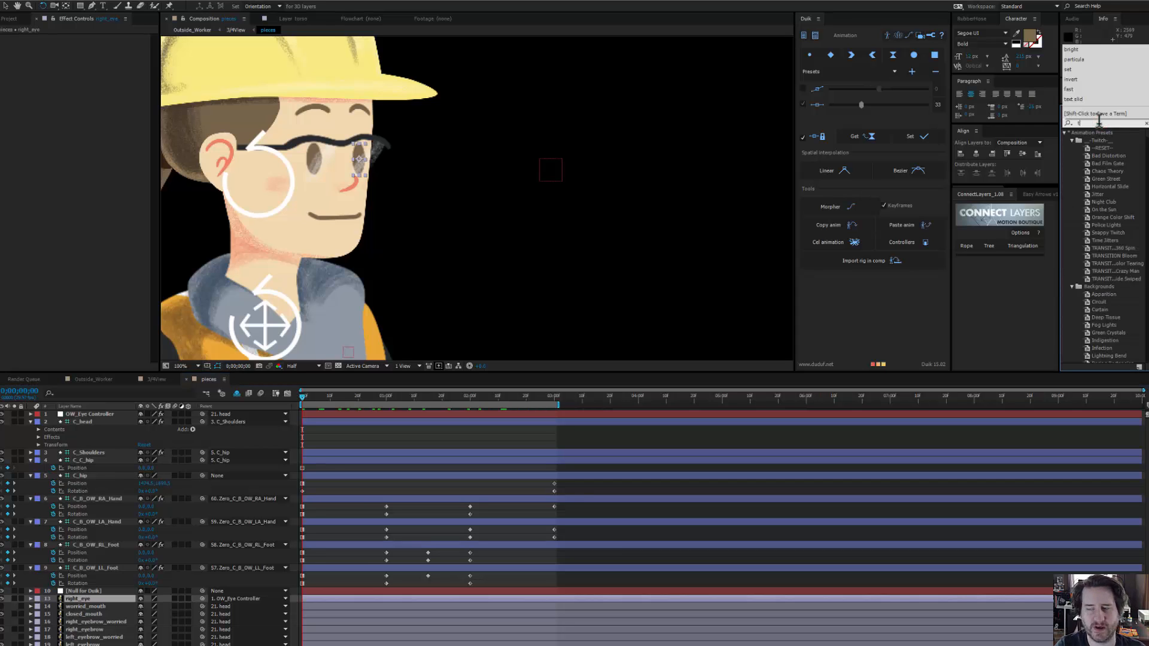
type("ranfor")
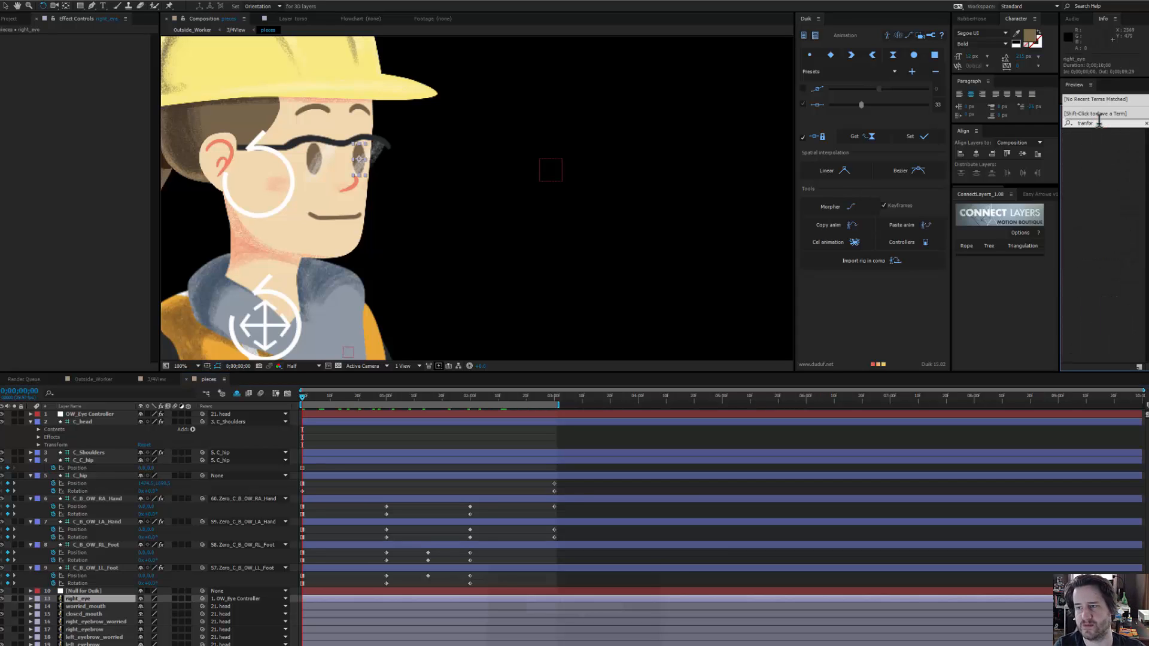
key("BackSpace")
key("BackSpace")
key("BackSpace")
key("BackSpace")
type("ns")
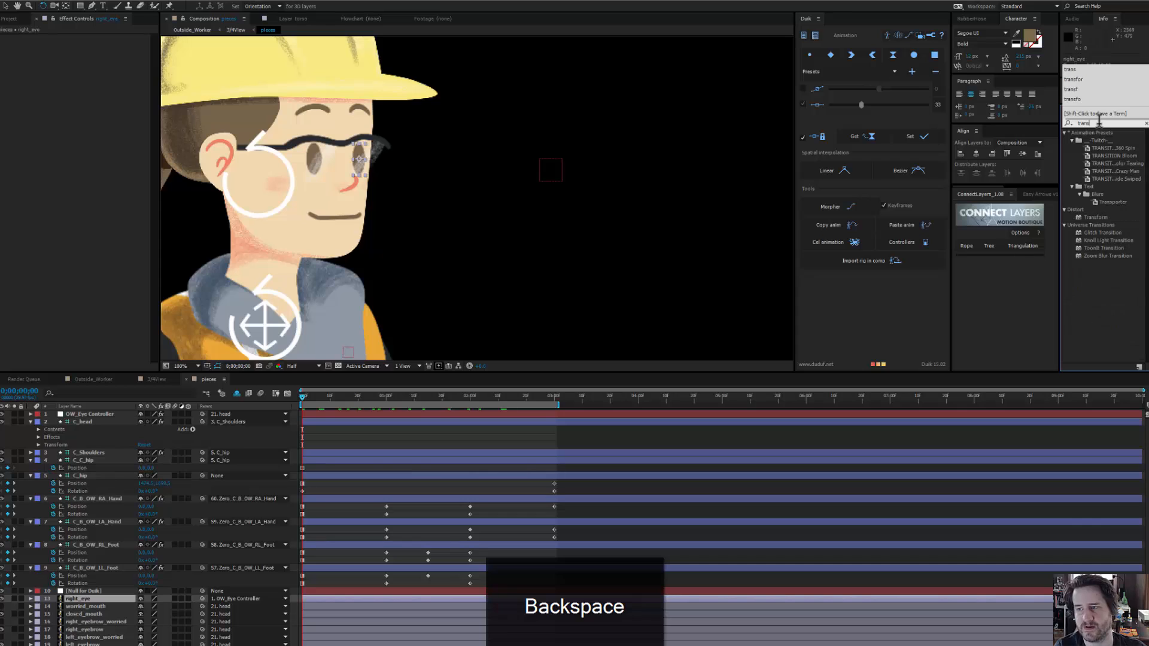
double_click(1099, 217)
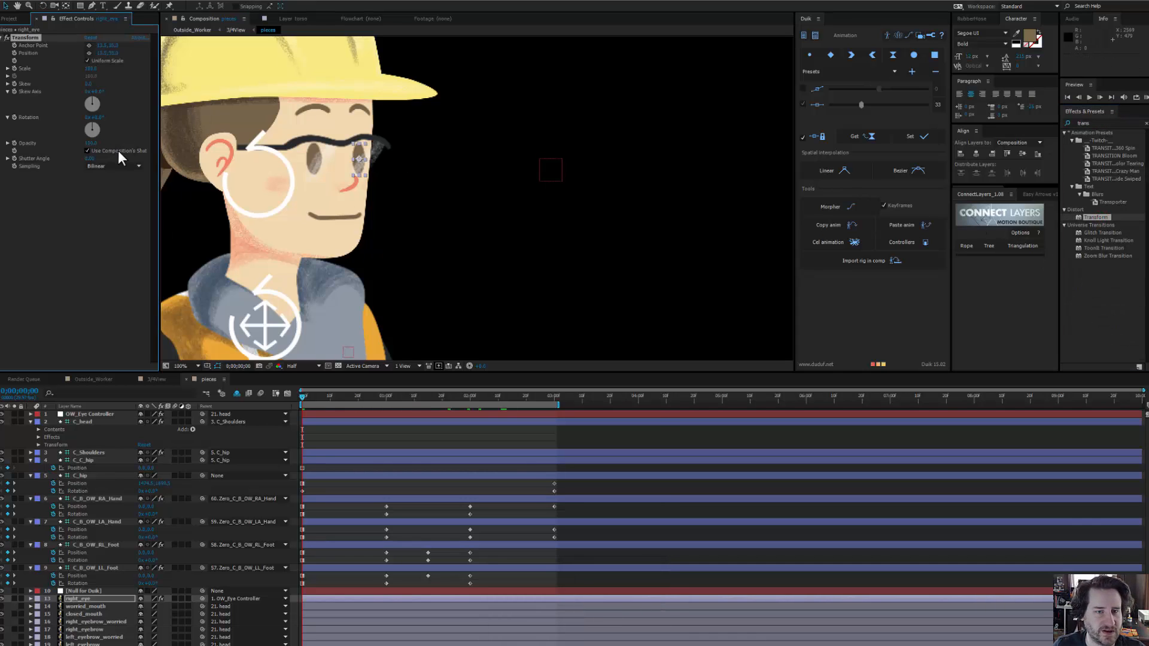
left_click(88, 60)
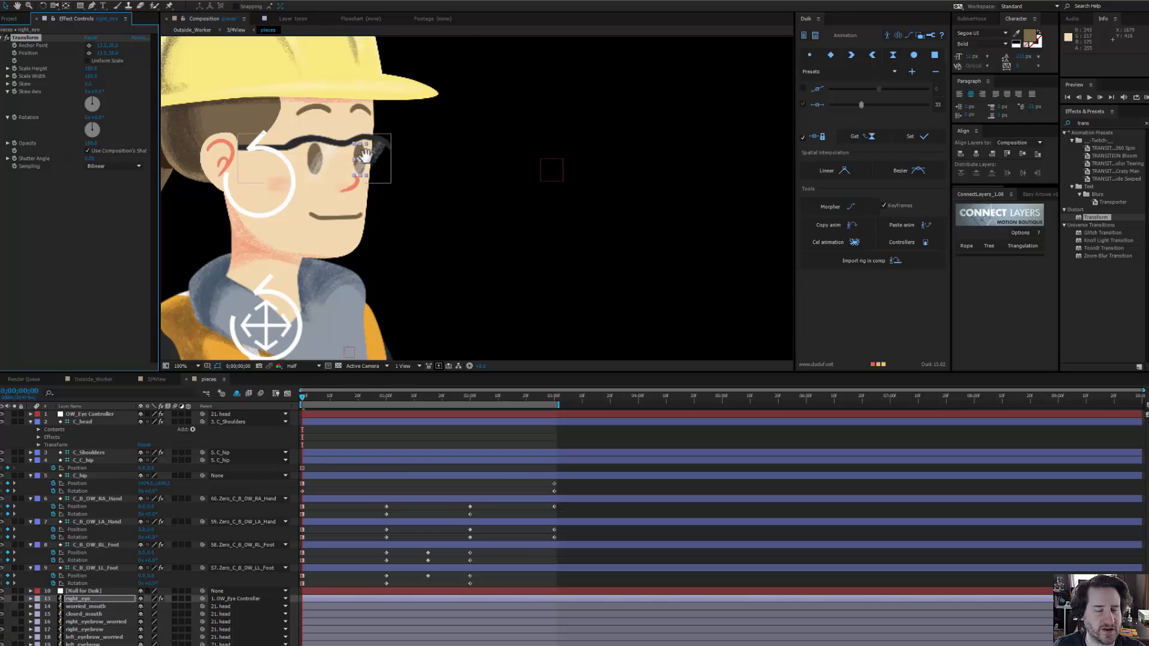
Step: Try out the Scale Width of the Transform effect on right_eye and undo the change
scroll(383, 174, "up", 2)
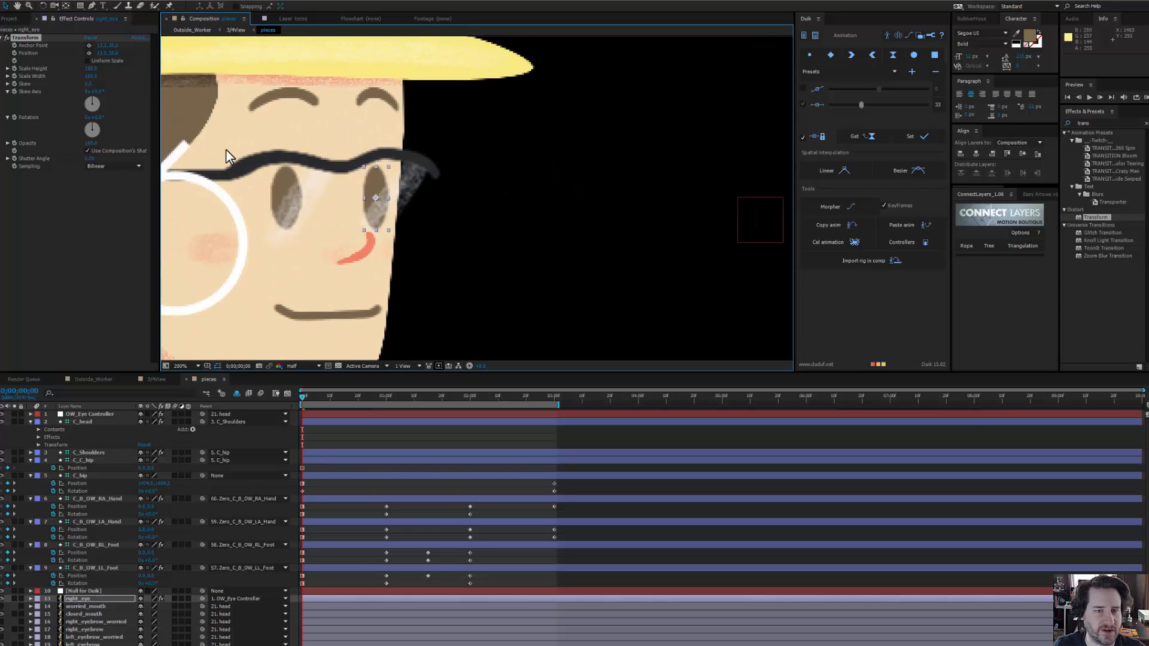
left_click_drag(89, 76, 96, 99)
key("ctrl+z")
key("ctrl+z")
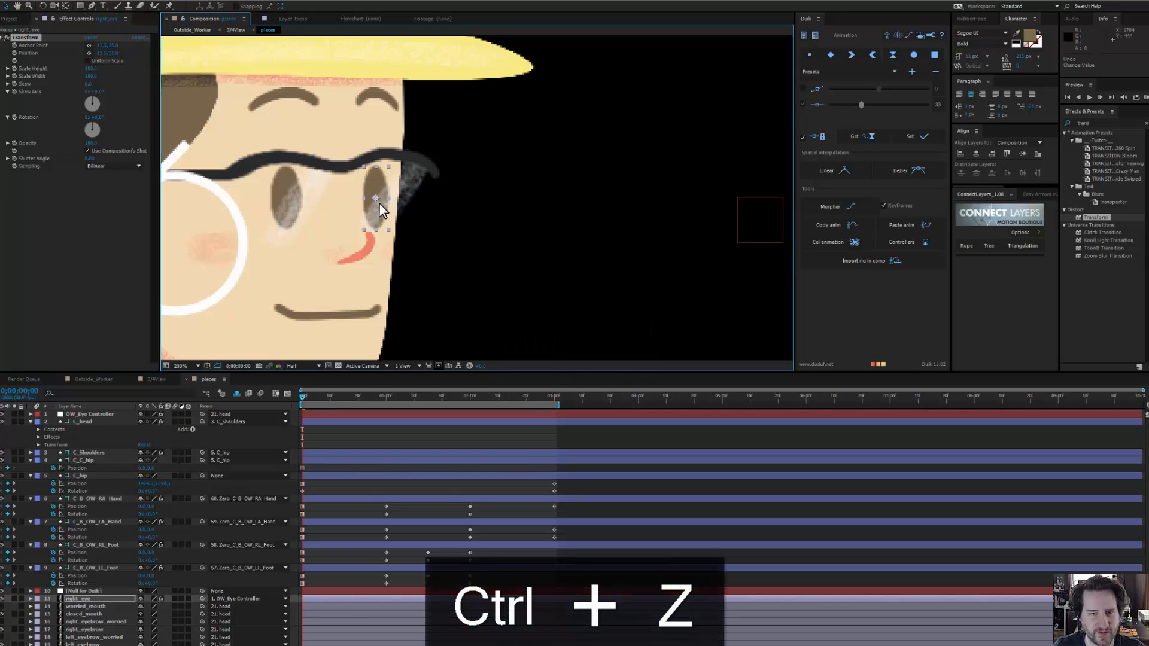
Step: Try shifting the Transform effect's Anchor Point on right_eye, undo it and delete the effect from the layer
scroll(382, 205, "down", 1)
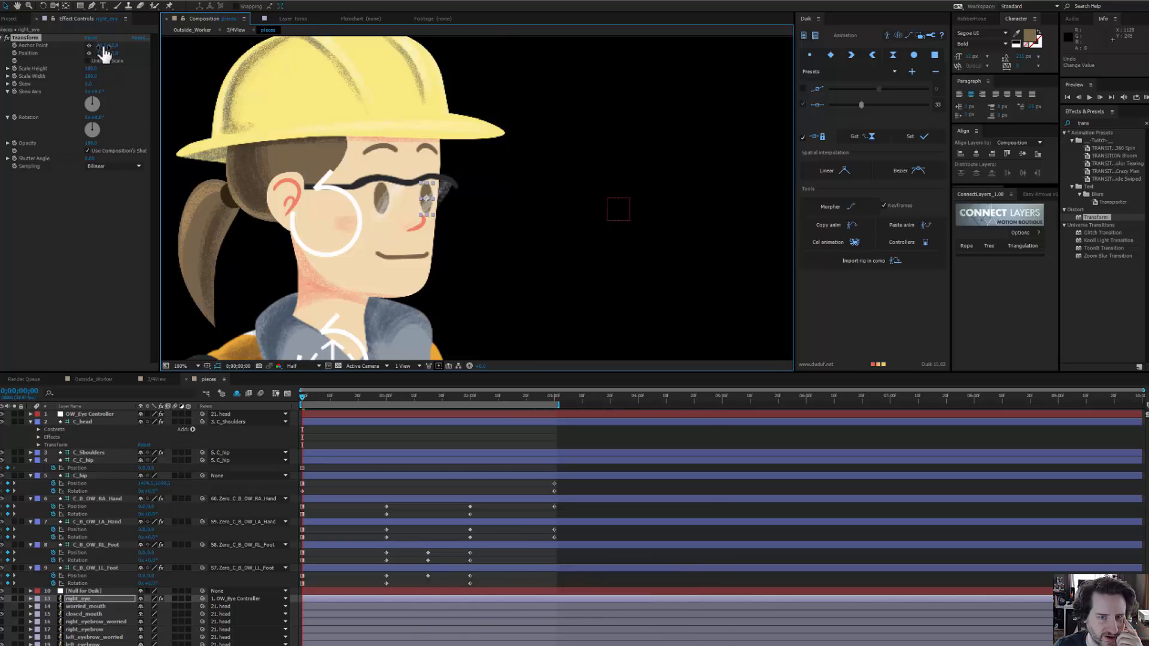
left_click_drag(102, 45, 113, 44)
key("ctrl+z")
key("ctrl+z")
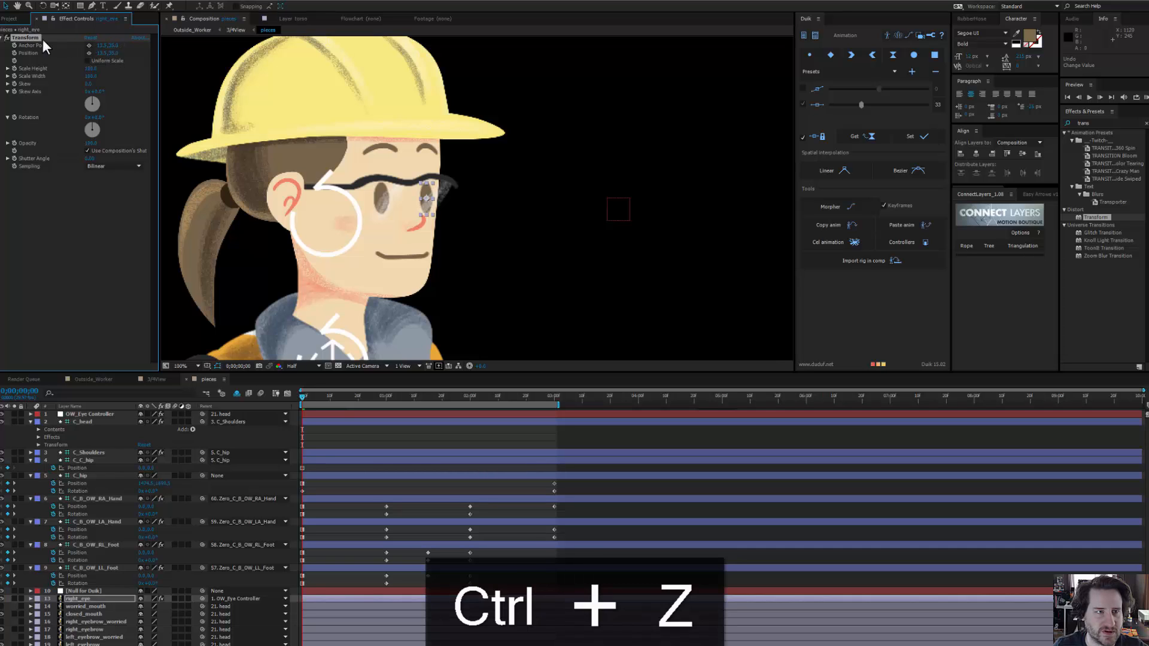
key("Delete")
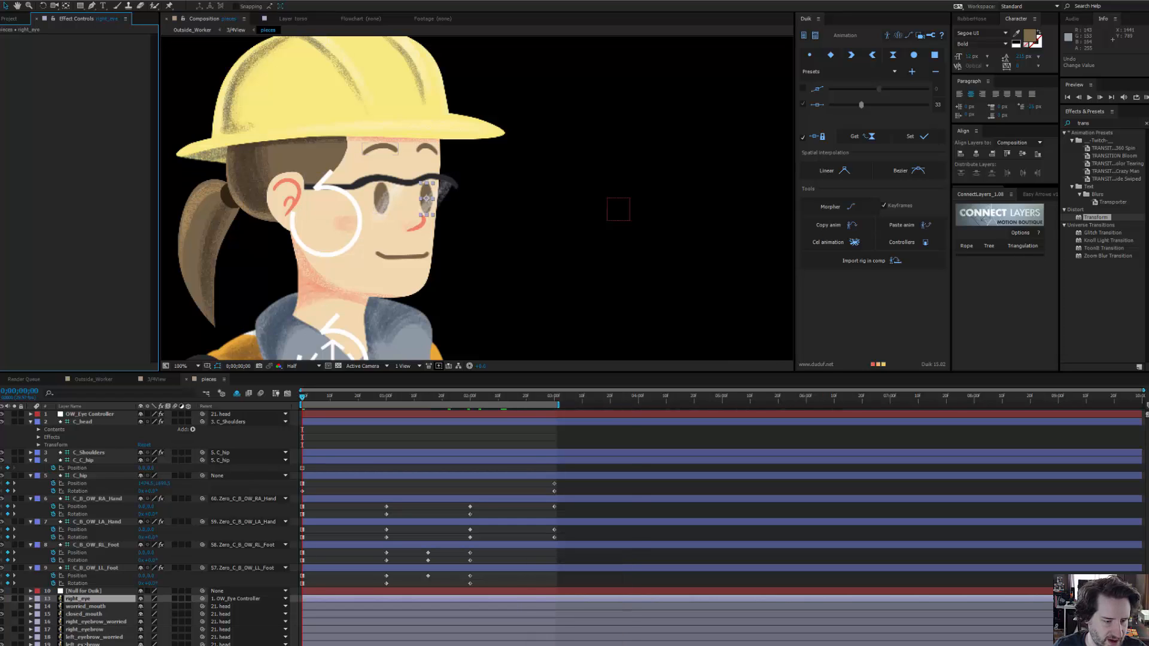
Step: Move the anchor points of the right_eye and left_eye layers to the lower part of each eye with the Pan Behind tool
left_click(382, 201, "shift")
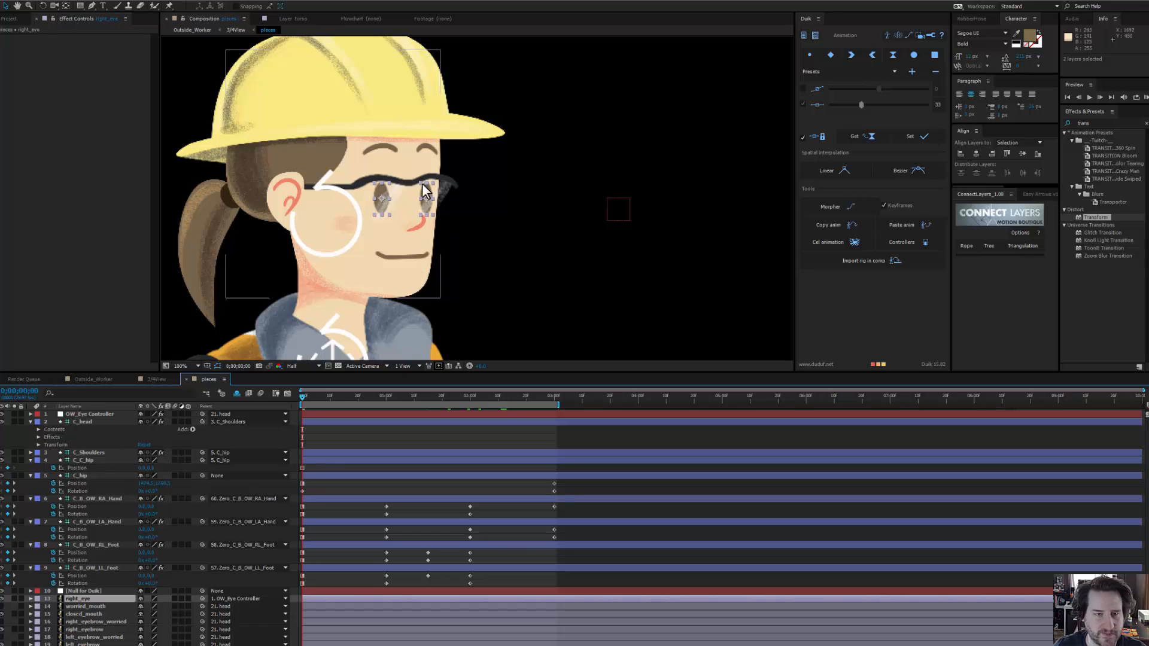
left_click(65, 6)
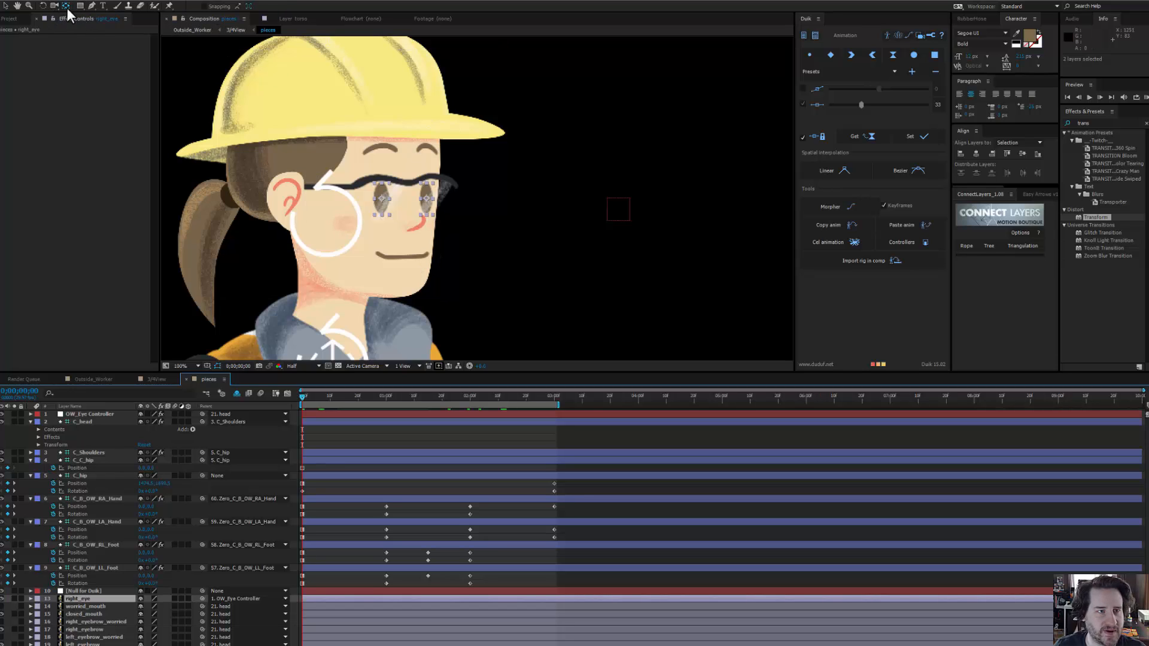
left_click(382, 198)
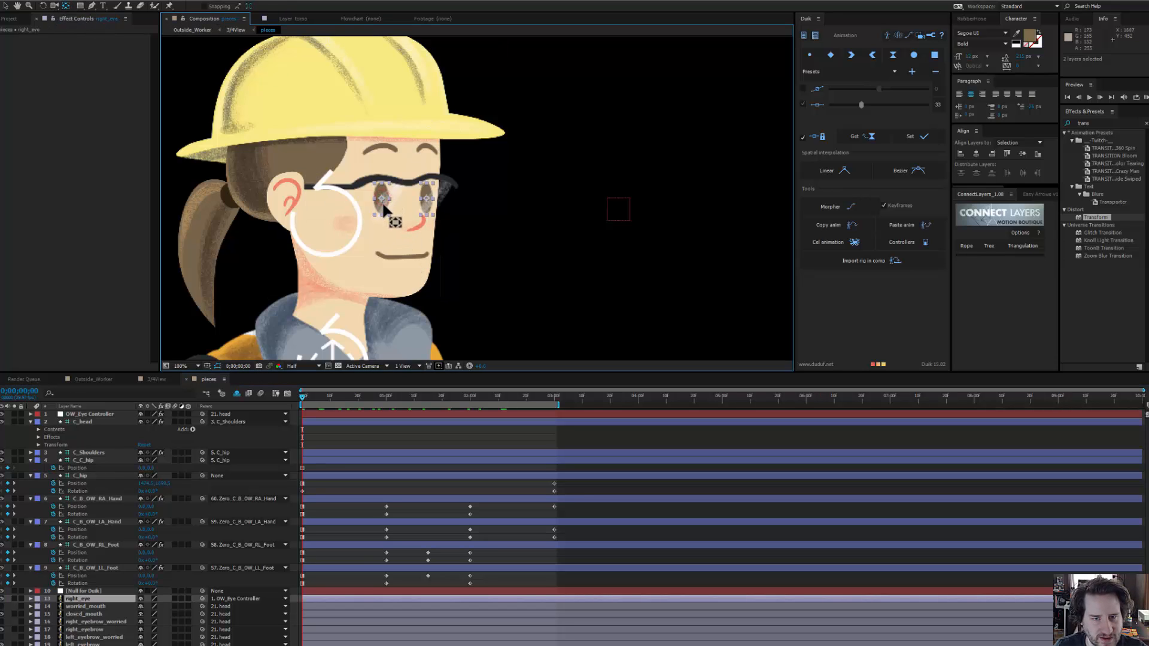
left_click(382, 199)
left_click(84, 645)
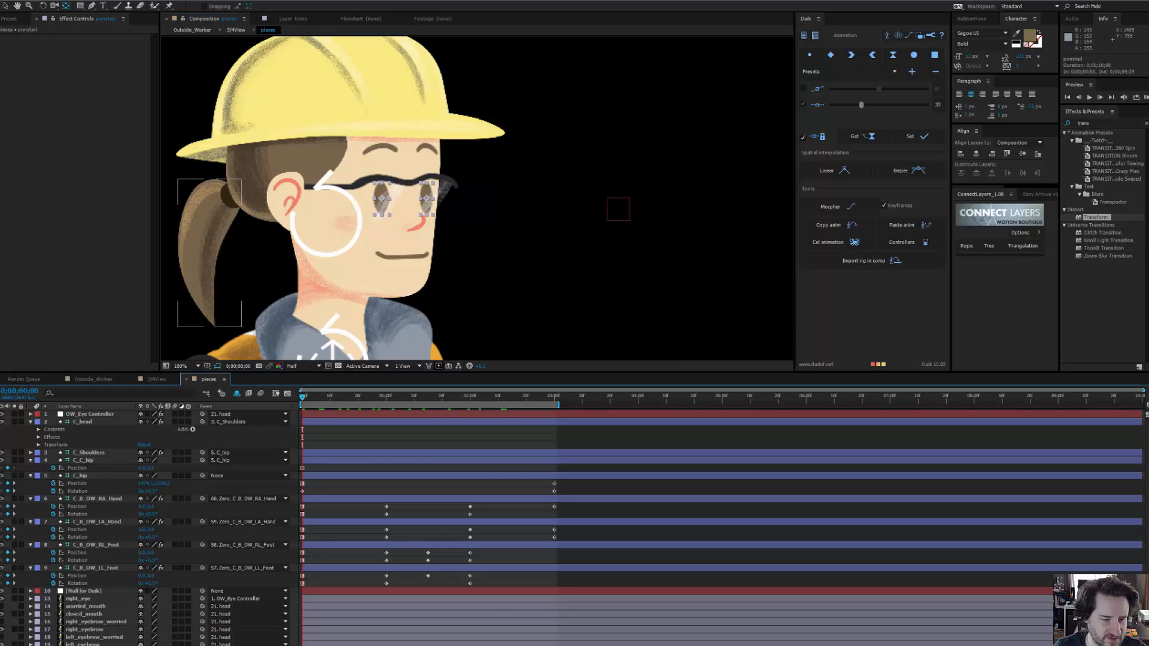
left_click(86, 599)
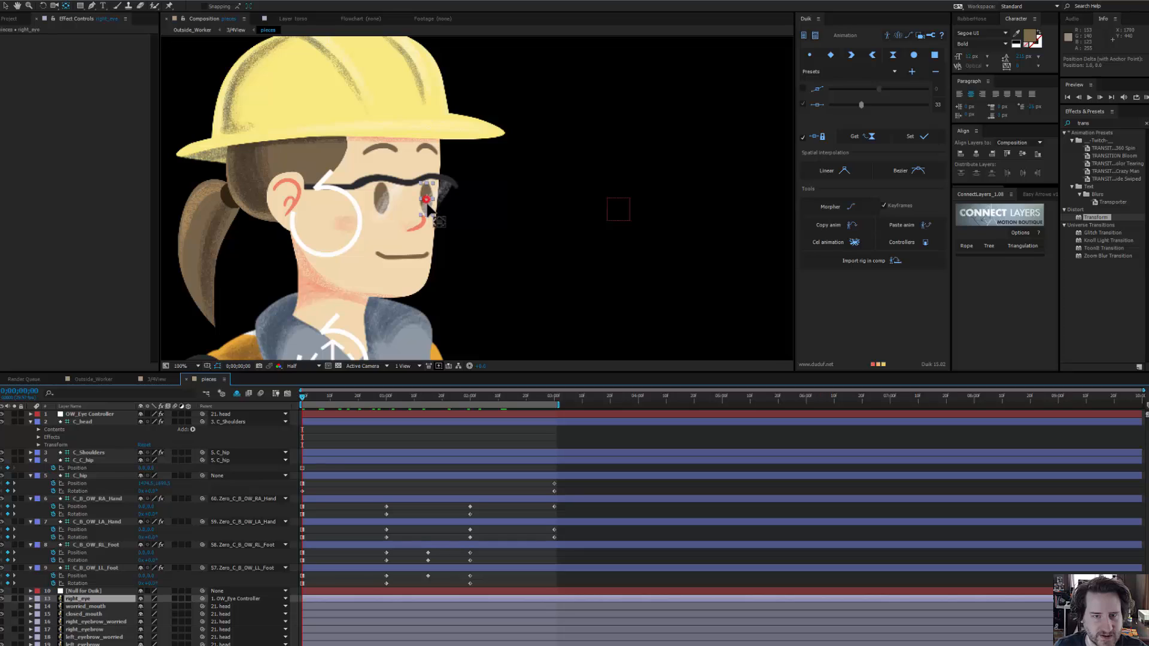
left_click_drag(427, 204, 428, 206)
left_click_drag(428, 205, 427, 205)
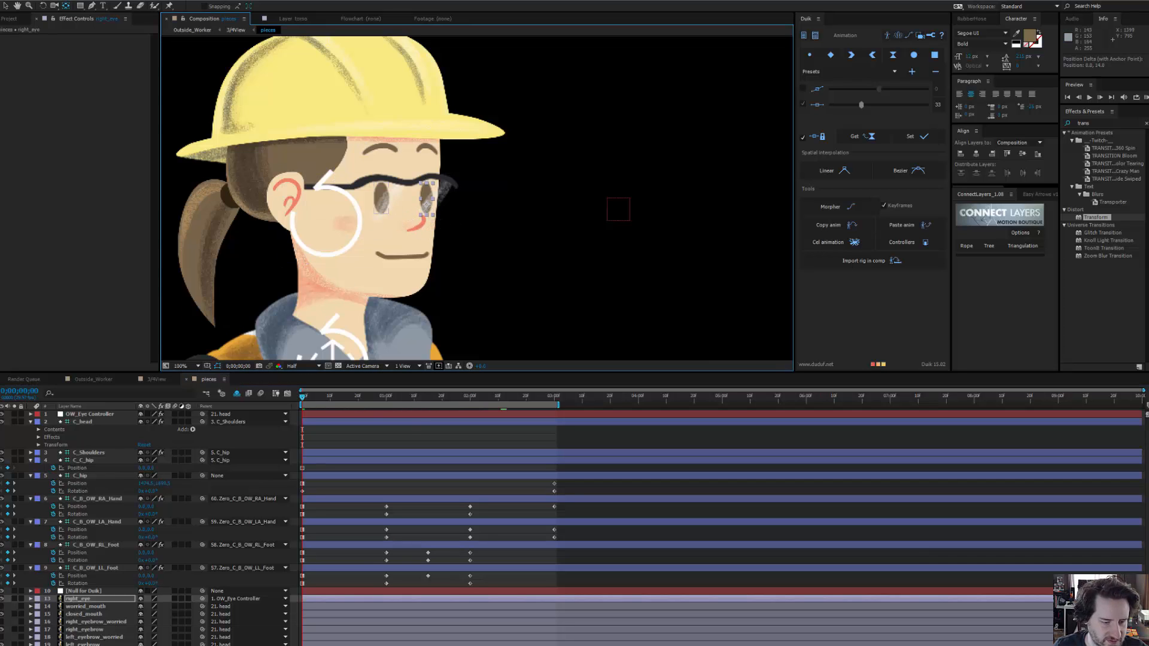
key("period")
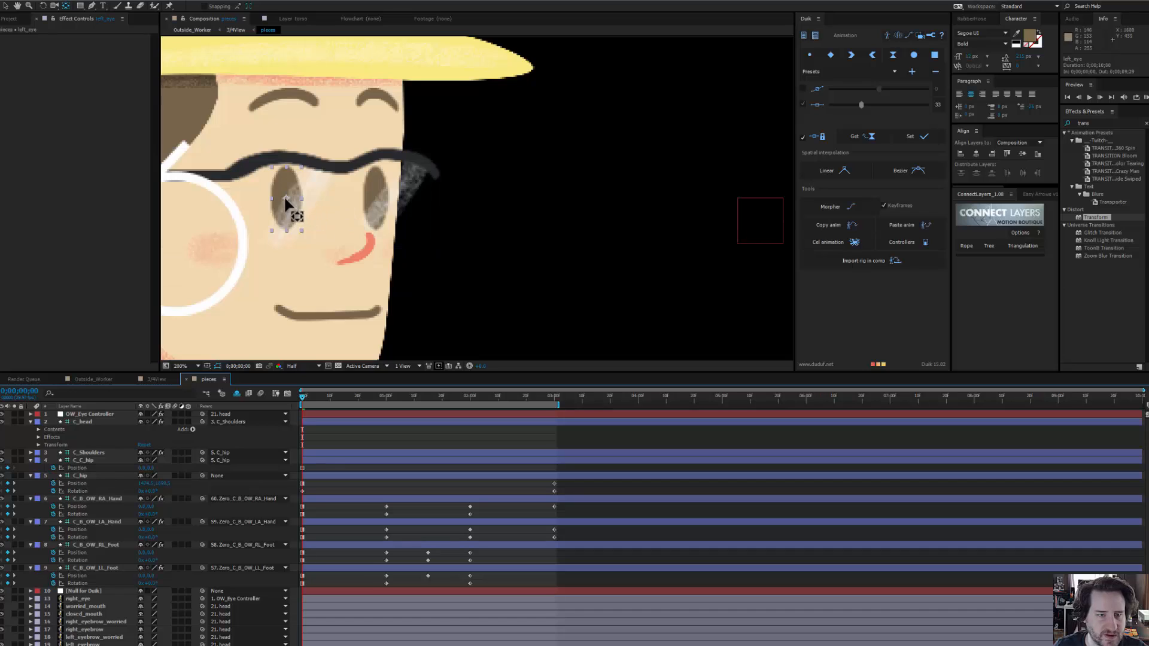
left_click_drag(283, 200, 285, 210)
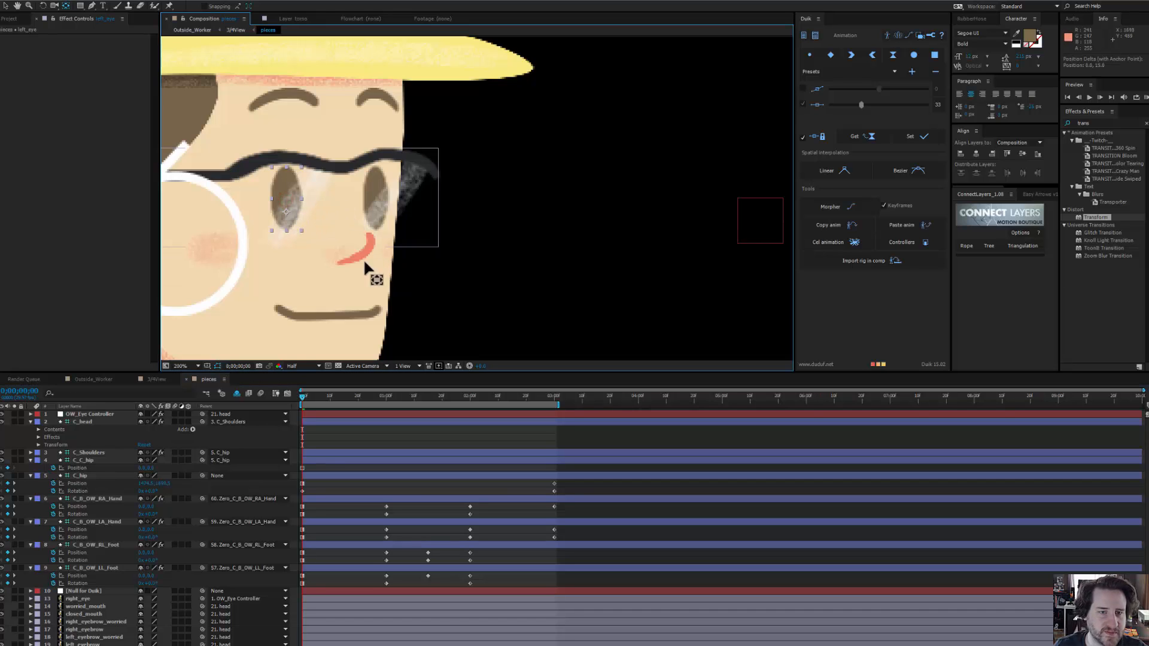
Step: Apply the Transform effect to left_eye, with its effect anchor point moved to the eye's lower part and Uniform Scale turned off
left_click_drag(1099, 217, 163, 59)
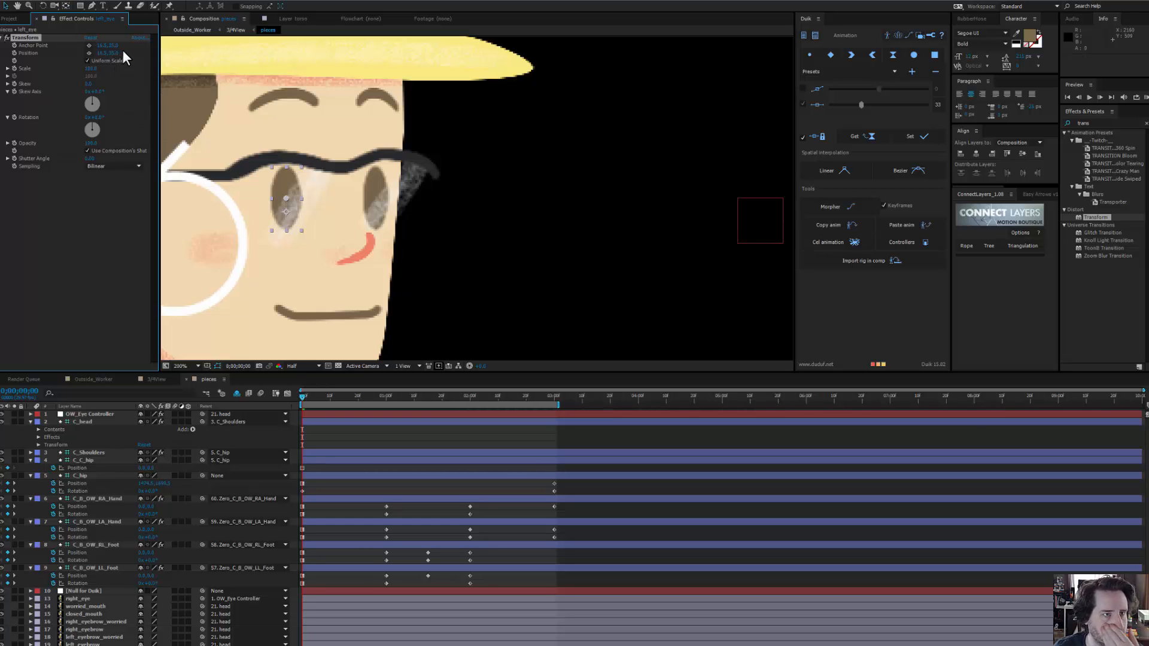
left_click_drag(286, 196, 291, 219)
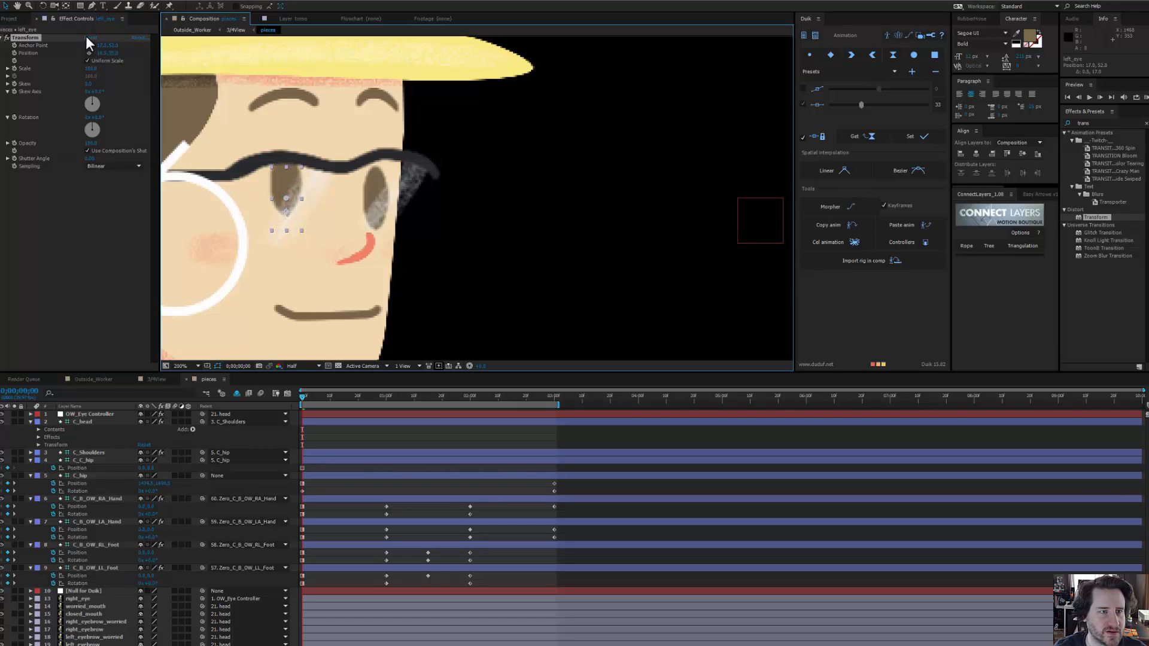
left_click(87, 60)
Step: Try out the Scale Width of the Transform effect on left_eye and undo the change
left_click_drag(89, 76, 63, 82)
key("ctrl+z")
key("ctrl+z")
key("ctrl+z")
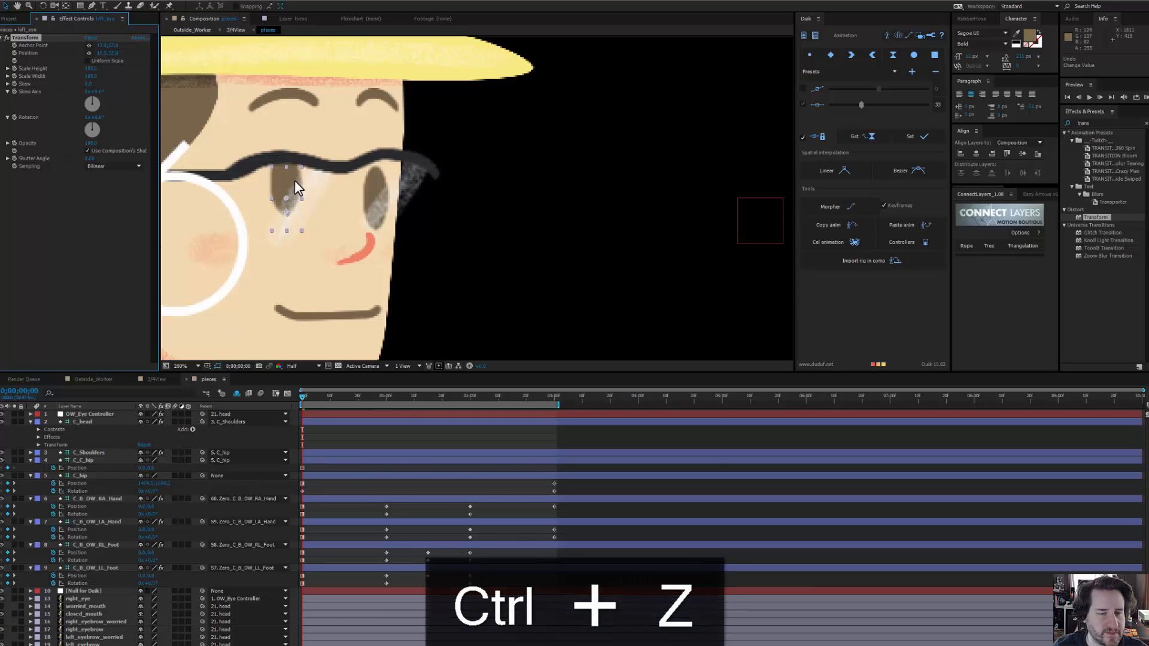
Step: Move the left_eye layer down on the face so that the eye lines up with the right eye again
left_click_drag(295, 180, 293, 195)
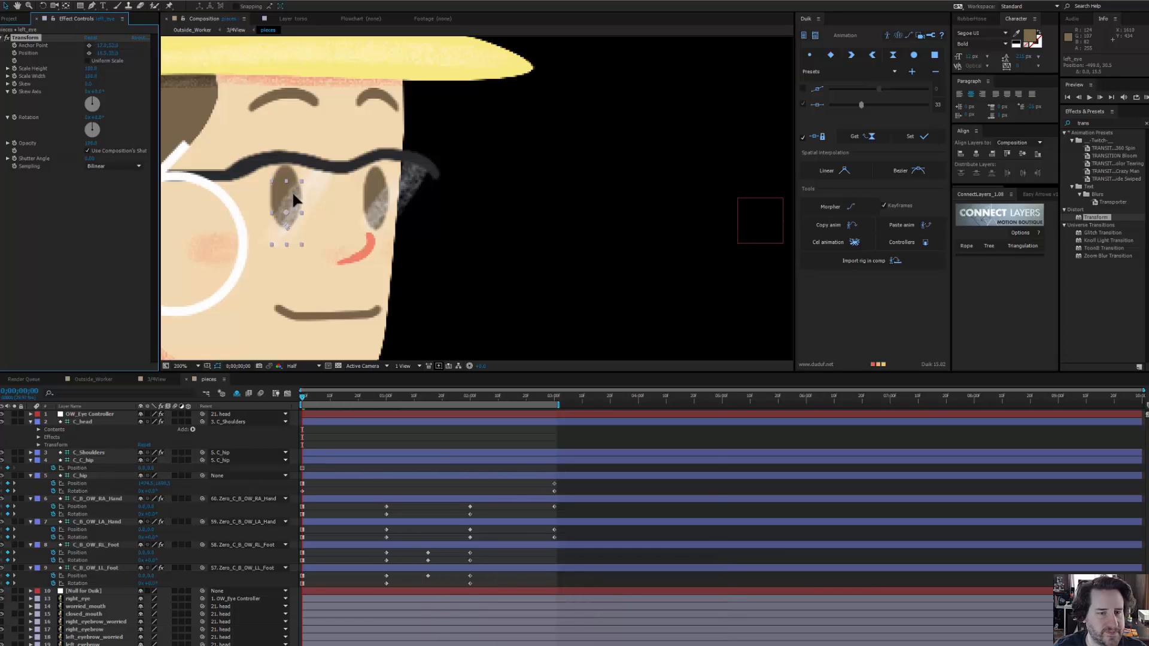
scroll(274, 250, "up", 3)
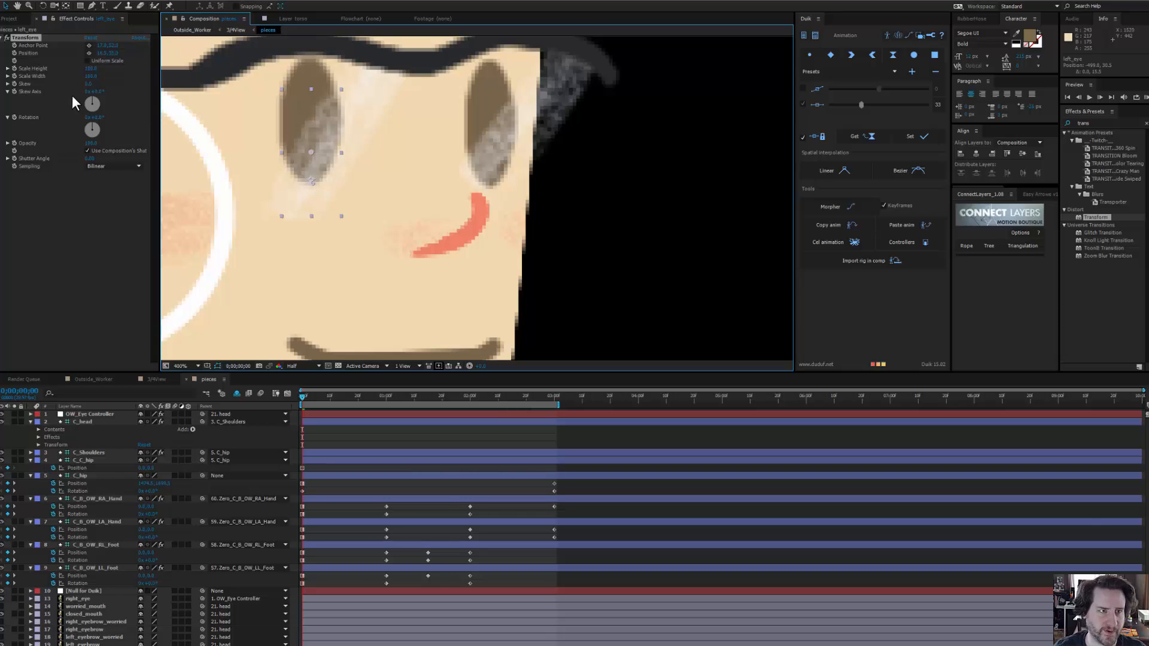
left_click_drag(113, 53, 110, 48)
key("ctrl+z")
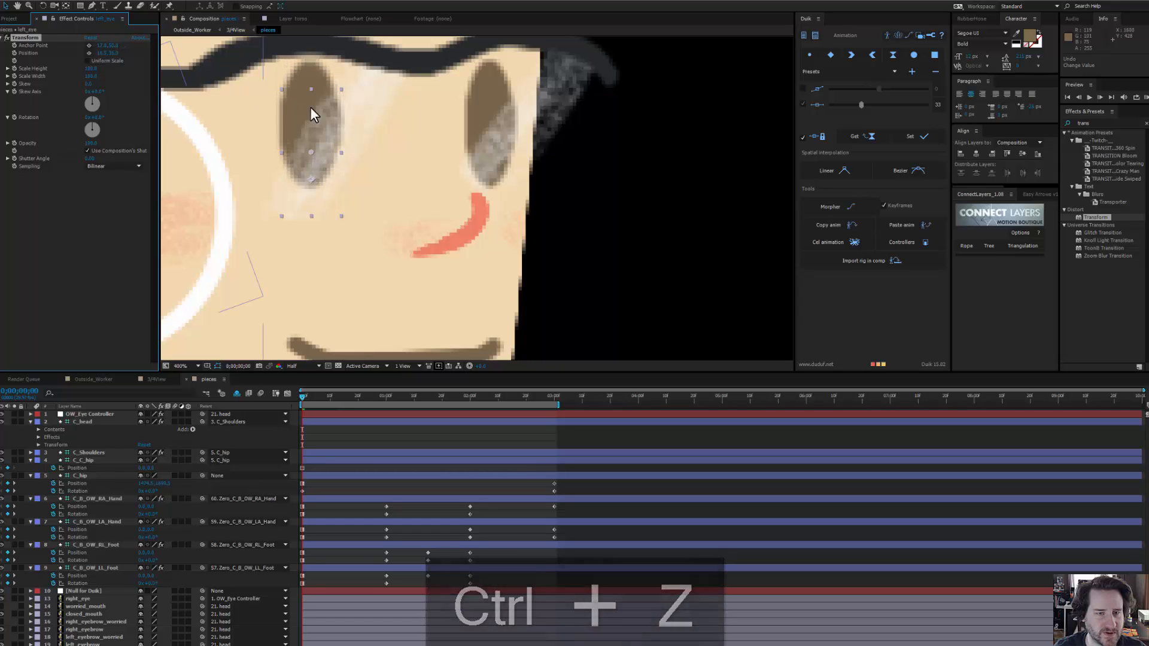
left_click_drag(327, 112, 326, 113)
left_click_drag(456, 138, 408, 192)
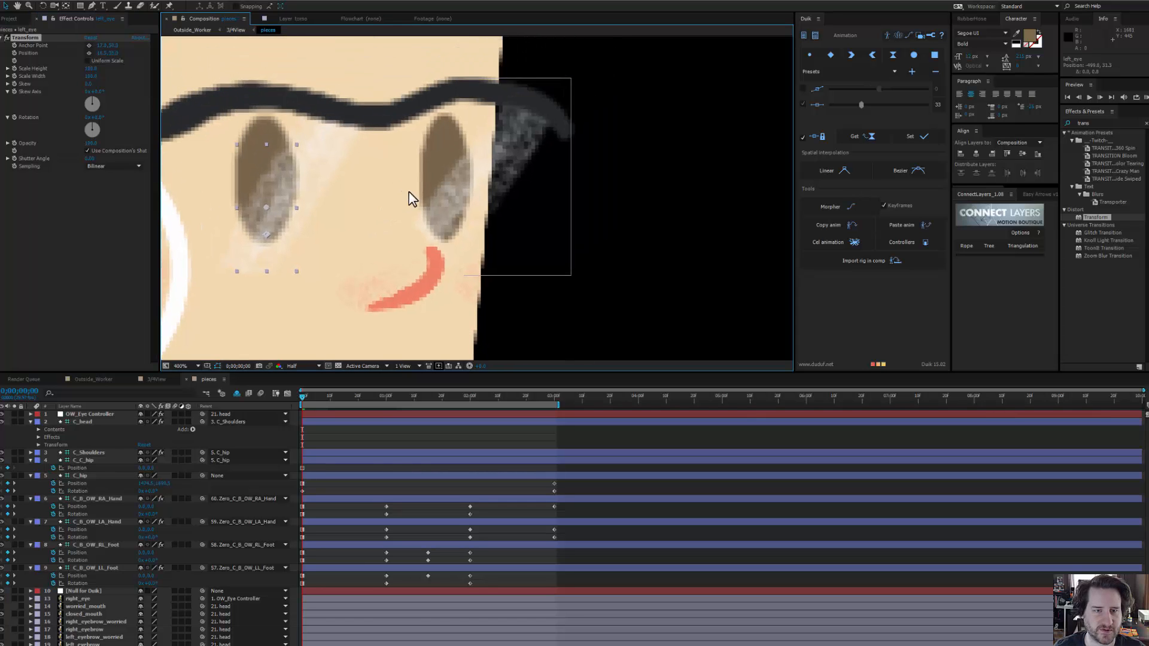
scroll(408, 192, "down", 1)
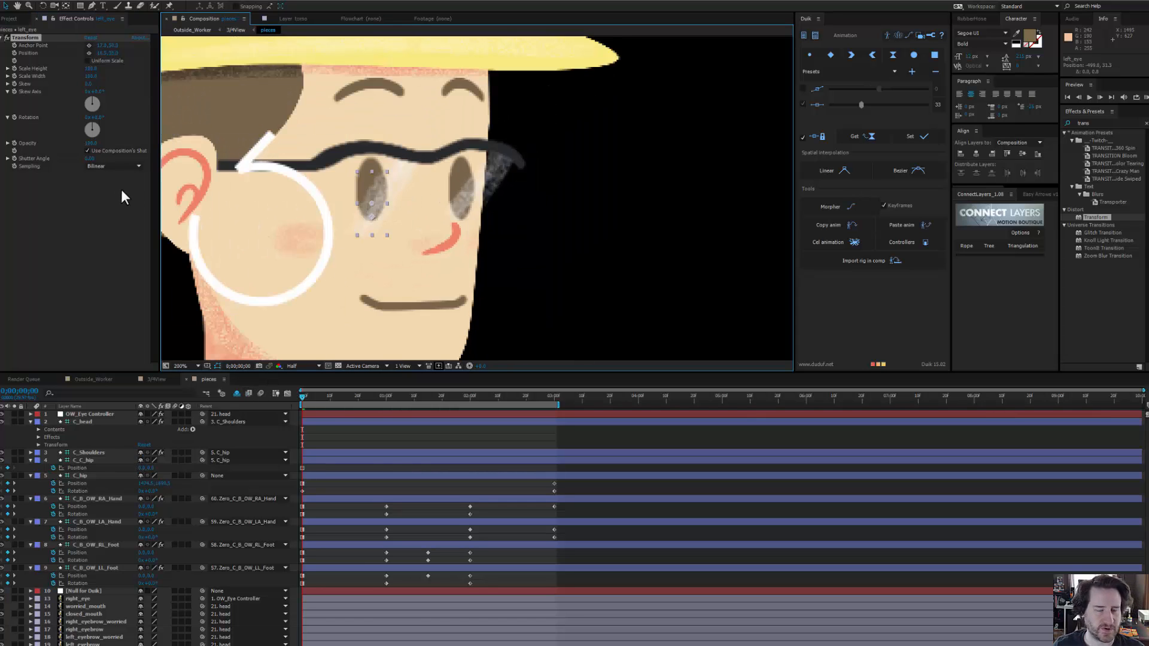
Step: Add an expression to the Scale Height of the Transform effect on left_eye
left_click(44, 70)
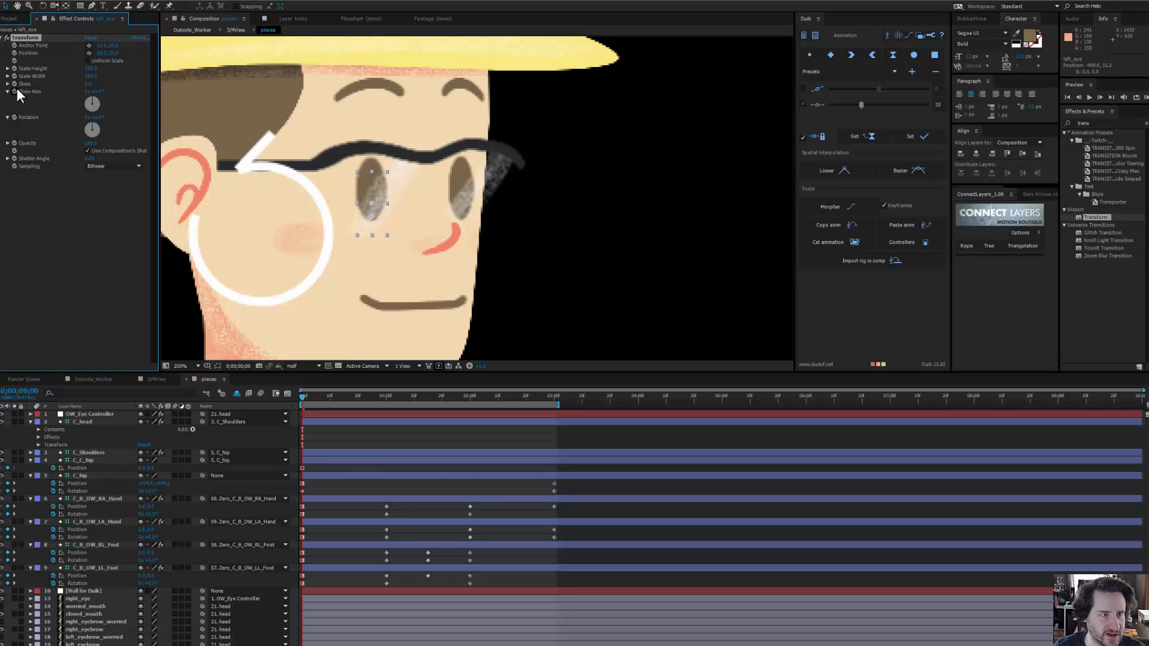
left_click(14, 68, "alt")
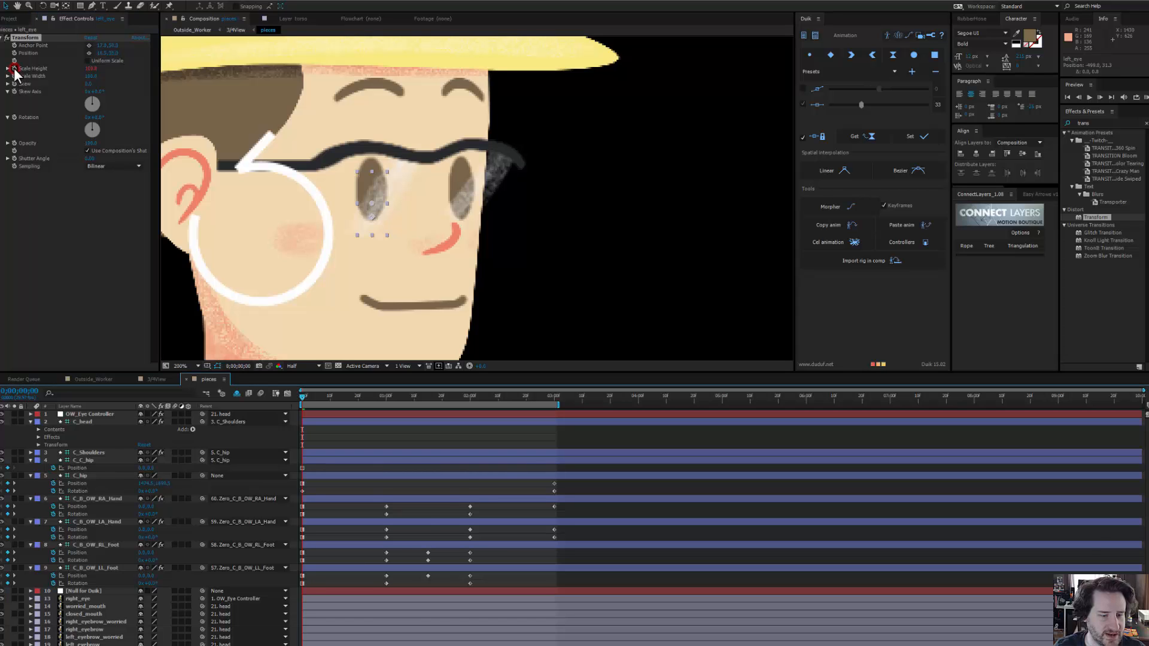
scroll(371, 599, "down", 3)
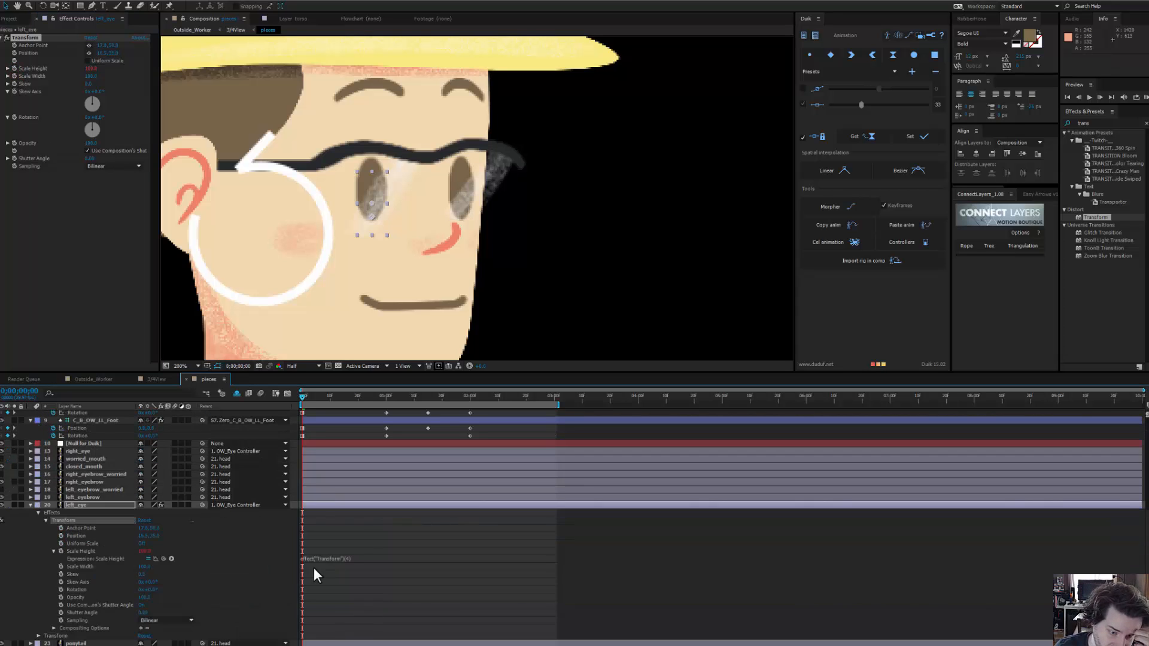
left_click(327, 559)
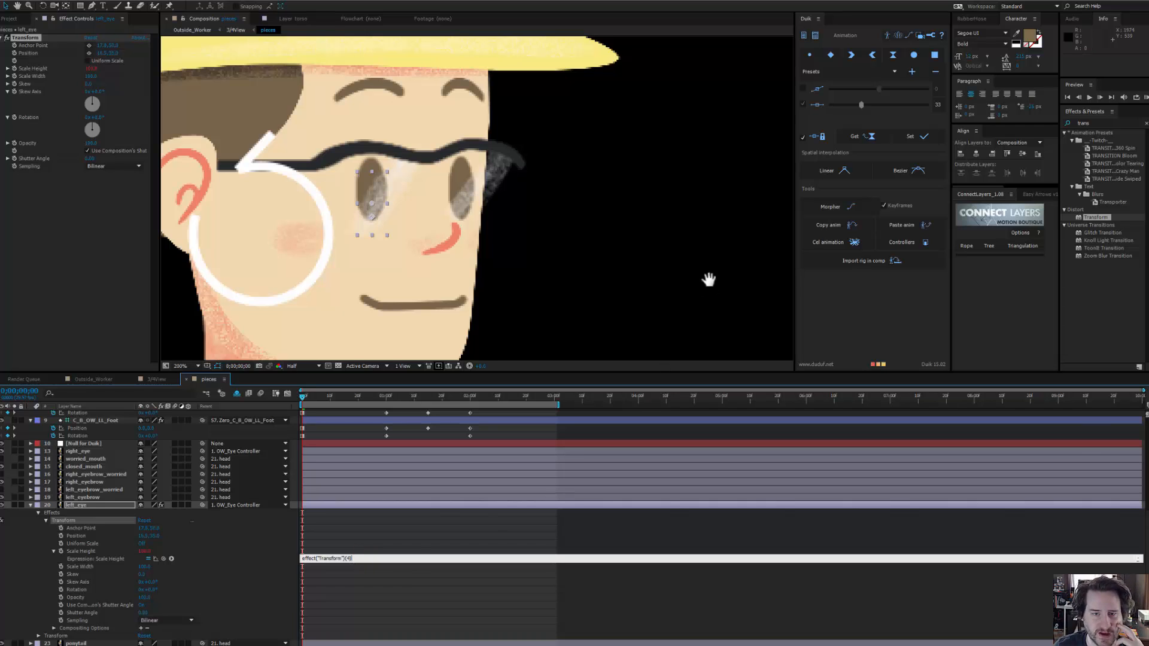
Step: Lock the effect controls of OW_Eye Controller and link left_eye's Scale Height expression to the Eyes Blinking slider
scroll(708, 277, "down", 2)
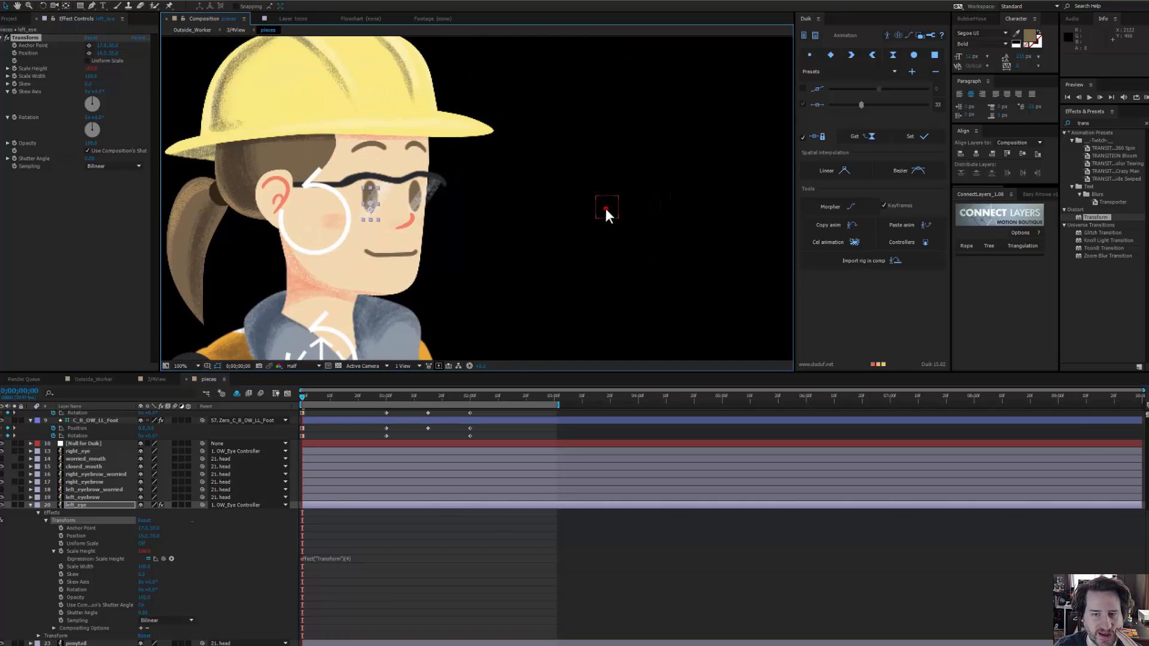
left_click(605, 209)
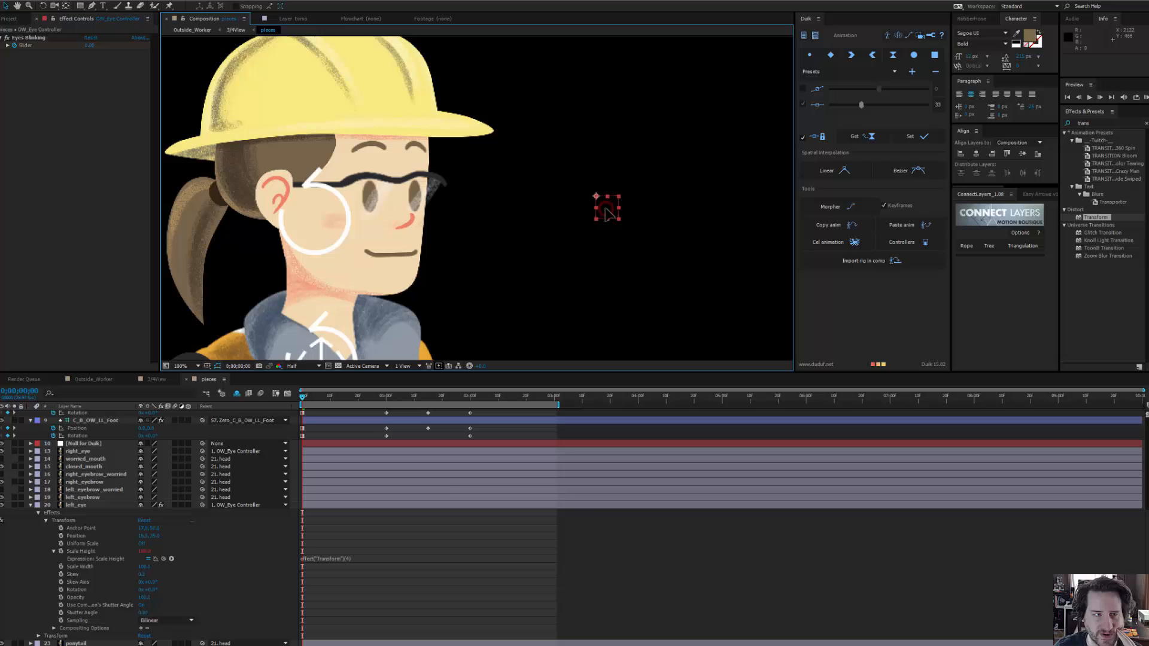
left_click(365, 558)
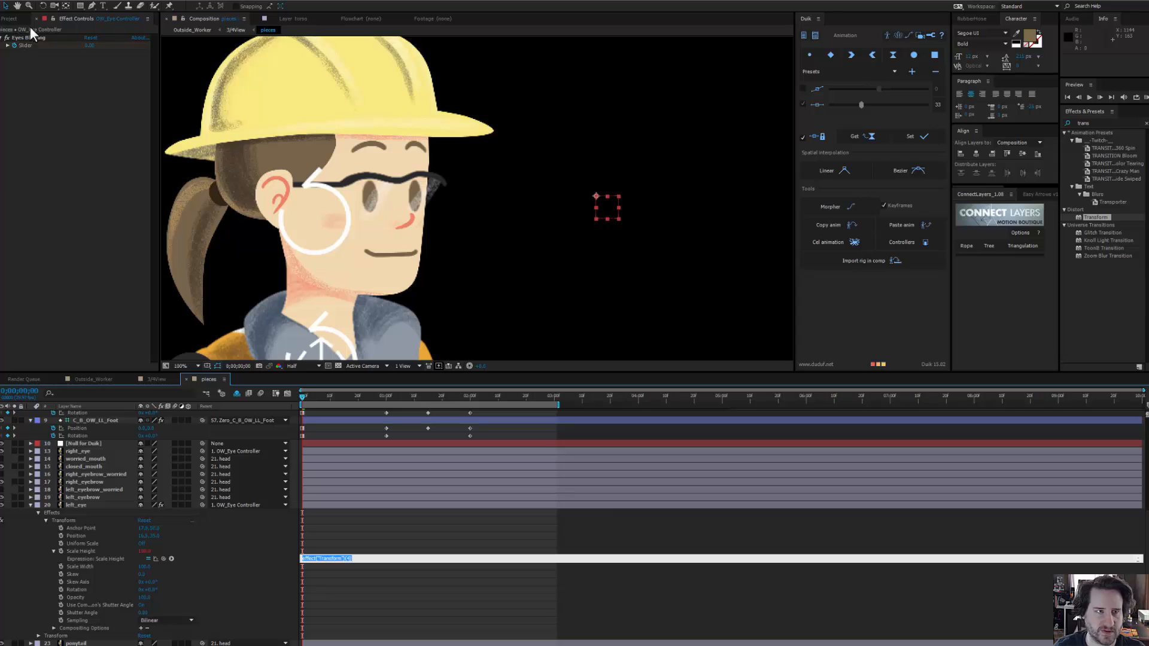
left_click(52, 19)
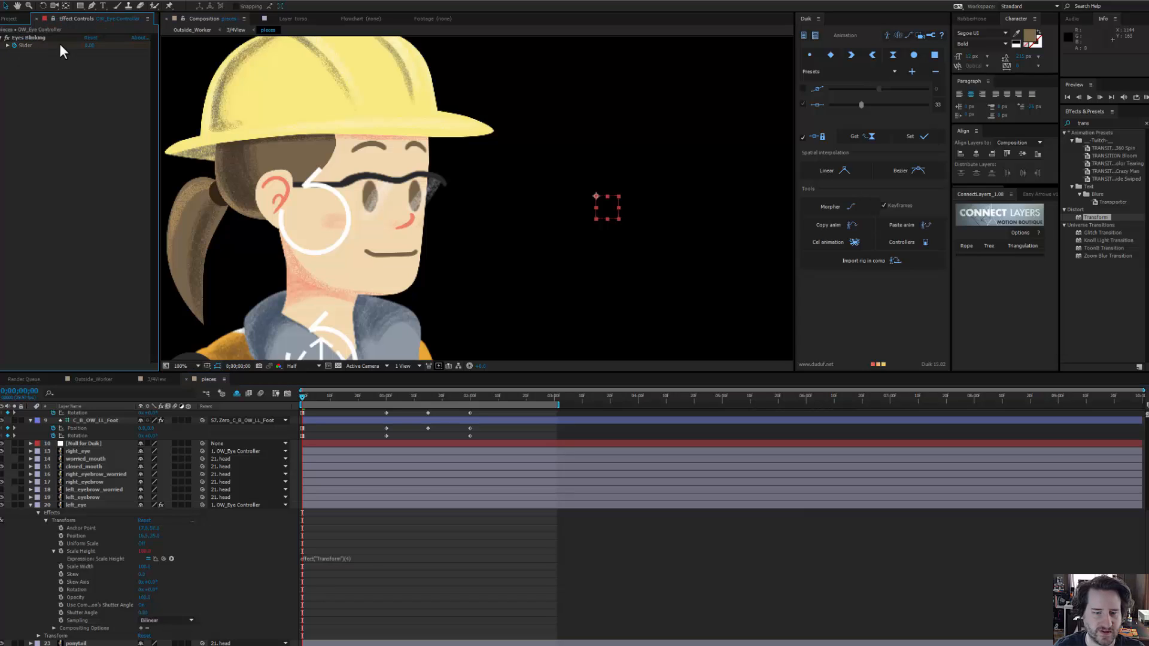
left_click(350, 559)
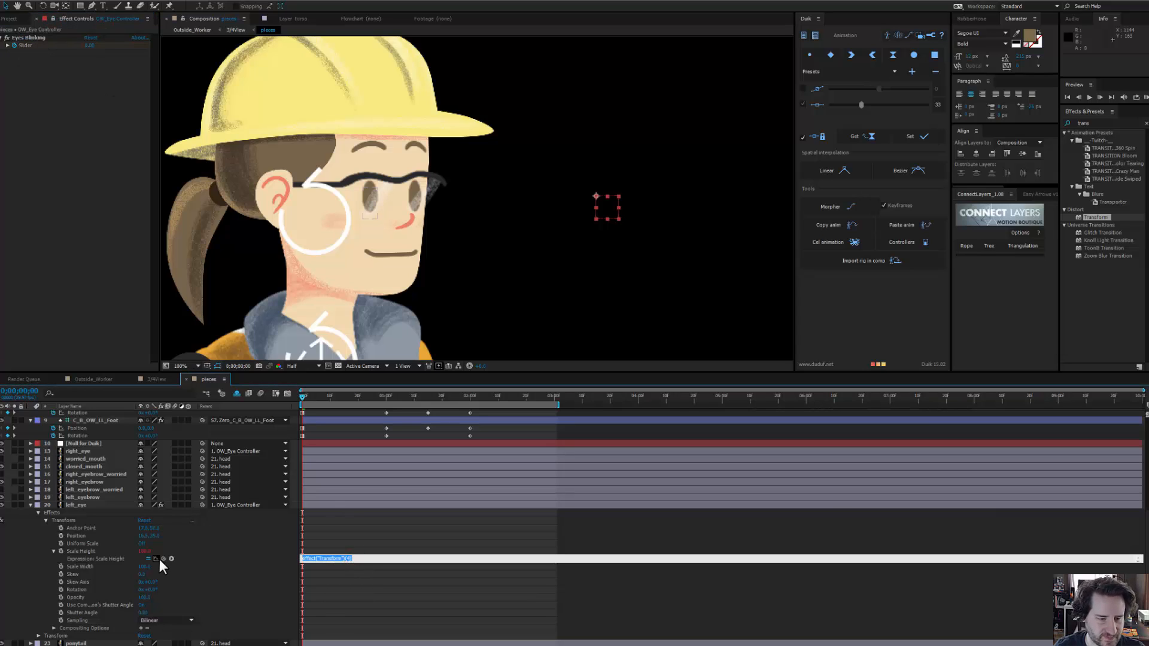
left_click_drag(164, 559, 27, 44)
key("Return")
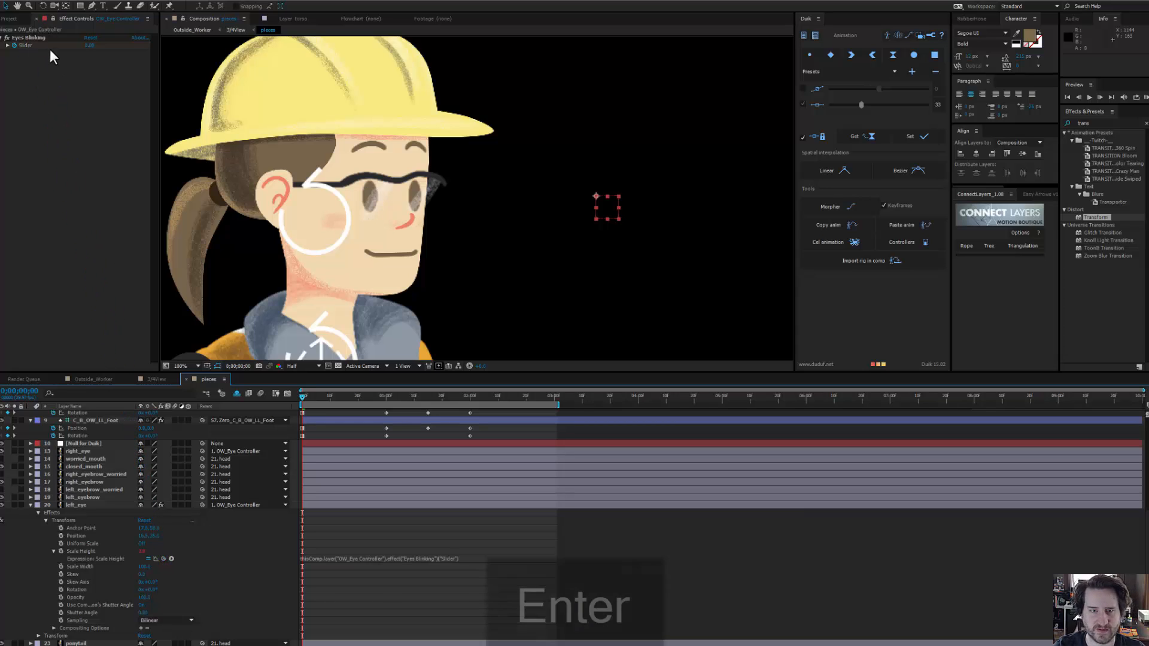
Step: Set the Eyes Blinking slider to 100 at the first frame
left_click(89, 47)
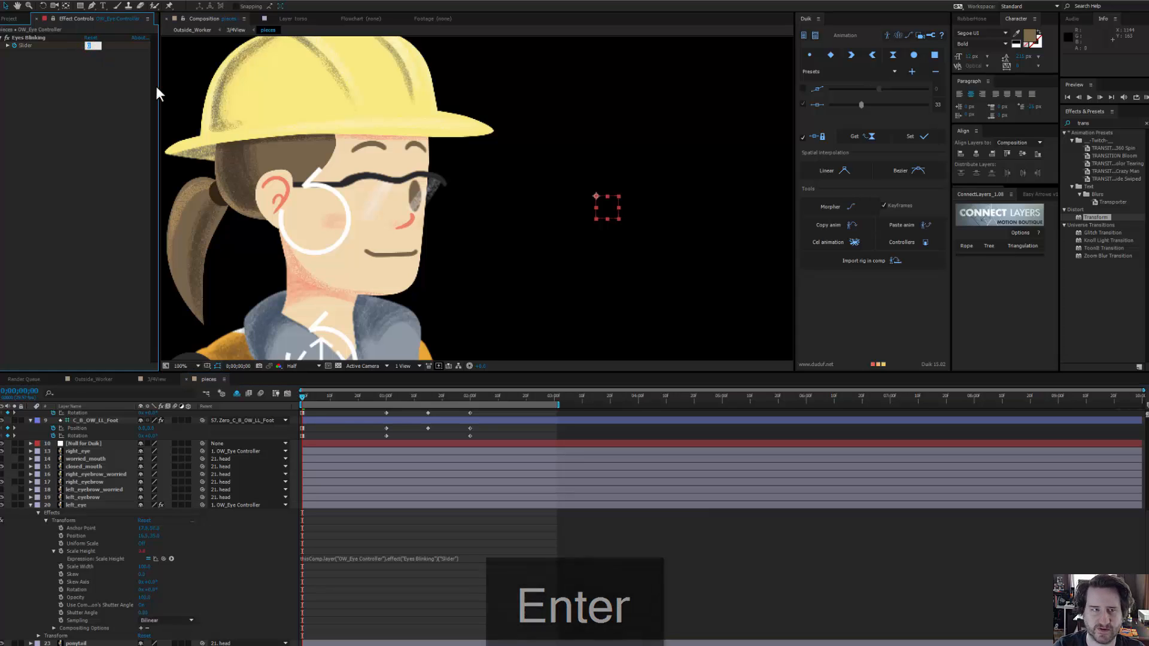
type("100")
key("Return")
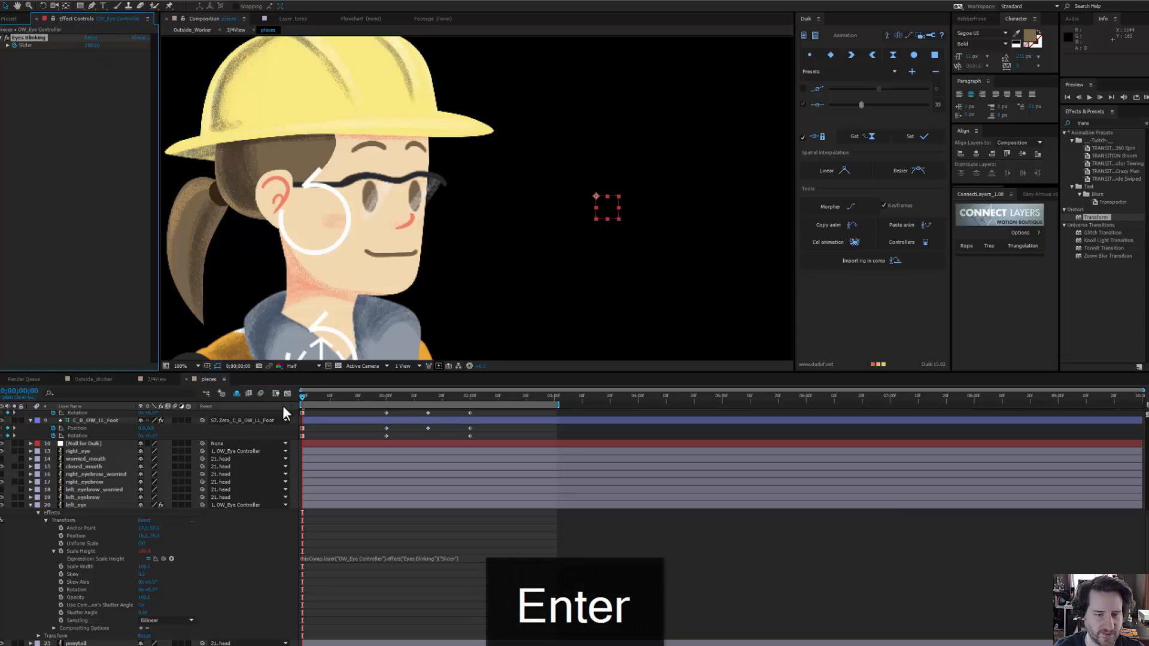
Step: Lower the Eyes Blinking slider at frame 10 so the left eye nearly closes, and scrub through the blink
left_click_drag(300, 396, 330, 409)
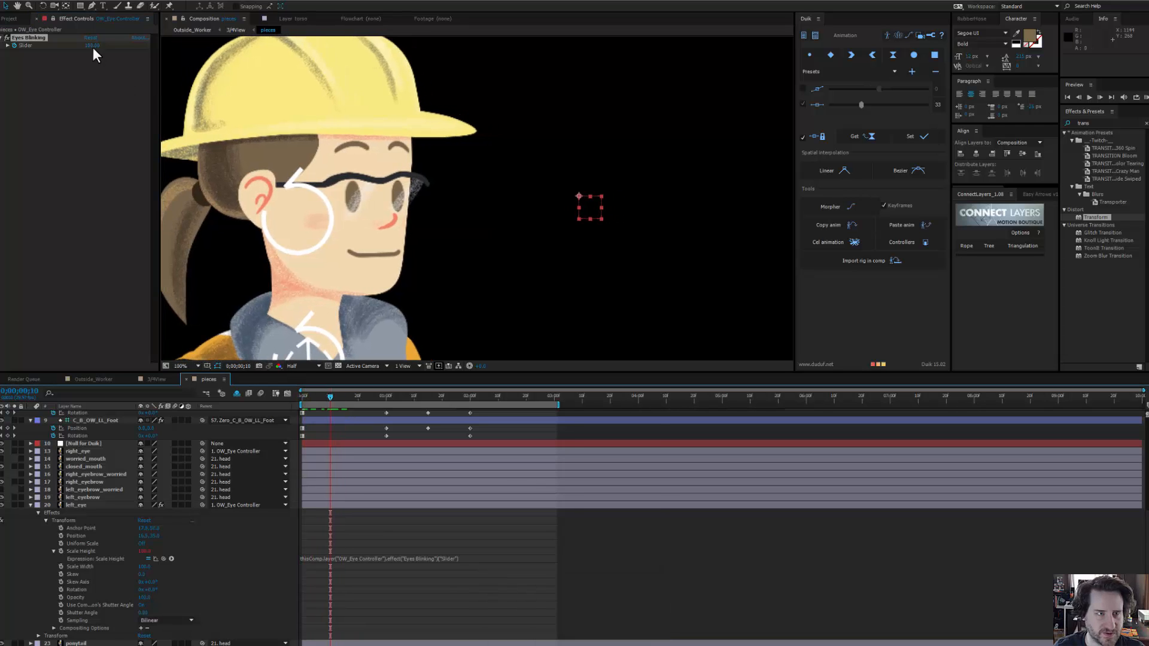
key("Return")
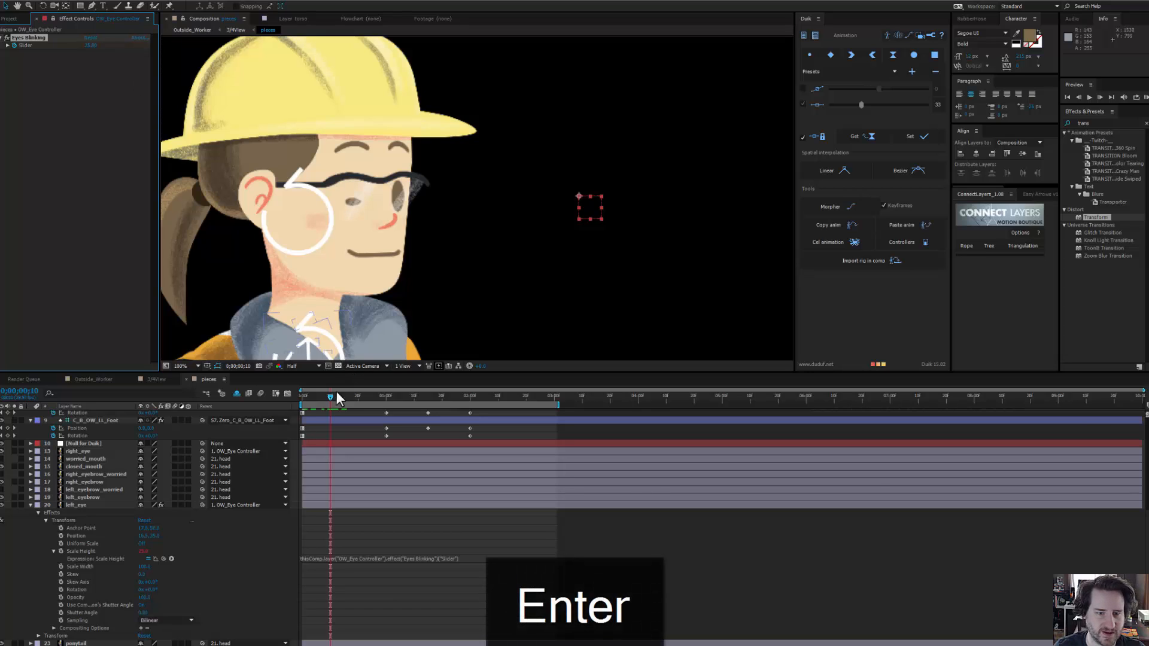
mouse_move(329, 396)
left_mouse_down()
mouse_move(302, 396)
mouse_move(337, 407)
left_mouse_up()
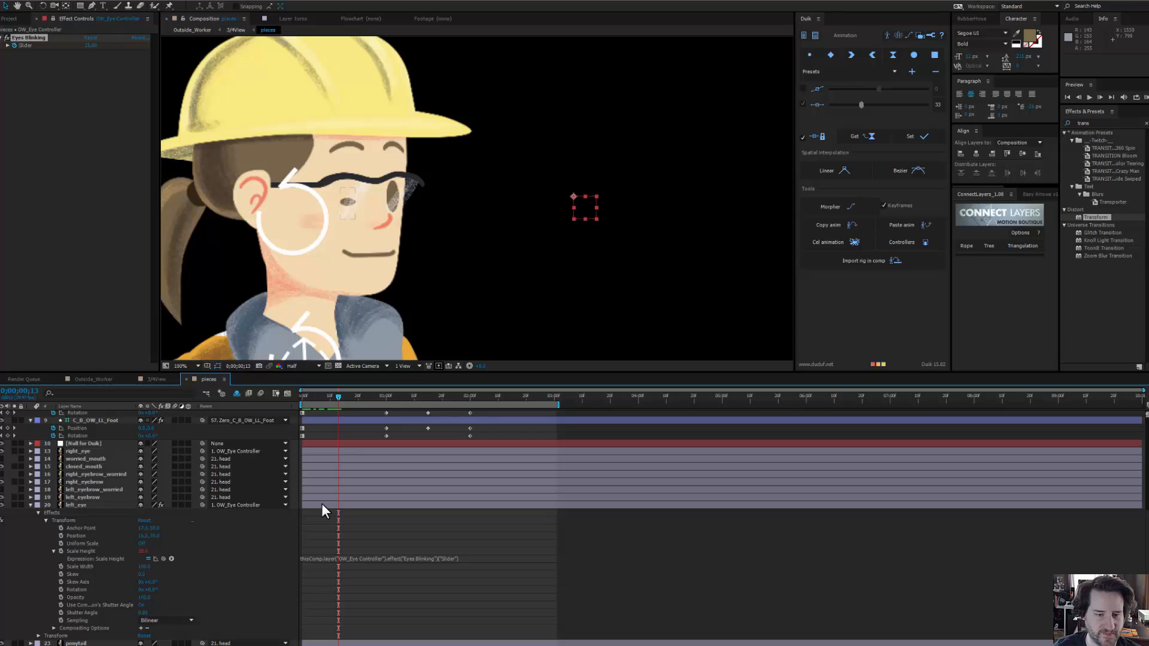
left_click_drag(341, 394, 306, 397)
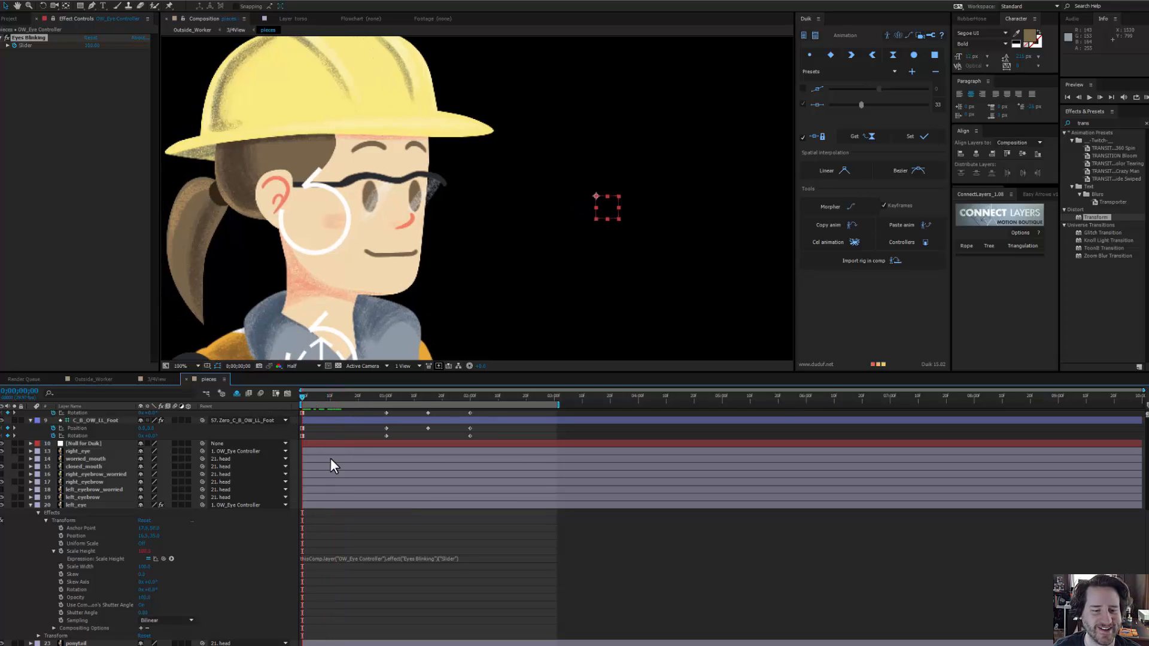
Step: Move the closed-eye keyframe of the Eyes Blinking slider to about frame 3 and set the slider to 100 at frame 10
scroll(331, 458, "up", 5)
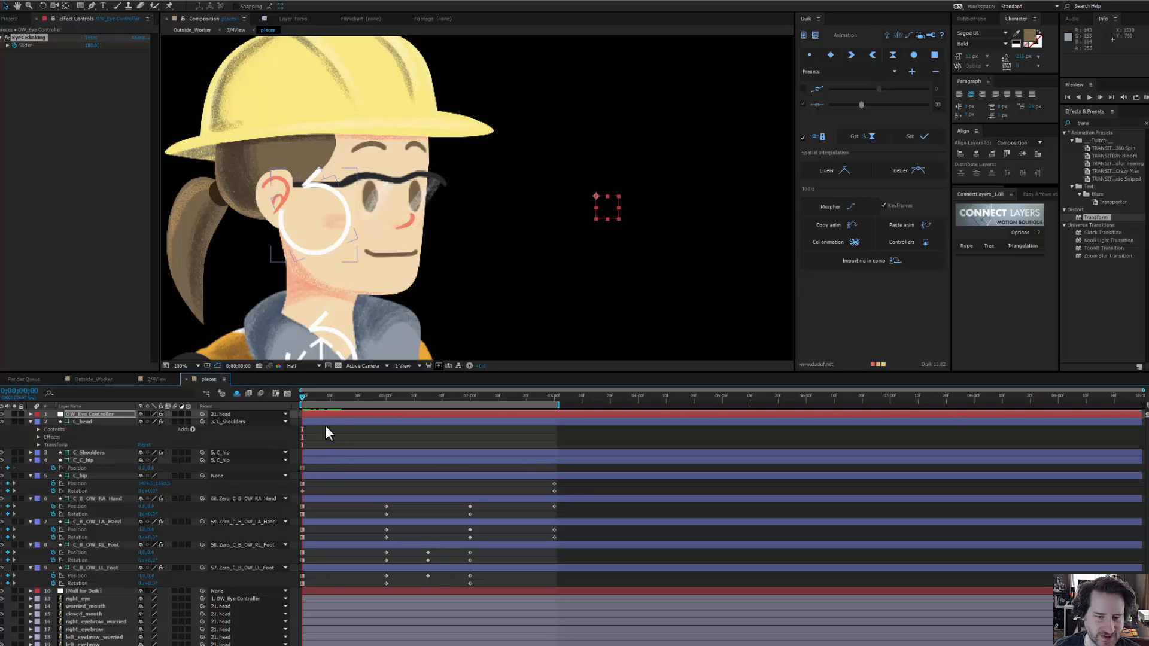
key("u")
left_click_drag(330, 429, 329, 404)
left_click_drag(91, 43, 138, 43)
left_click(91, 45)
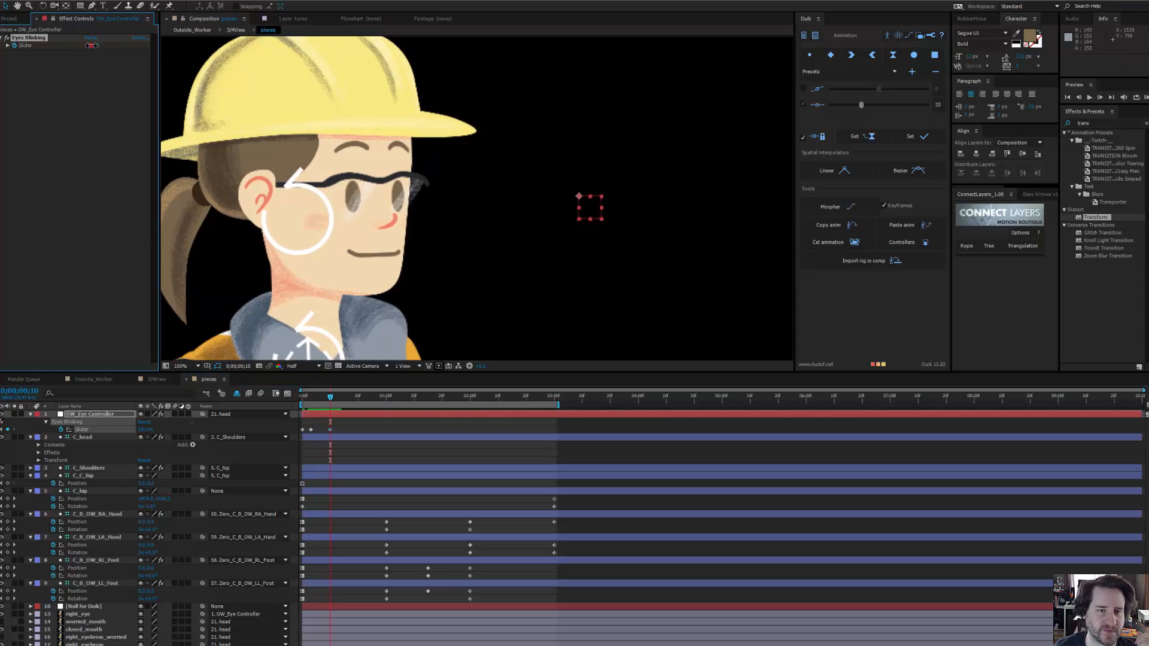
type("100")
key("Return")
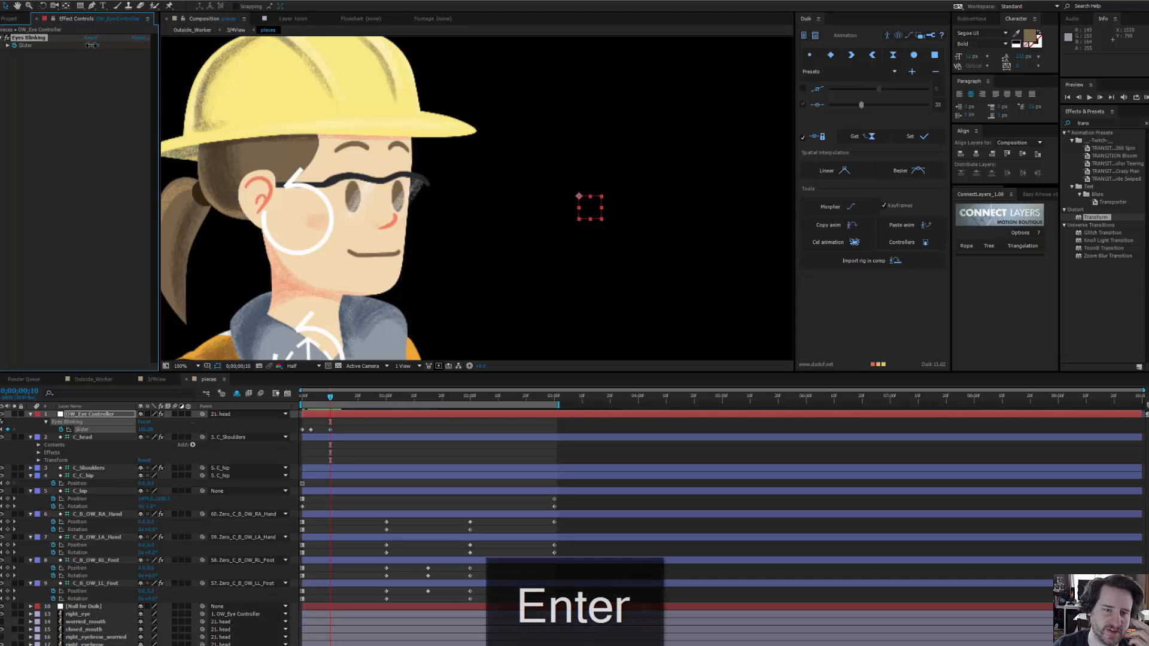
Step: Move the last Eyes Blinking slider keyframe to frame 8 and scrub back to the start
left_click_drag(344, 427, 302, 432)
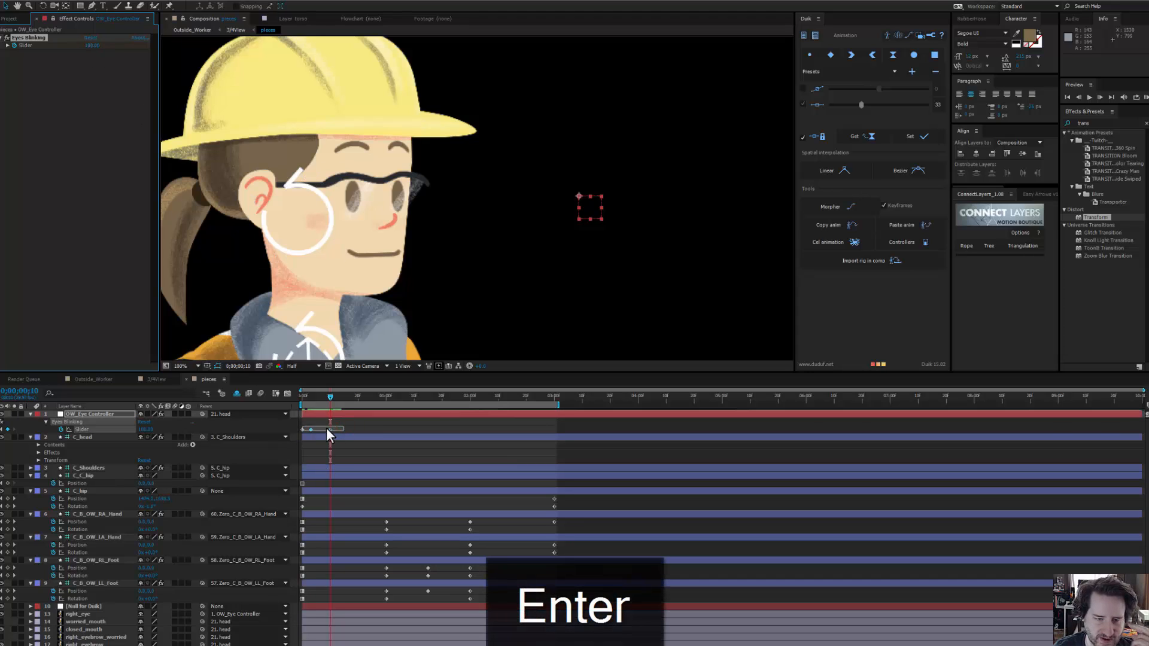
left_click(329, 430)
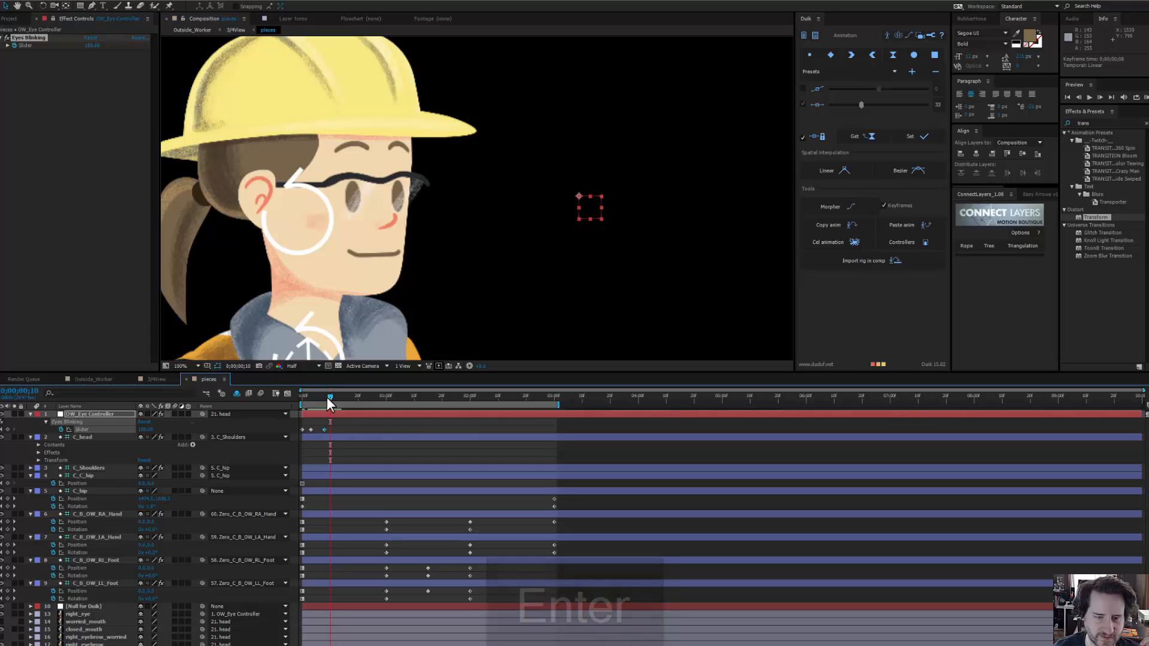
left_click_drag(326, 396, 280, 419)
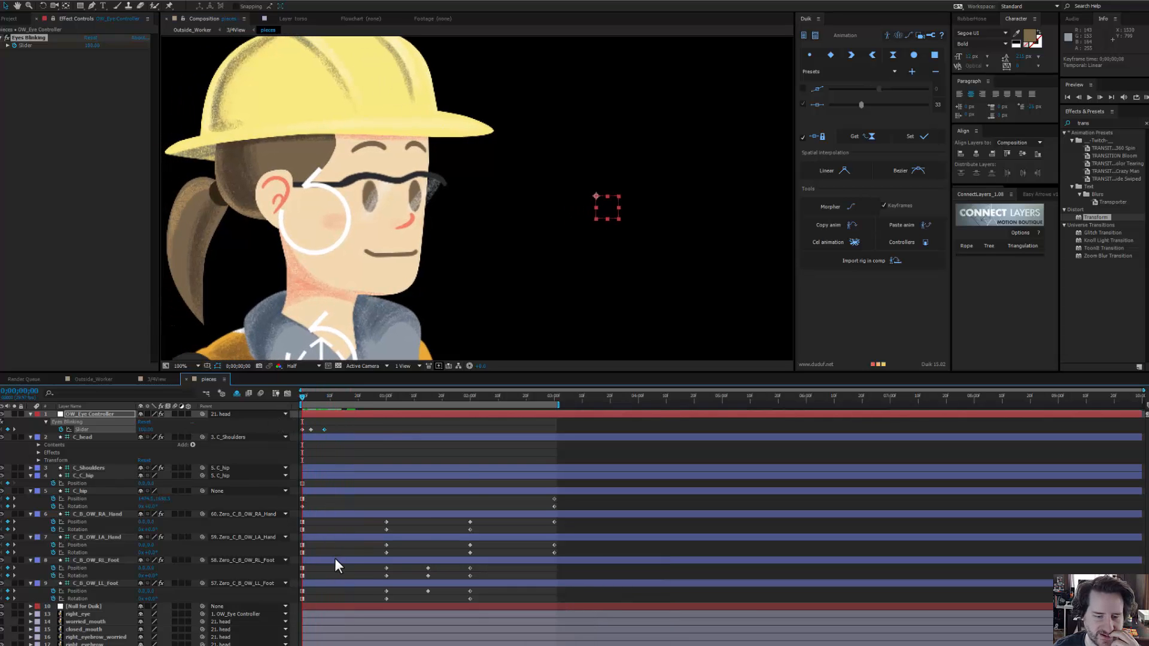
Step: Copy the Scale Height expression from the Transform effect on left_eye
scroll(335, 558, "down", 3)
left_click(388, 583)
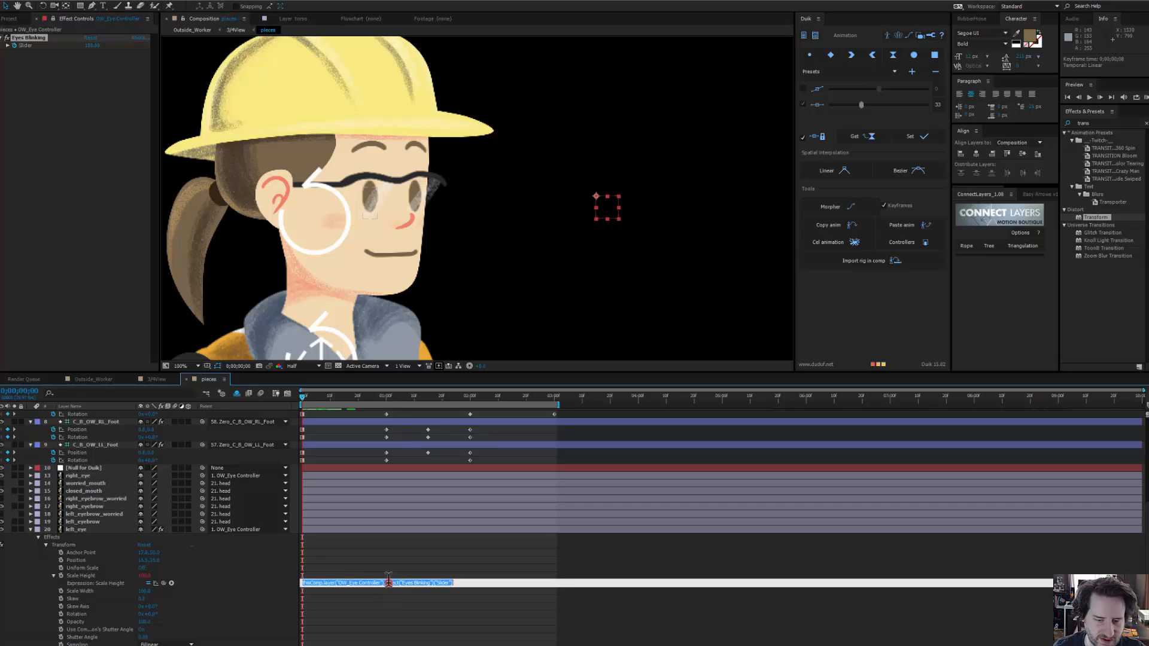
key("ctrl+c")
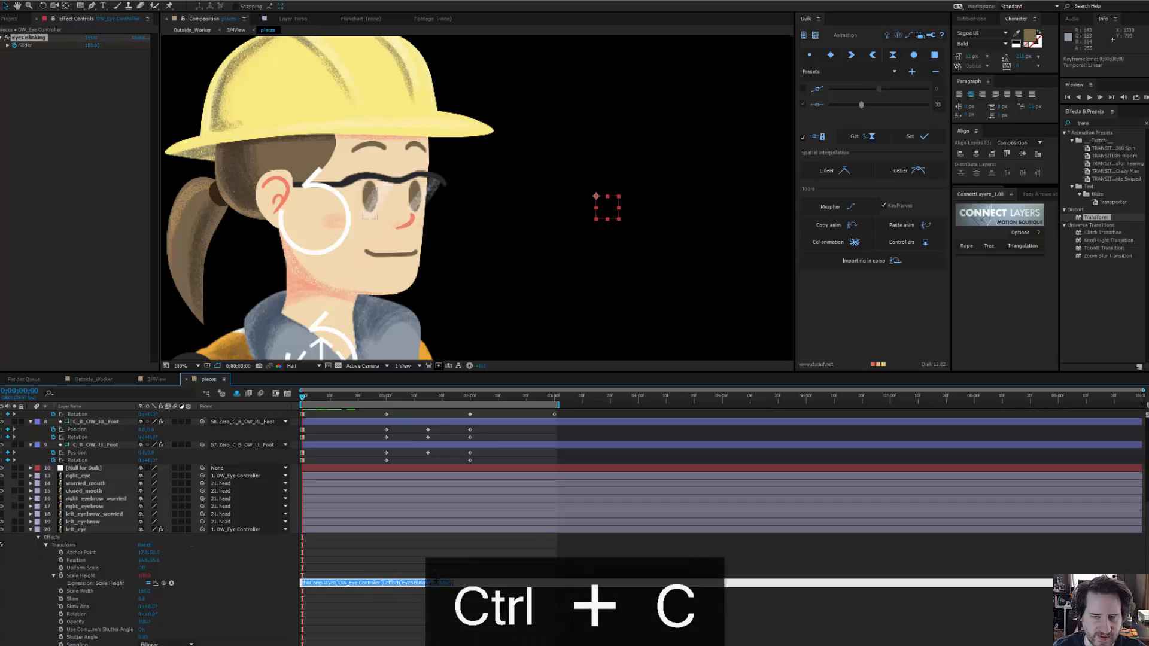
Step: Unlock the effect controls from OW_Eye Controller, switch between right_eye and left_eye, and close the effect controls
left_click(78, 529)
left_click(81, 477)
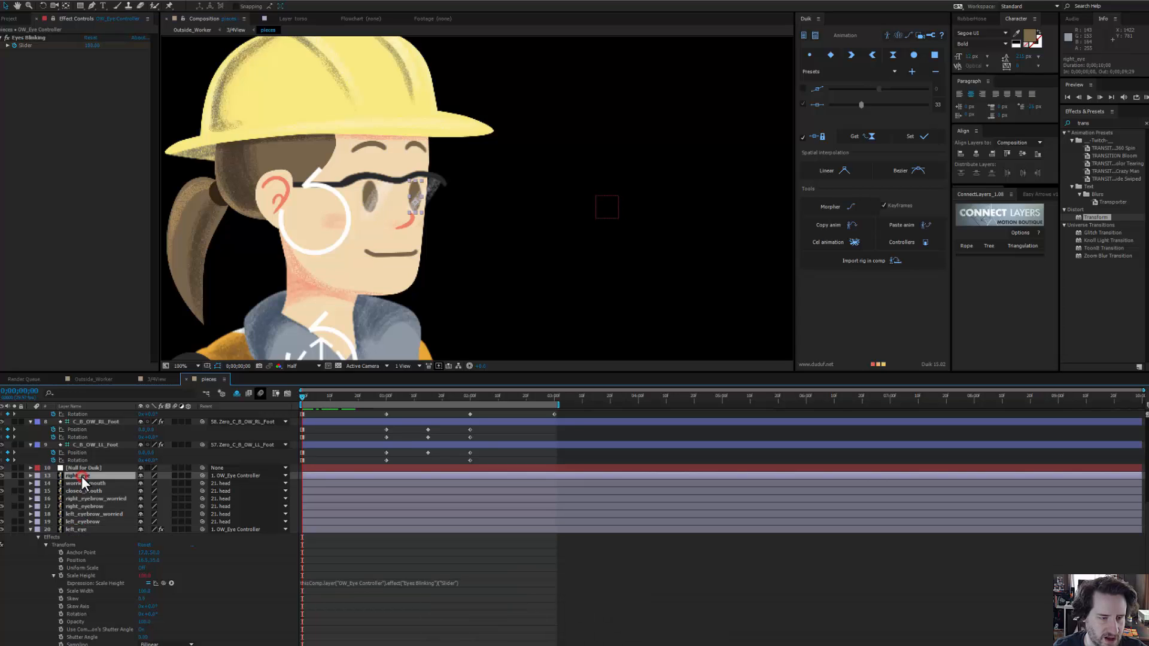
left_click(80, 529)
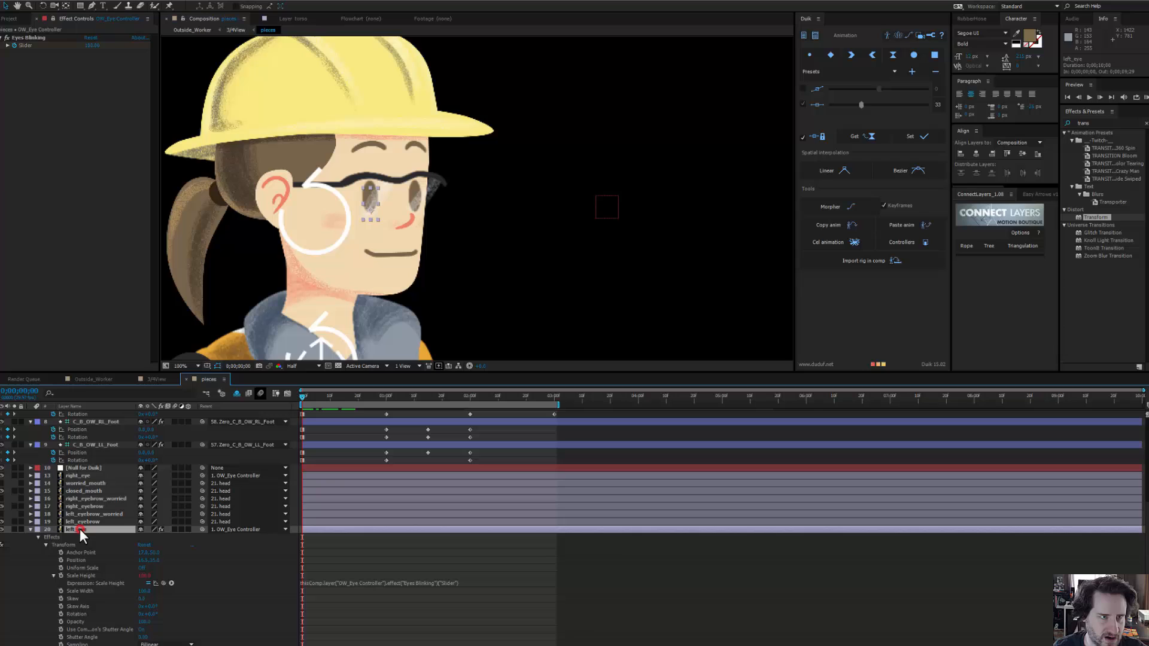
left_click(53, 19)
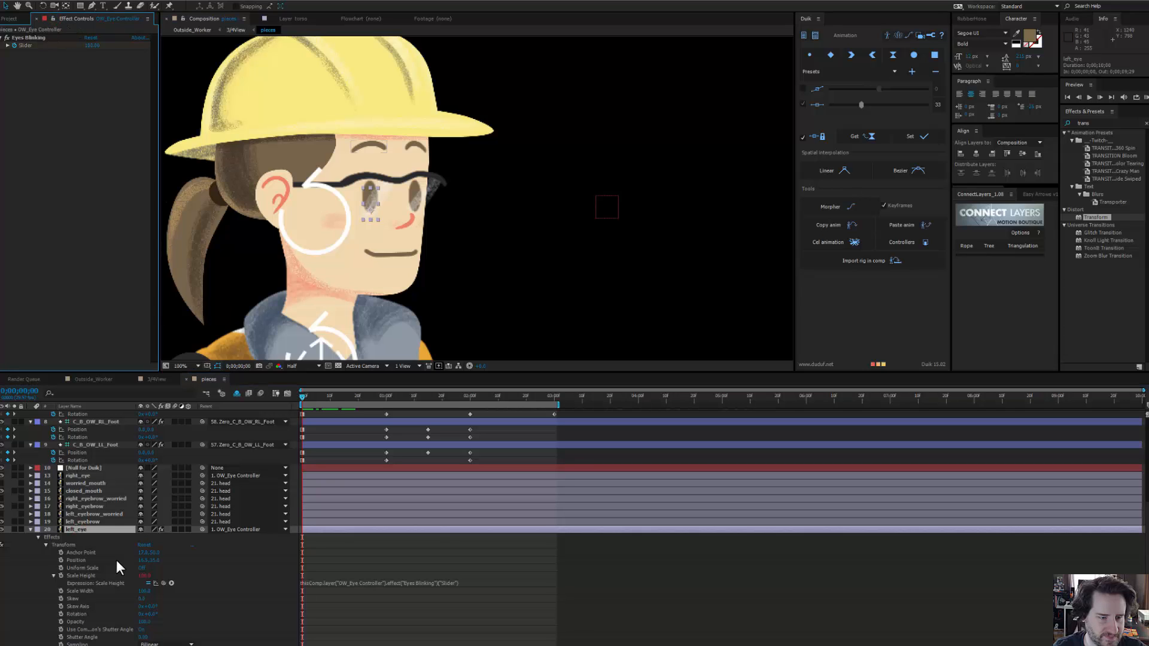
left_click(78, 476)
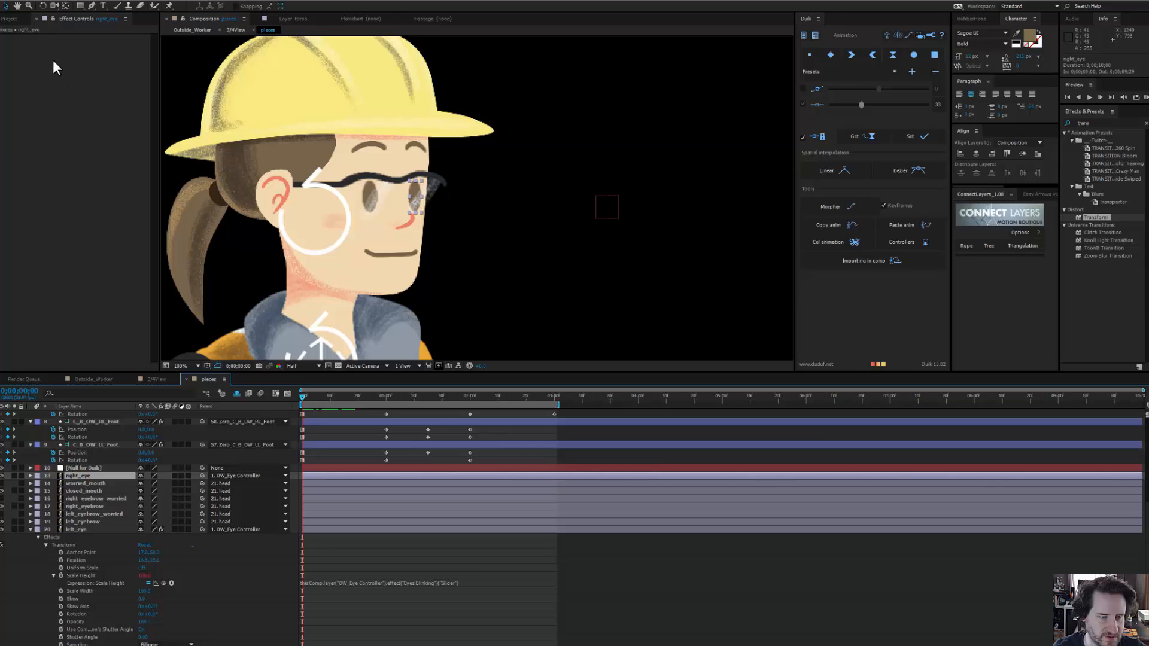
left_click(78, 529)
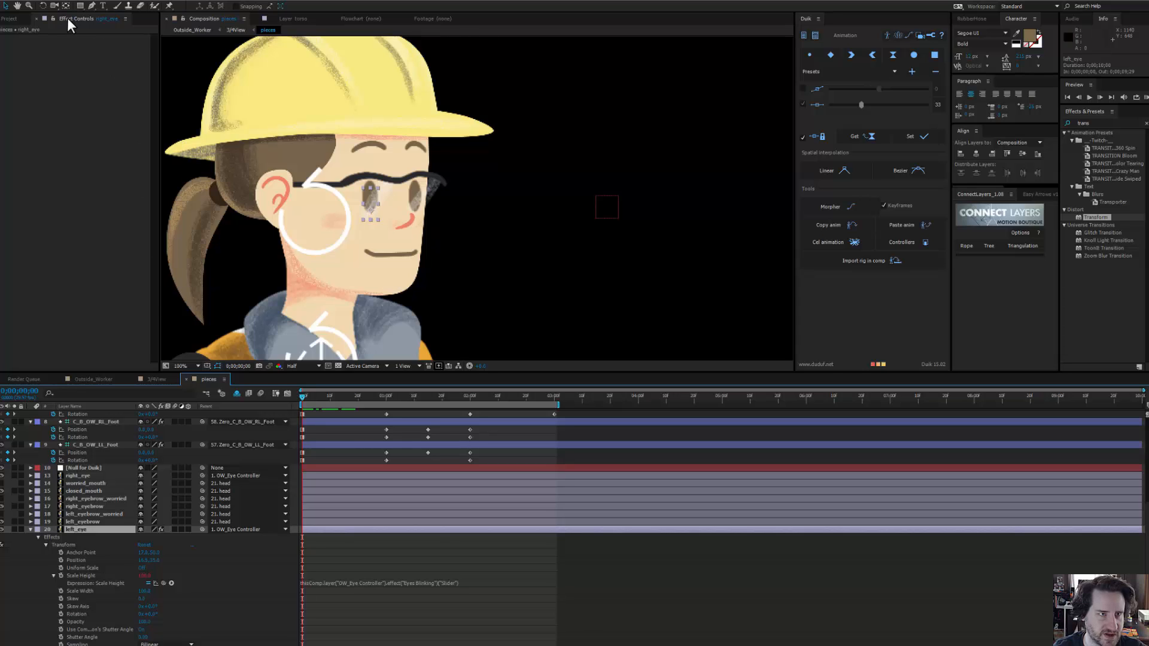
left_click(37, 16)
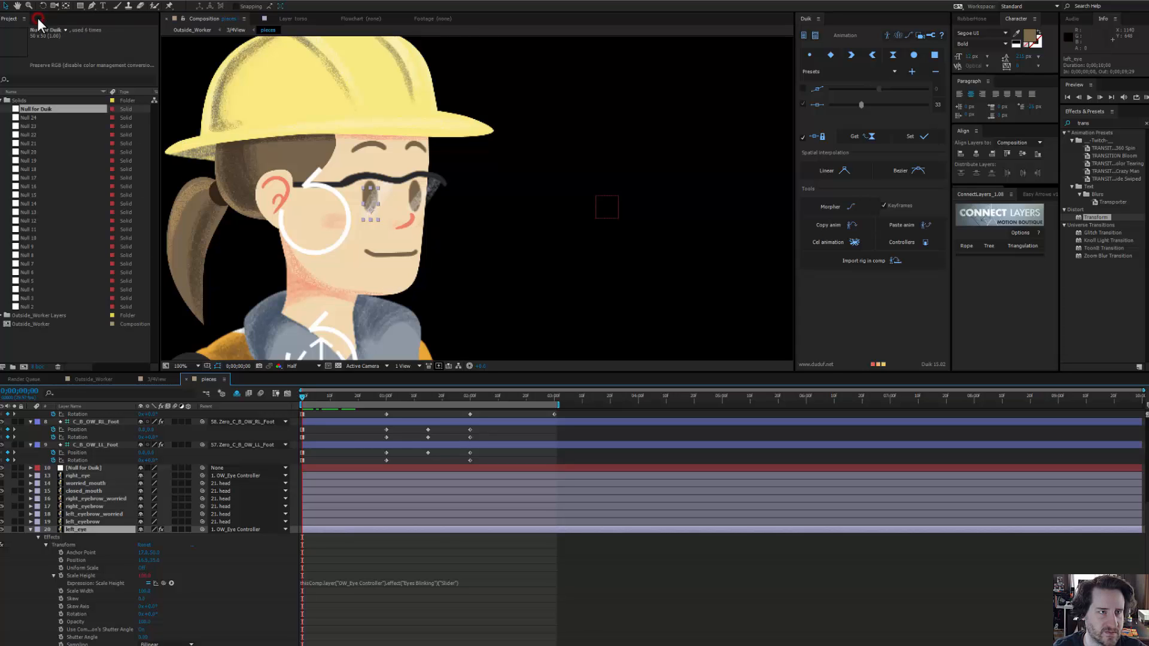
Step: Reopen the effect controls for left_eye and copy its Transform effect
left_click(166, 3)
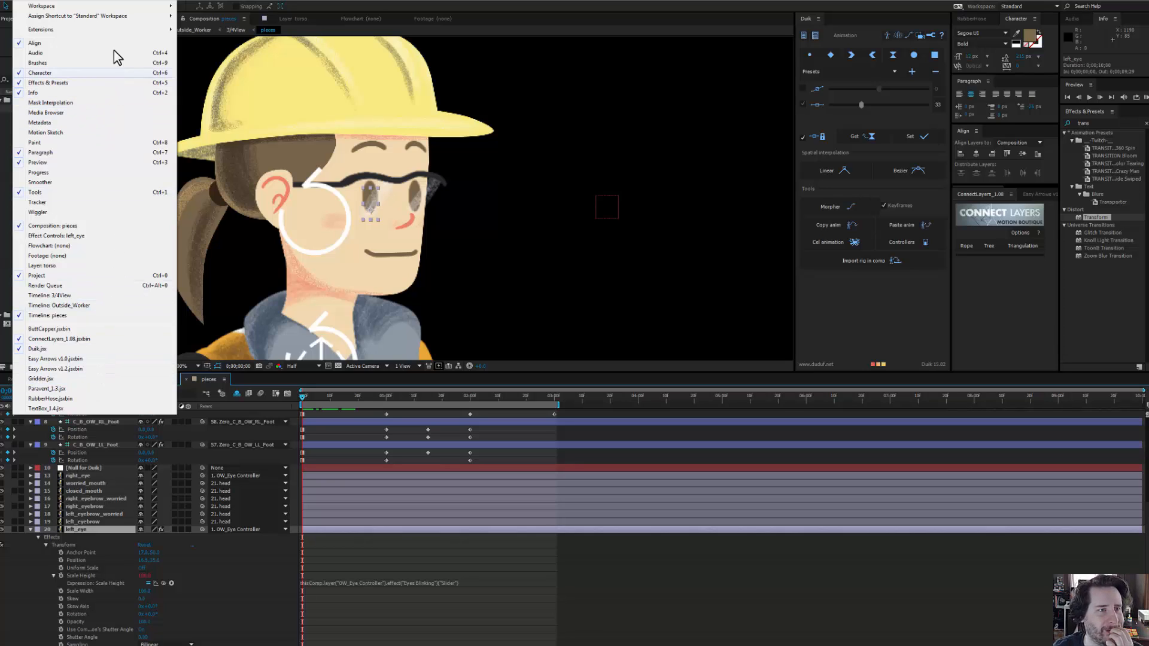
mouse_move(116, 32)
mouse_move(122, 8)
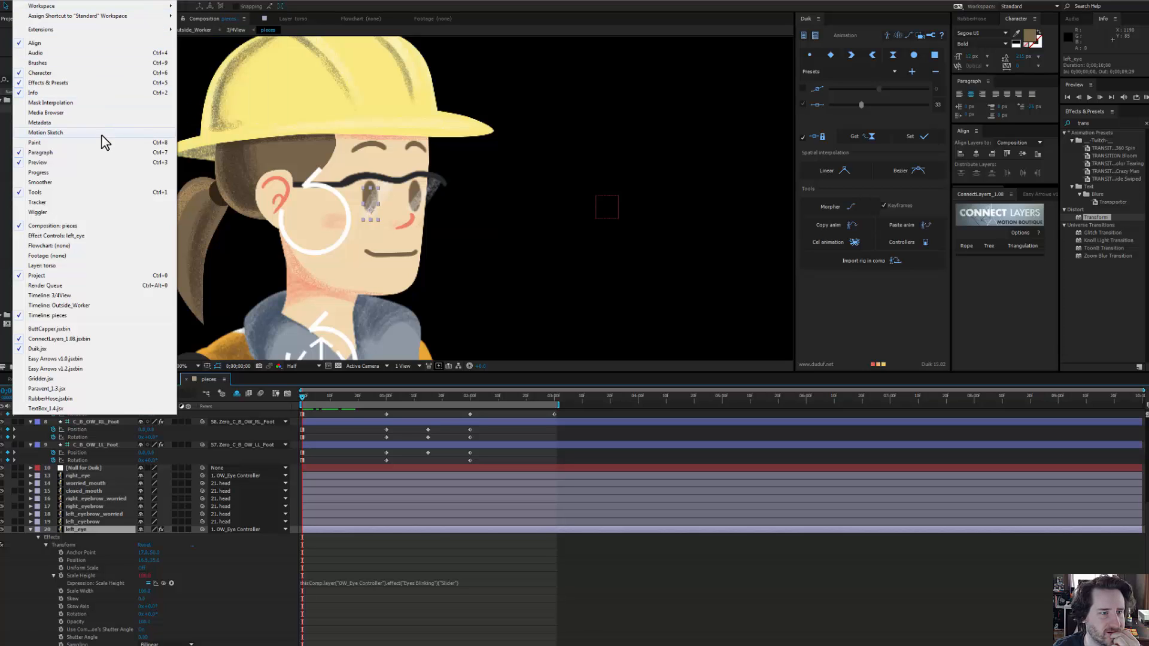
left_click(76, 235)
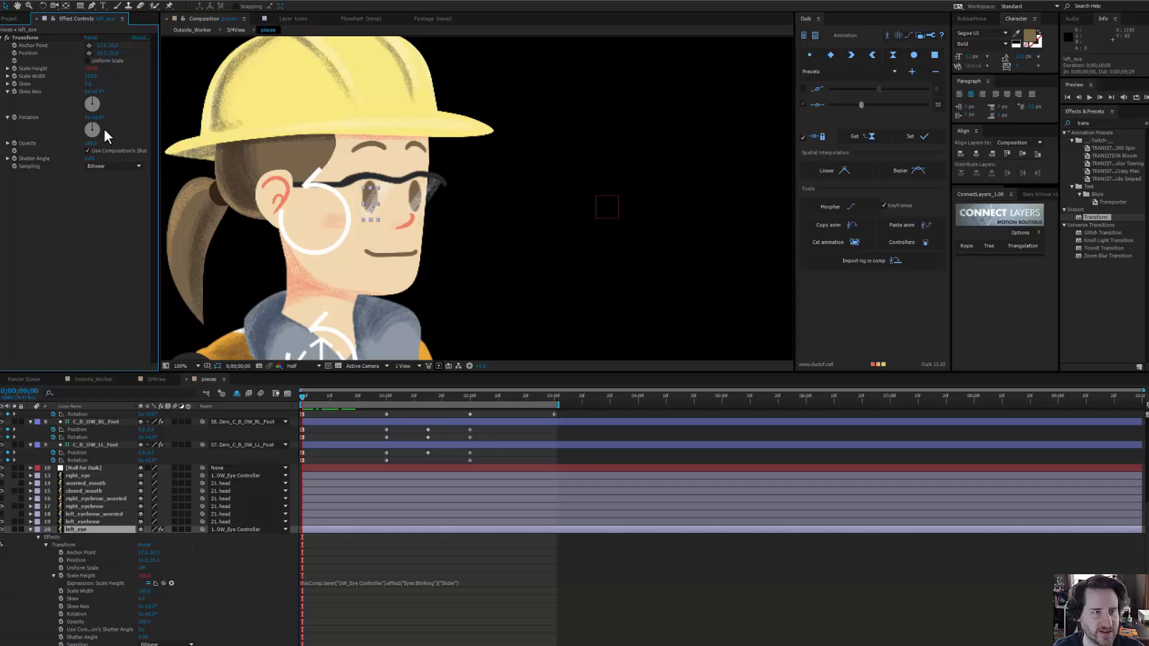
left_click(27, 37)
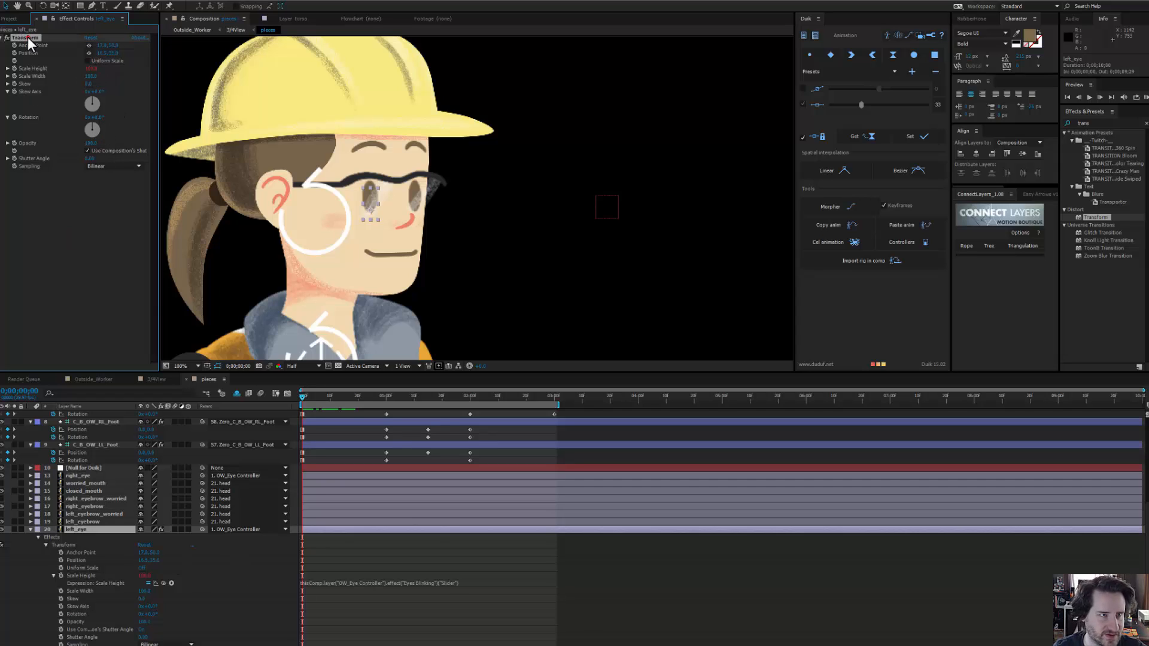
key("ctrl+c")
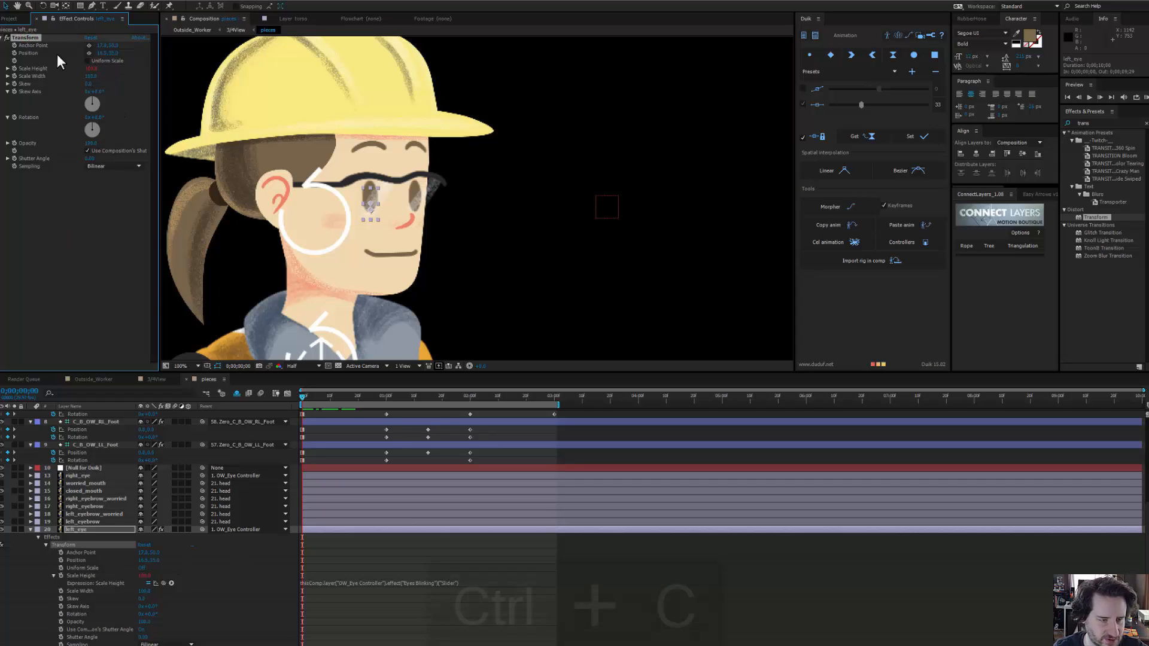
Step: Paste the copied Transform effect with its Scale Height expression onto right_eye and check the eye up close
left_click(85, 475)
key("ctrl+v")
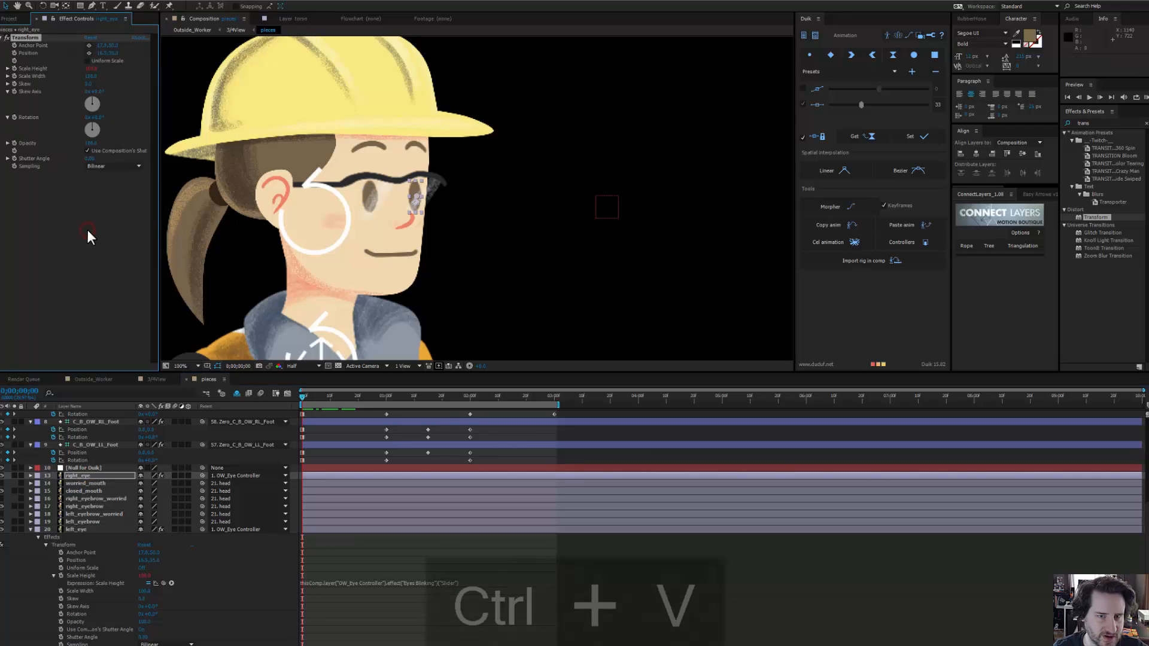
scroll(399, 206, "up", 1)
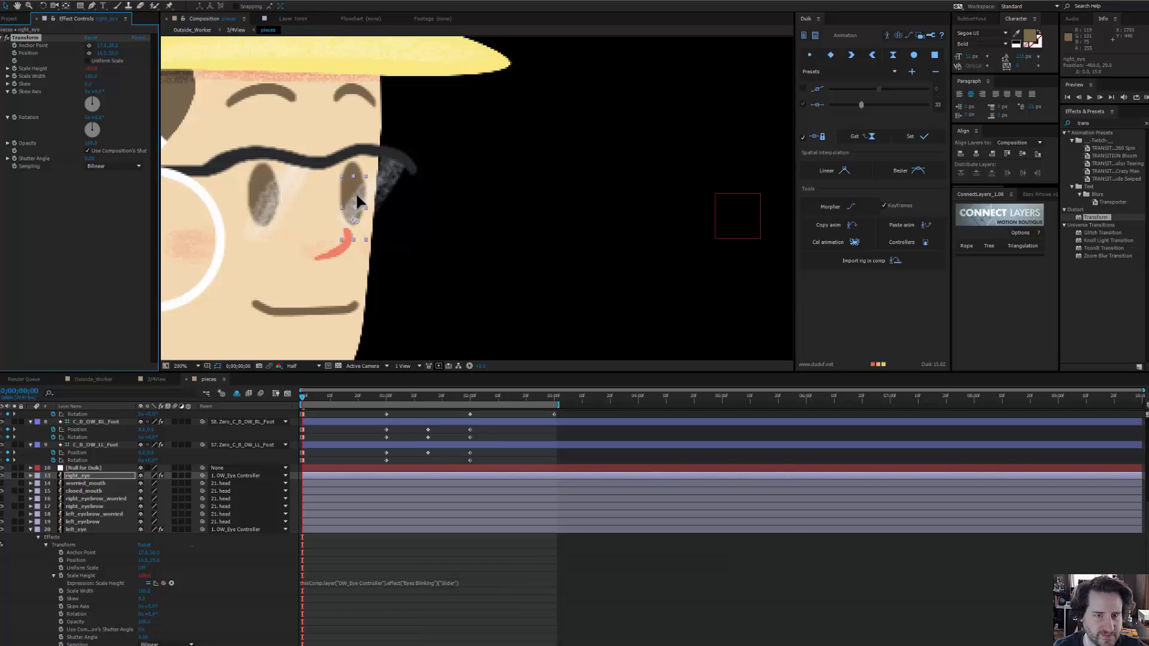
scroll(423, 222, "down", 1)
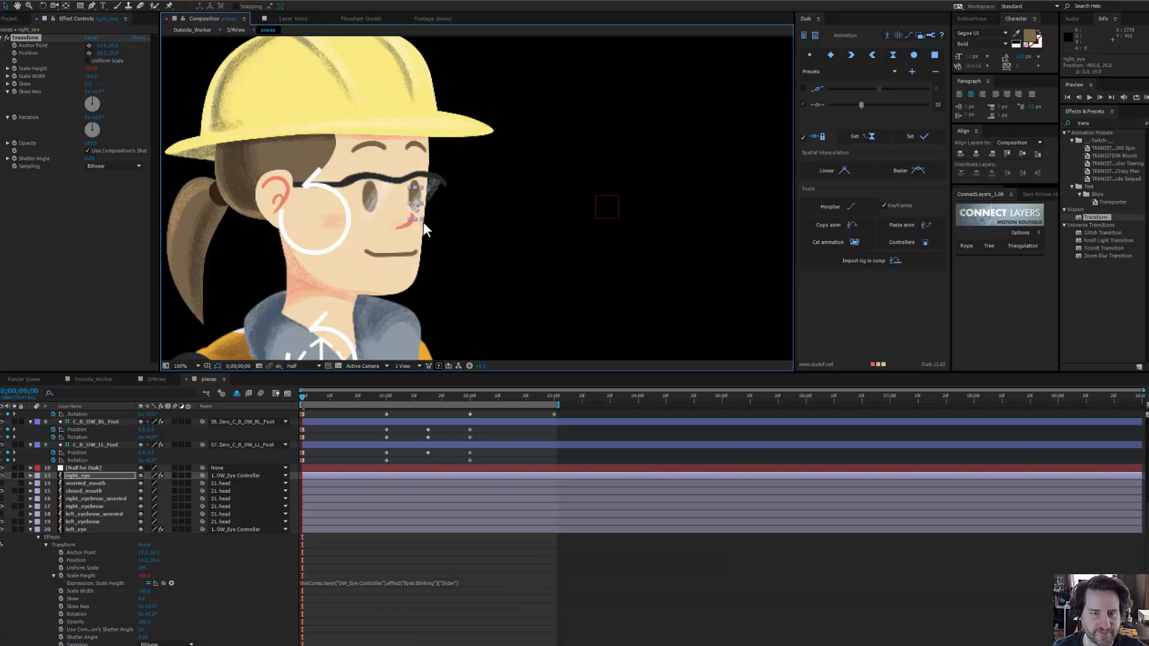
Step: Set the OW_Eye Controller's Eyes Blinking slider to 15 on its keyframe at frame 3
left_click(607, 214)
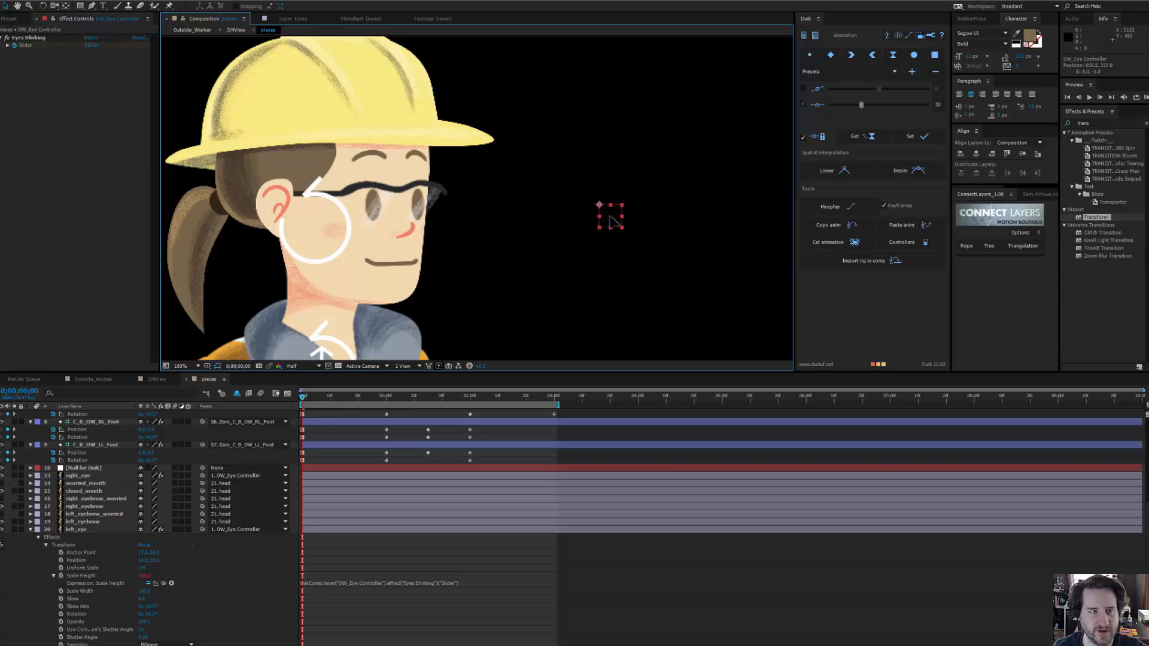
mouse_move(310, 397)
left_mouse_down()
mouse_move(324, 401)
mouse_move(298, 404)
mouse_move(333, 410)
mouse_move(310, 411)
left_mouse_up()
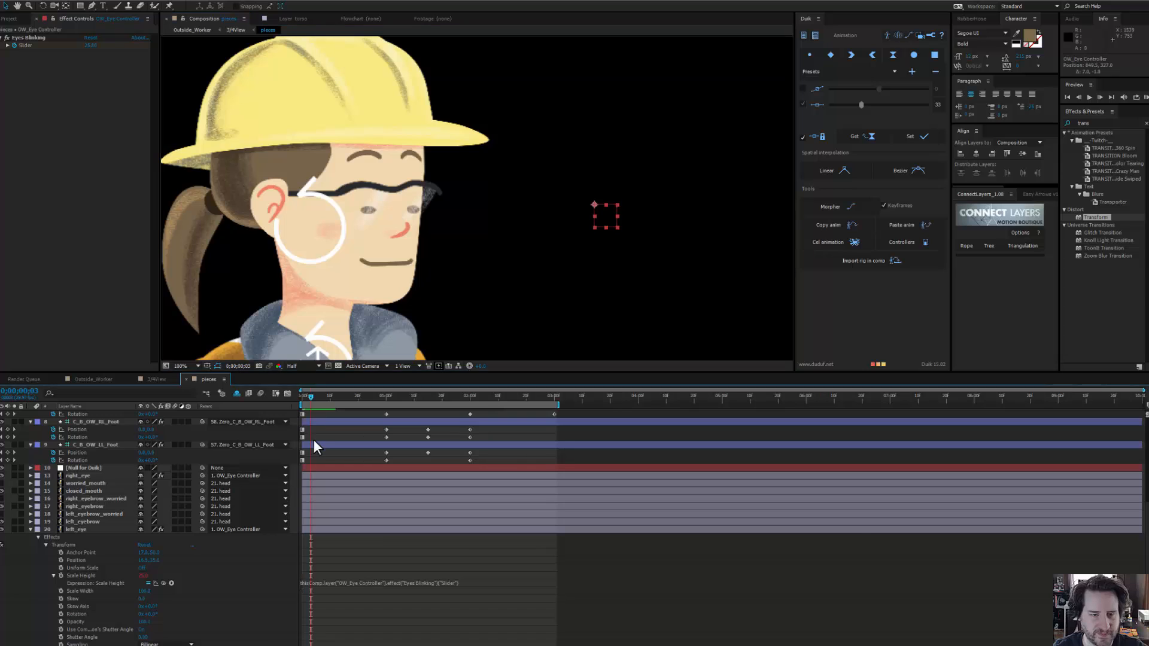
scroll(314, 439, "up", 5)
key("equal")
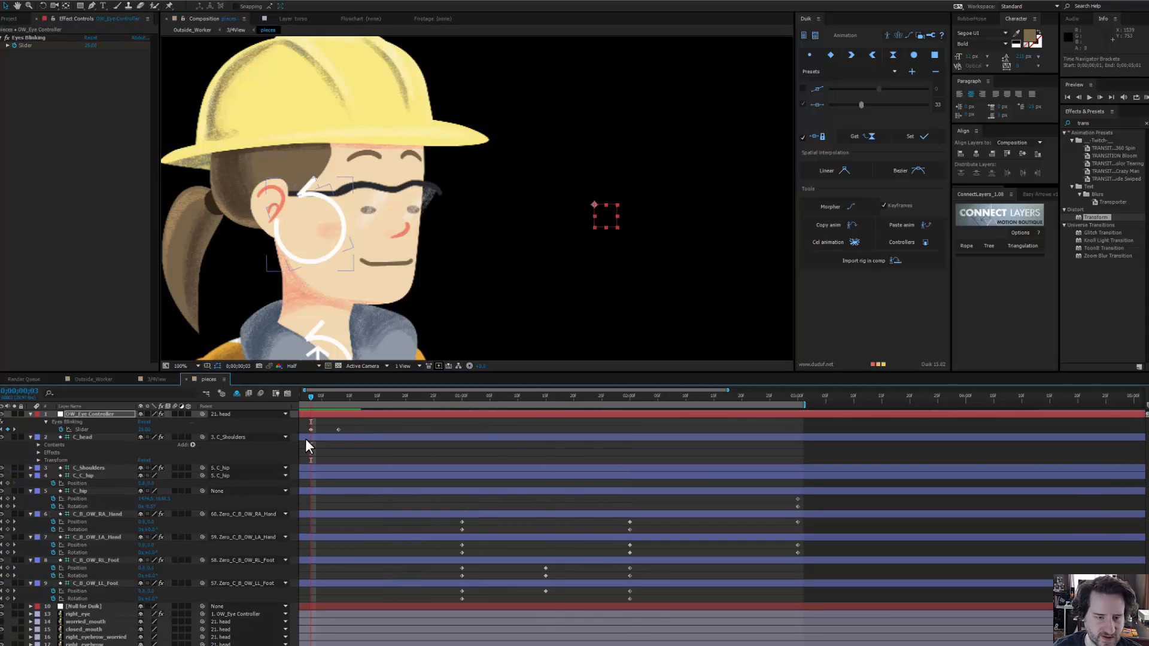
left_click_drag(359, 431, 517, 441)
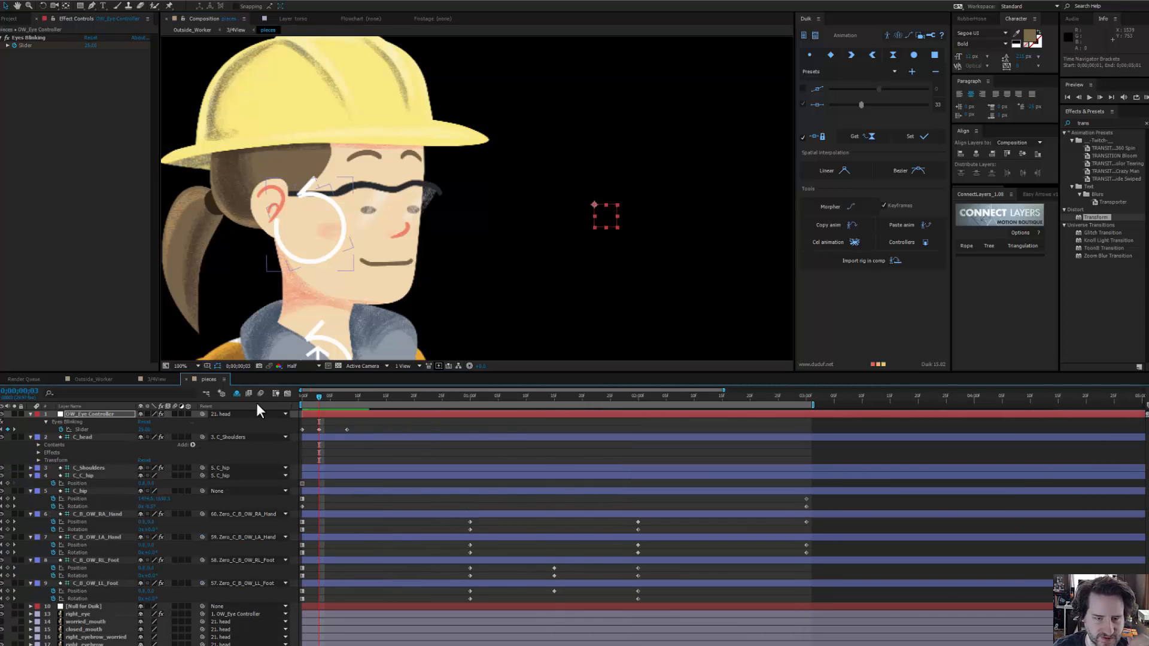
left_click(319, 430)
left_click(92, 46)
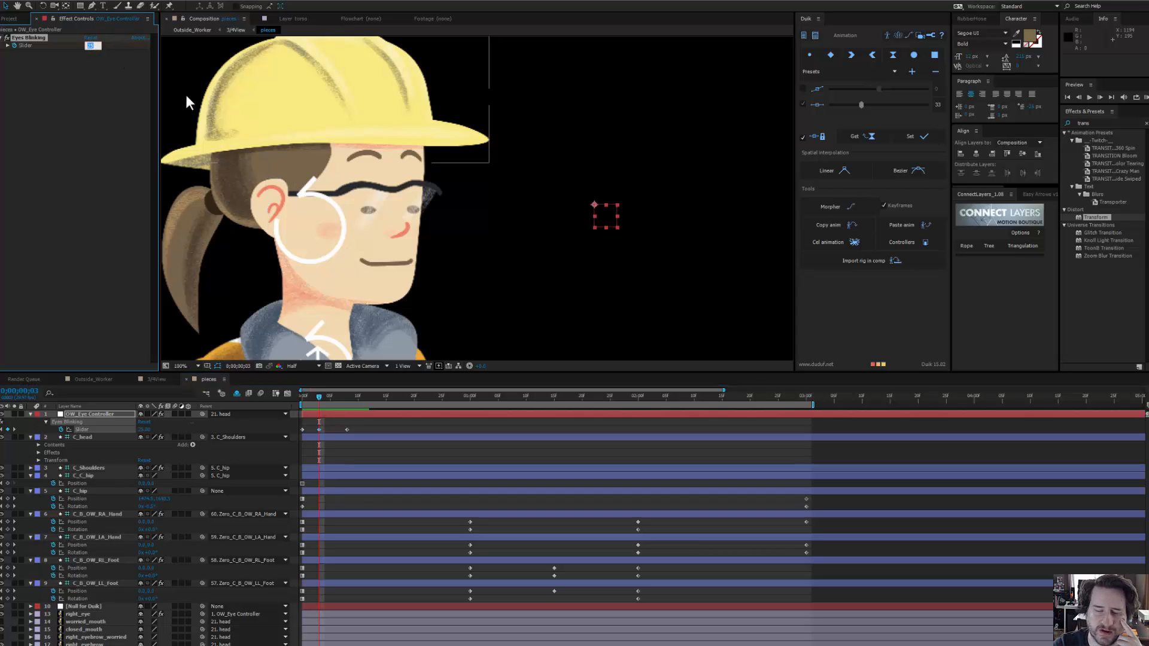
type("15")
key("Return")
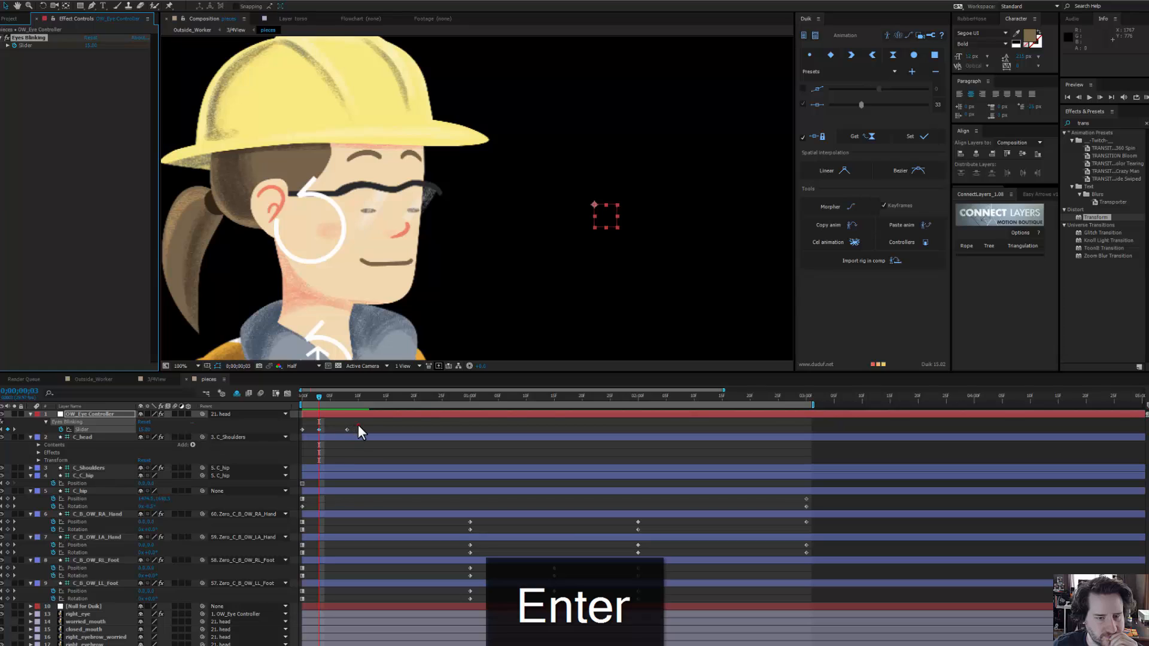
Step: Move the middle Eyes Blinking keyframe to frame 2 and the last one to frame 6, and return to the start
left_click(323, 428)
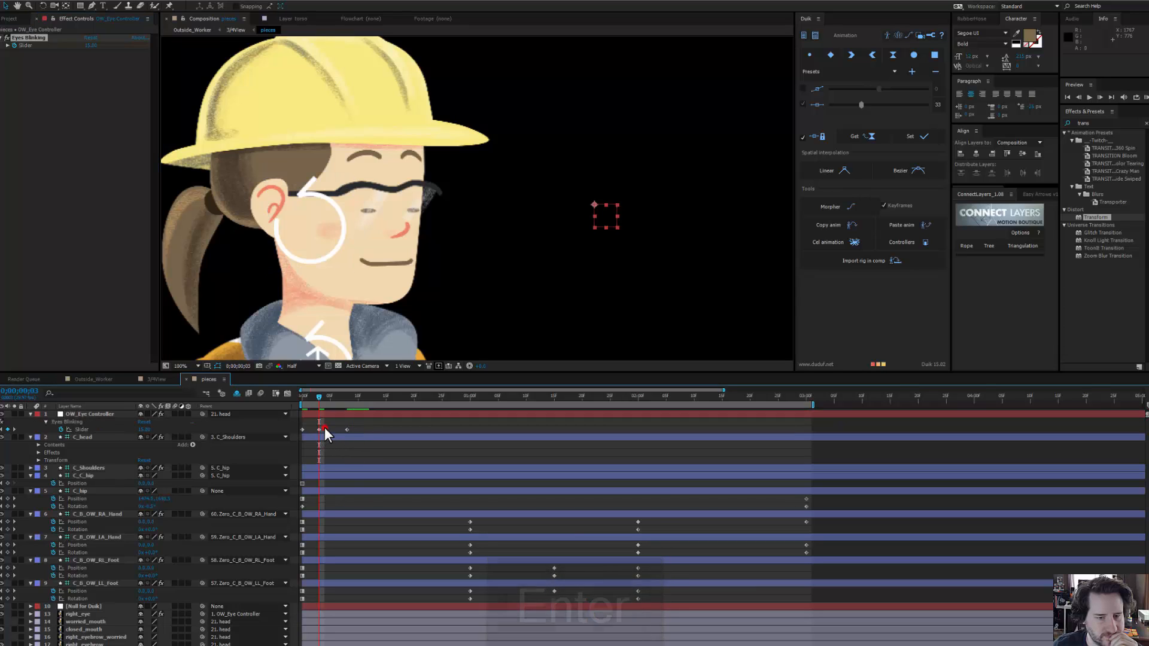
left_click(321, 429)
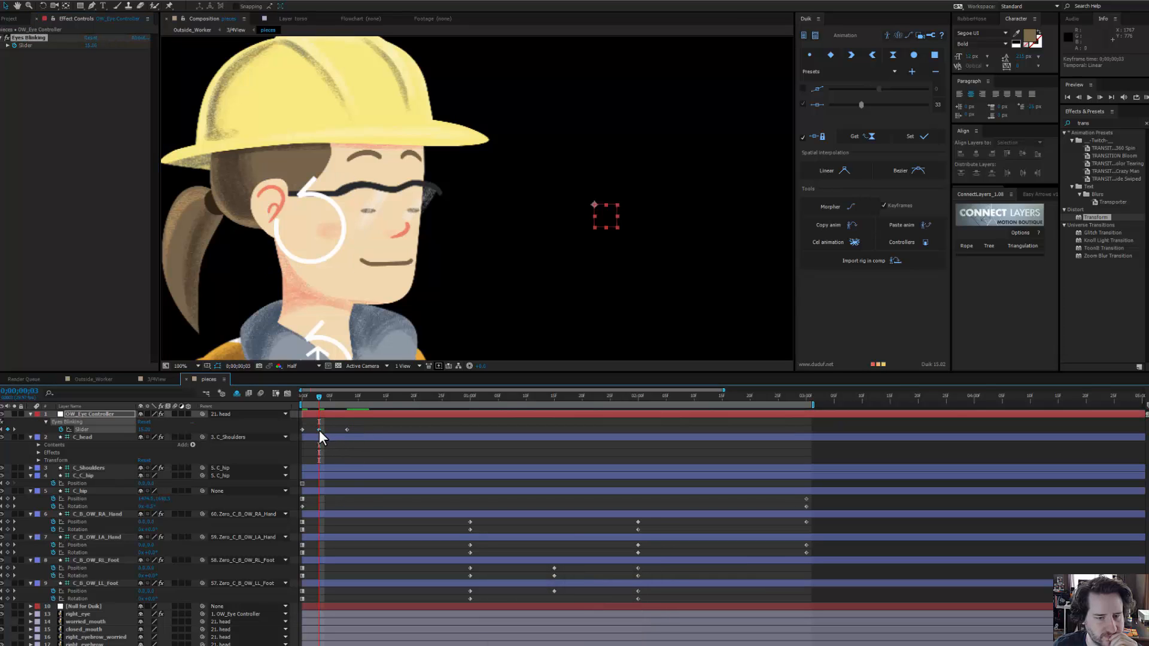
left_click_drag(318, 430, 279, 405)
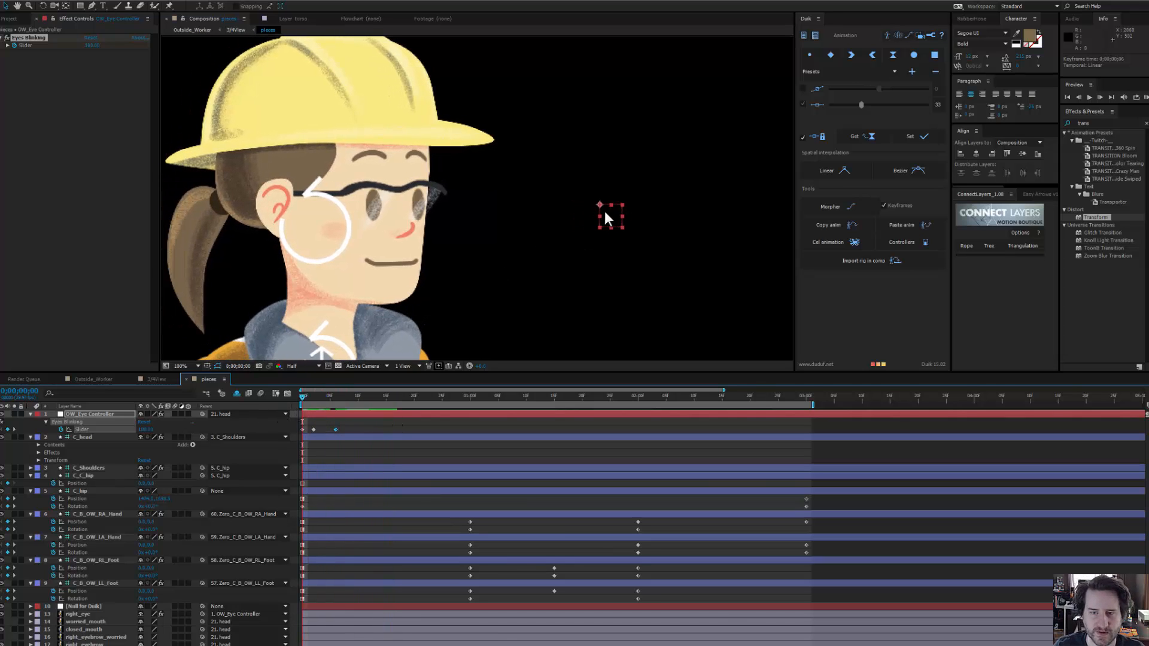
Step: Try moving the OW_Eye Controller in the composition to shift the eyes, and undo the move
mouse_move(607, 212)
left_mouse_down()
mouse_move(597, 221)
mouse_move(597, 203)
left_mouse_up()
key("ctrl+z")
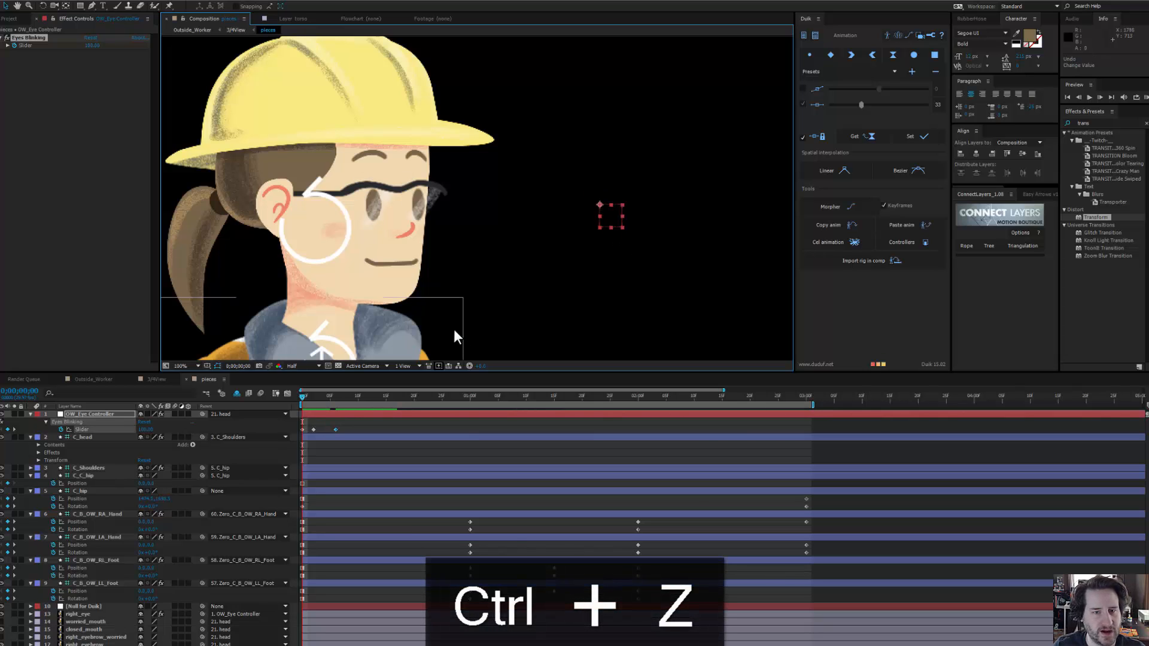
Step: Scrub to 0;00;01;19 and apply Easy Ease to the first and last Eyes Blinking keyframes of OW_Eye Controller
left_click_drag(308, 398, 756, 418)
left_click_drag(641, 410, 577, 410)
left_click(86, 414)
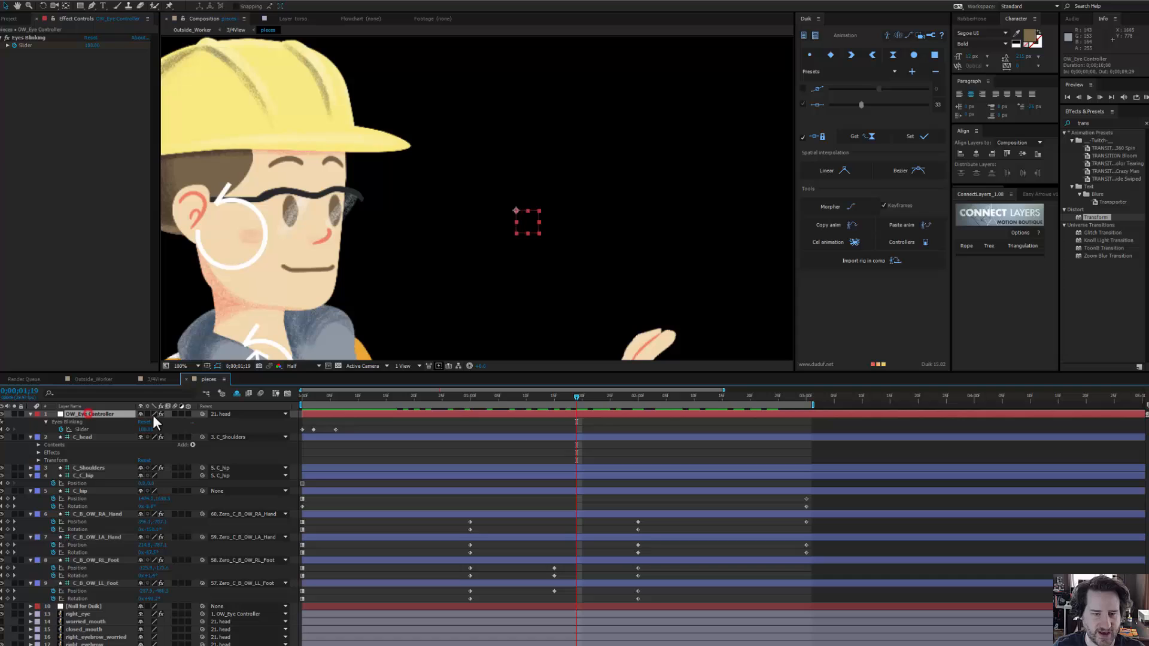
left_click_drag(347, 426, 301, 432)
left_click(336, 429)
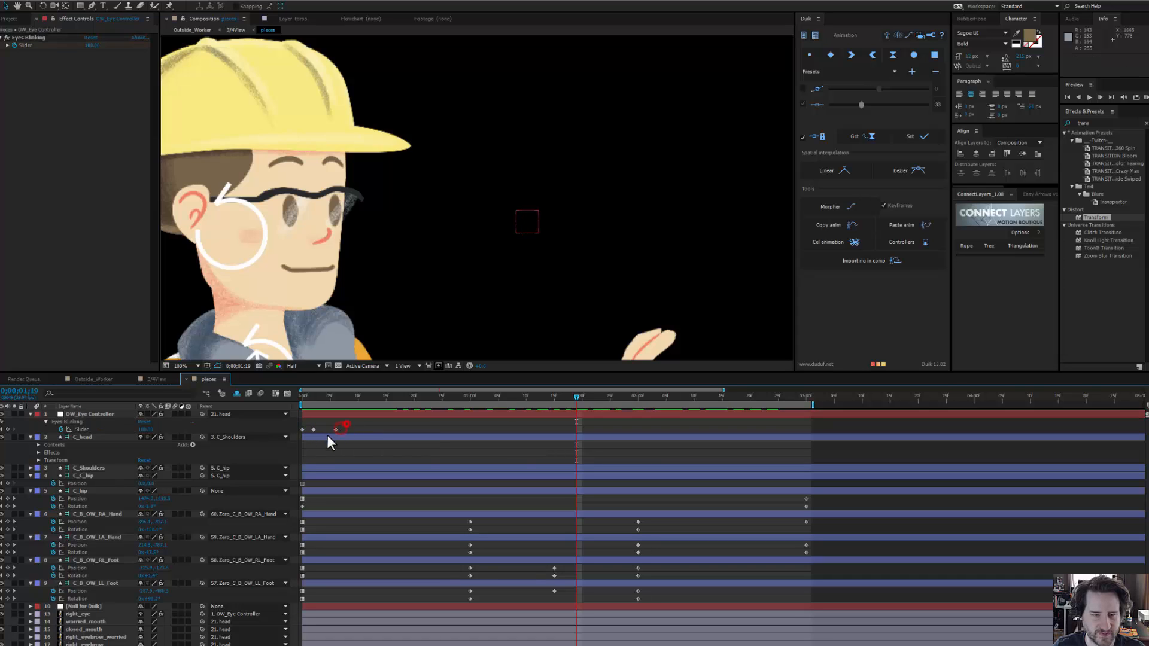
key("F9")
left_click(302, 430)
key("F9")
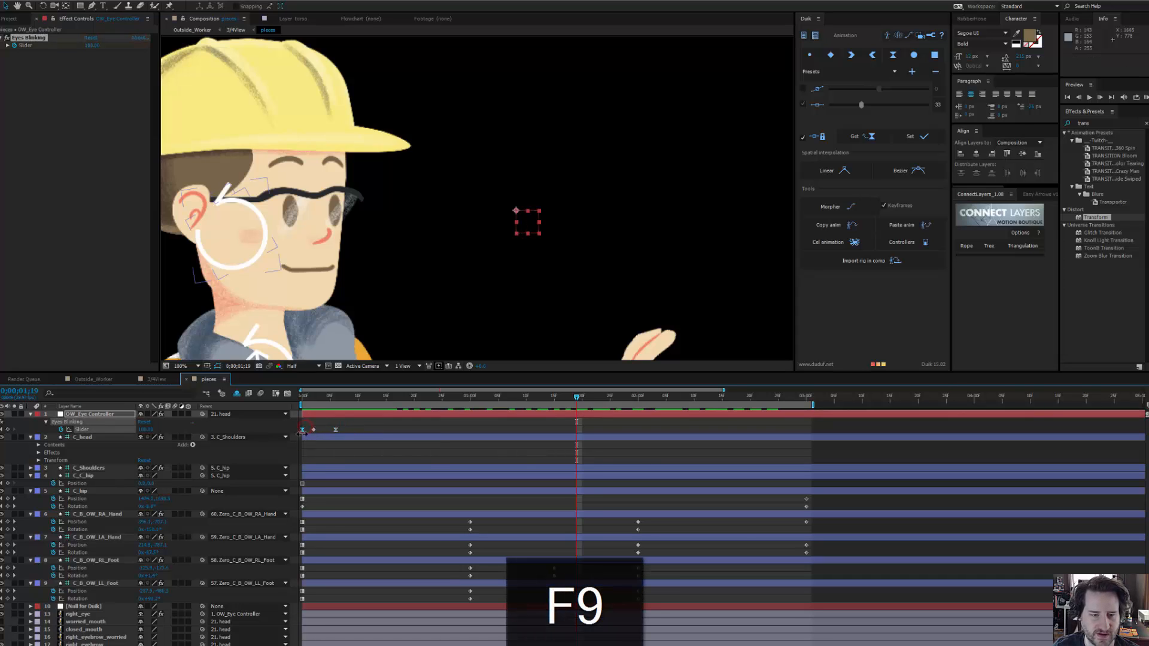
Step: Turn the last Eyes Blinking keyframe into a hold keyframe and try the same on the first
right_click(335, 431)
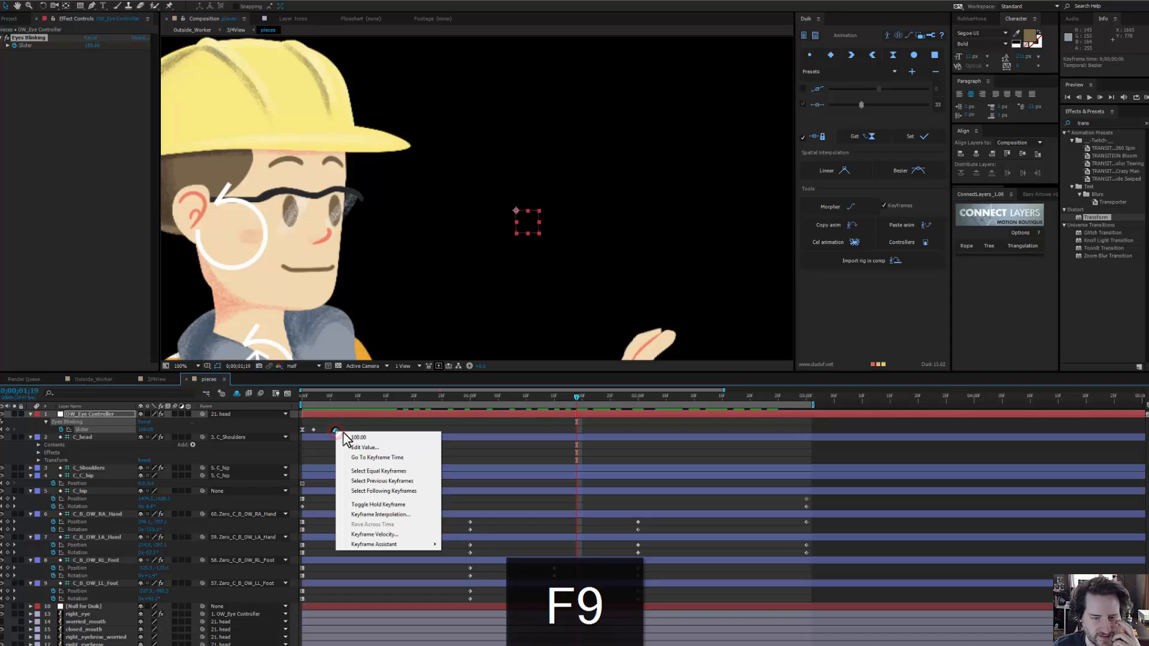
left_click(359, 506)
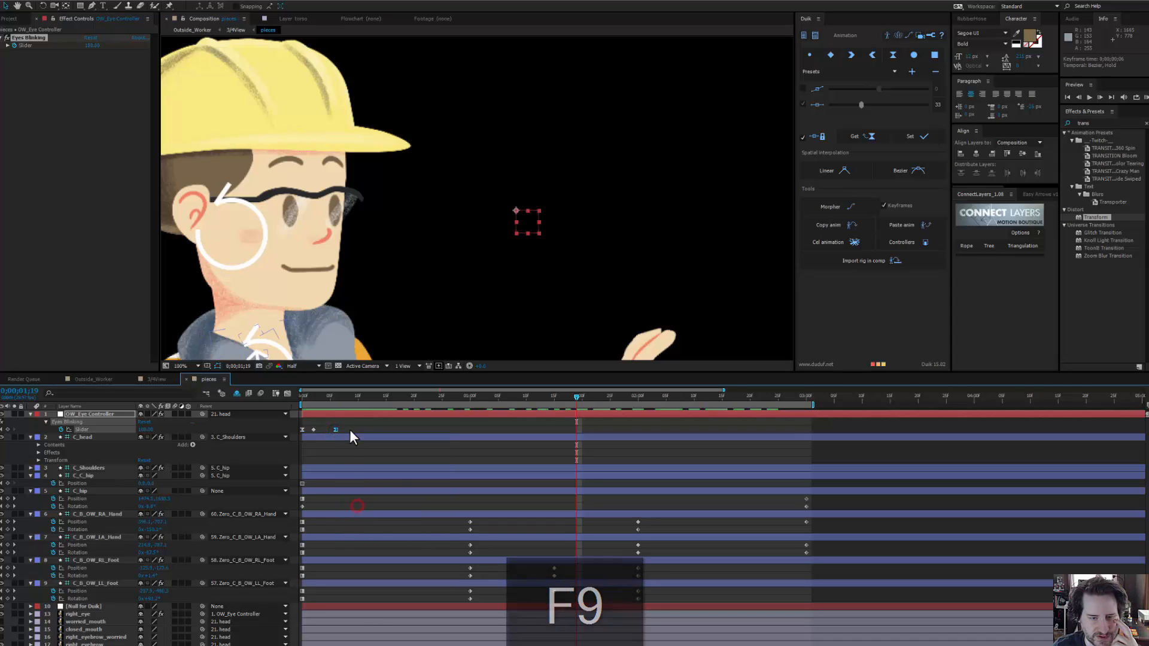
left_click(302, 430)
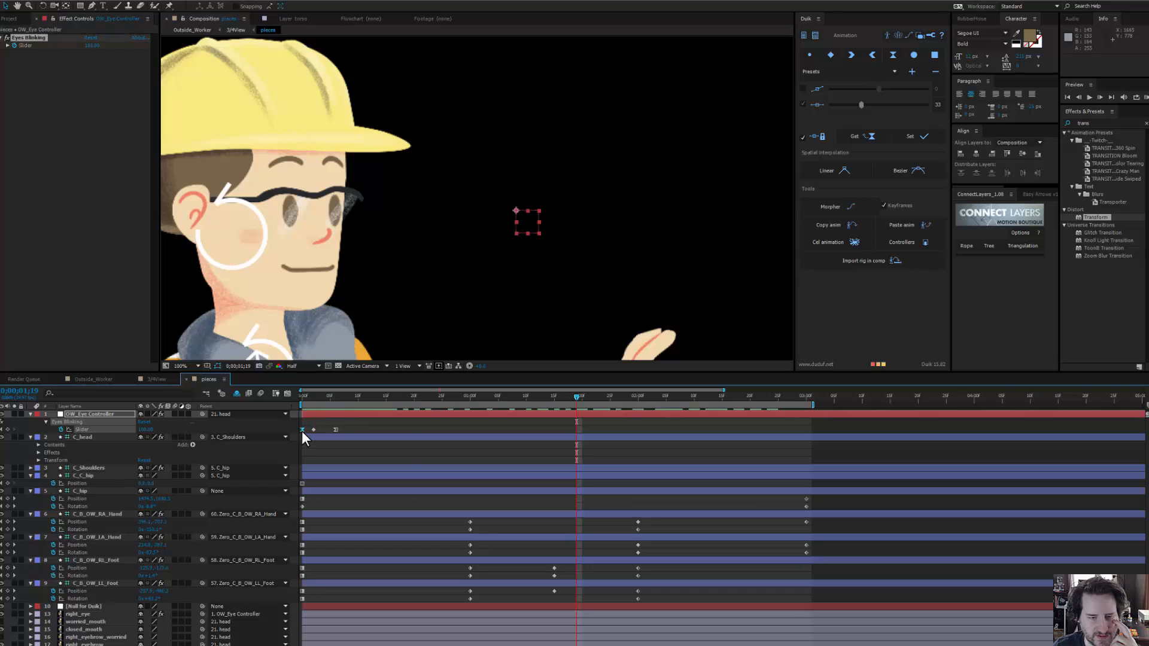
right_click(303, 430)
left_click(326, 505)
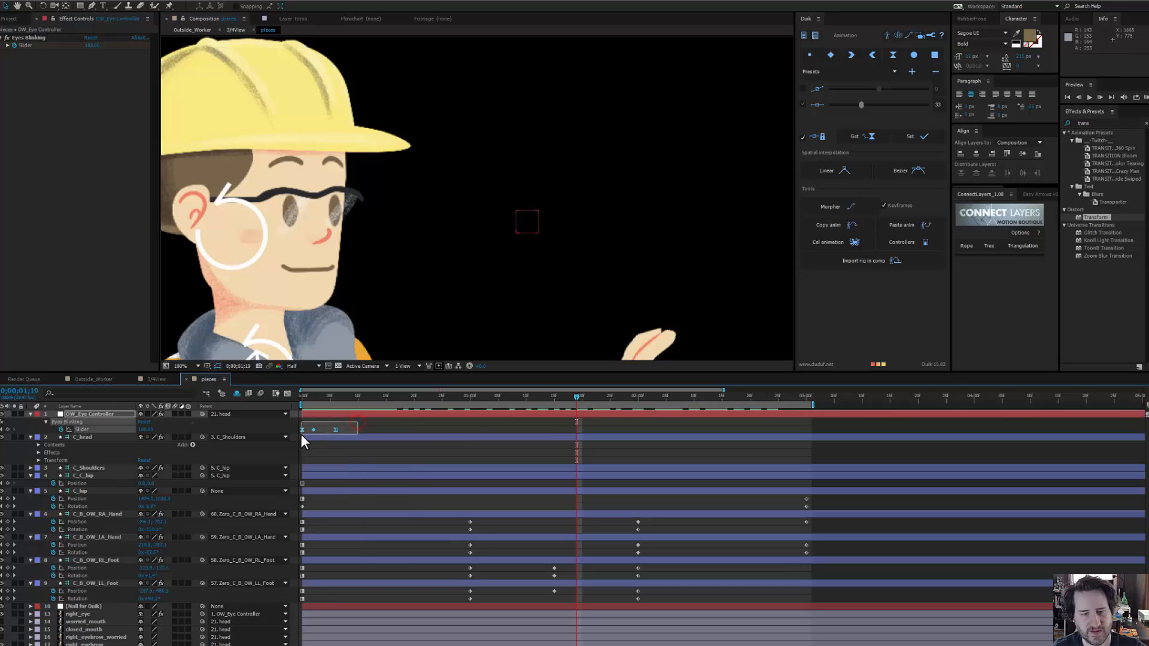
Step: Copy the three Eyes Blinking keyframes and paste them at 0;00;01;19 and again shortly after the two-second mark
key("ctrl+v")
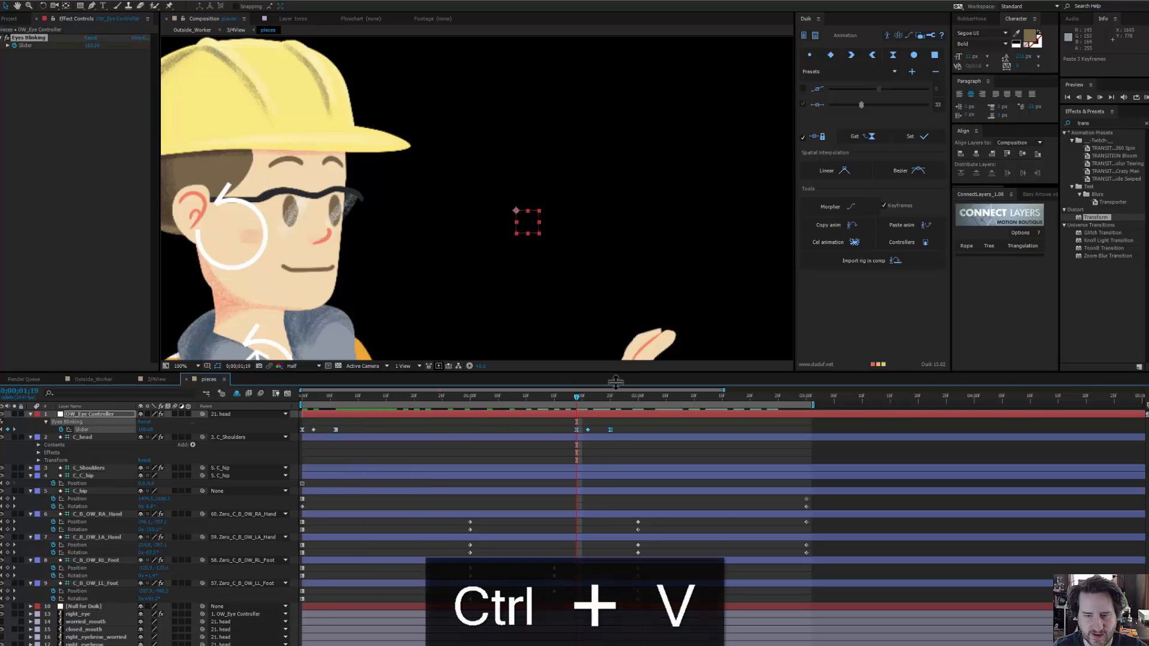
left_click_drag(661, 394, 695, 393)
key("ctrl+v")
Step: Preview the blinking animation from near its start and scrub to 0;00;01;08
key("space")
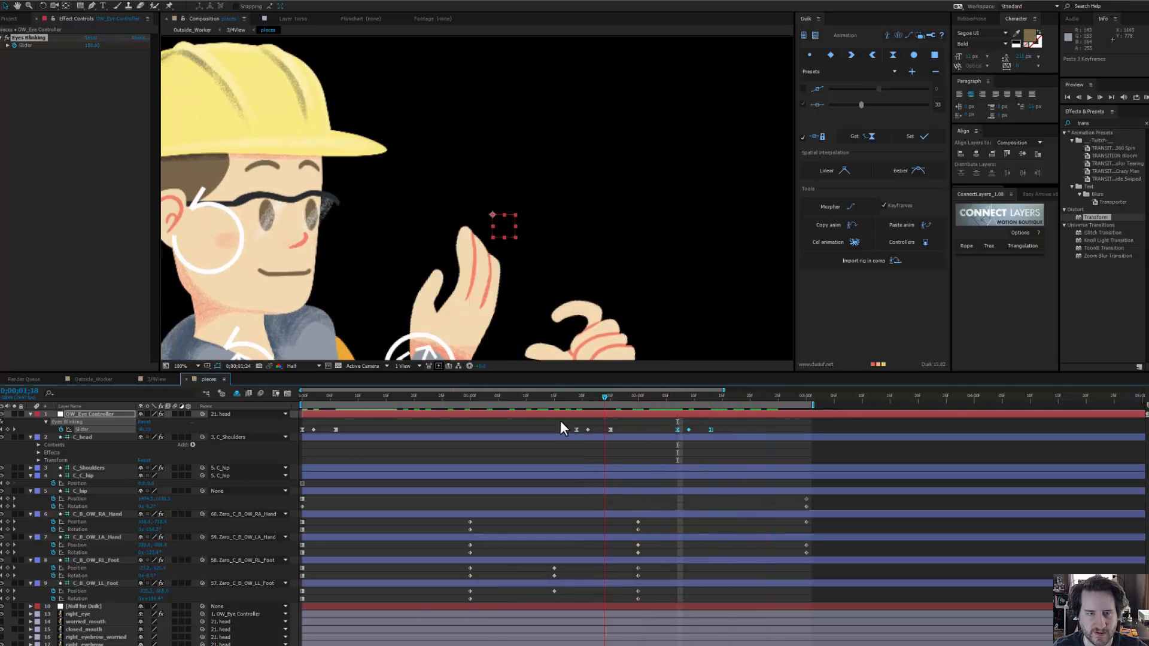
left_click_drag(427, 420, 319, 408)
scroll(447, 274, "down", 1)
left_click_drag(448, 274, 481, 272)
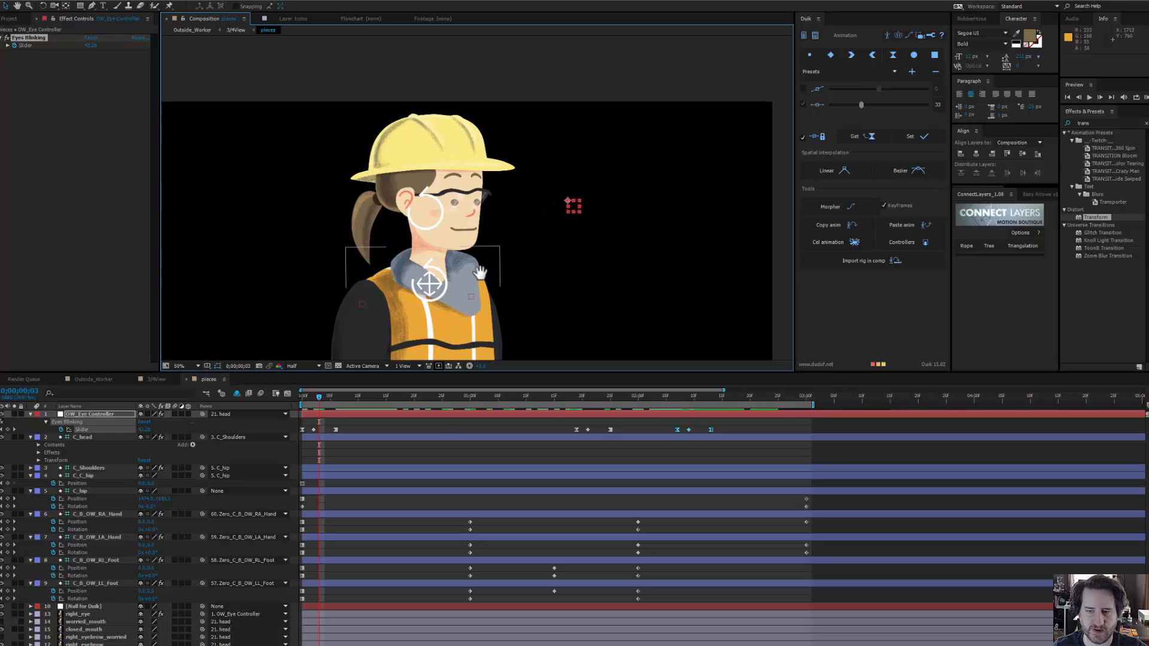
key("space")
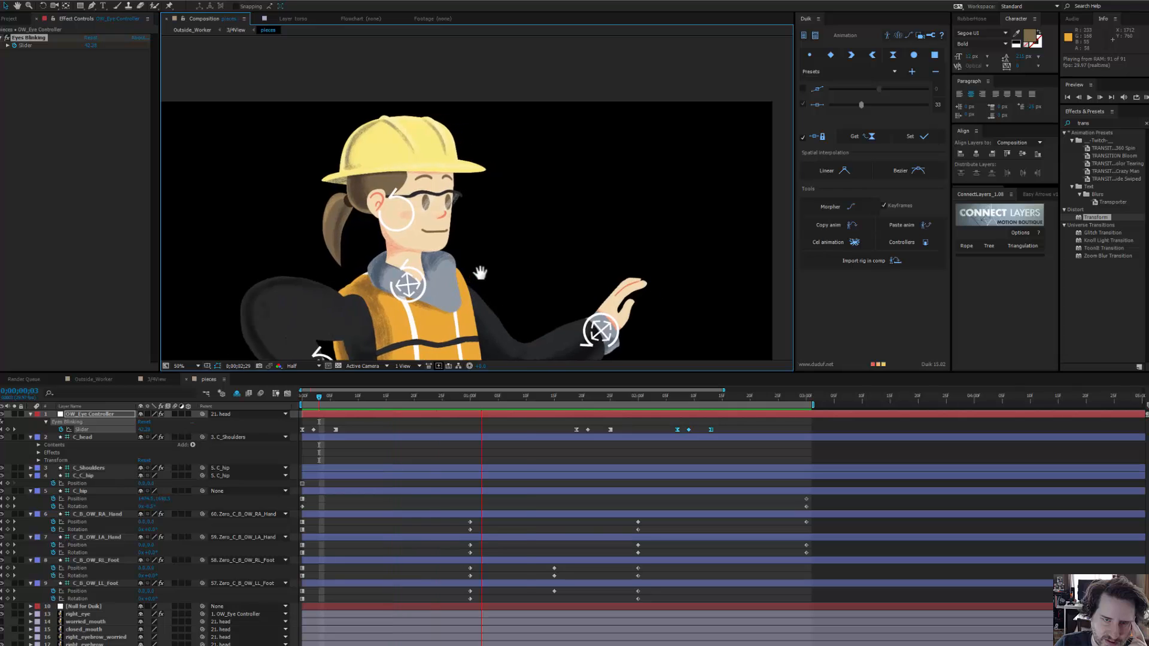
key("space")
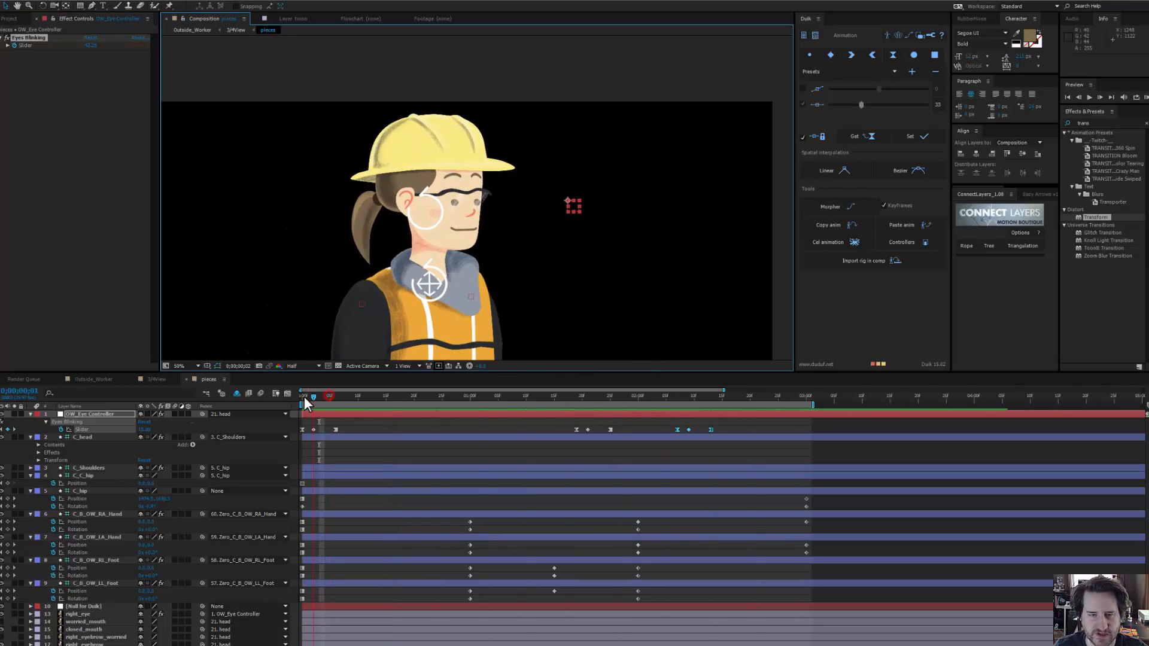
left_click_drag(304, 396, 516, 397)
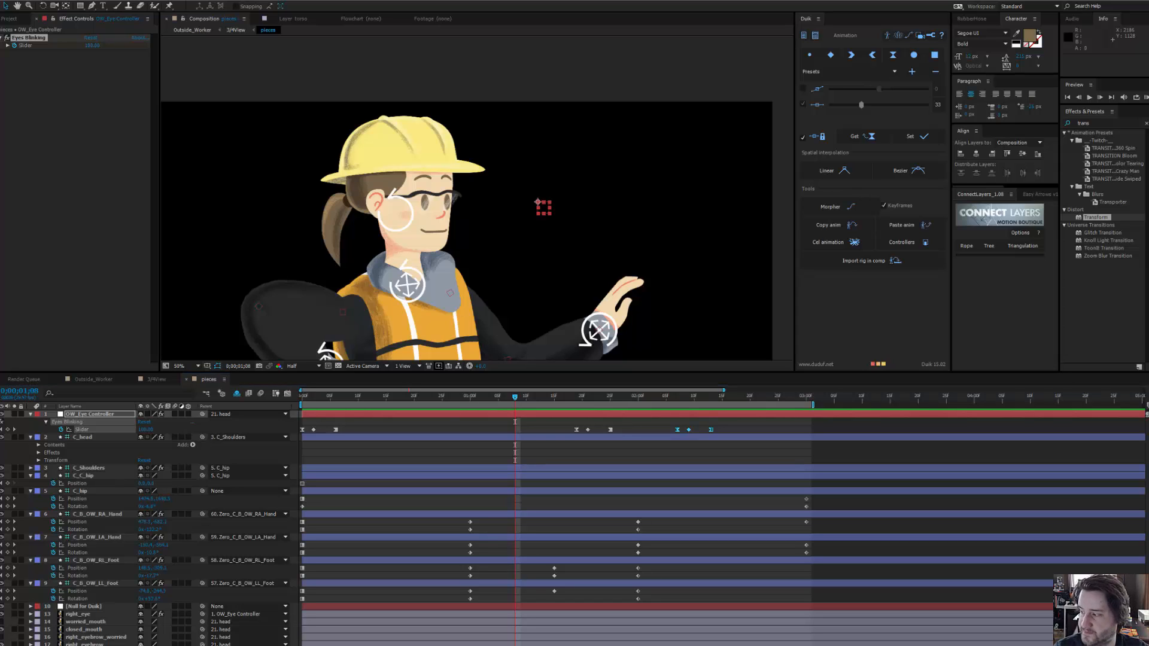
key("Return")
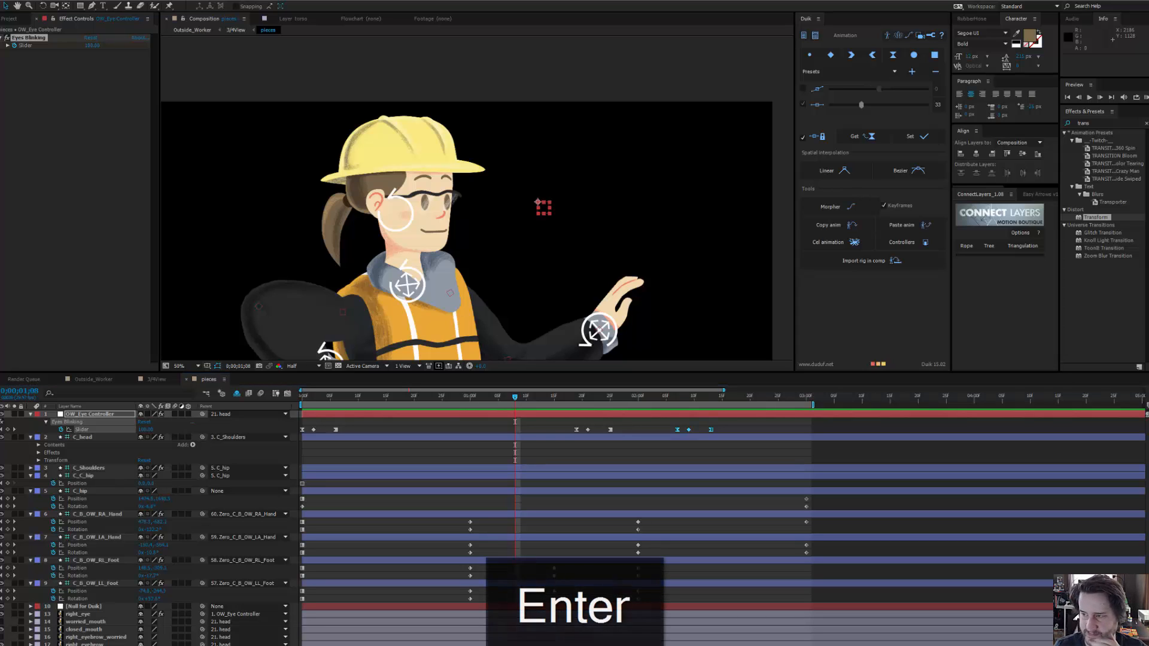
Step: Delete the unused Eye Blinking slider effect from the C_head controller
left_click(325, 221)
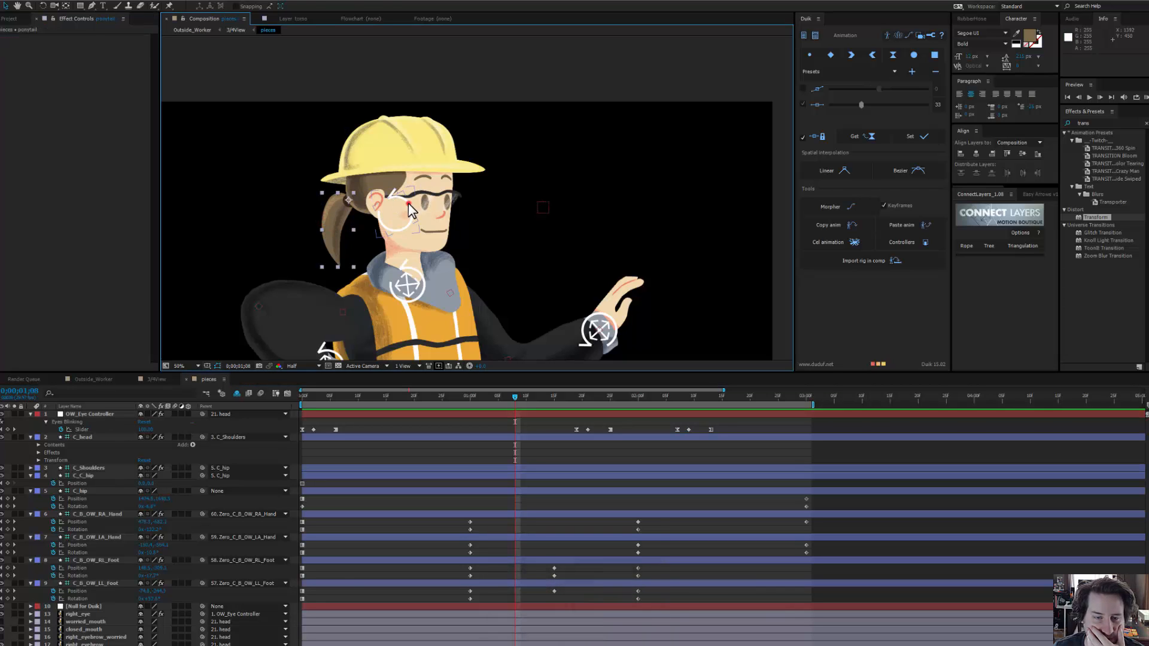
left_click(410, 201)
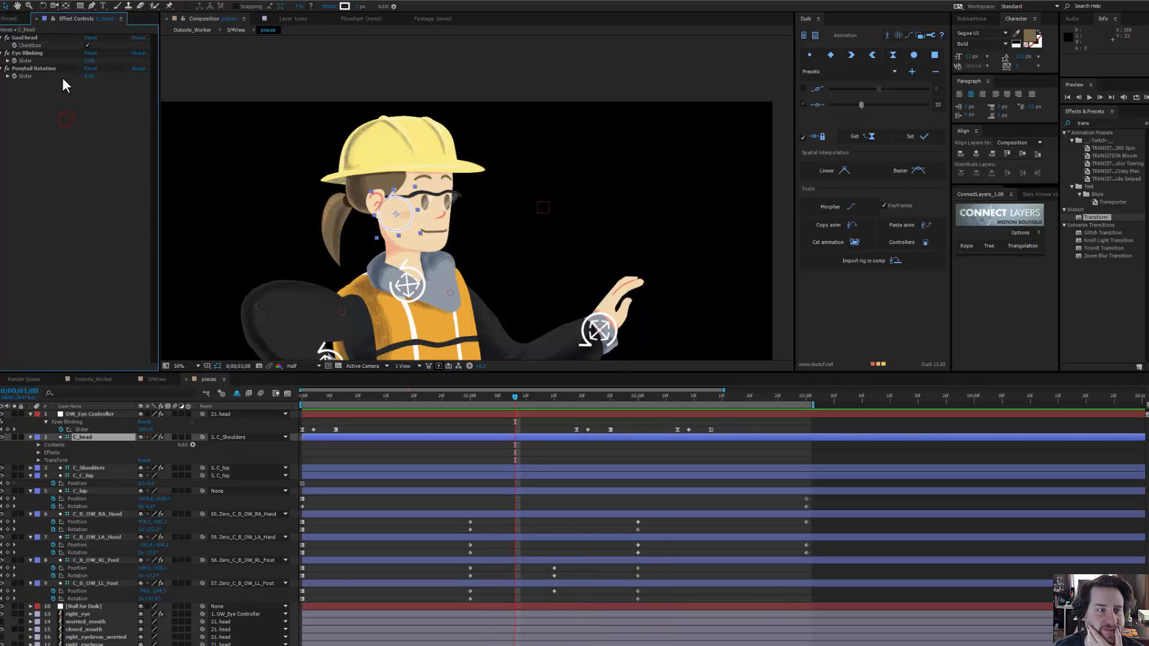
left_click(42, 53)
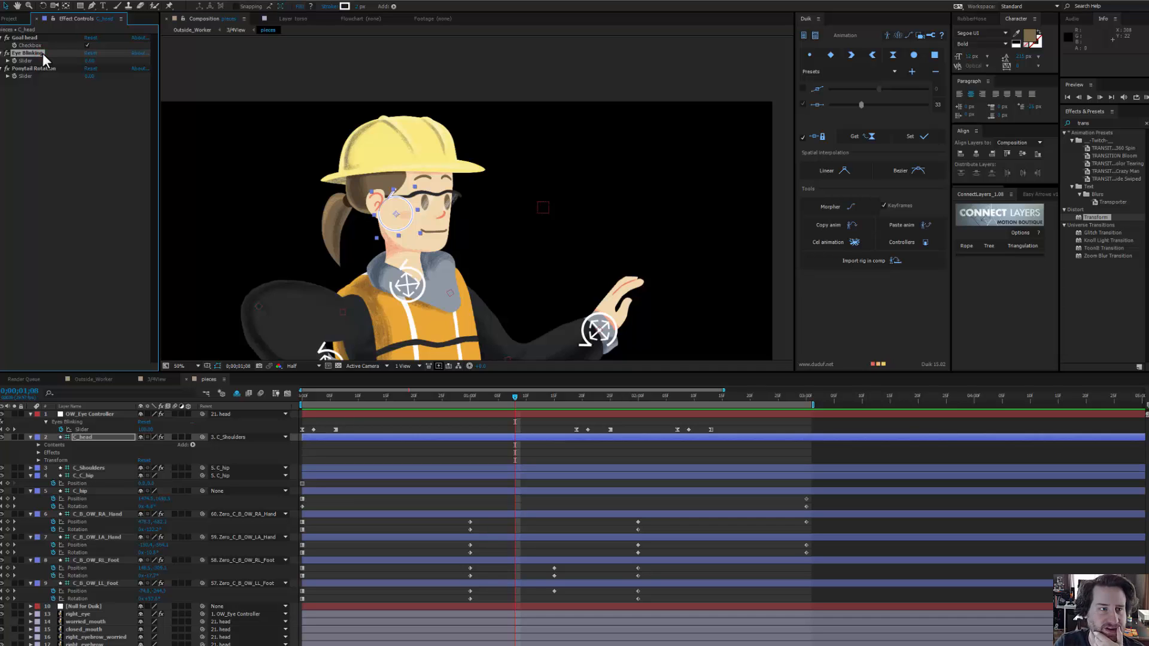
key("Delete")
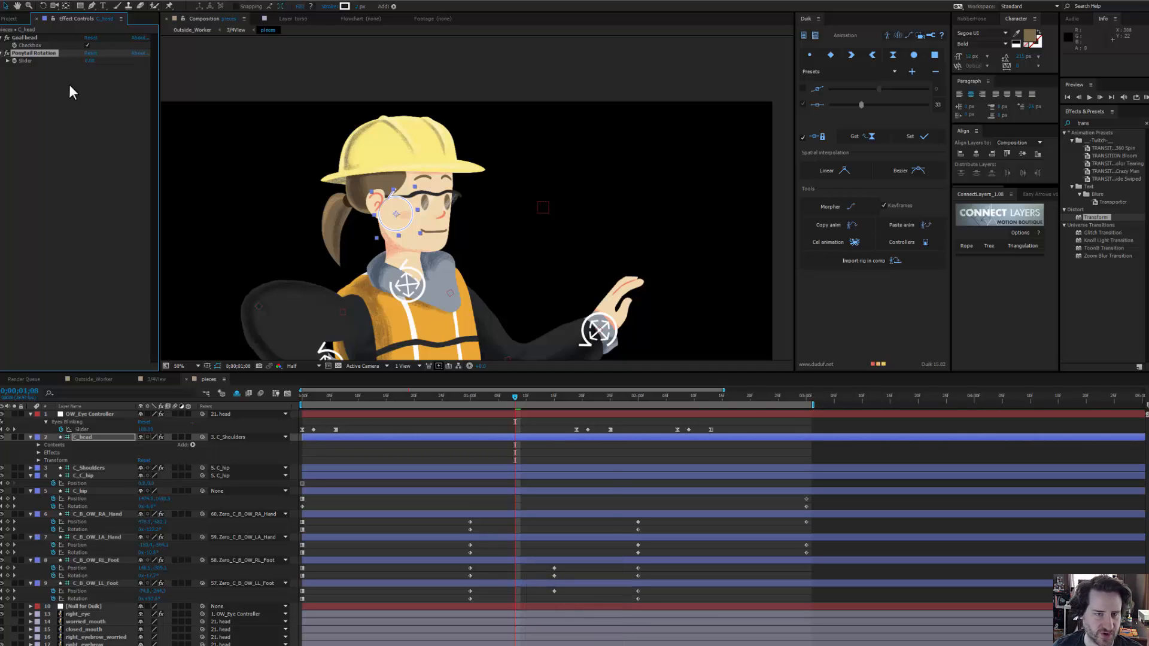
Step: Select the ponytail and C_head in turn to examine the Ponytail Rotation slider on the head controller
left_click(330, 202)
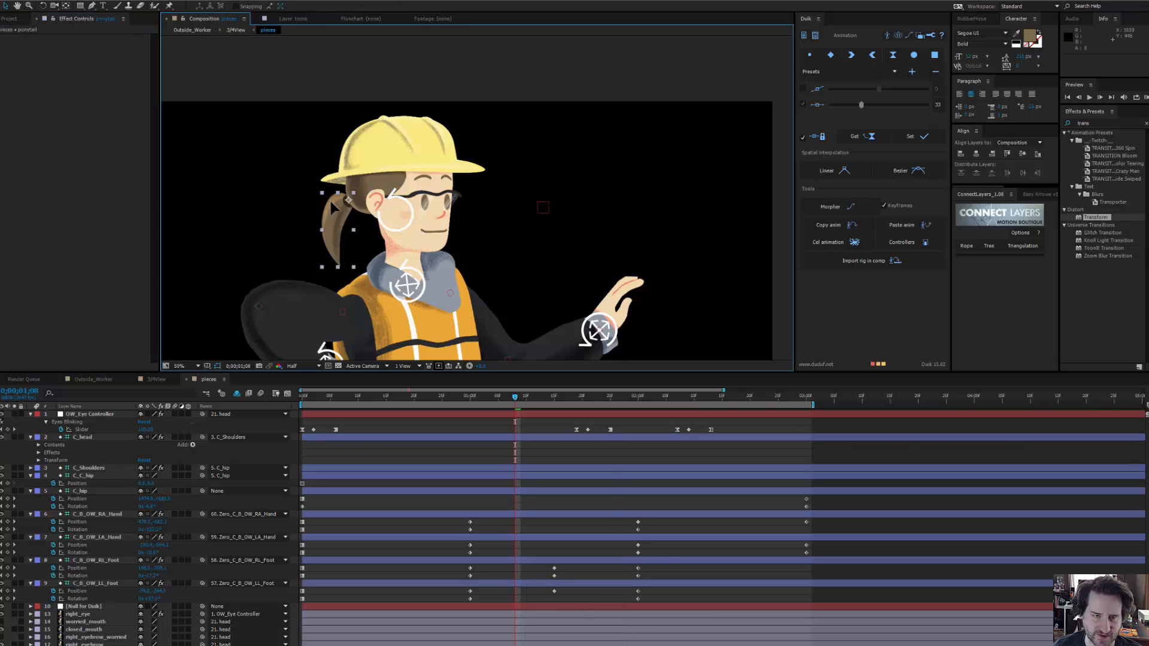
left_click(401, 200)
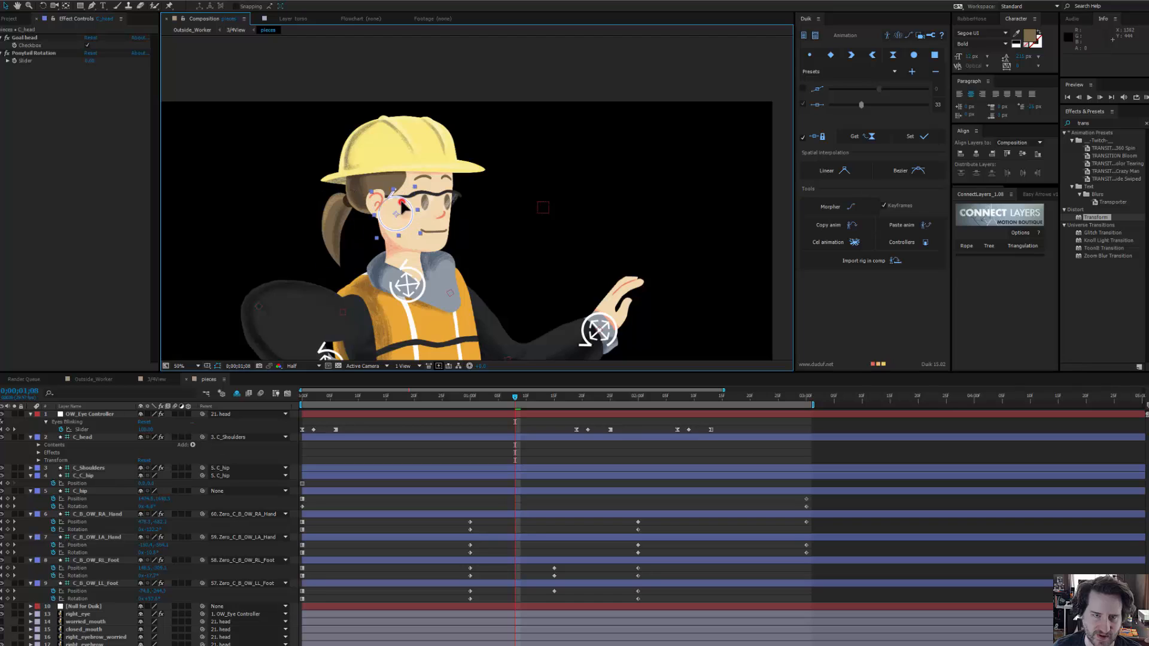
left_click(338, 202)
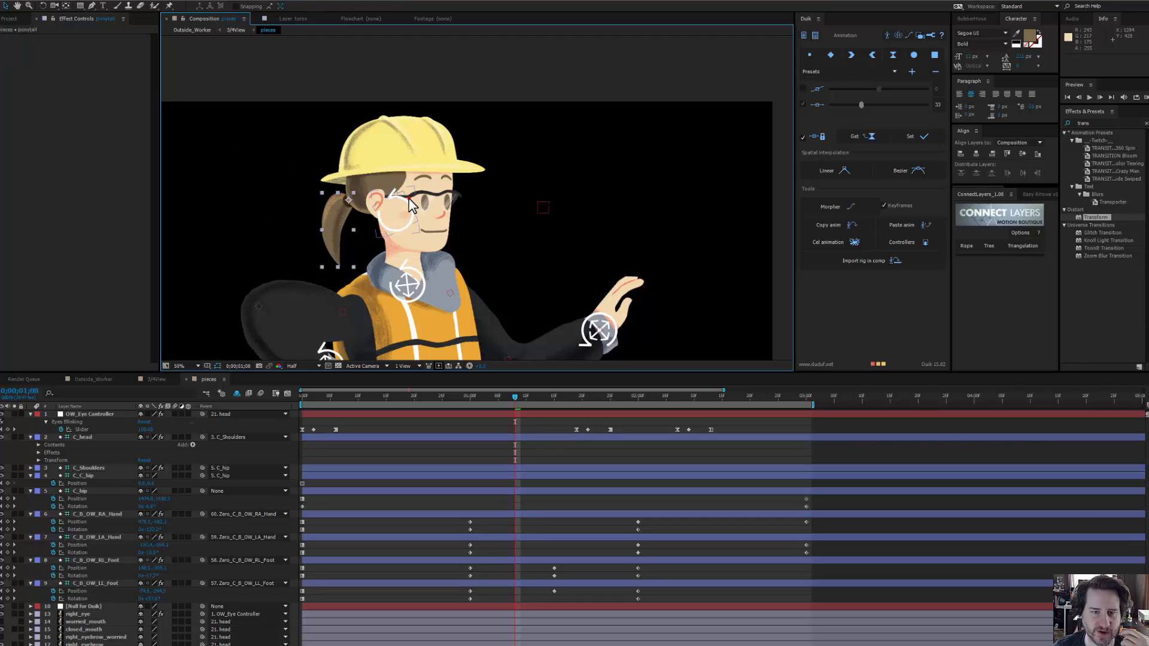
left_click(410, 201)
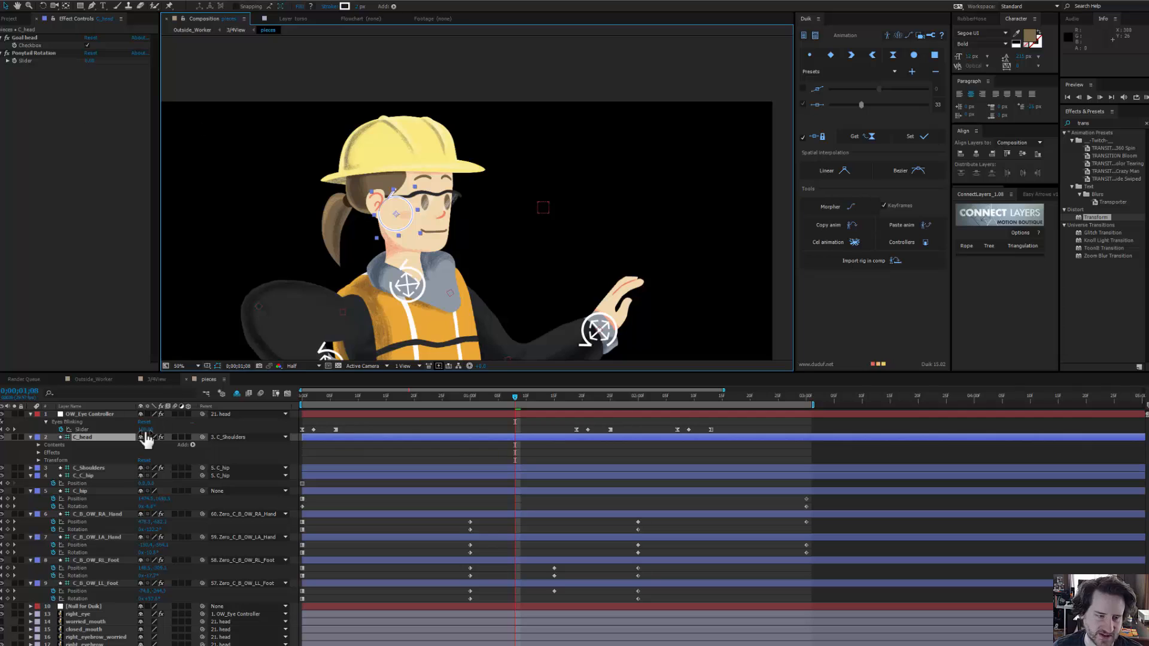
Step: Add the ponytail to the C_head selection and reveal the Rotation property of both layers
left_click(332, 227, "shift")
scroll(211, 418, "down", 1)
scroll(91, 466, "down", 6)
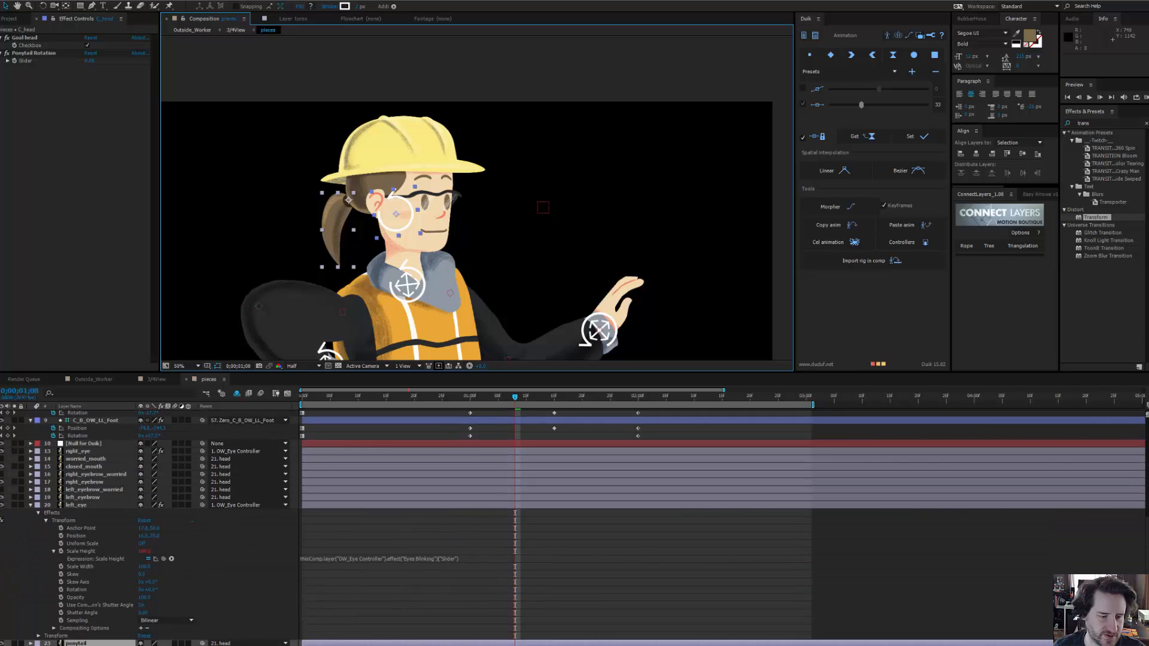
scroll(96, 598, "down", 1)
scroll(95, 637, "up", 7)
scroll(338, 210, "up", 2)
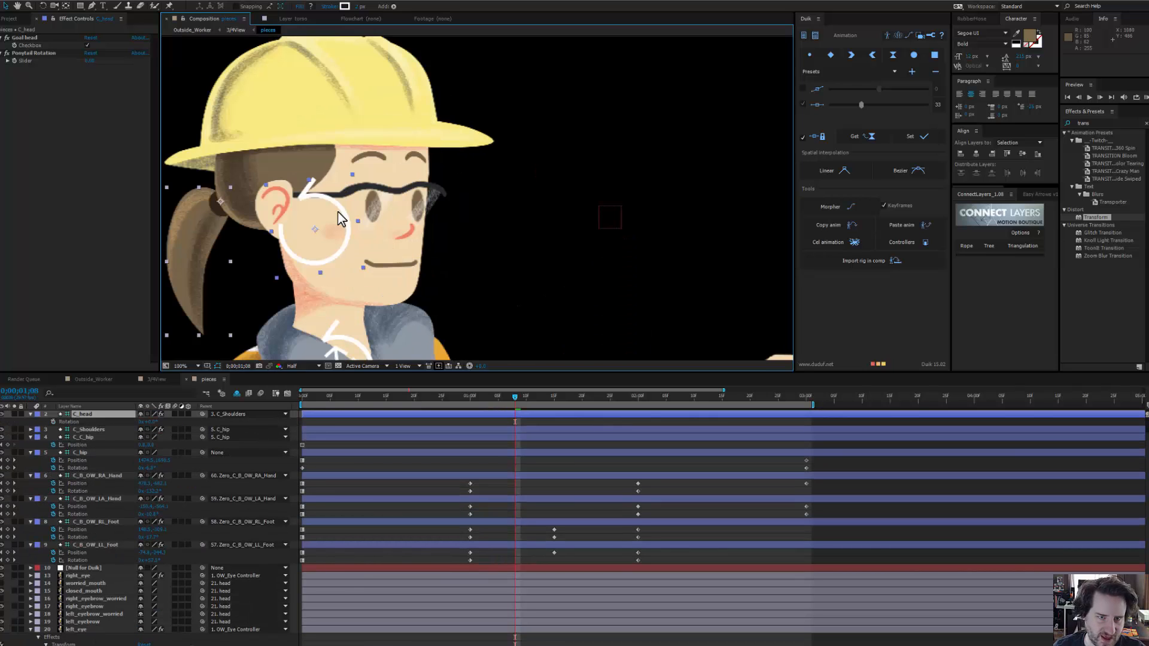
Step: Try rotating the ponytail on its own around its current anchor point, and undo the rotation
left_click_drag(195, 228, 305, 206)
key("w")
key("ctrl+z")
left_click(578, 207)
left_click(281, 215)
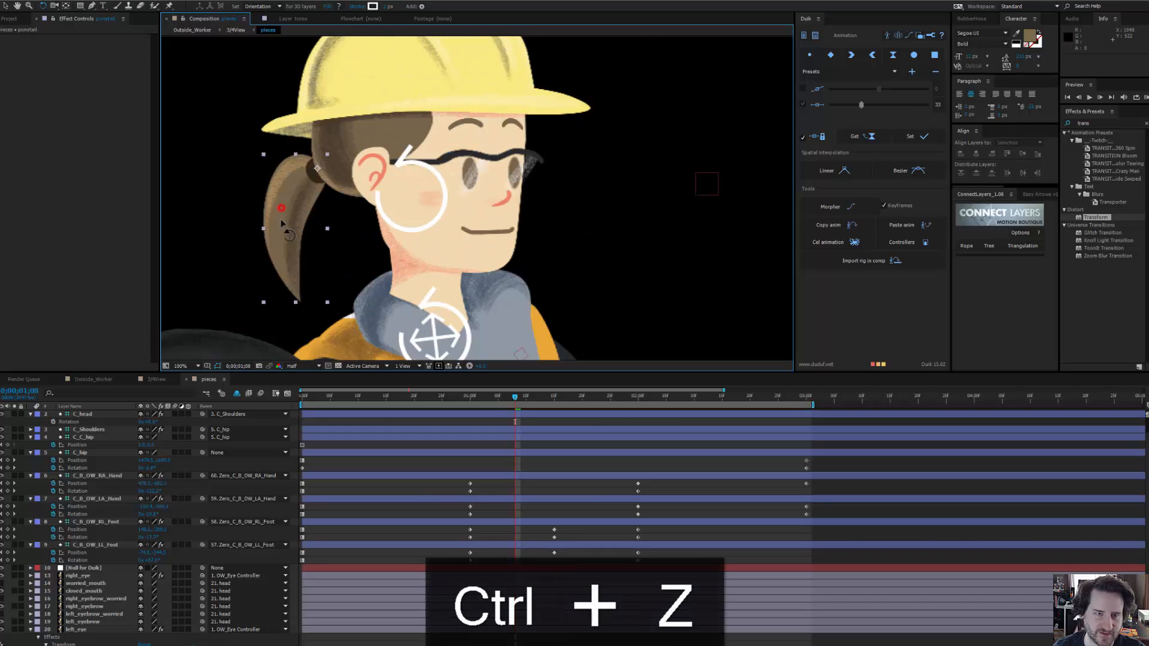
mouse_move(292, 208)
left_mouse_down()
mouse_move(264, 186)
mouse_move(233, 186)
mouse_move(282, 217)
left_mouse_up()
key("ctrl+z")
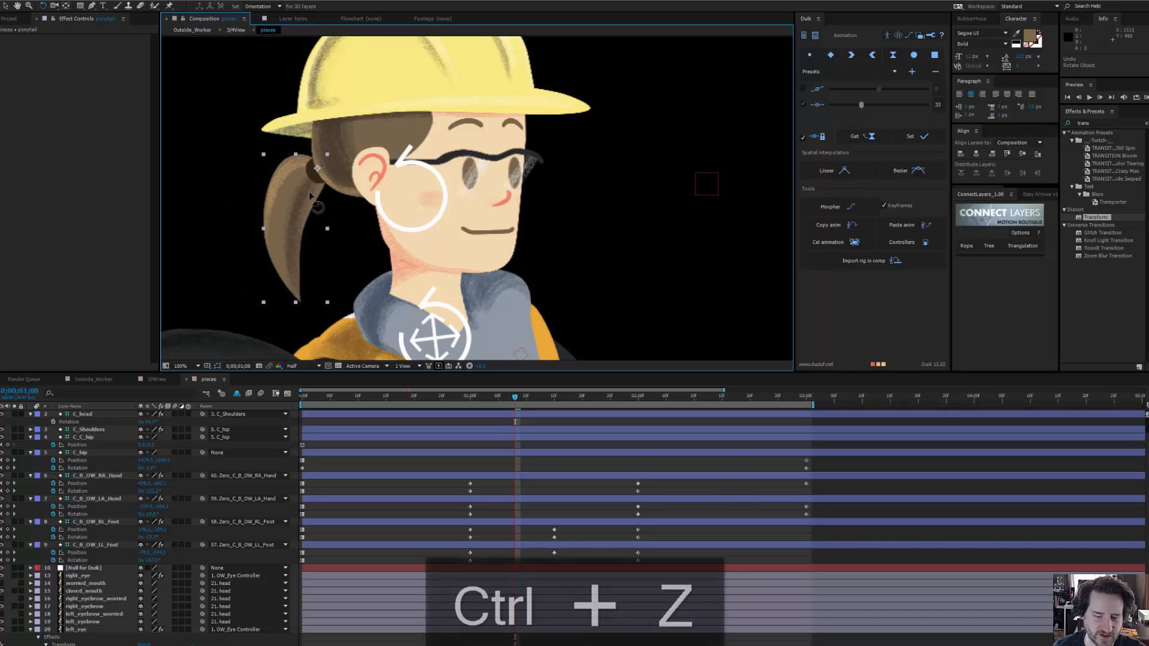
Step: Nudge the ponytail's anchor point where it meets the hair, test the pivot with a rotation and undo that rotation
key("y")
left_click_drag(318, 170, 317, 171)
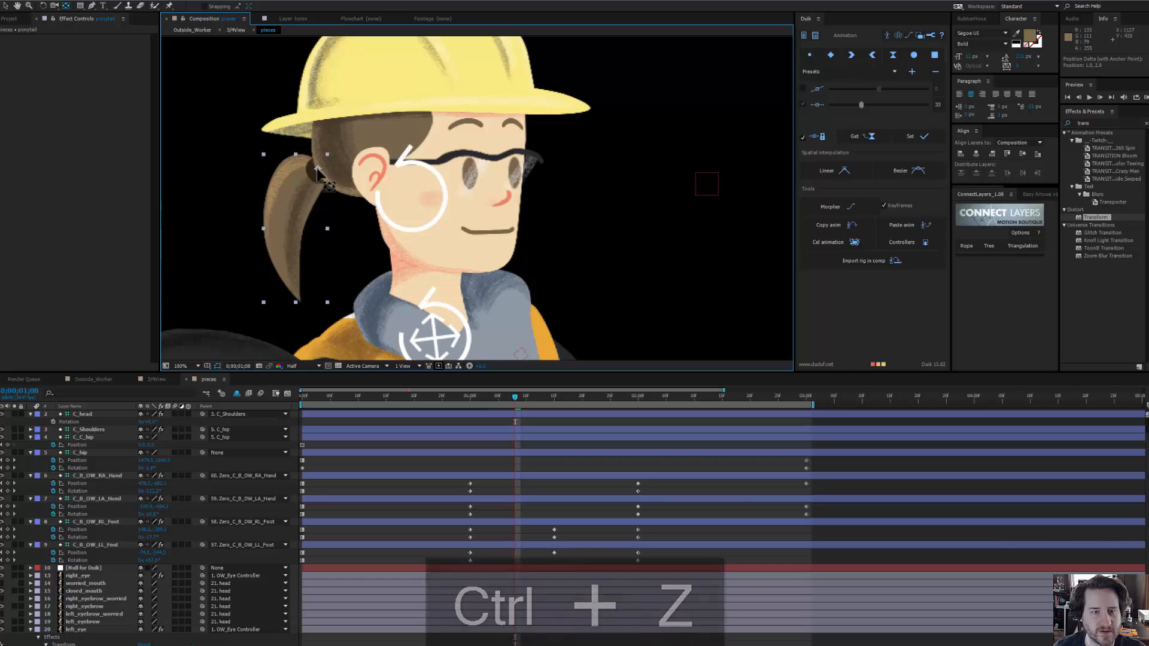
left_click_drag(320, 220, 300, 199)
key("ctrl+z")
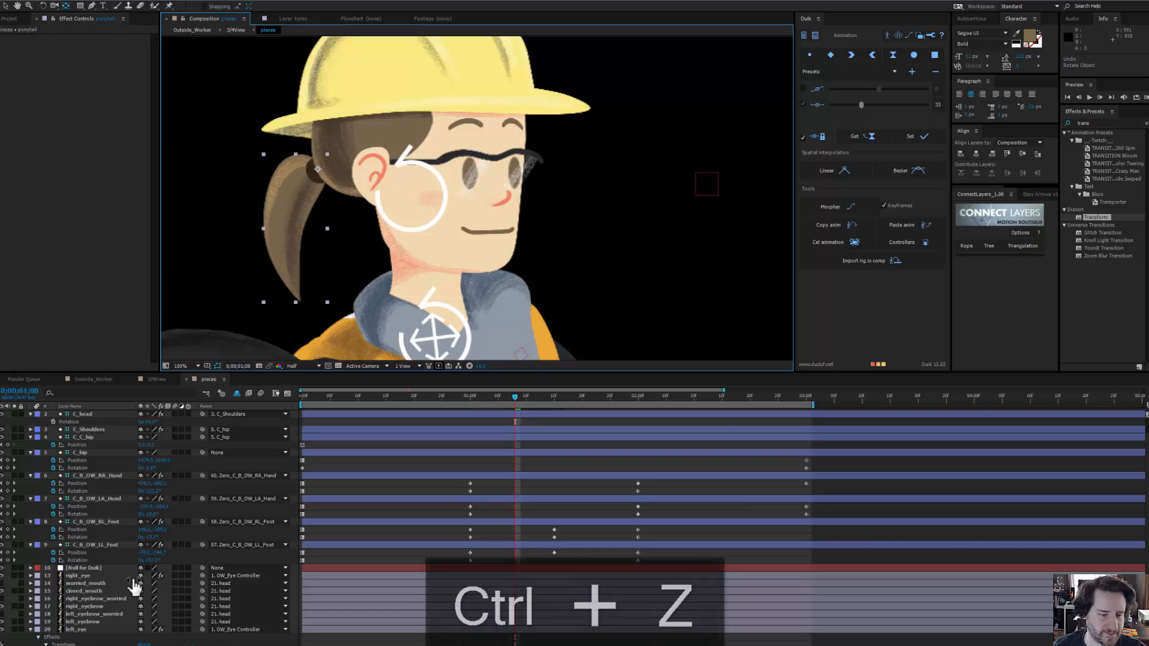
Step: Enable an expression on the ponytail layer's Rotation property
scroll(121, 544, "down", 5)
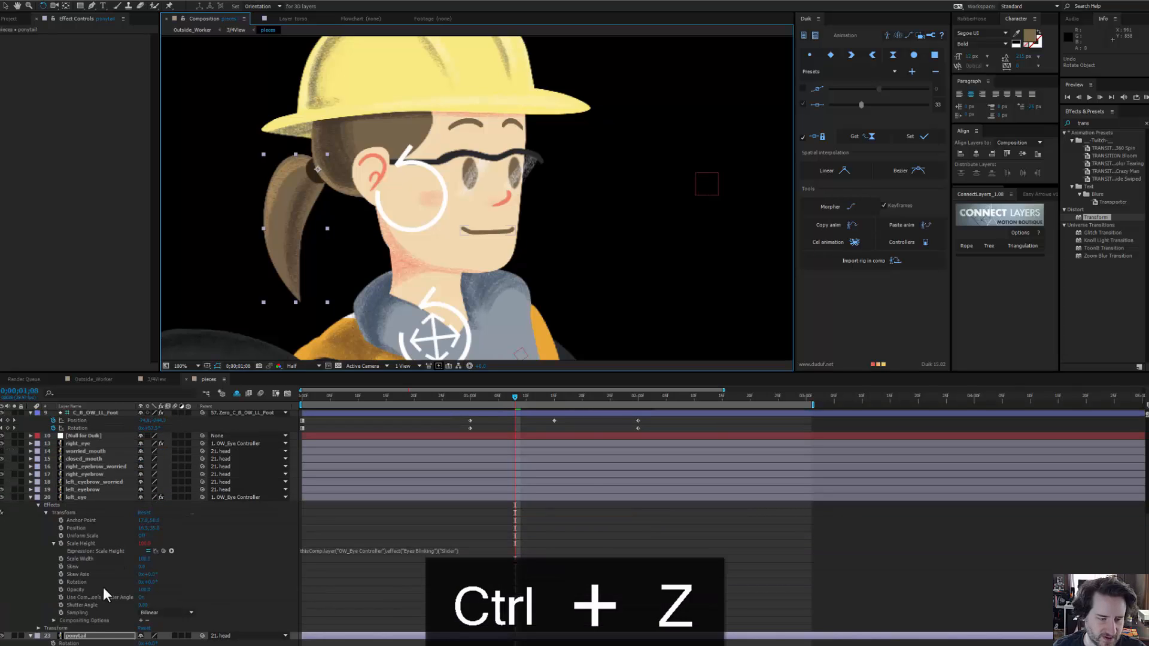
left_click(54, 643)
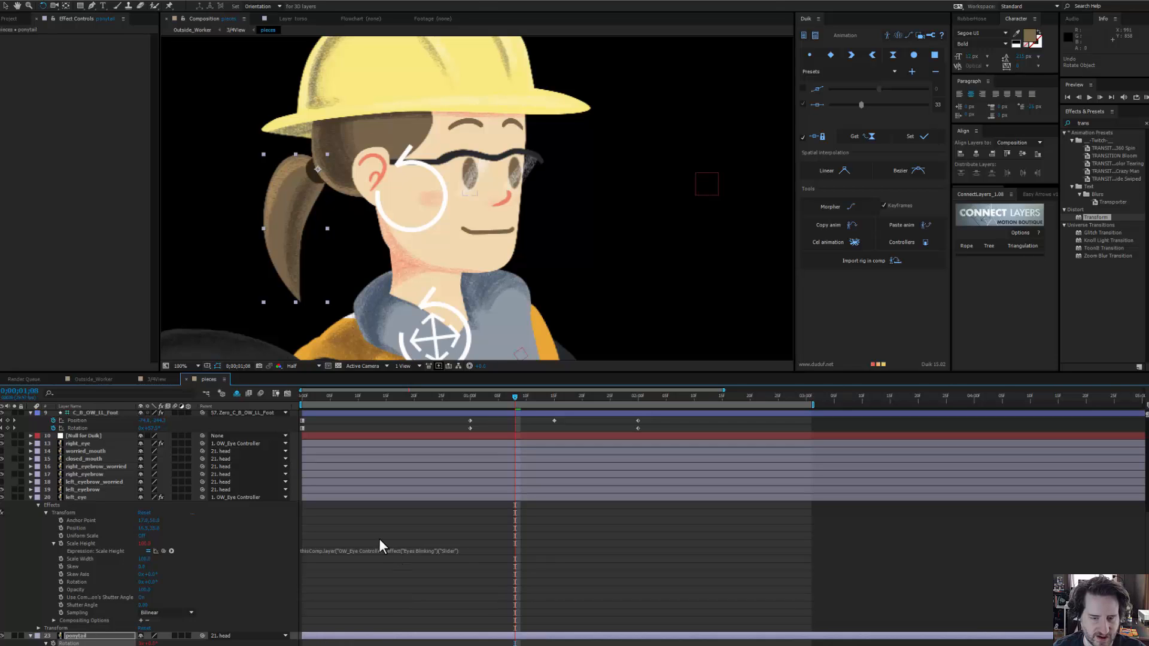
Step: Select the C_head controller and its Ponytail Rotation slider effect
scroll(89, 498, "up", 1)
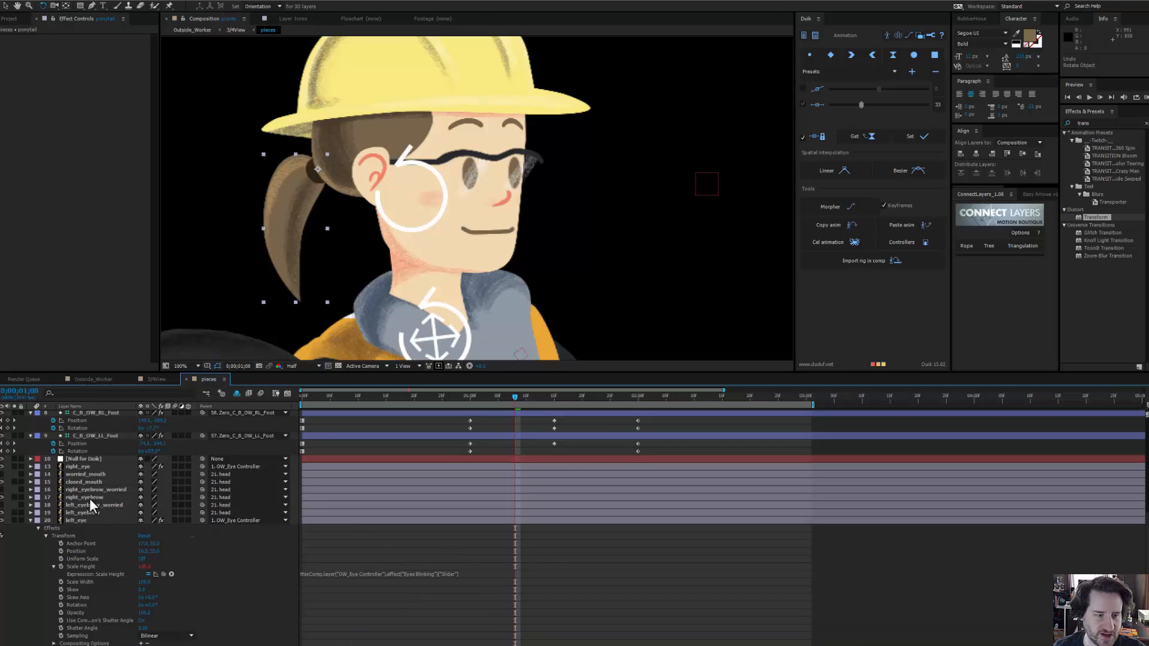
scroll(93, 467, "up", 5)
left_click(98, 413)
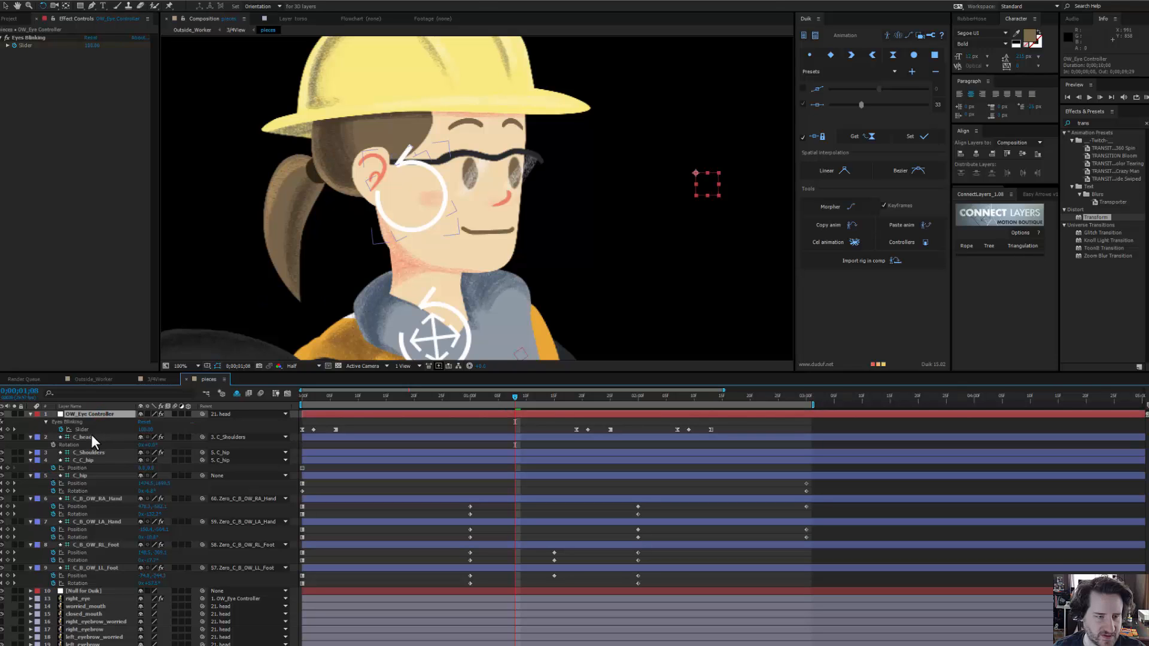
left_click(443, 179)
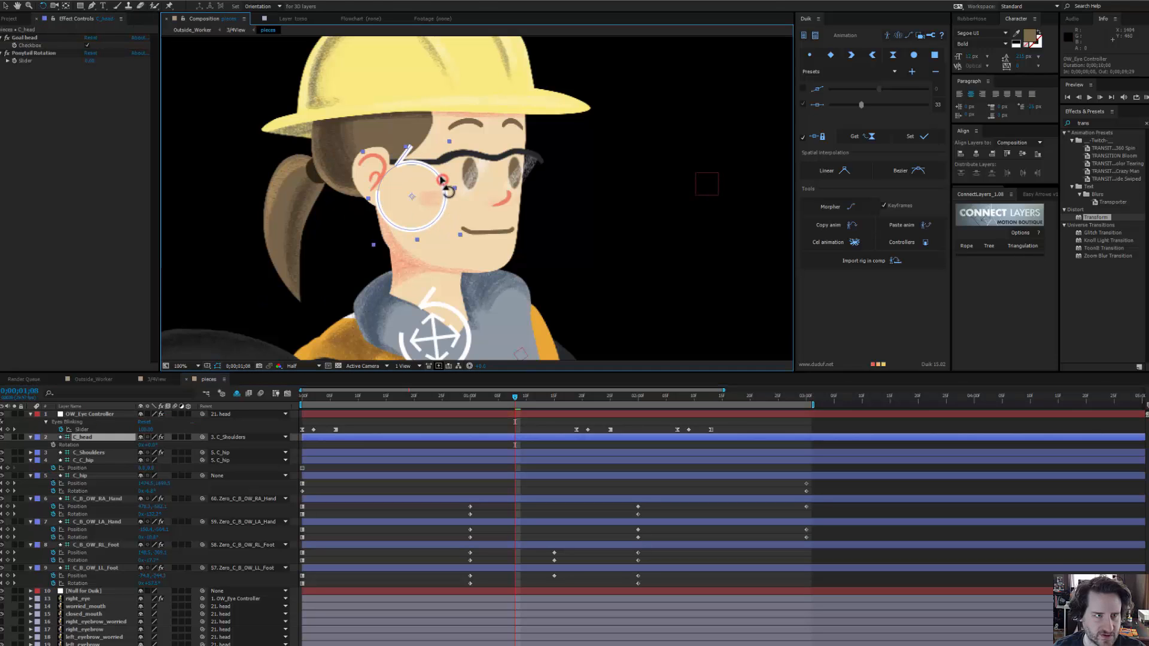
left_click(34, 51)
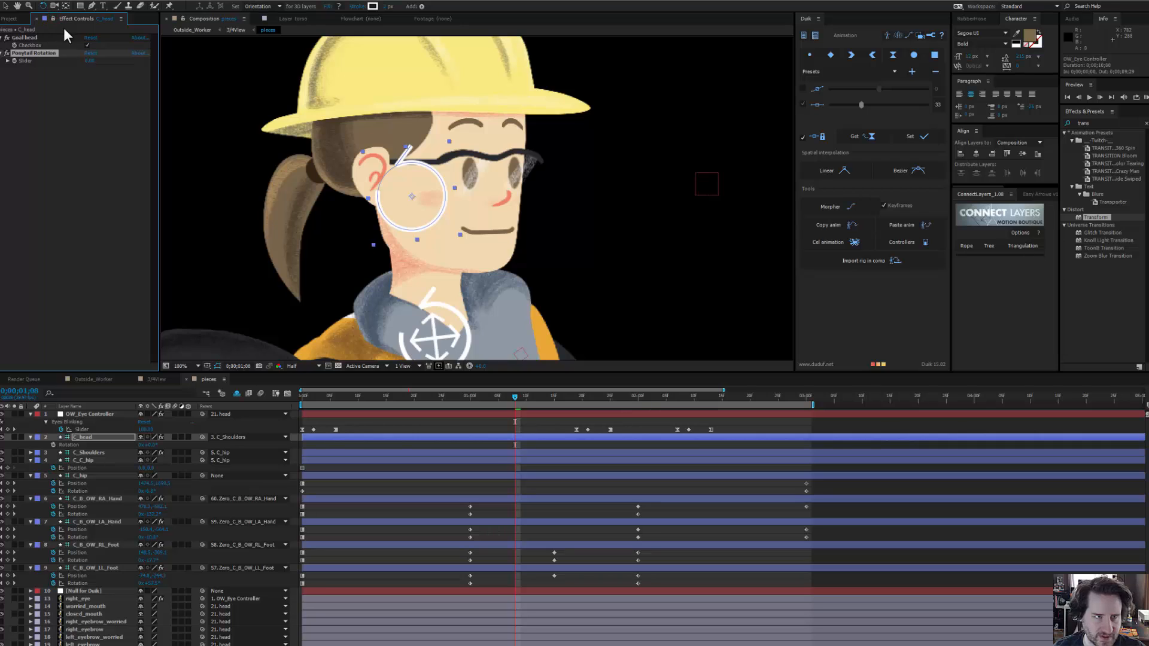
Step: Link the ponytail layer's rotation expression to the Ponytail Rotation slider on C_head, and unlock the effect controls
scroll(137, 595, "down", 5)
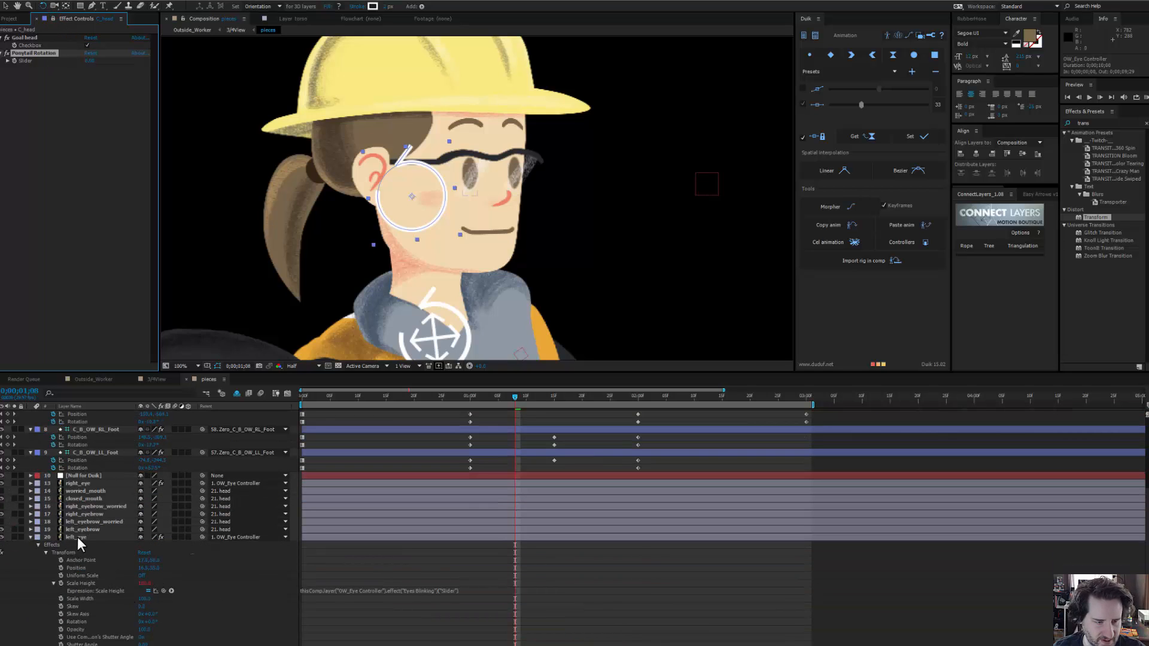
scroll(113, 587, "down", 2)
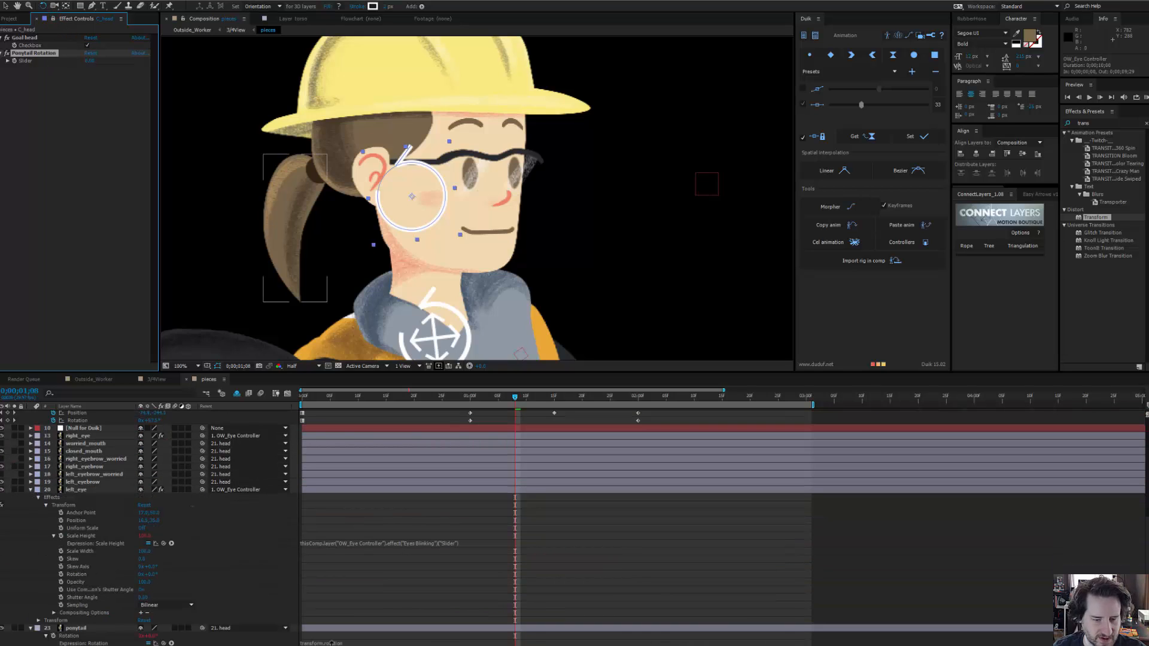
left_click(339, 643)
left_click(339, 643)
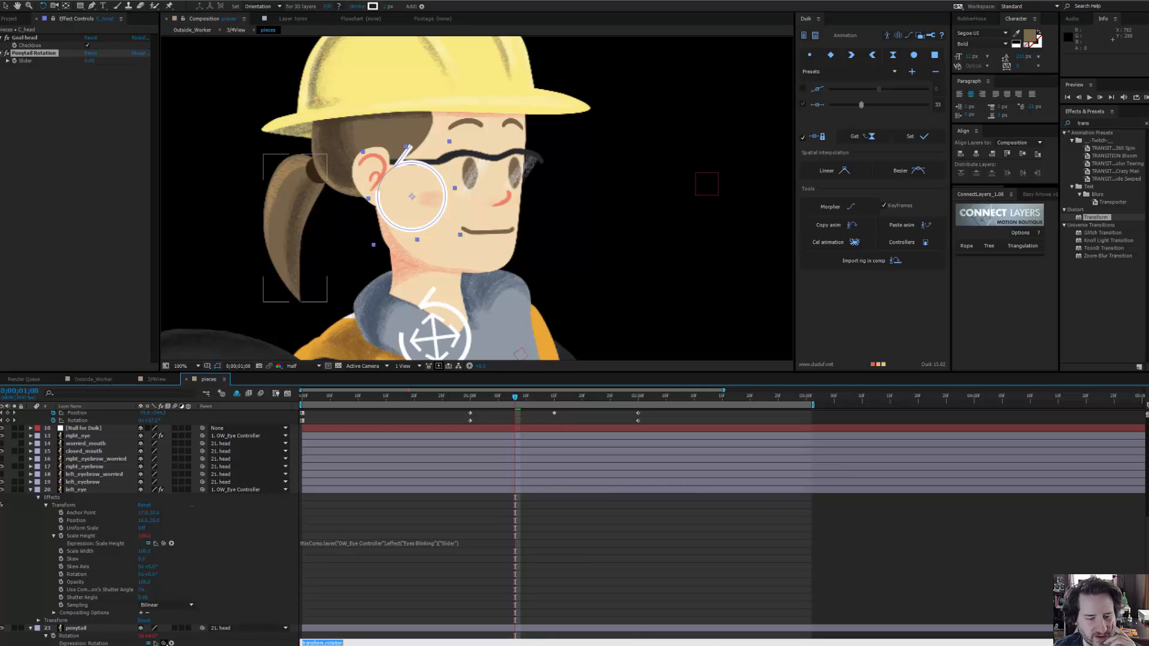
left_click_drag(164, 643, 31, 60)
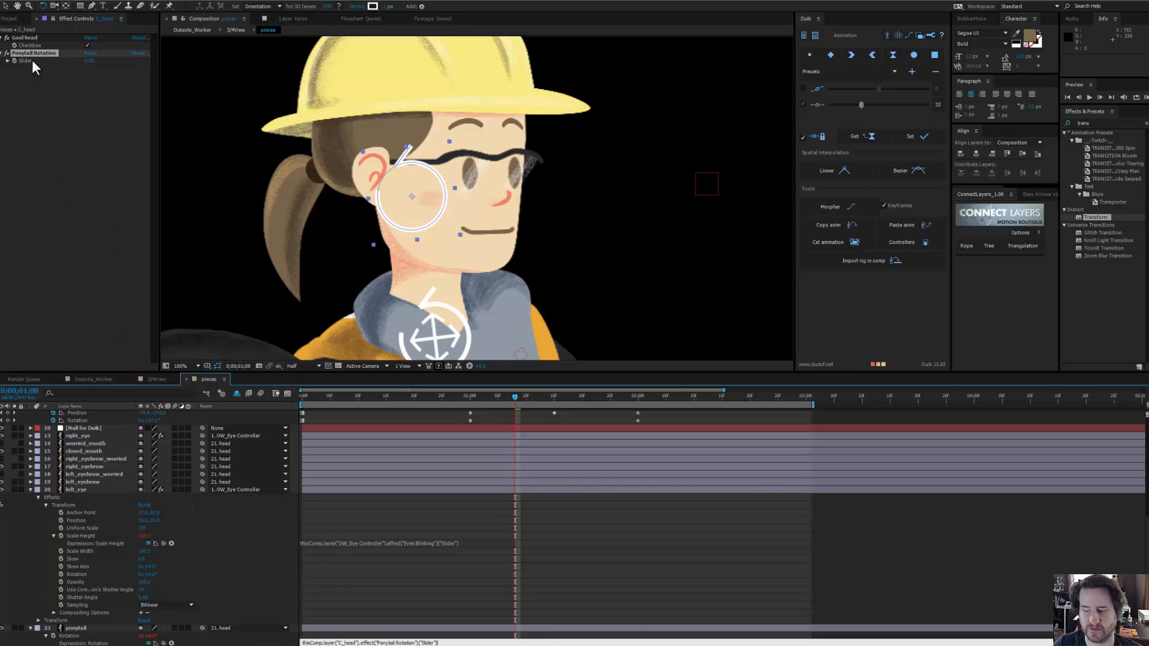
key("Return")
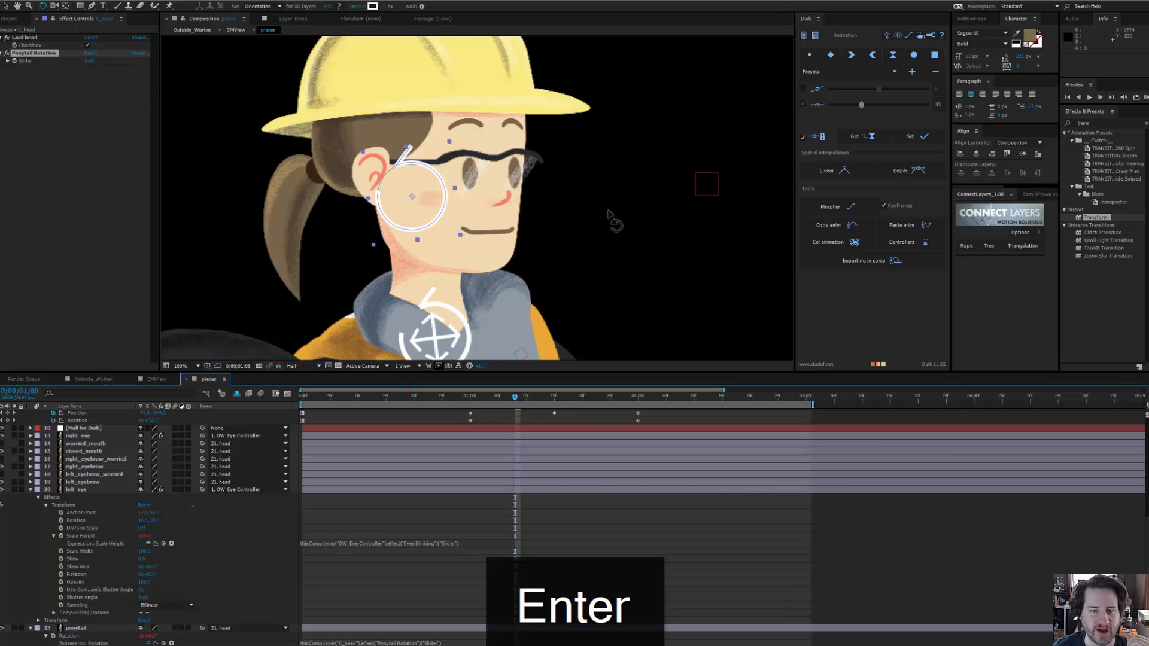
scroll(610, 211, "down", 1)
left_click(53, 19)
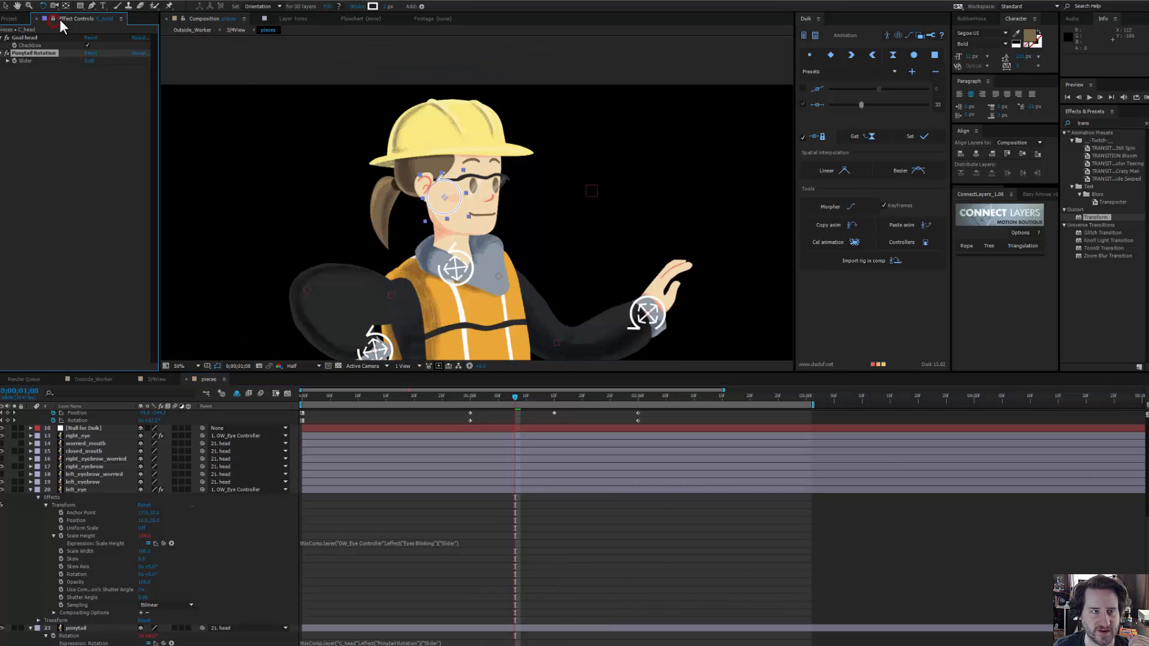
left_click(299, 53)
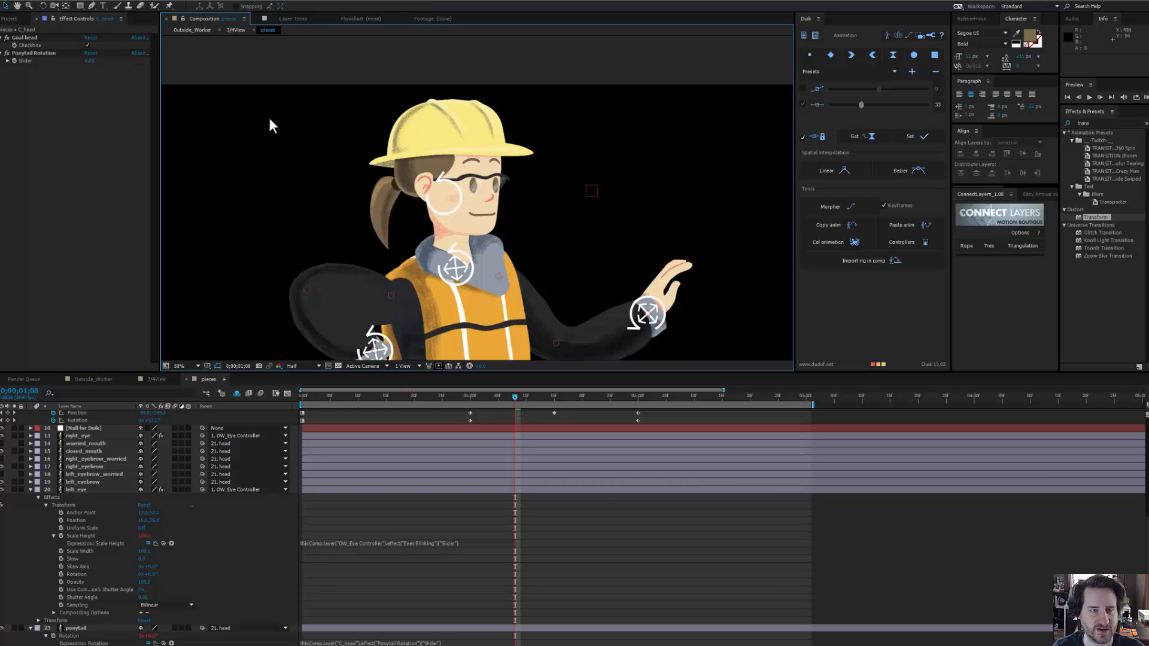
Step: Try out the Ponytail Rotation slider on the head controller and undo the test change
left_click(441, 132)
left_click(503, 230)
left_click(579, 118)
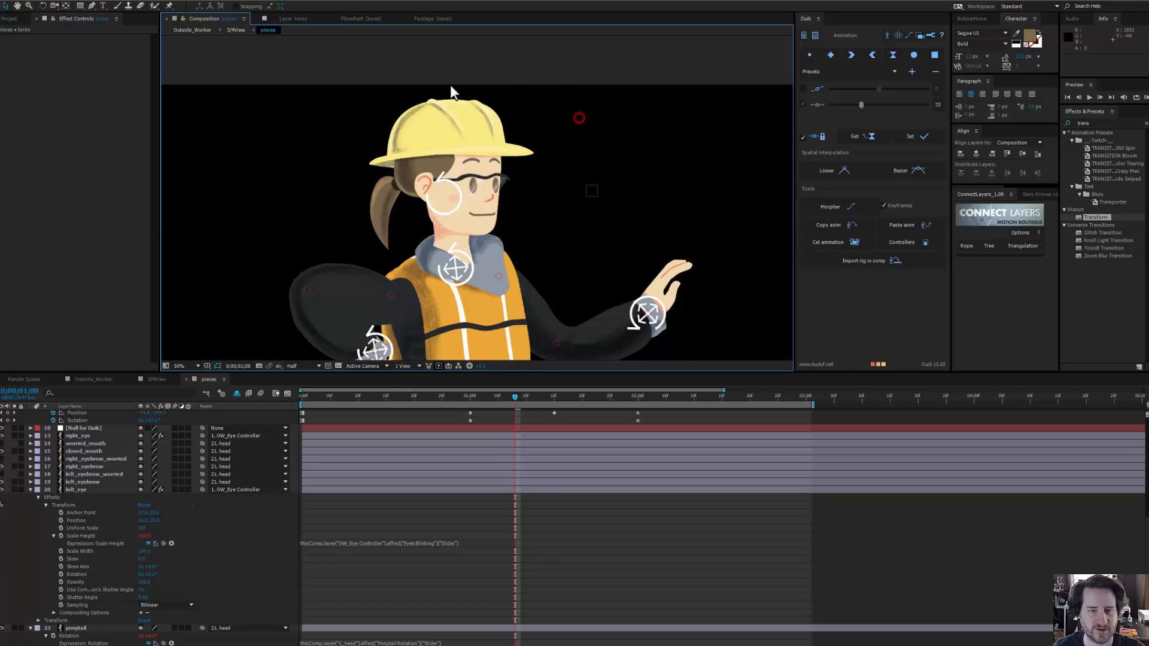
left_click_drag(363, 305, 316, 249)
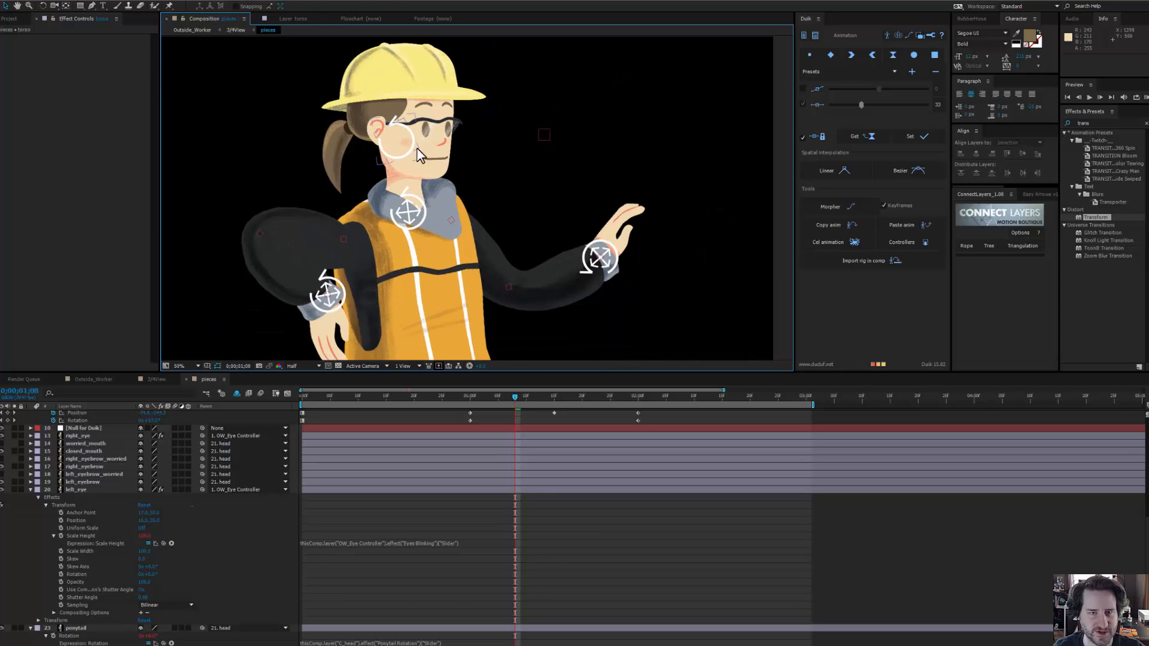
left_click(412, 140)
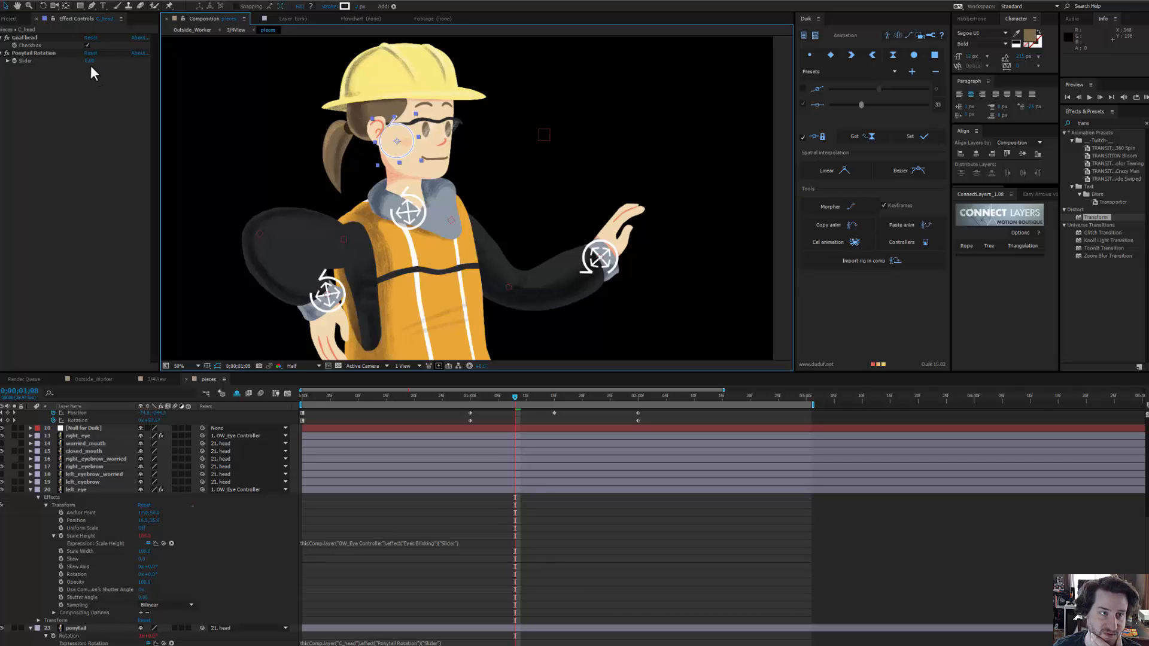
left_click_drag(89, 62, 128, 102)
key("ctrl+z")
key("ctrl+z")
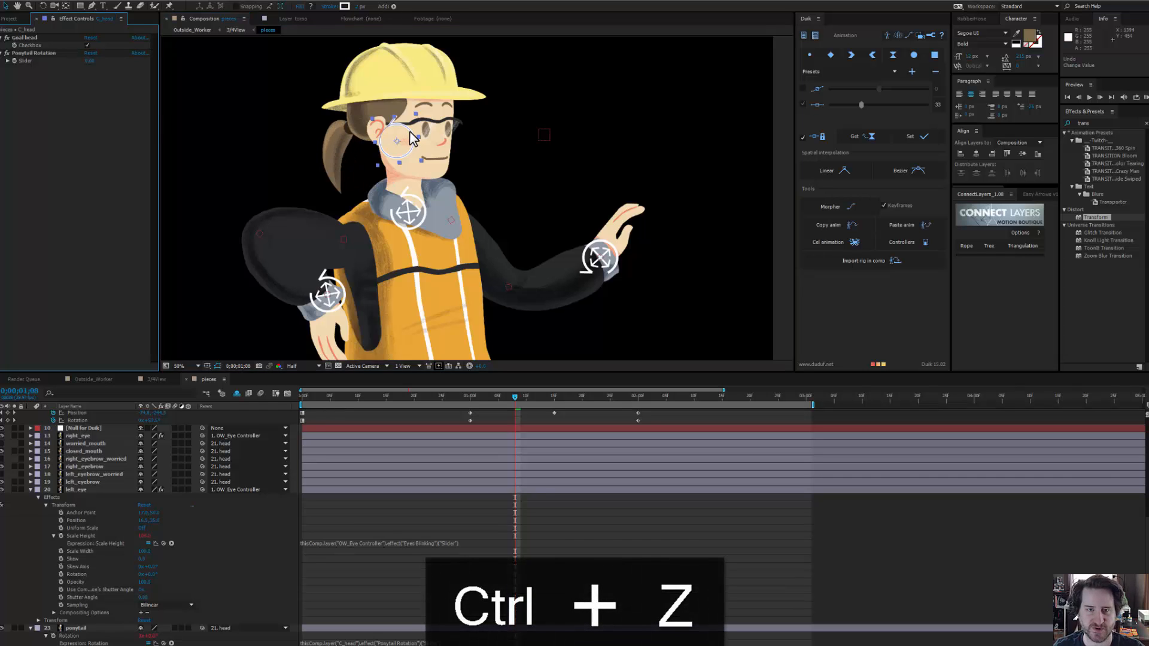
Step: Try rotating the head controller together with adjusting the Ponytail Rotation slider, and undo both changes
left_click_drag(412, 137, 408, 113)
key("w")
mouse_move(89, 60)
left_mouse_down()
mouse_move(119, 64)
mouse_move(98, 65)
left_mouse_up()
key("ctrl+z")
key("ctrl+z")
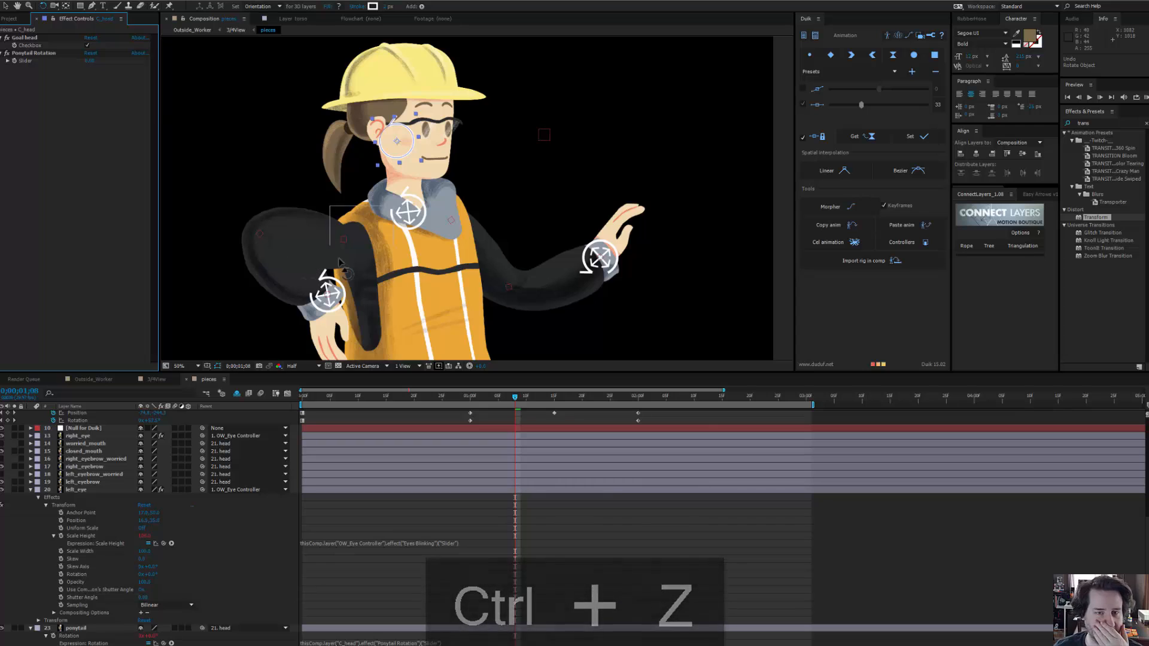
Step: Preview the animation from the first frame and inspect the ponytail at 0:00:02:06
left_click_drag(515, 396, 235, 386)
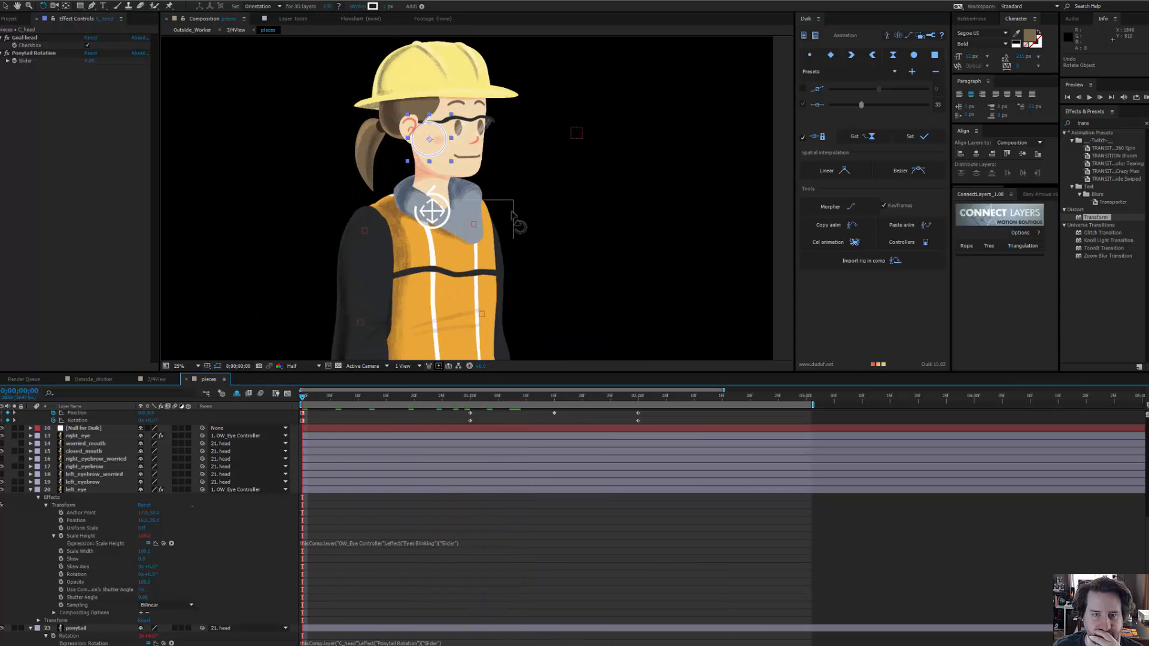
key("space")
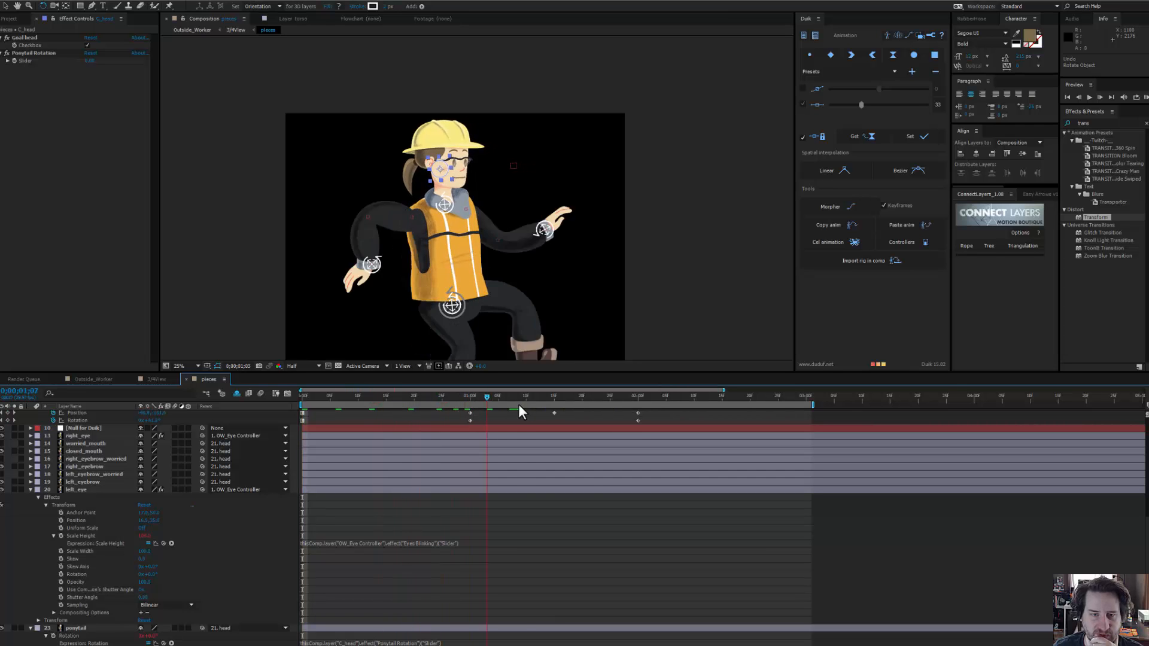
mouse_move(661, 404)
left_mouse_down()
mouse_move(669, 396)
mouse_move(642, 399)
mouse_move(672, 398)
left_mouse_up()
left_click(69, 96)
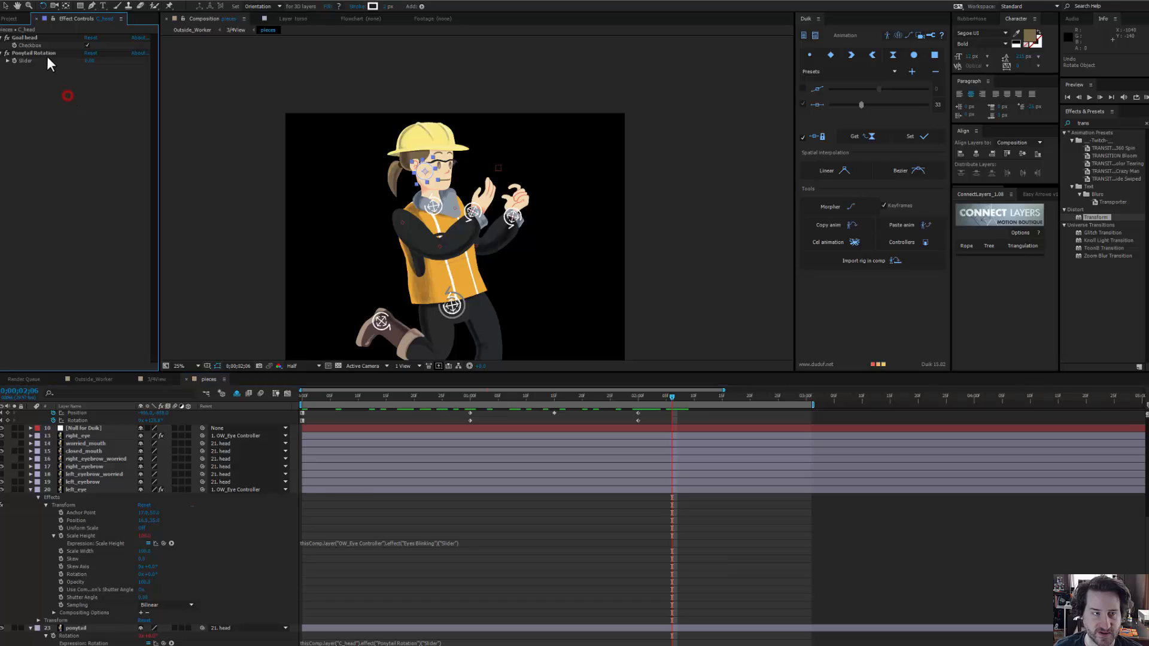
left_click(48, 53)
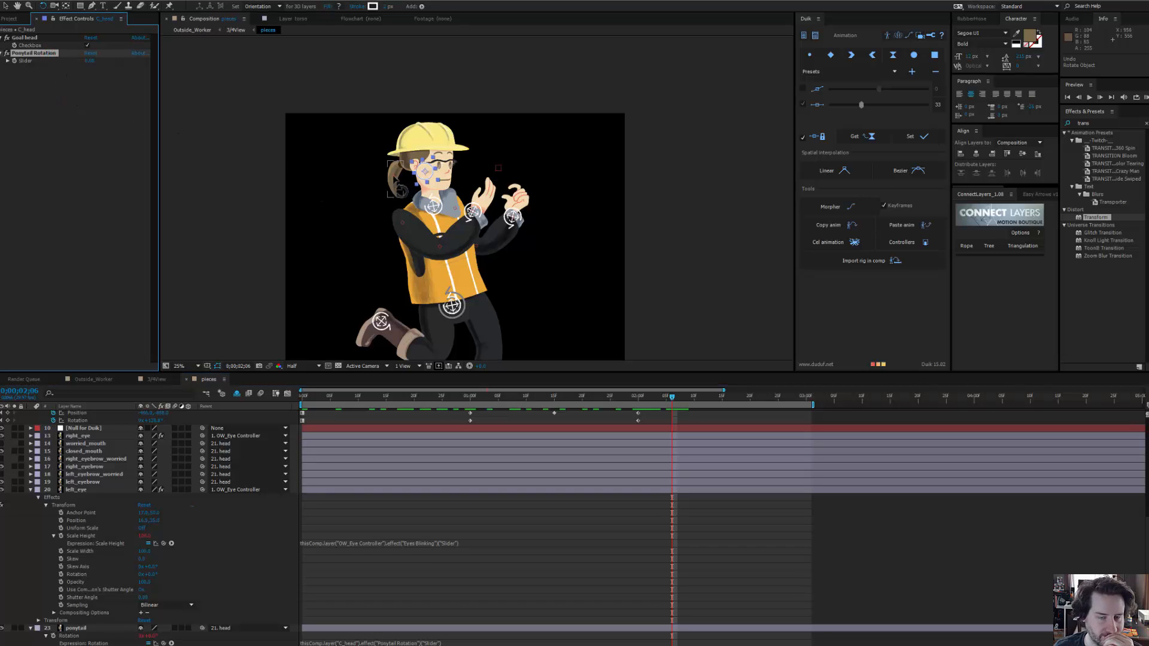
left_click(399, 186)
key("period")
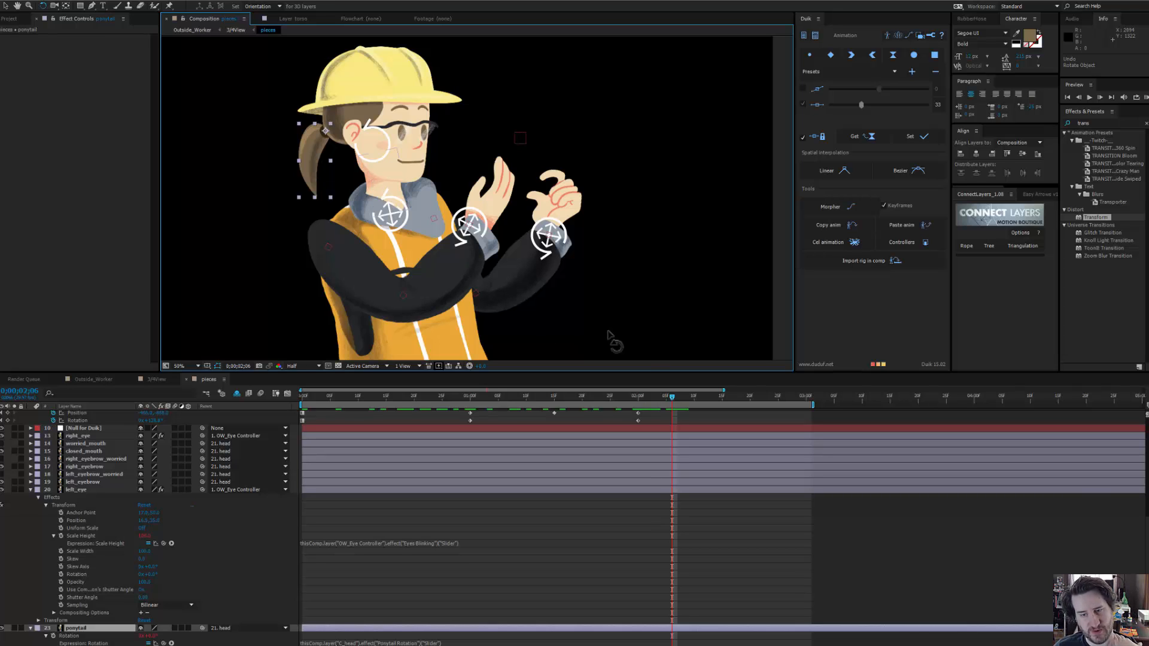
Step: Keyframe C_head's rotation in line with the last blink keyframe, and tilt the head back about 42° at 0:00:03:00
left_click_drag(670, 396, 806, 412)
left_click(425, 144)
scroll(464, 480, "up", 5)
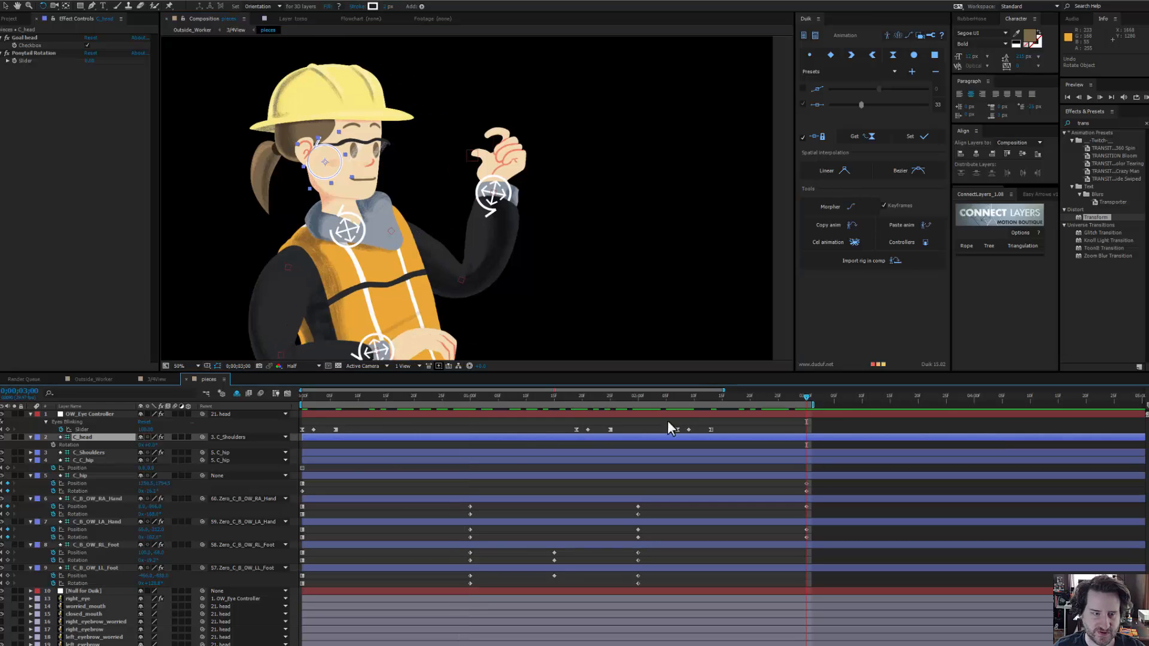
left_click(53, 445)
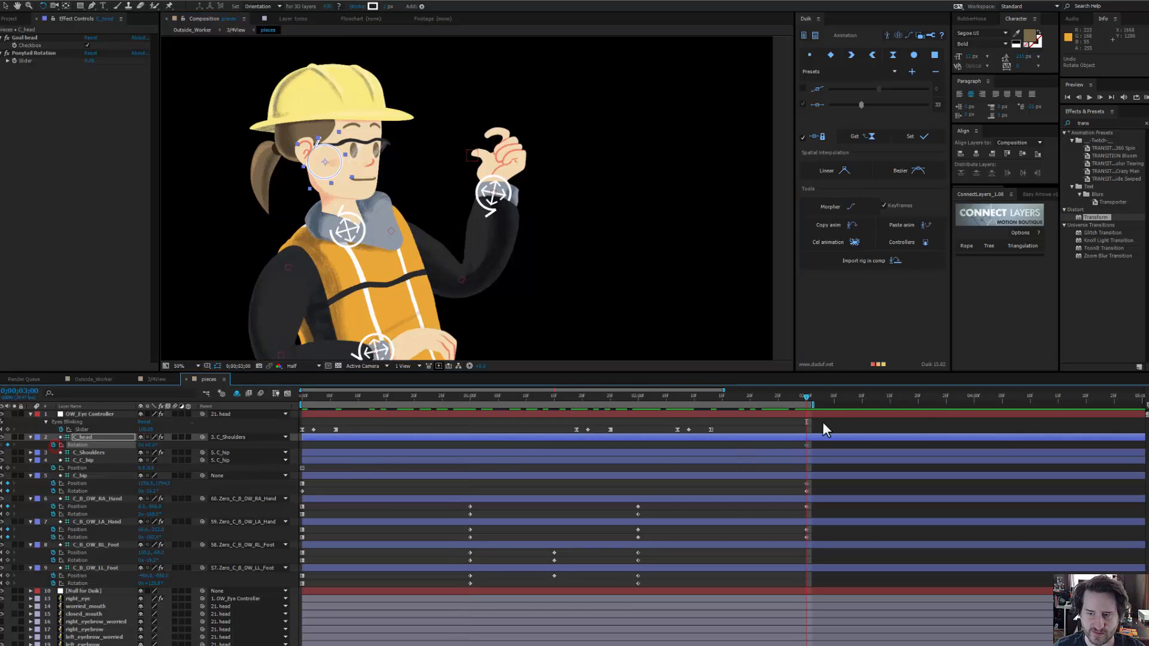
left_click(844, 407)
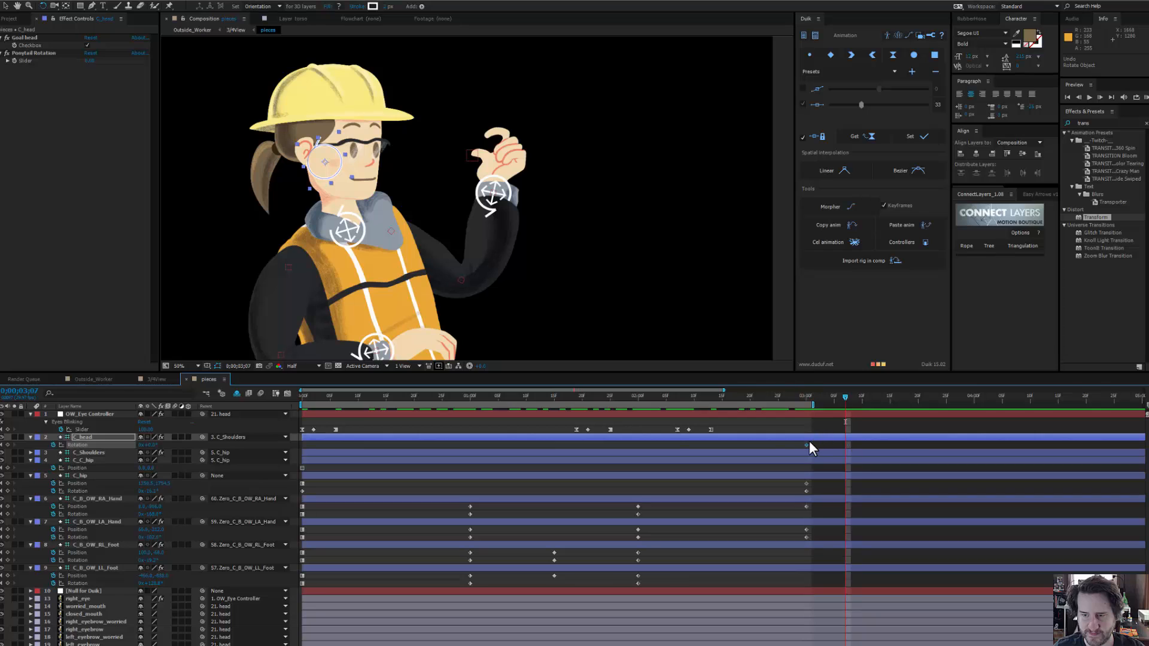
left_click_drag(775, 449, 710, 453)
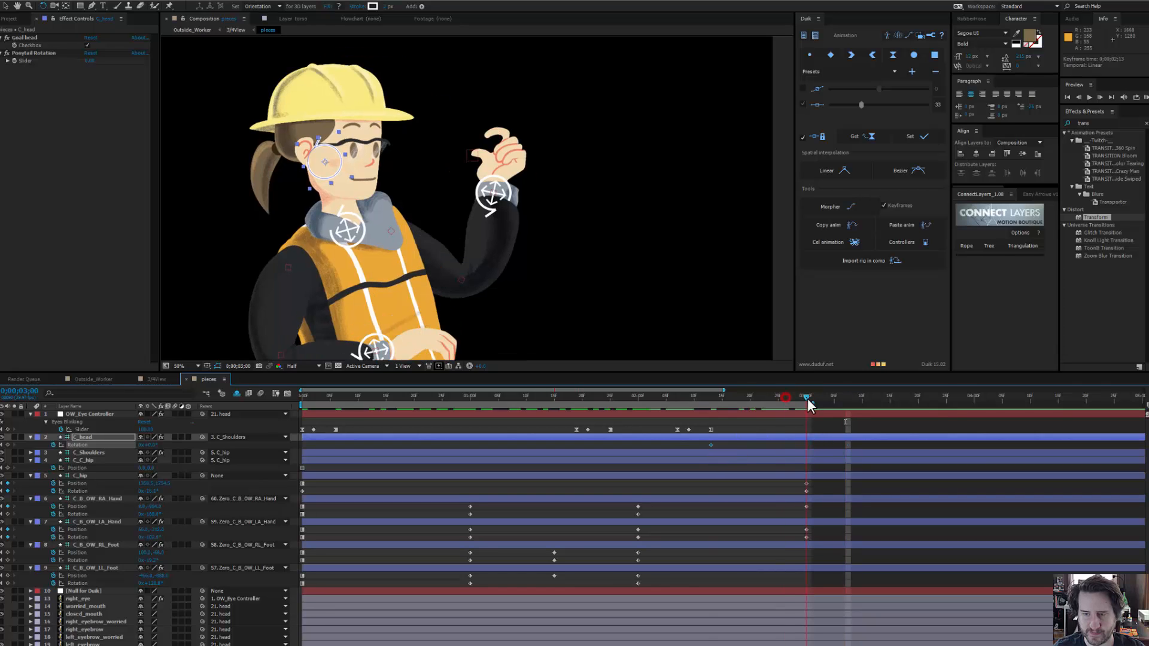
left_click_drag(344, 162, 336, 145)
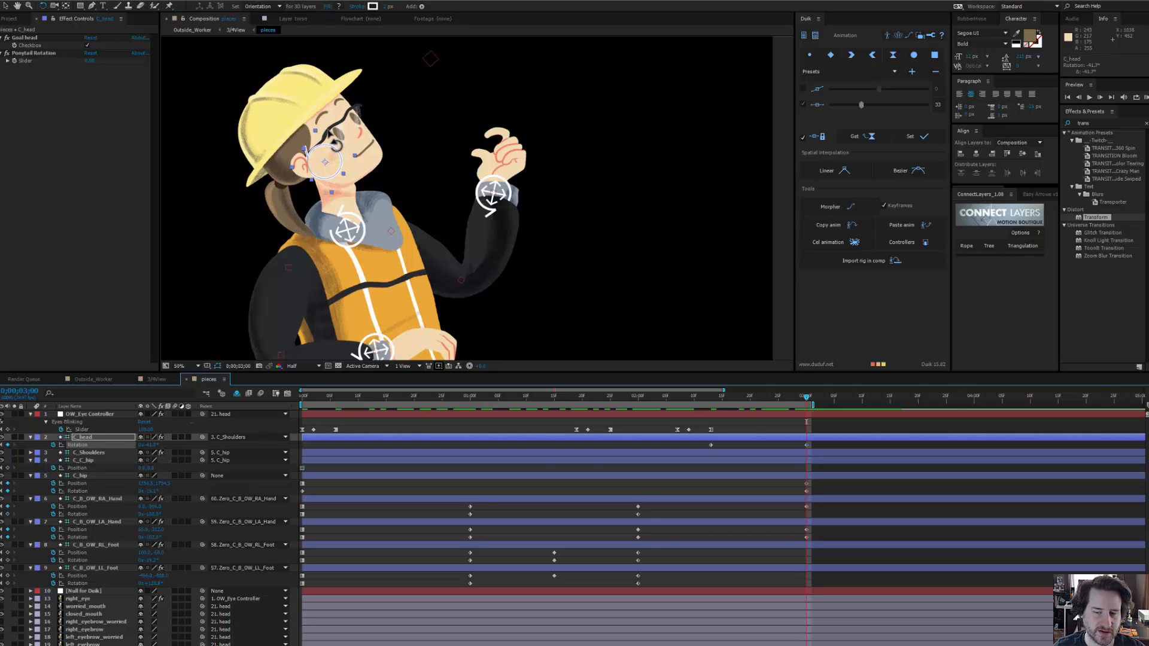
Step: Examine the ponytail's rotation expression and the rotation property of C_head
key("v")
left_click(281, 207)
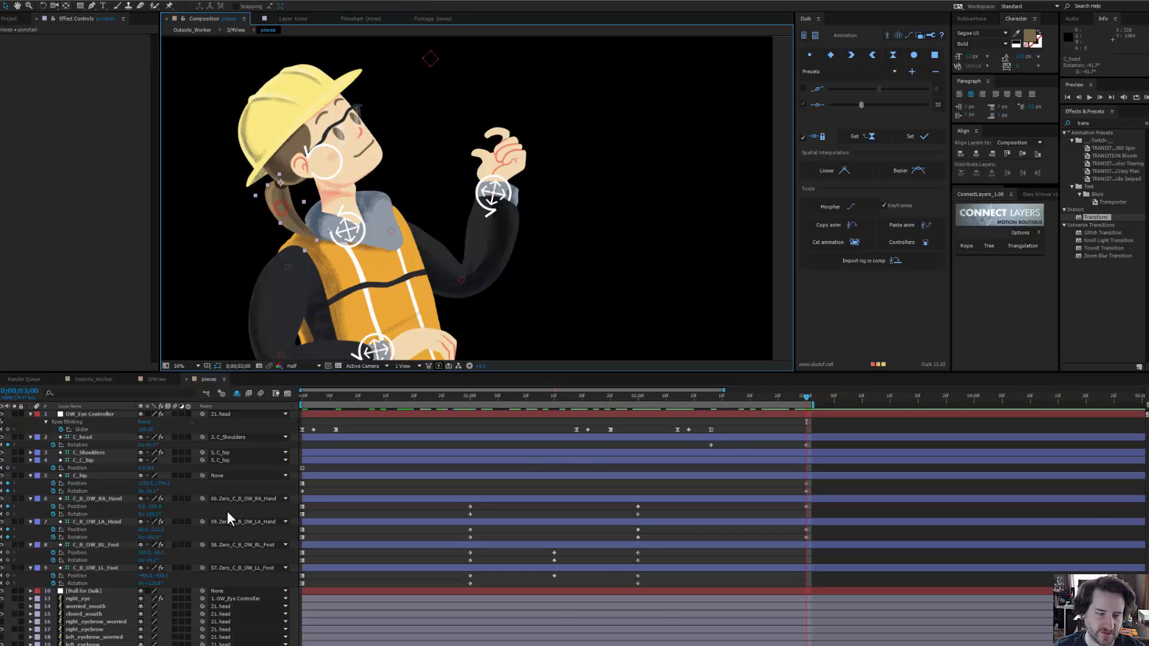
scroll(177, 538, "down", 5)
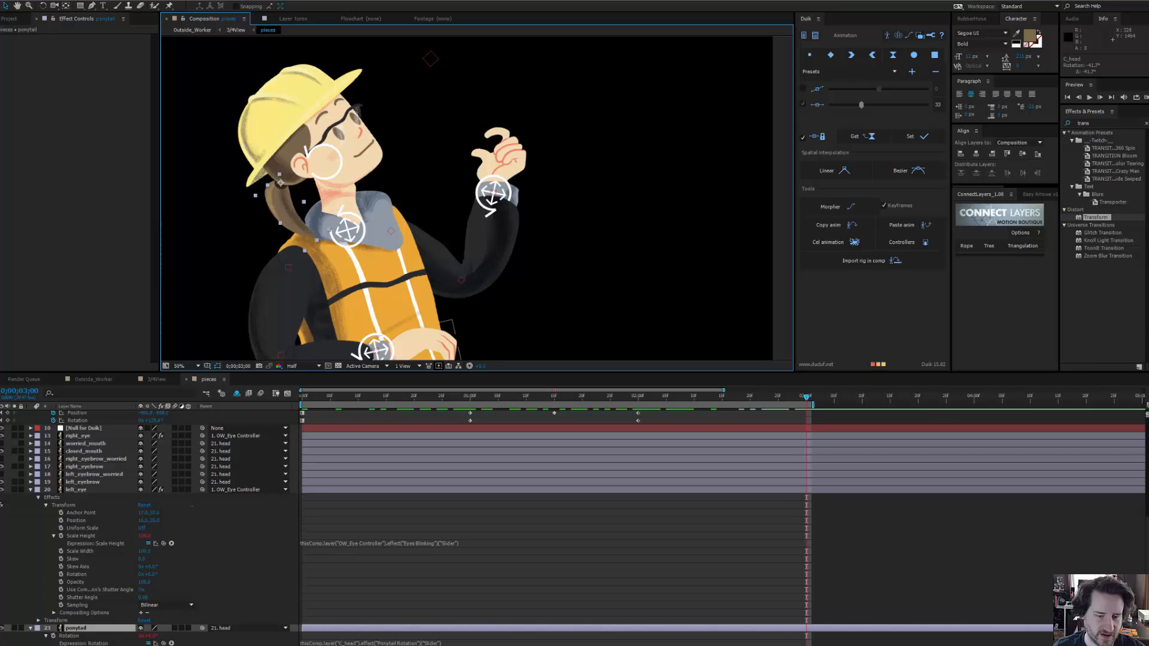
left_click(465, 643)
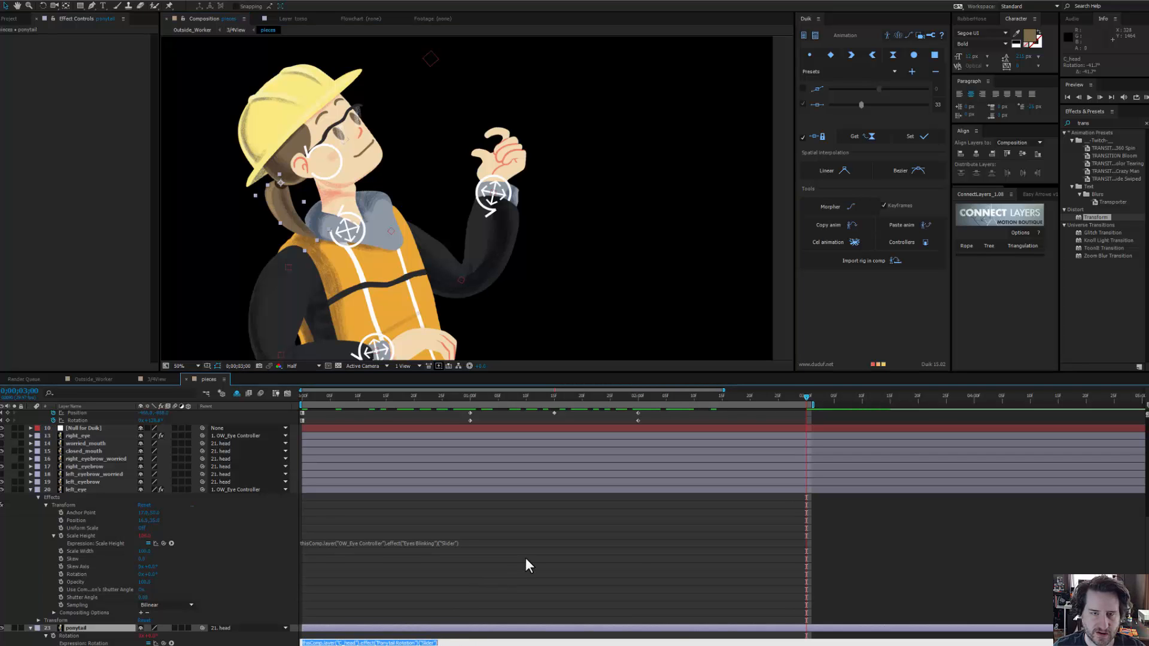
scroll(525, 558, "up", 1)
scroll(526, 559, "up", 5)
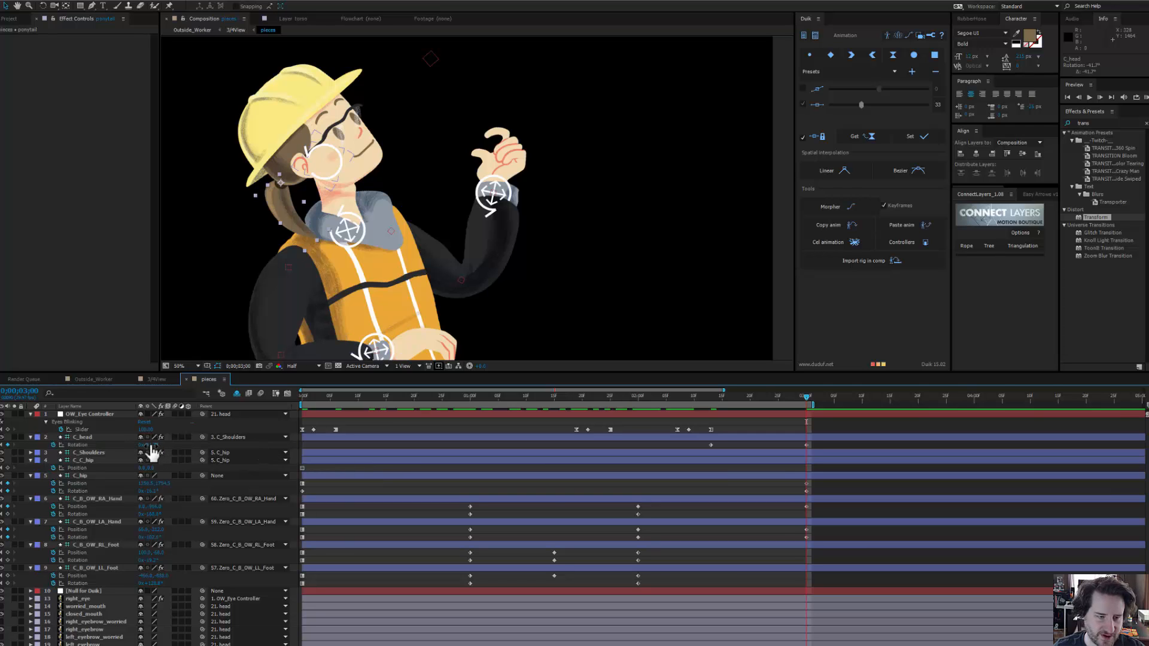
scroll(197, 597, "down", 5)
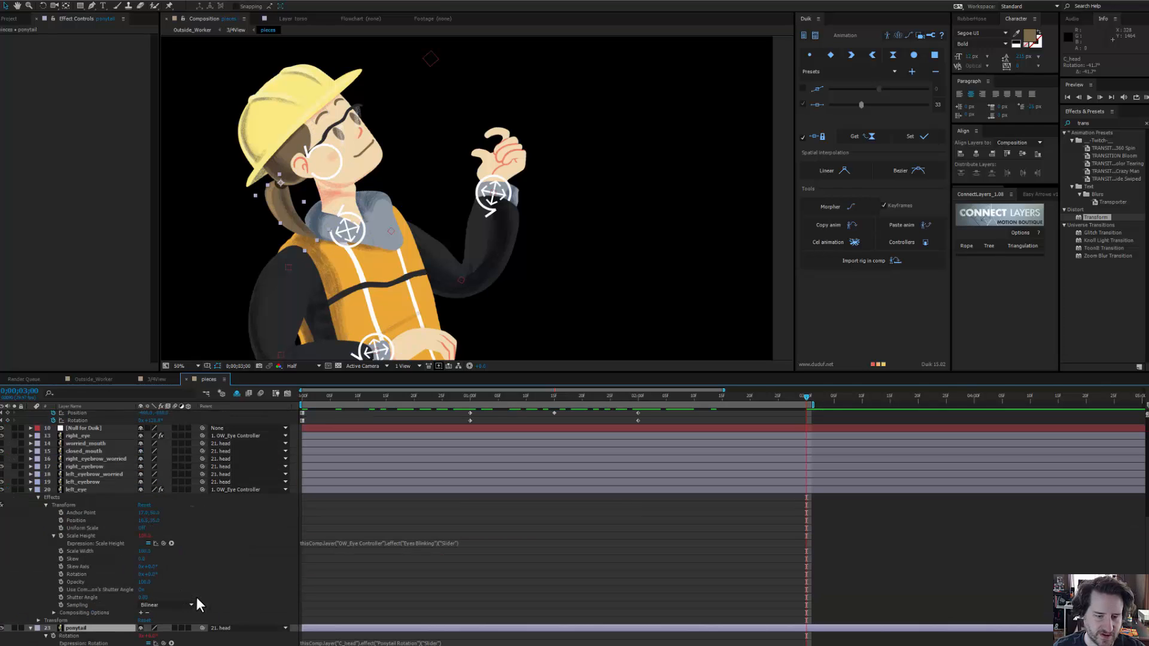
Step: Add C_head's rotation in parentheses after the slider term in the ponytail's rotation expression, inverted so the ponytail counter-rotates the head
left_click(473, 643)
left_click(473, 643)
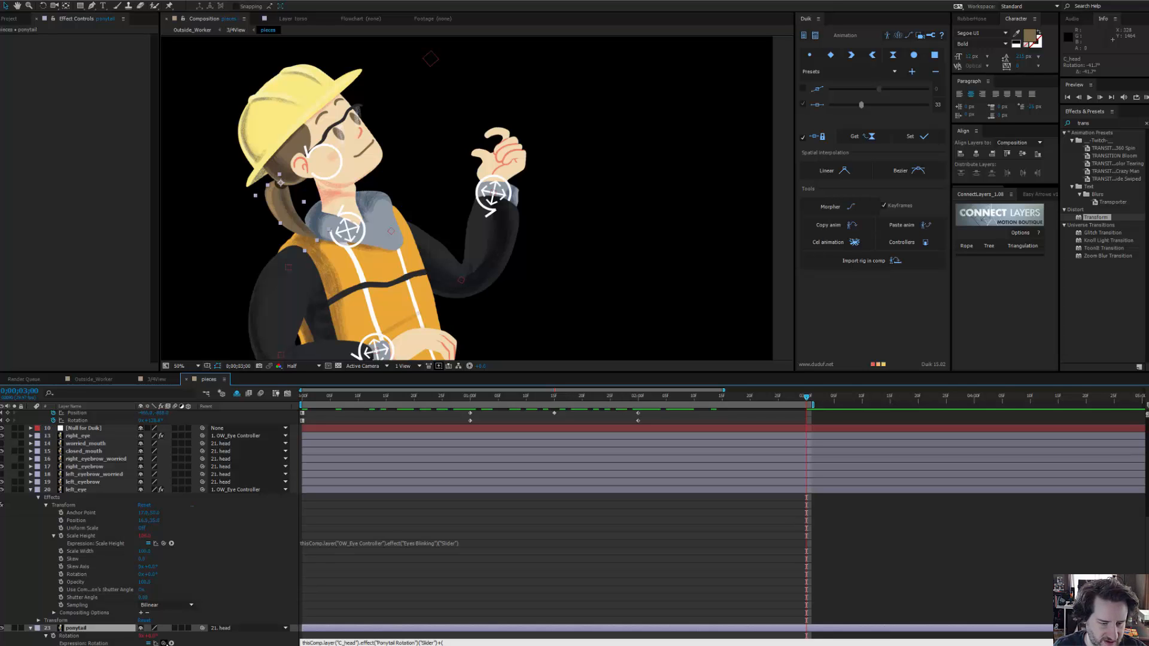
left_click_drag(164, 553, 90, 444)
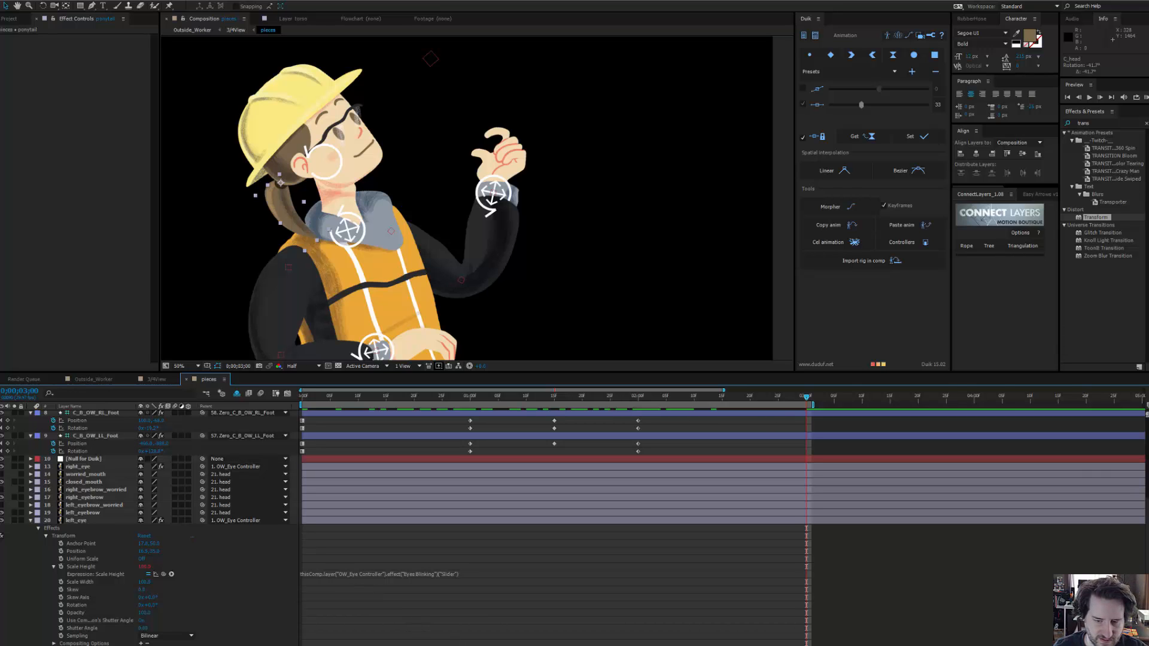
key("Caps_Lock")
scroll(539, 526, "down", 1)
key("Caps_Lock")
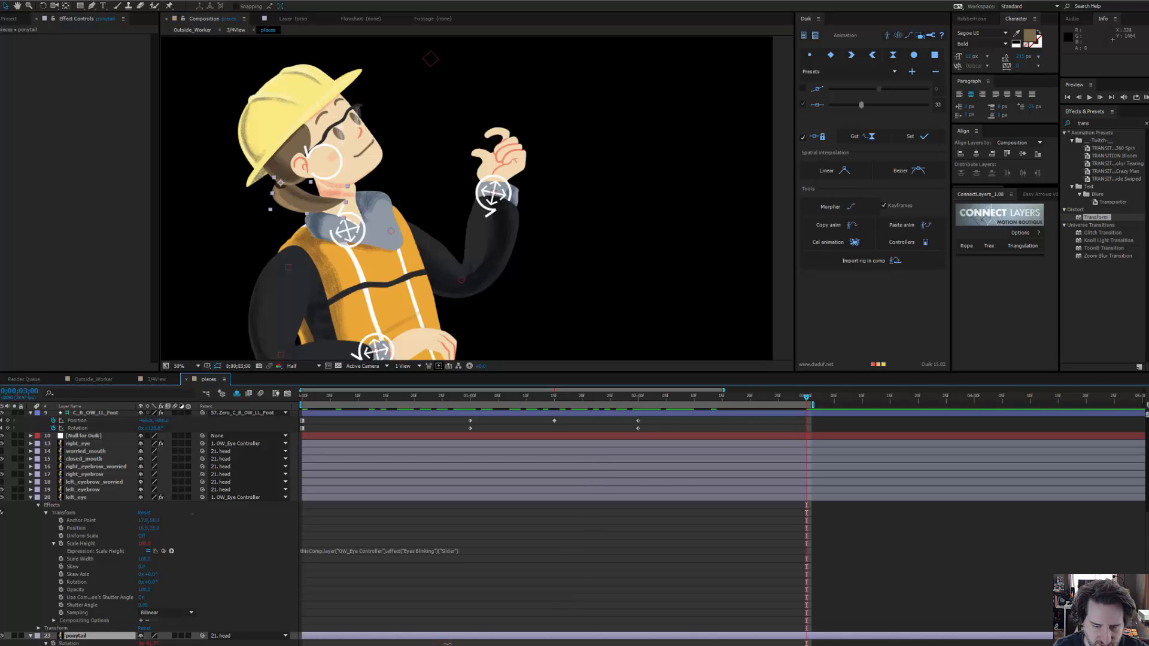
key("Left")
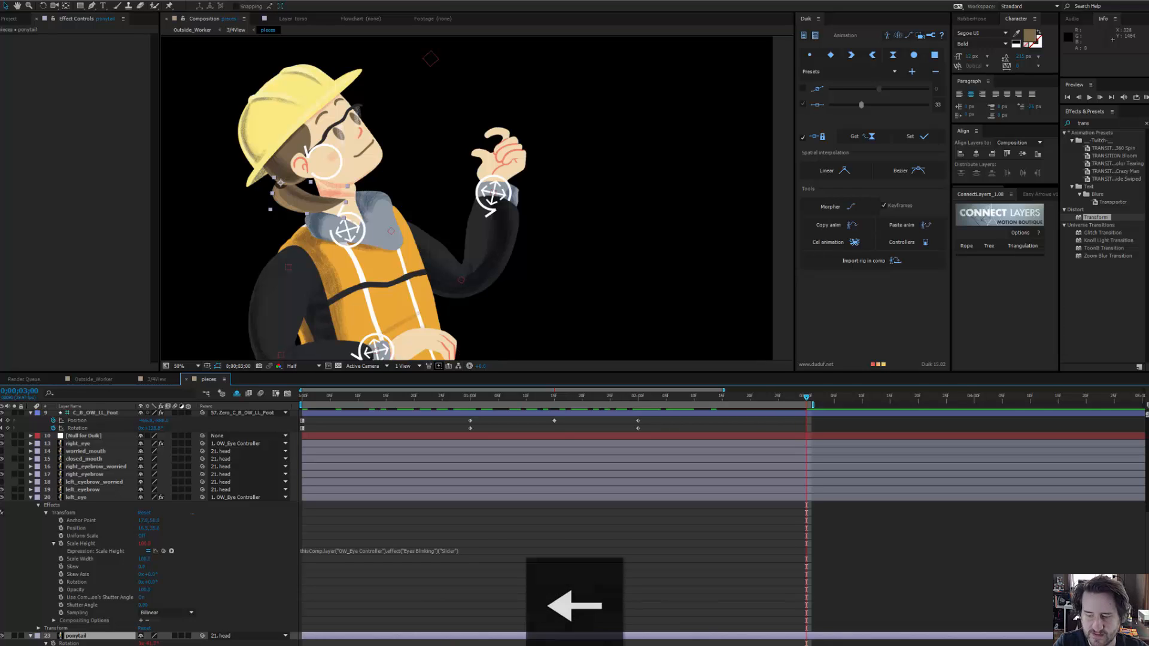
key("Return")
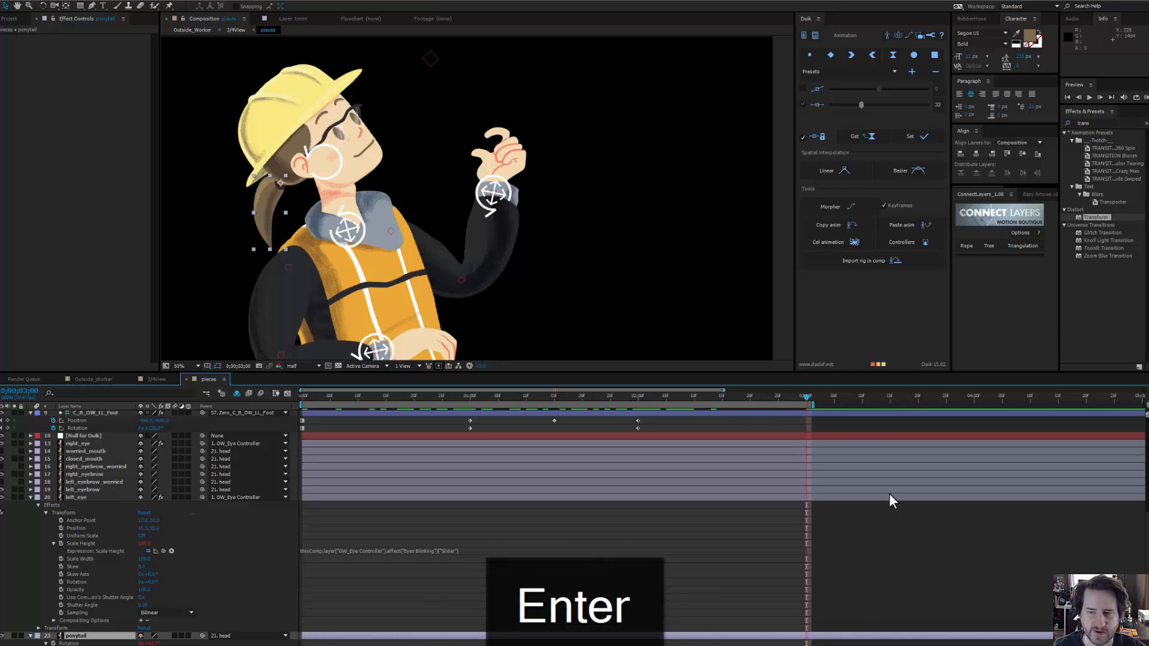
Step: Scrub back through the head tilt to 0:00:02:21 to check the ponytail, and select the head controller
left_click_drag(806, 399, 775, 472)
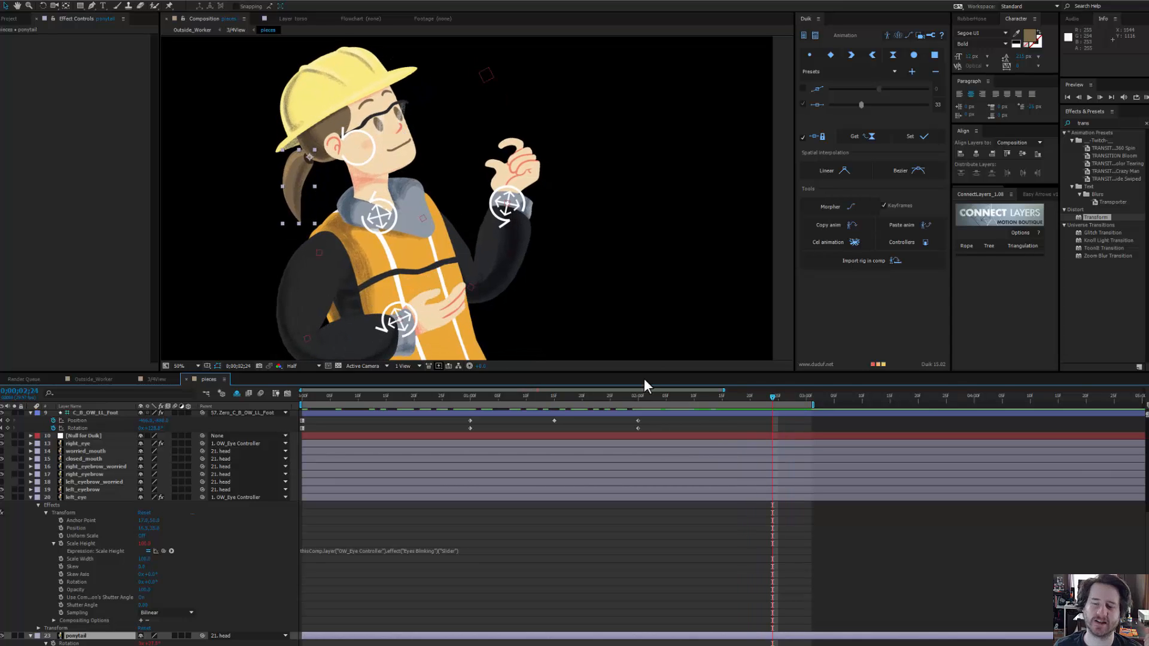
left_click_drag(770, 396, 756, 414)
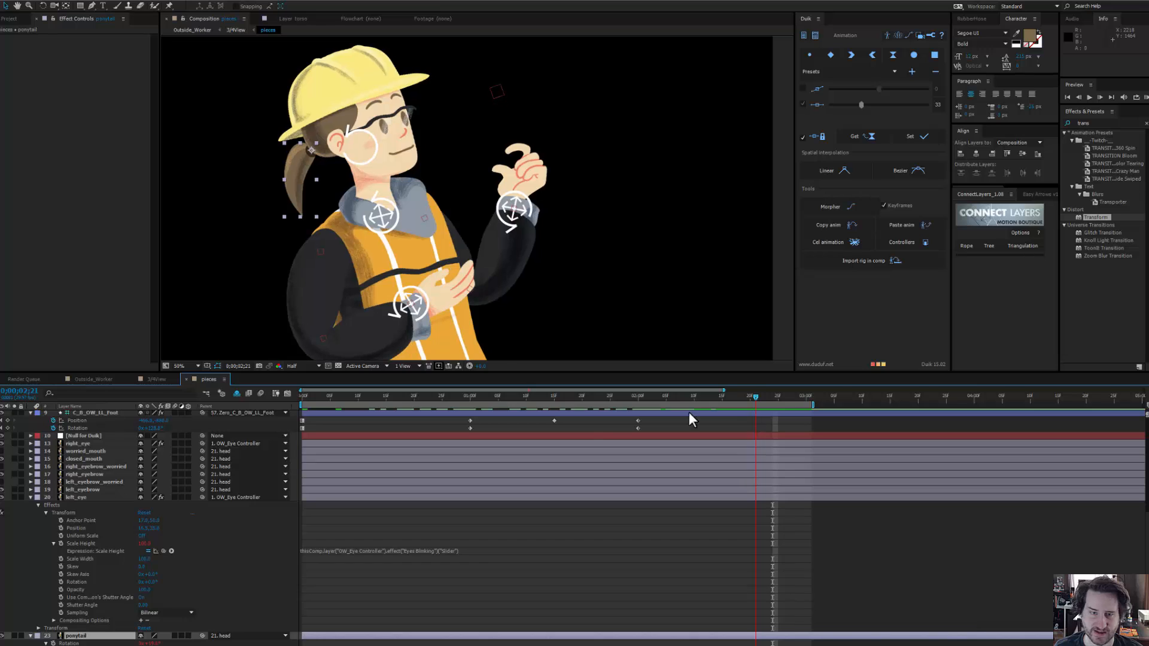
left_click(372, 147)
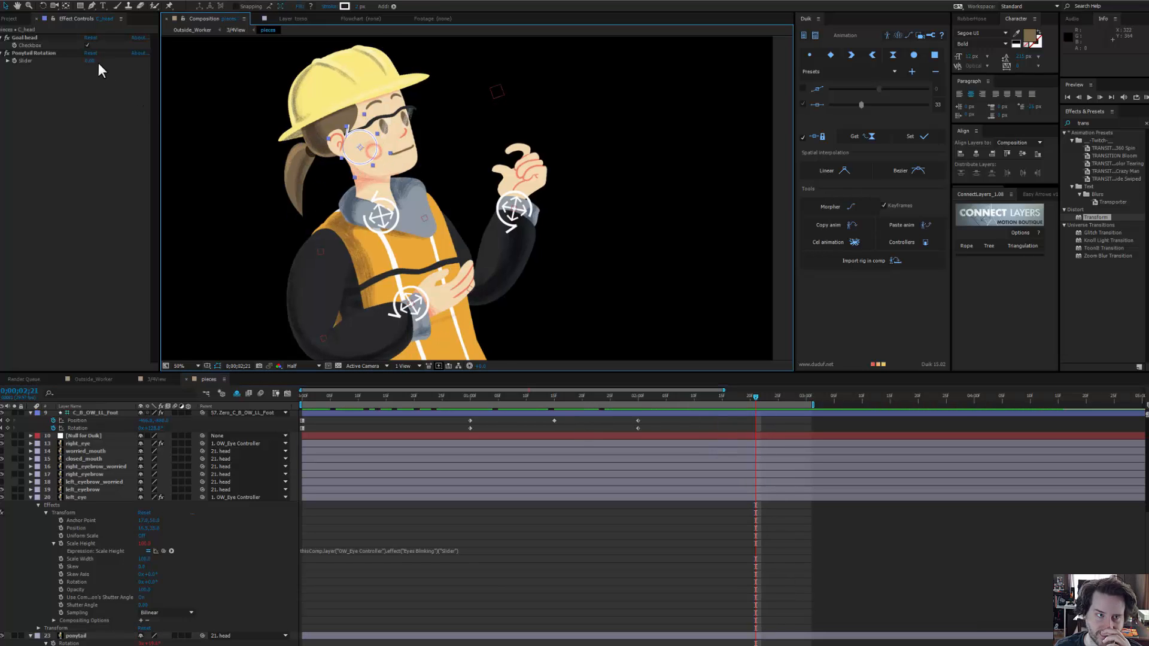
Step: Try the Ponytail Rotation slider on the head controller, and undo the change
left_click(90, 55)
mouse_move(90, 58)
left_mouse_down()
mouse_move(72, 59)
mouse_move(91, 59)
mouse_move(79, 66)
left_mouse_up()
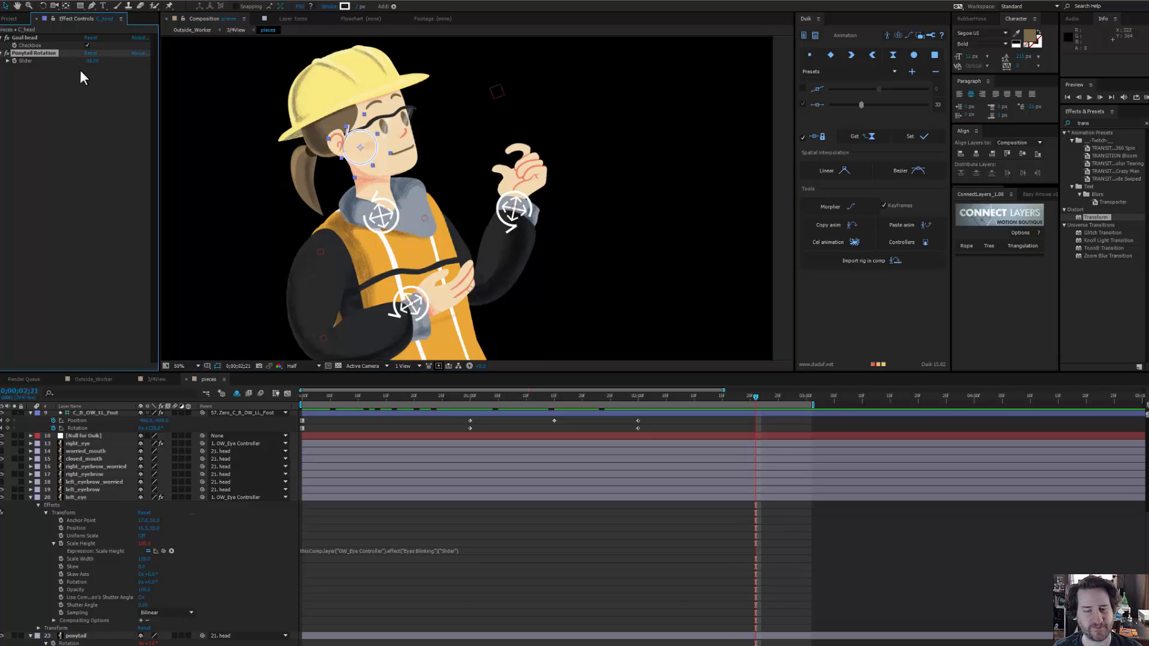
key("ctrl+z")
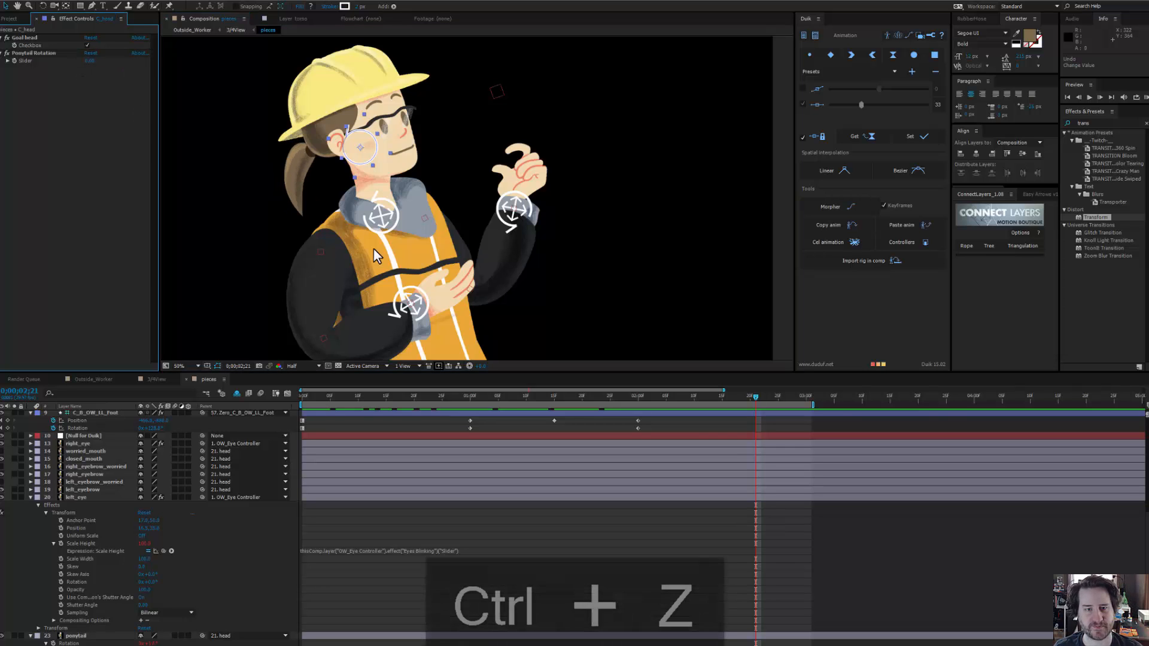
Step: Divide C_head's rotation in the ponytail's rotation expression to soften the counter-rotation, checking poses up to 0:00:02:01
left_click(755, 397)
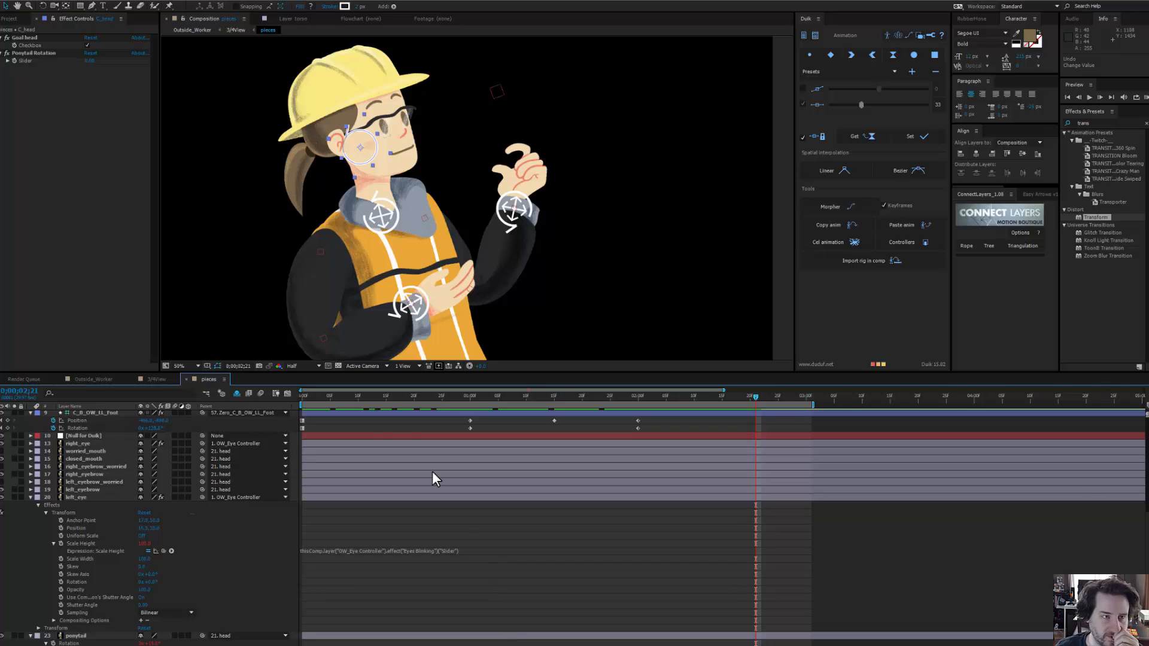
left_click_drag(370, 393, 431, 397)
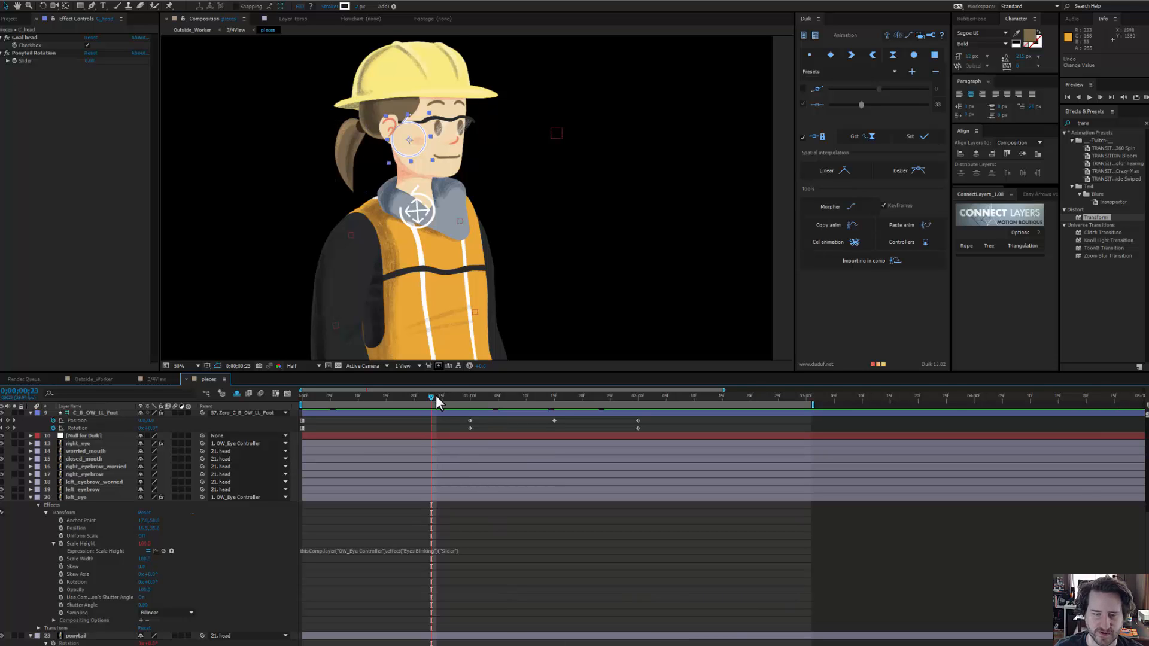
left_click_drag(436, 396, 453, 503)
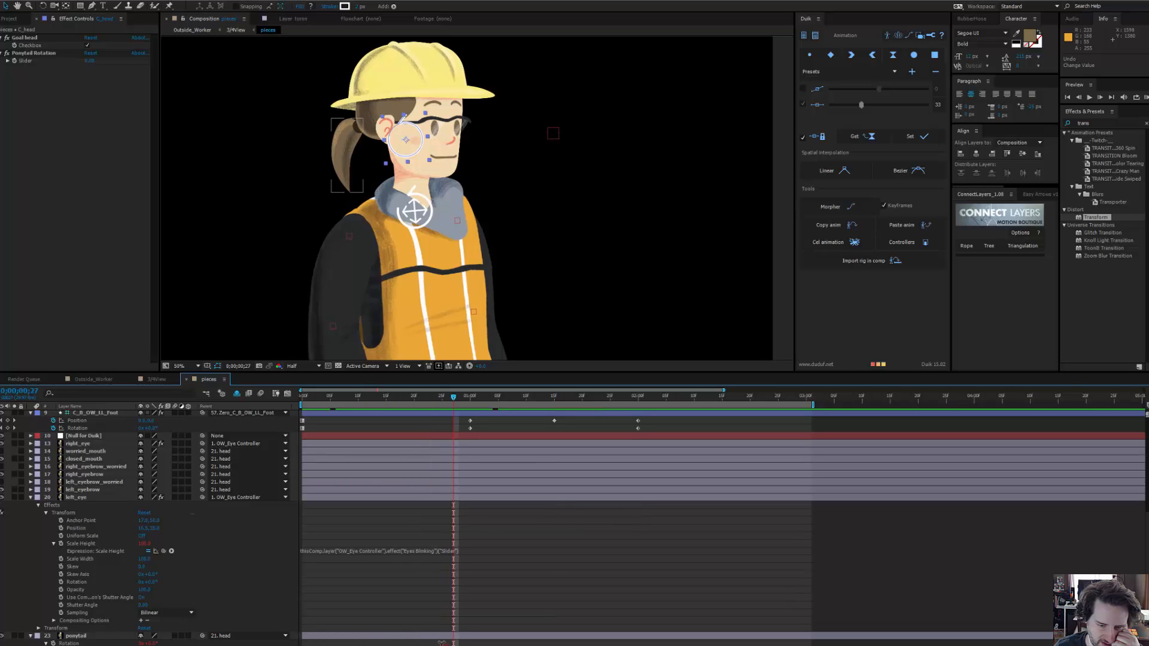
key("BackSpace")
key("Return")
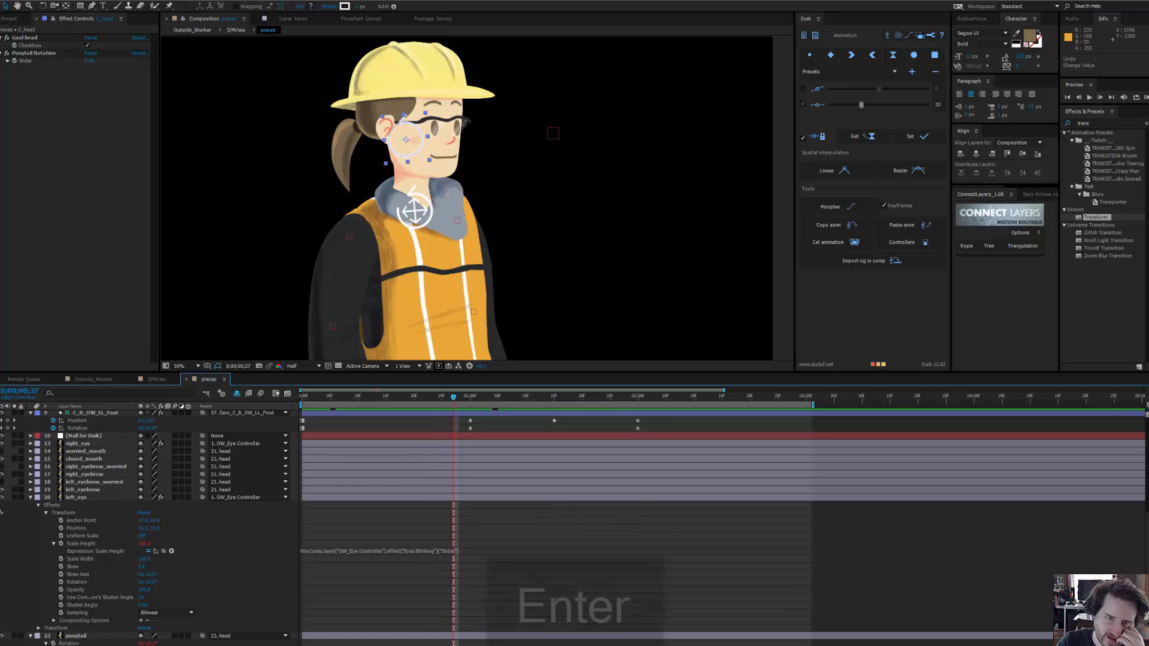
left_click_drag(450, 396, 608, 452)
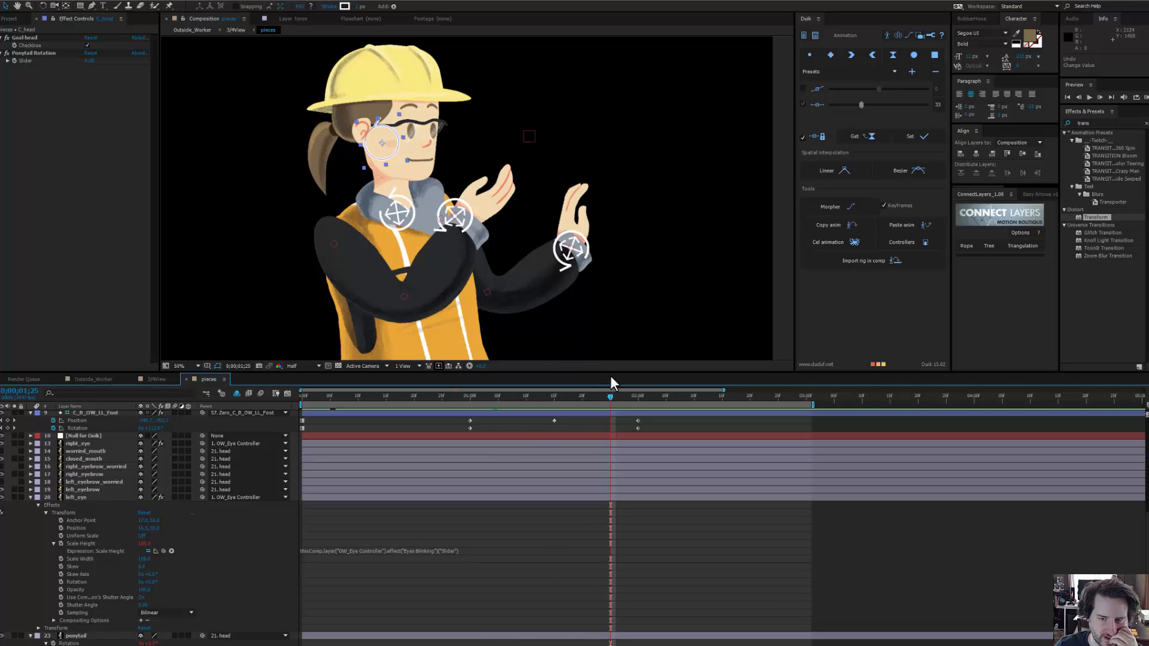
left_click_drag(610, 398, 644, 398)
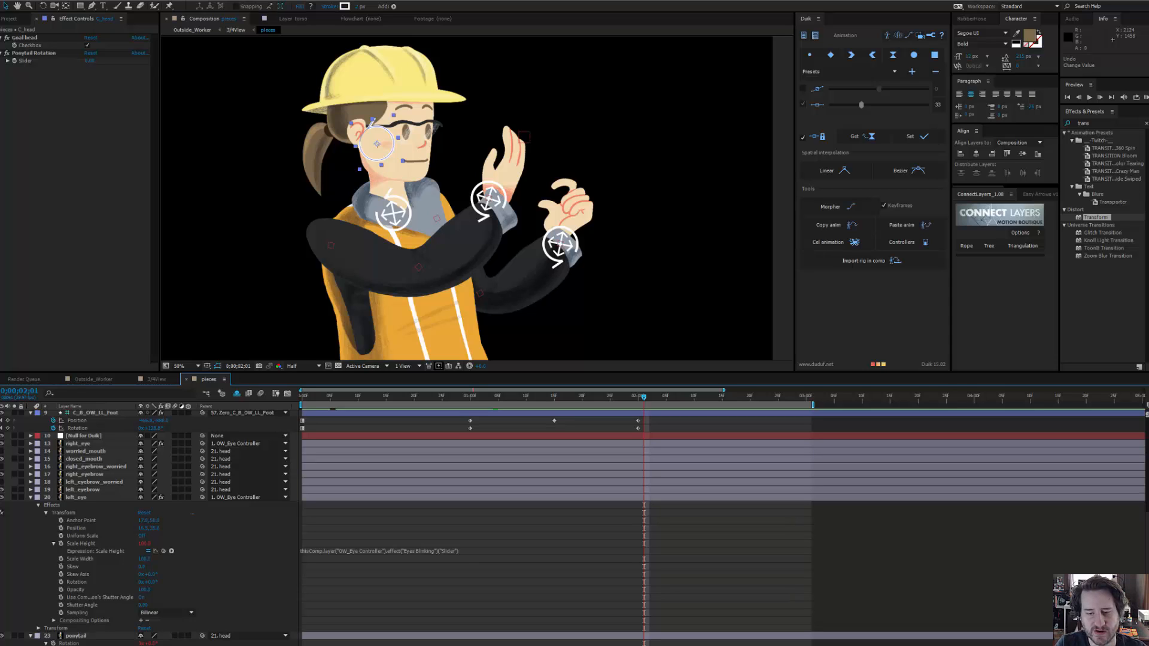
key("Return")
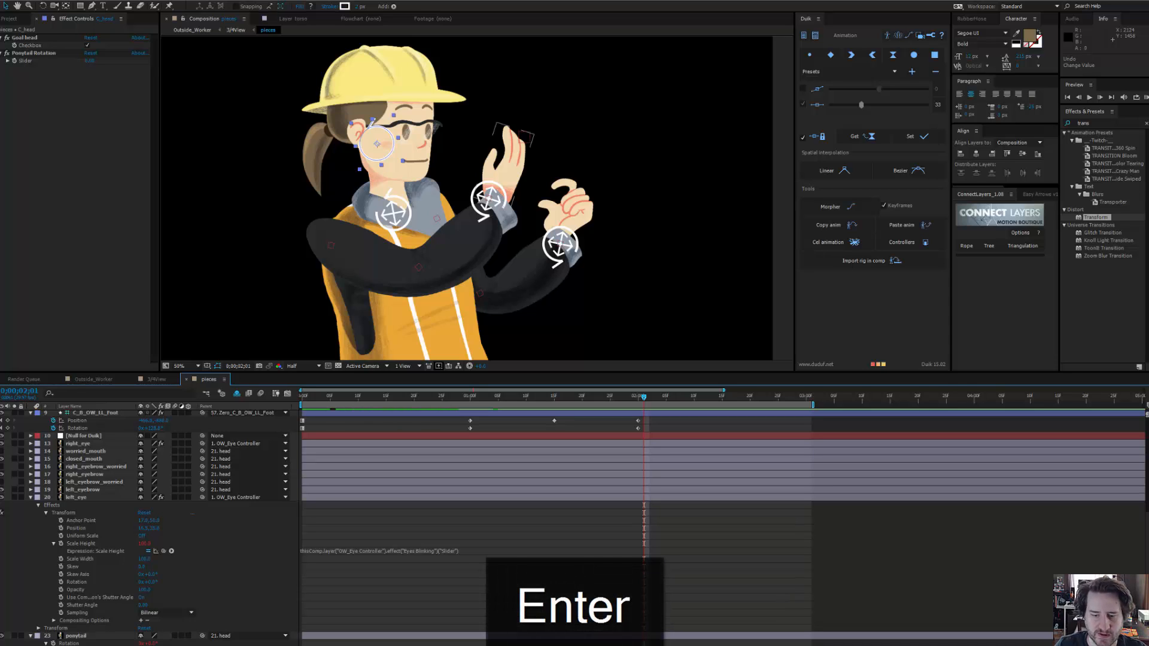
Step: Play back the head movement, stop at 0:00:02:22, and adjust the head-rotation divisor in the ponytail's rotation expression
left_click_drag(643, 400, 409, 399)
key("space")
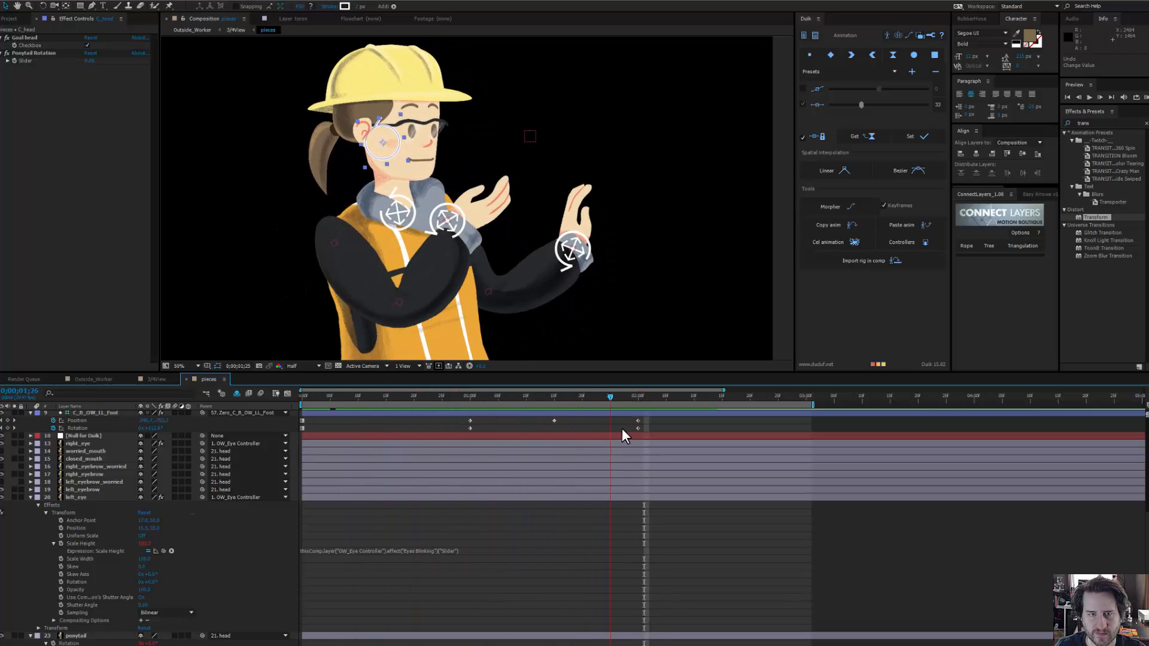
left_click_drag(713, 430, 762, 438)
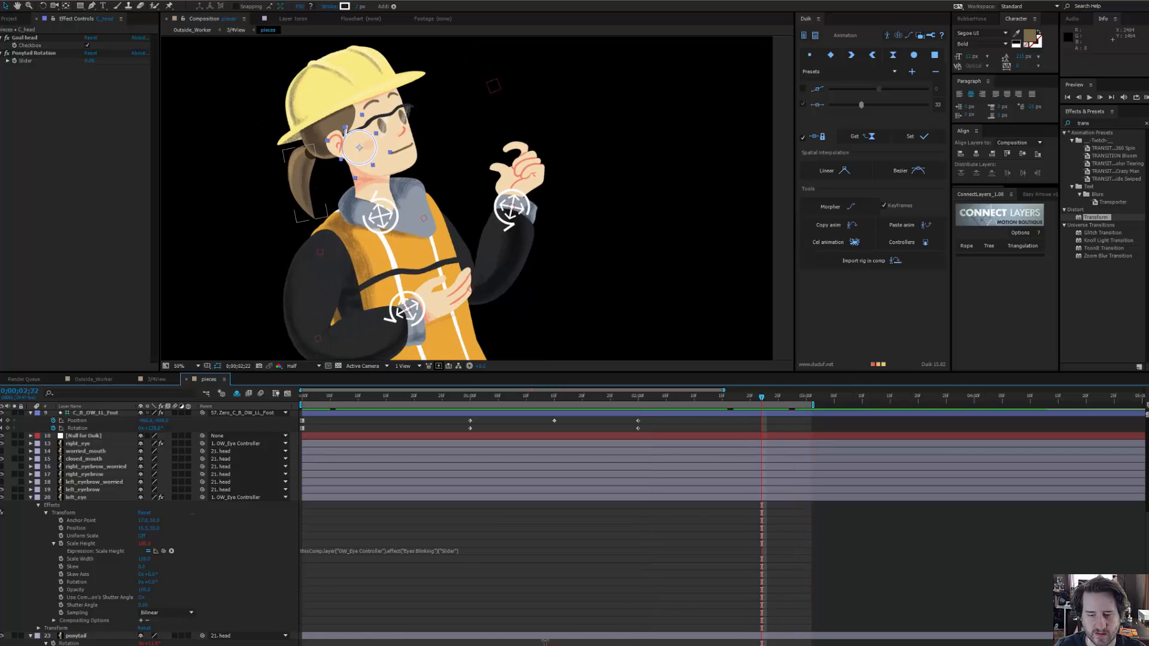
key("BackSpace")
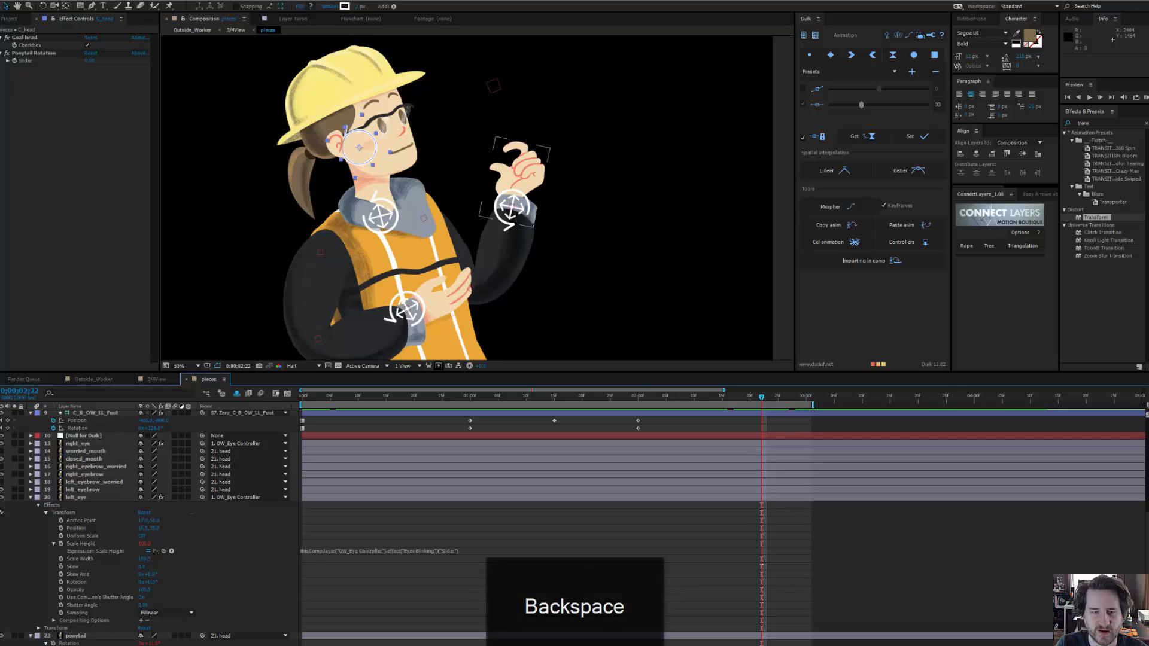
key("Return")
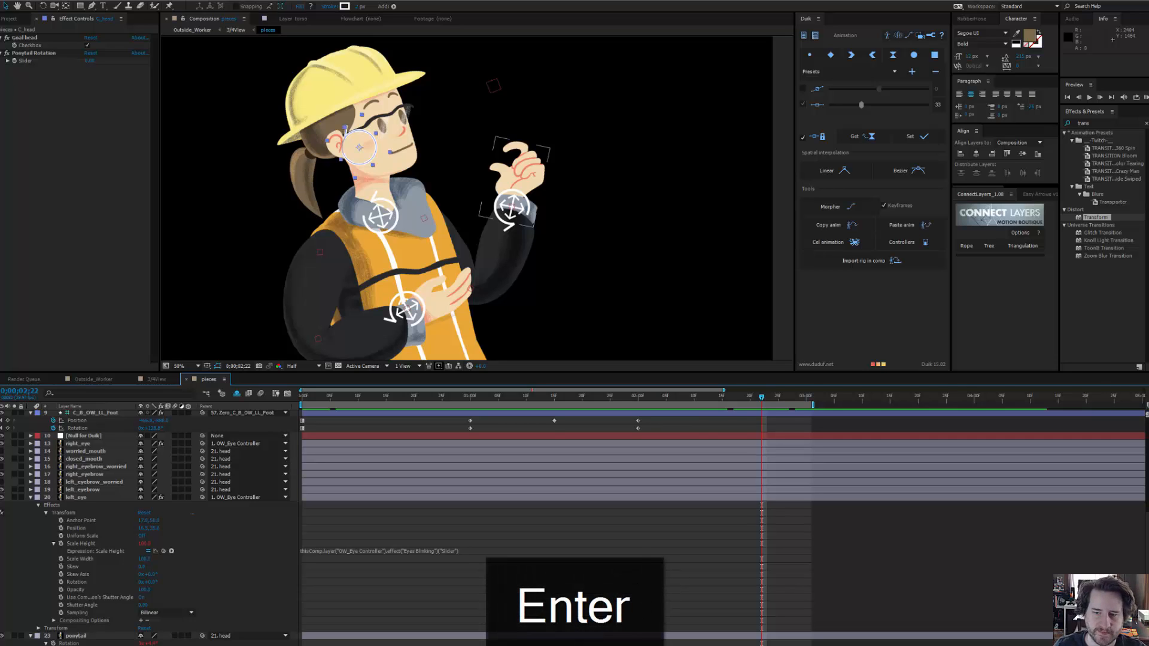
Step: Fine-tune the divisor in the ponytail's rotation expression while comparing the head tilt at 0:00:02:23 and 0:00:03:00
left_click_drag(759, 397, 767, 473)
key("ctrl+s")
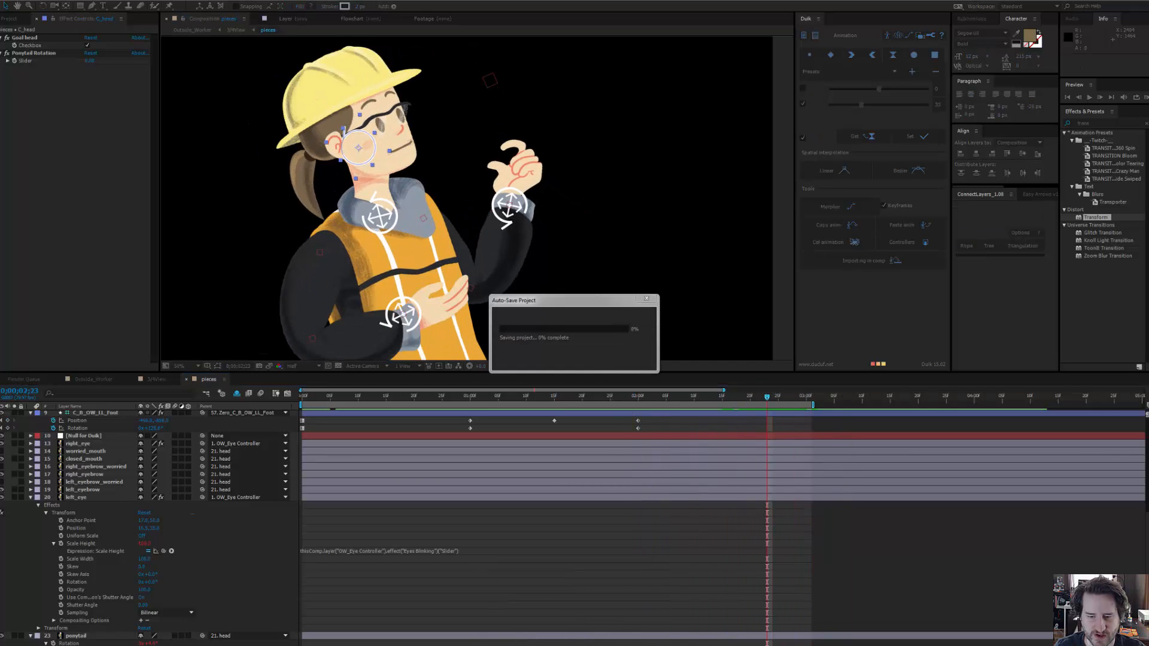
key("BackSpace")
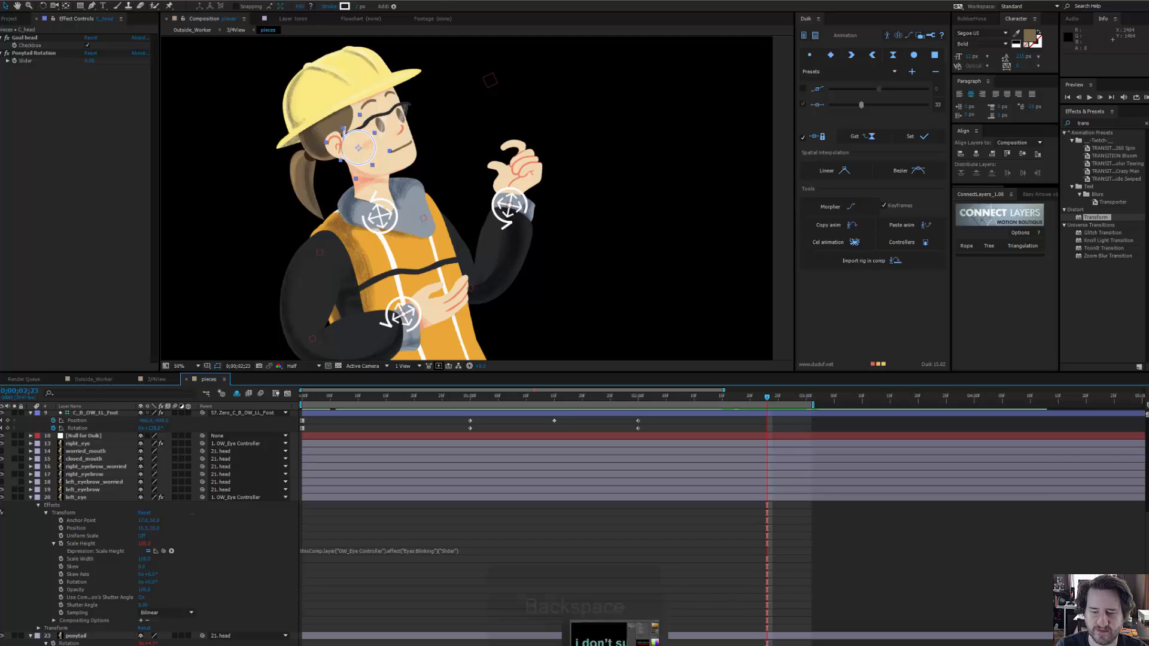
key("Return")
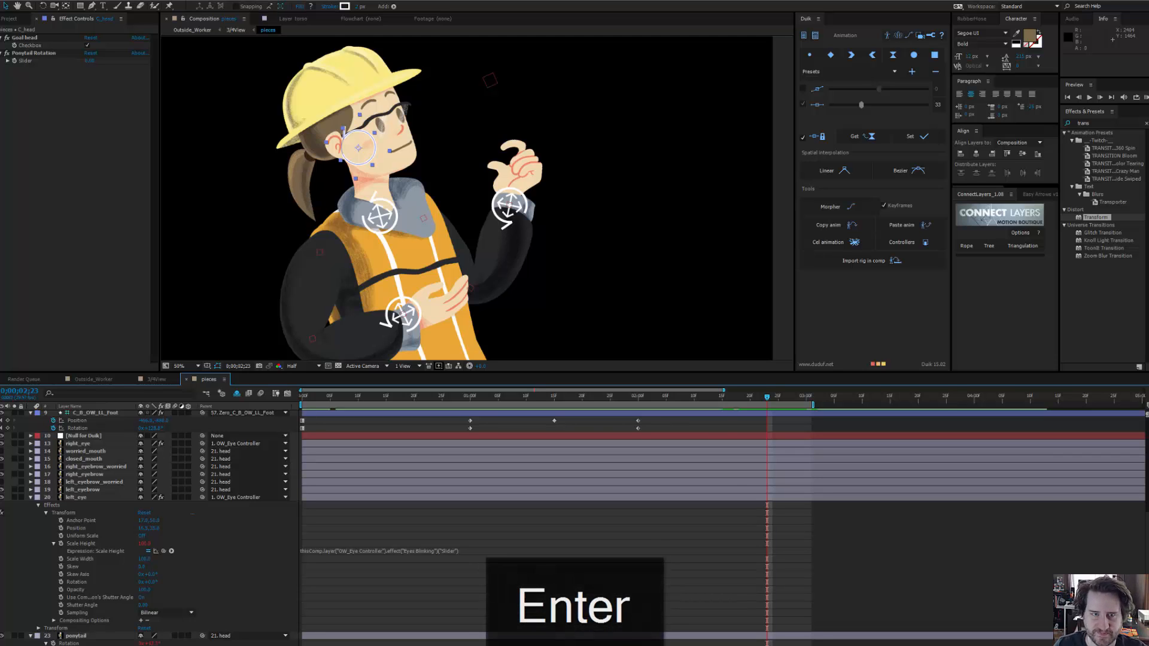
left_click_drag(765, 393, 807, 450)
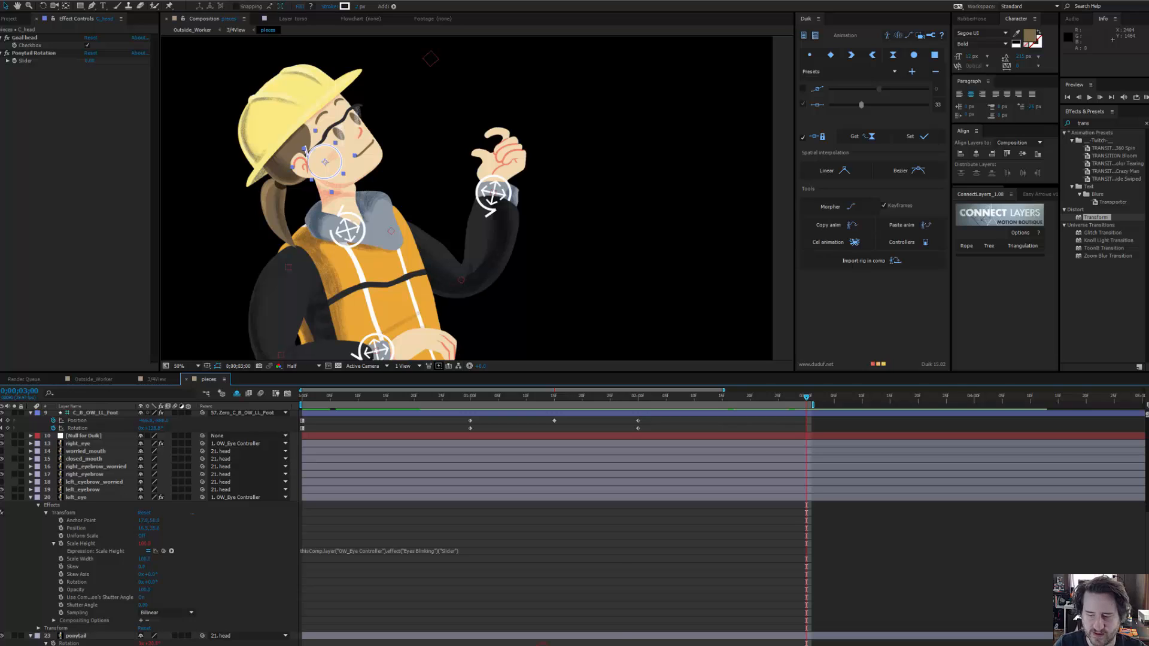
key("Delete")
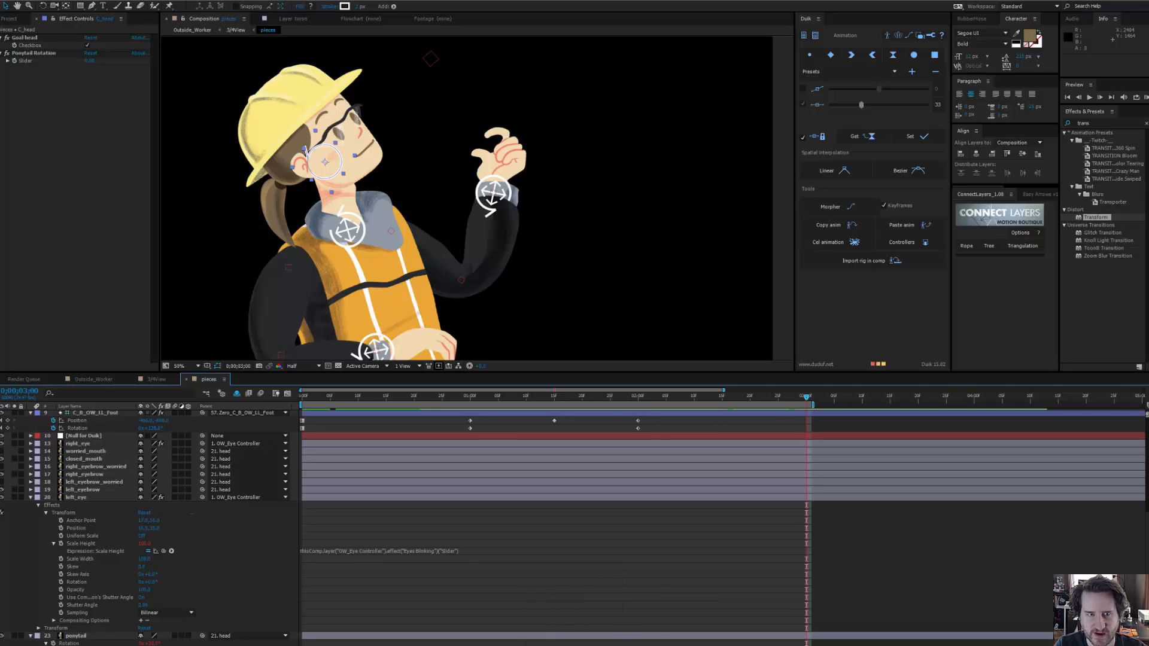
key("Return")
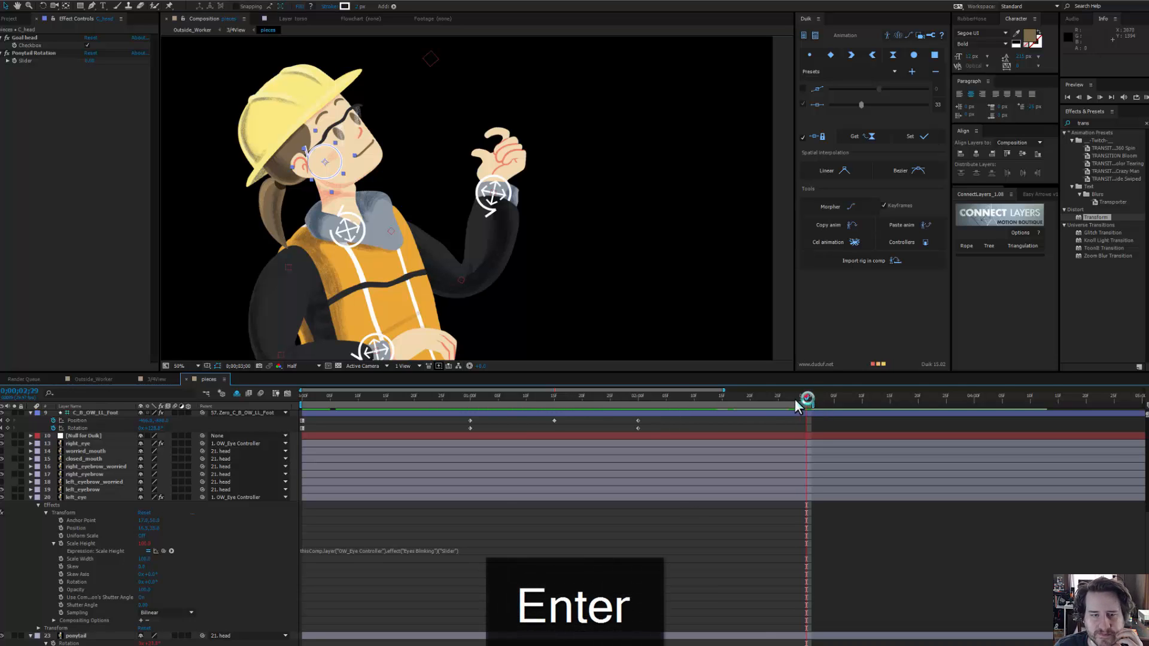
Step: Move the ponytail layer directly below the torso layer in the layer stack
left_click_drag(795, 400, 788, 458)
left_click(77, 636)
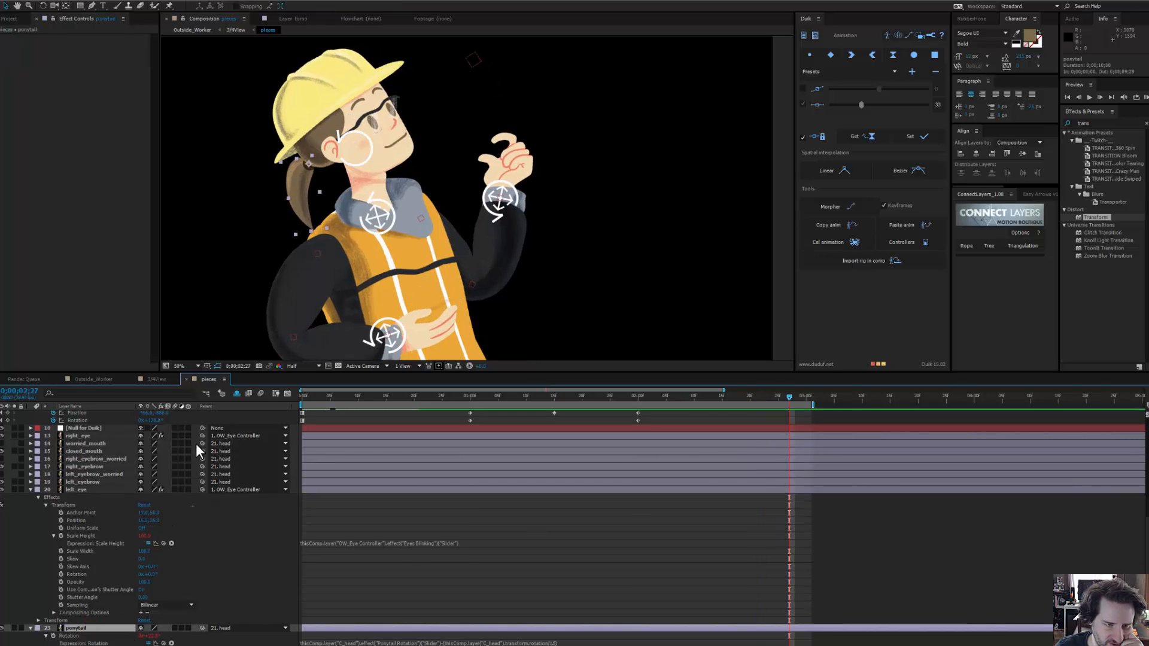
left_click(235, 394)
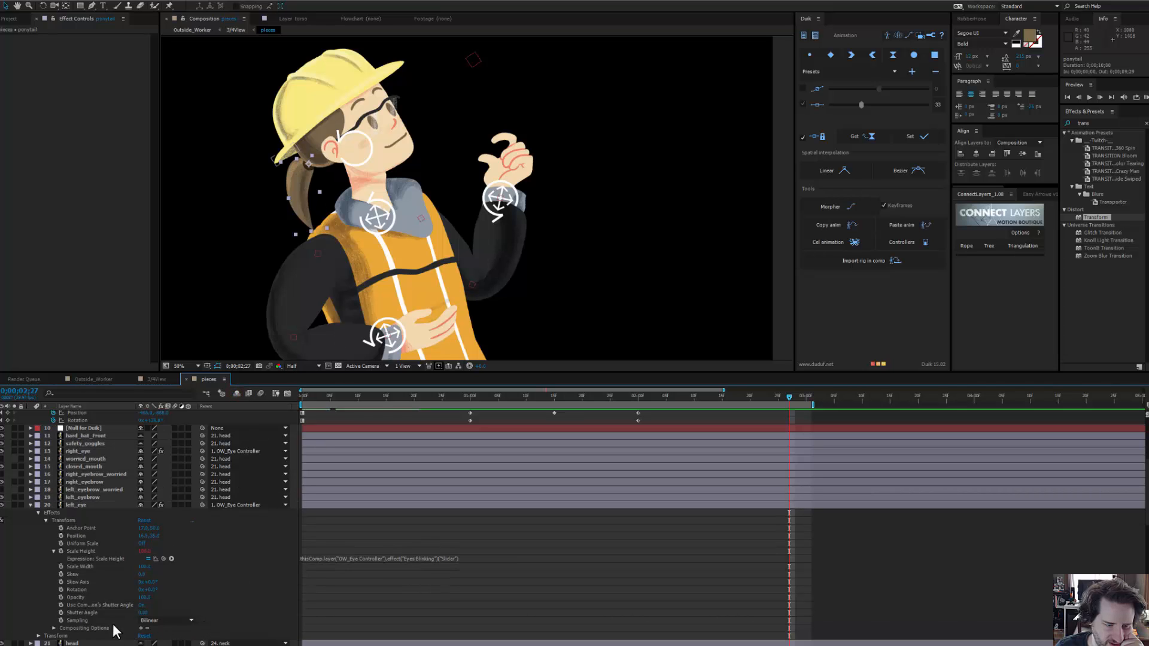
scroll(113, 623, "down", 5)
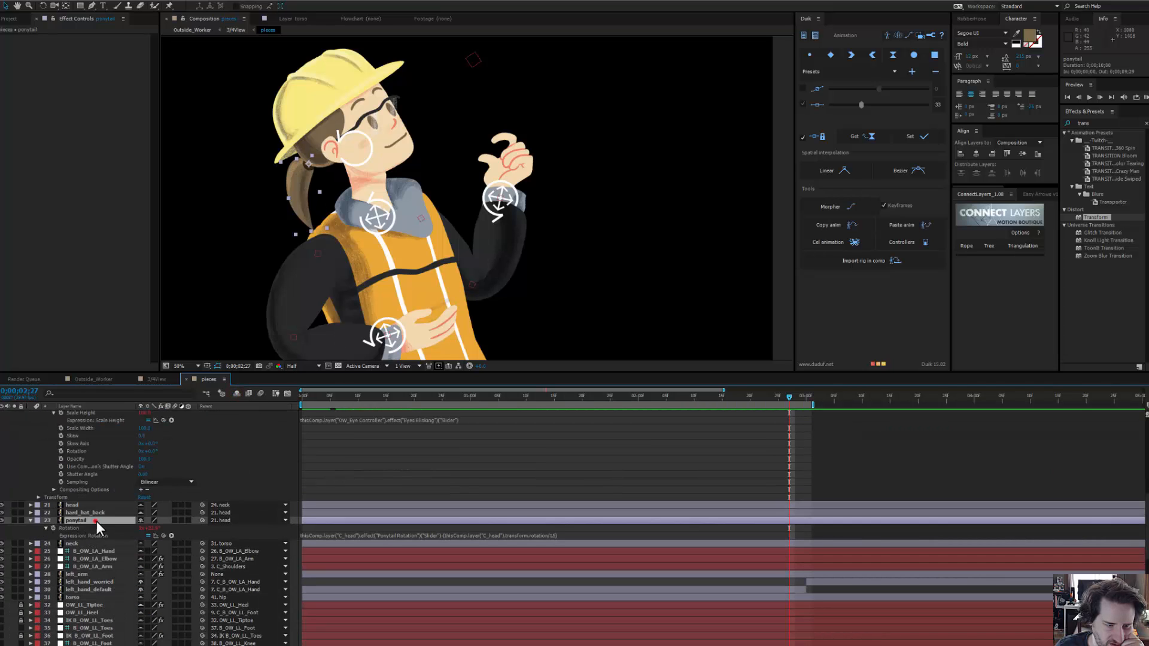
left_click_drag(96, 522, 99, 602)
Step: Scrub the animation through to 0:00:03:01 and examine the ponytail and neck during the backward tilt
left_click_drag(474, 395, 812, 415)
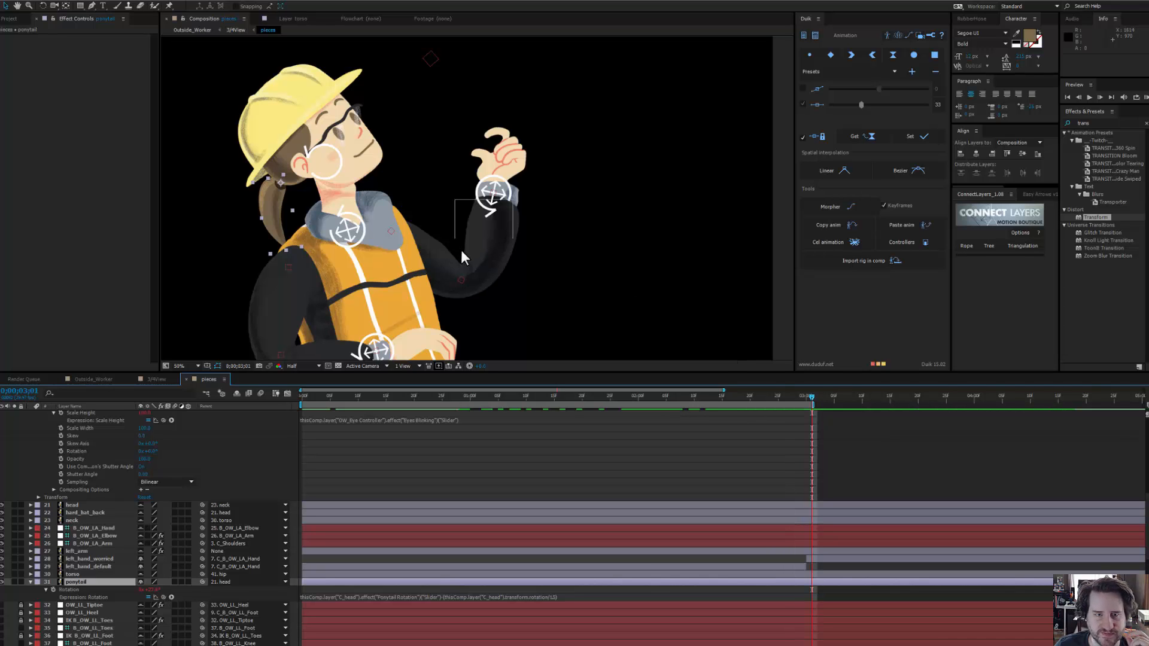
scroll(460, 250, "up", 3)
left_click_drag(479, 145, 525, 246)
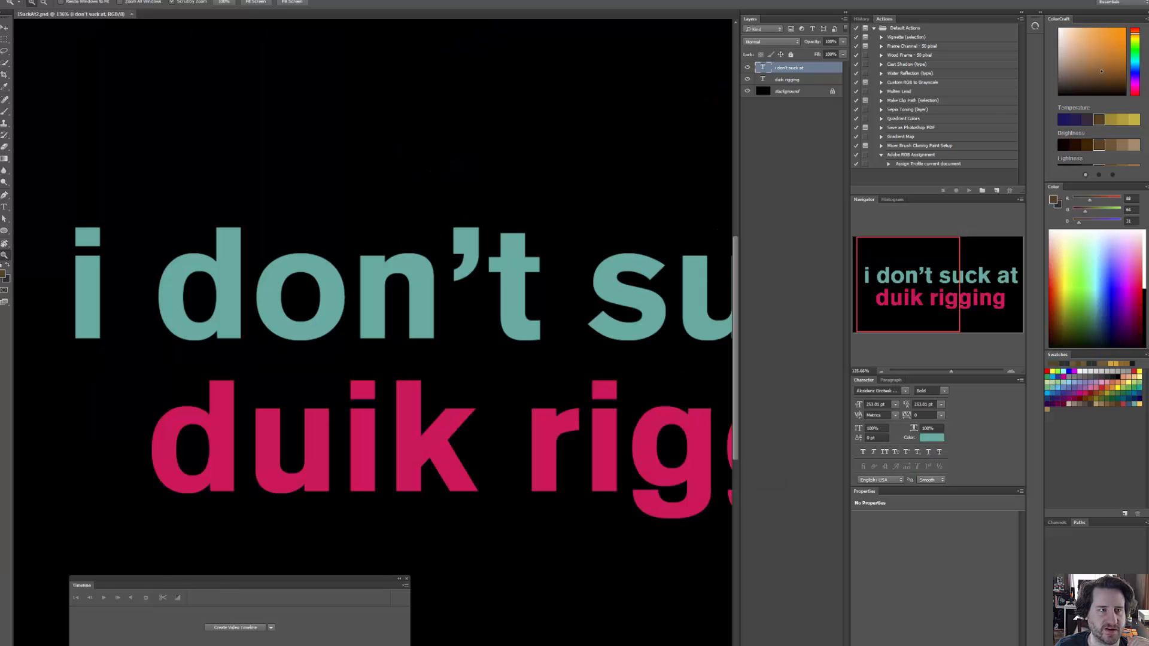
Step: Switch to Photoshop and open the recent file Outside_Worker.psd
left_click(21, 1)
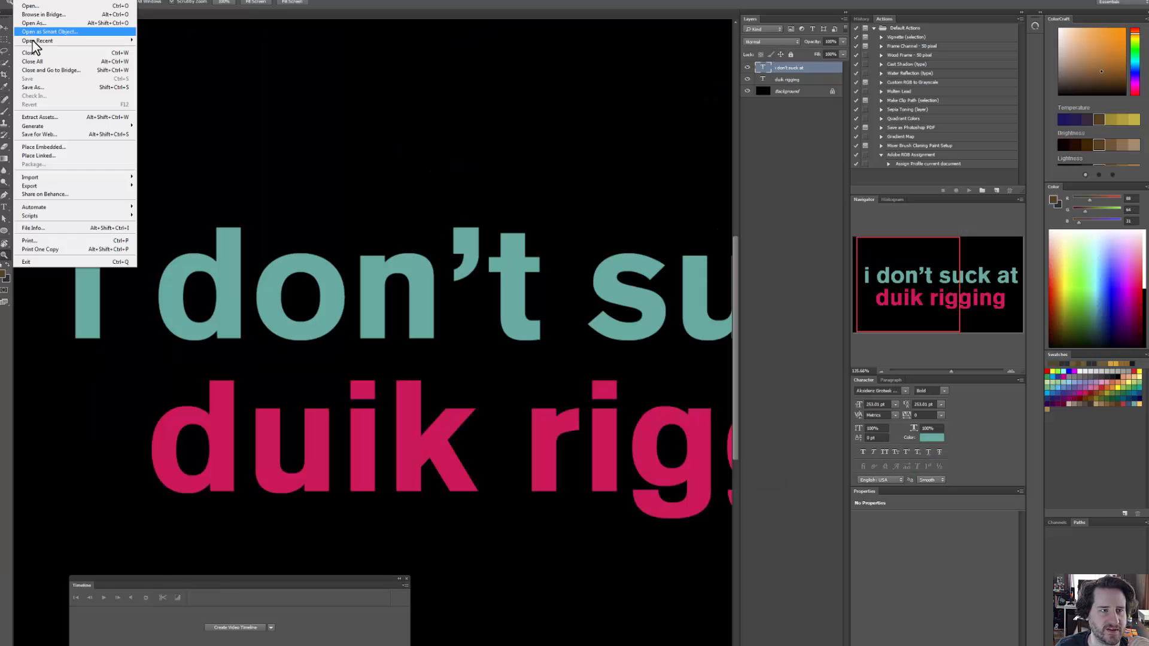
mouse_move(37, 42)
left_click(178, 46)
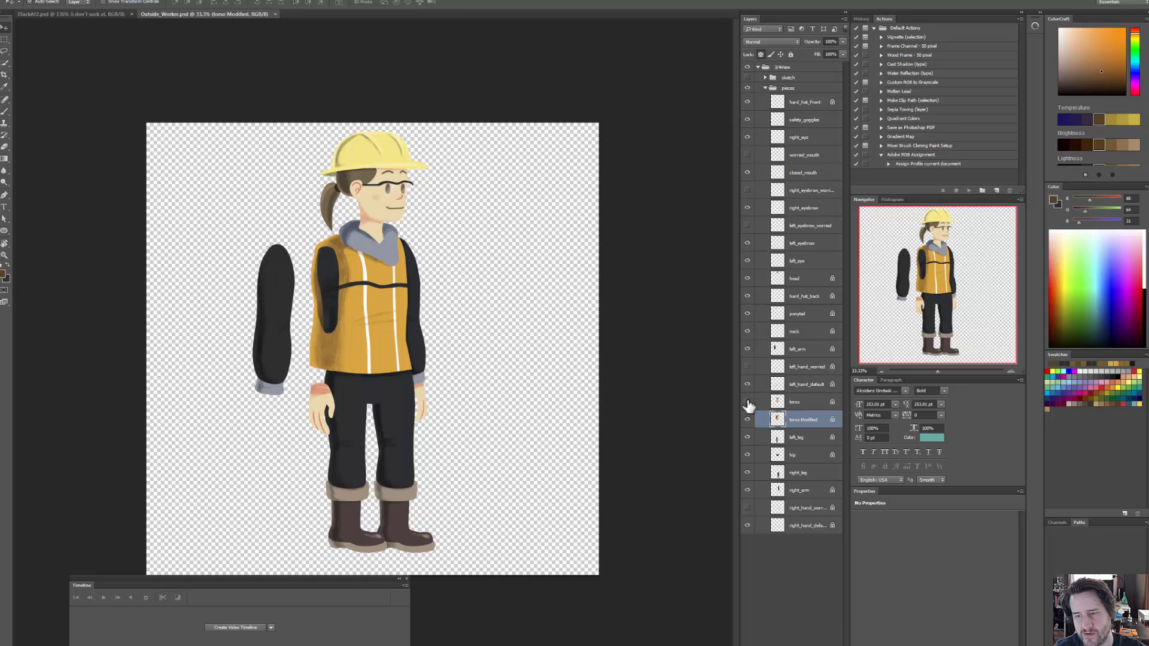
Step: Hide the torso and head layers, and sample the reddish shading colour on the neck
left_click(748, 278)
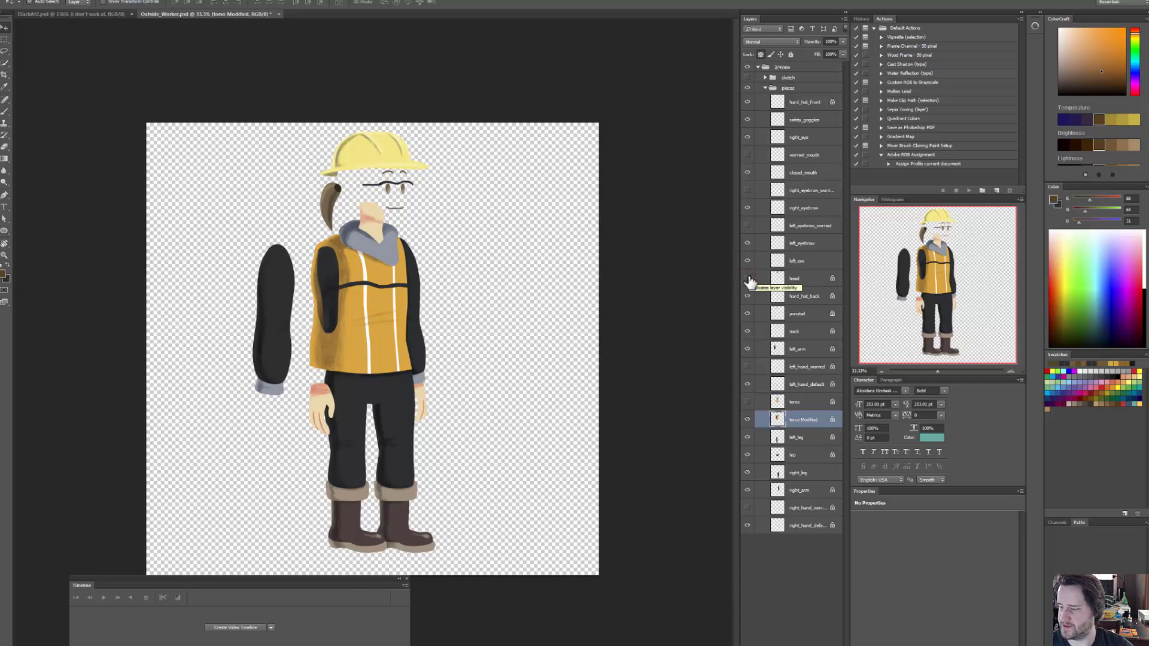
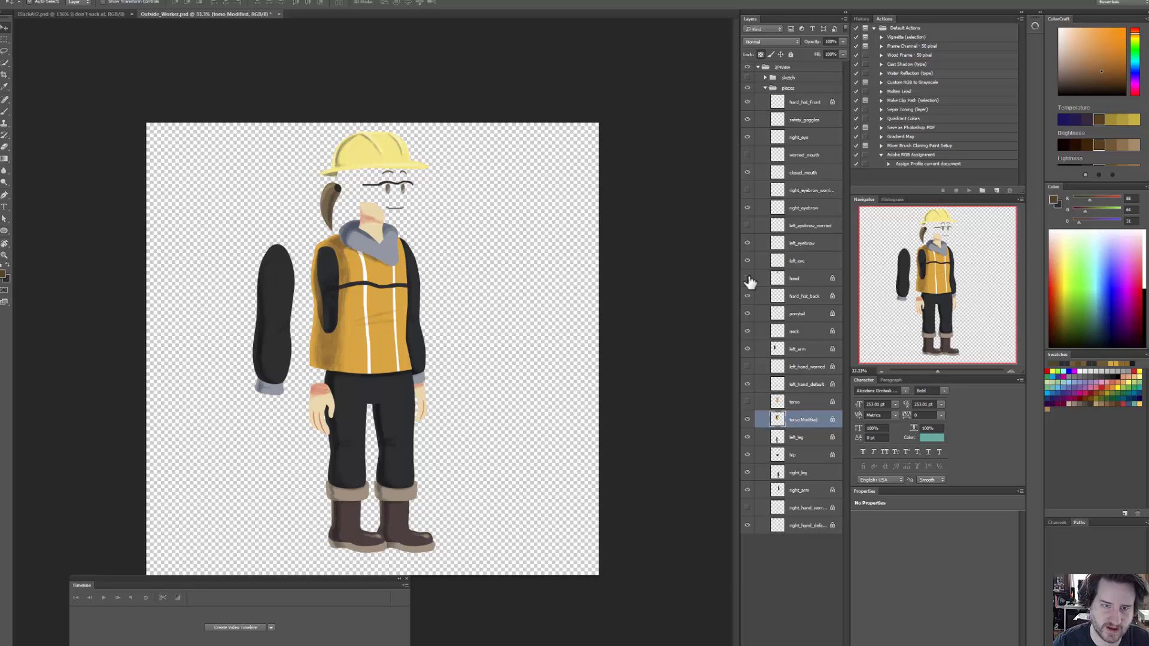
key("ctrl+space")
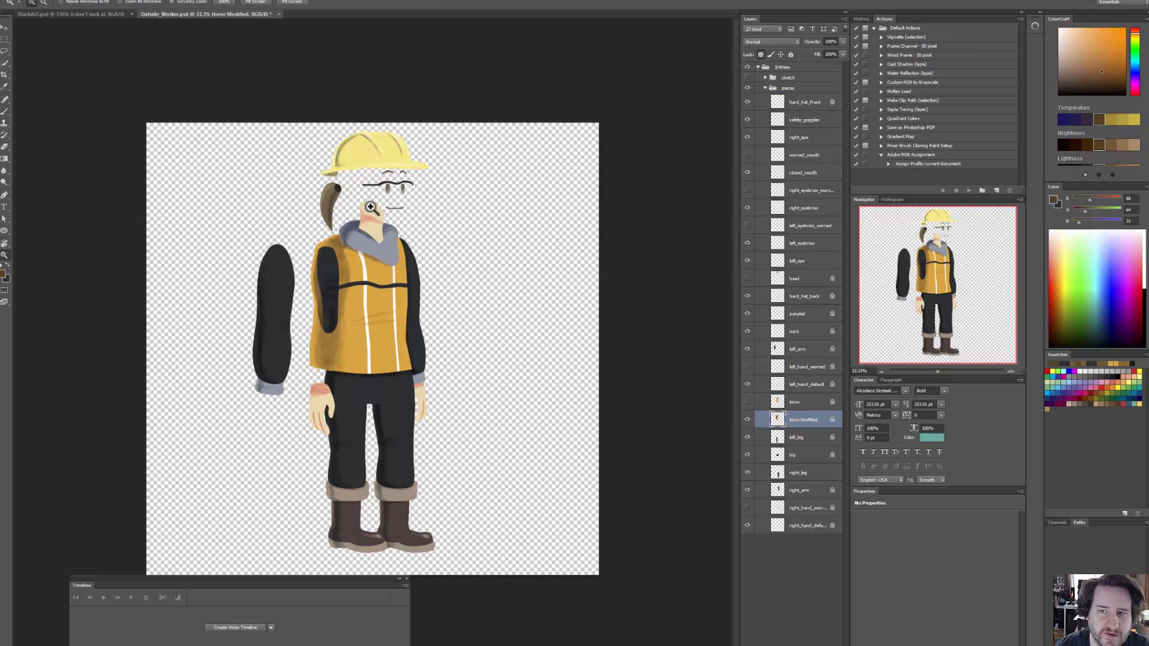
left_click_drag(364, 208, 426, 197)
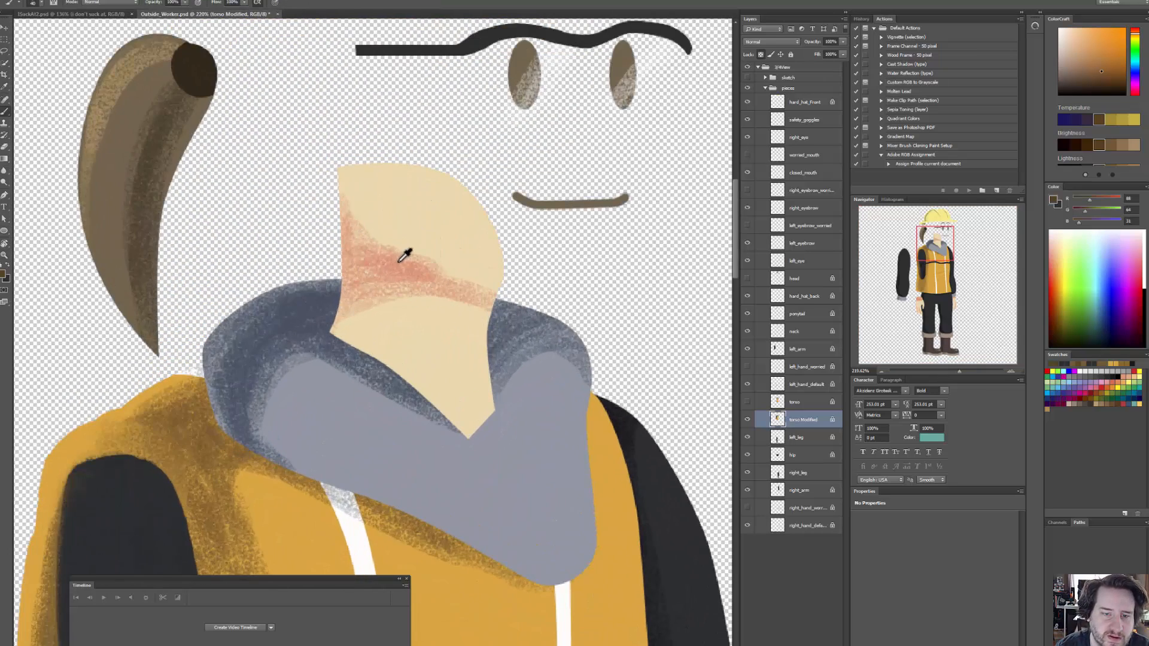
left_click(392, 257, "alt")
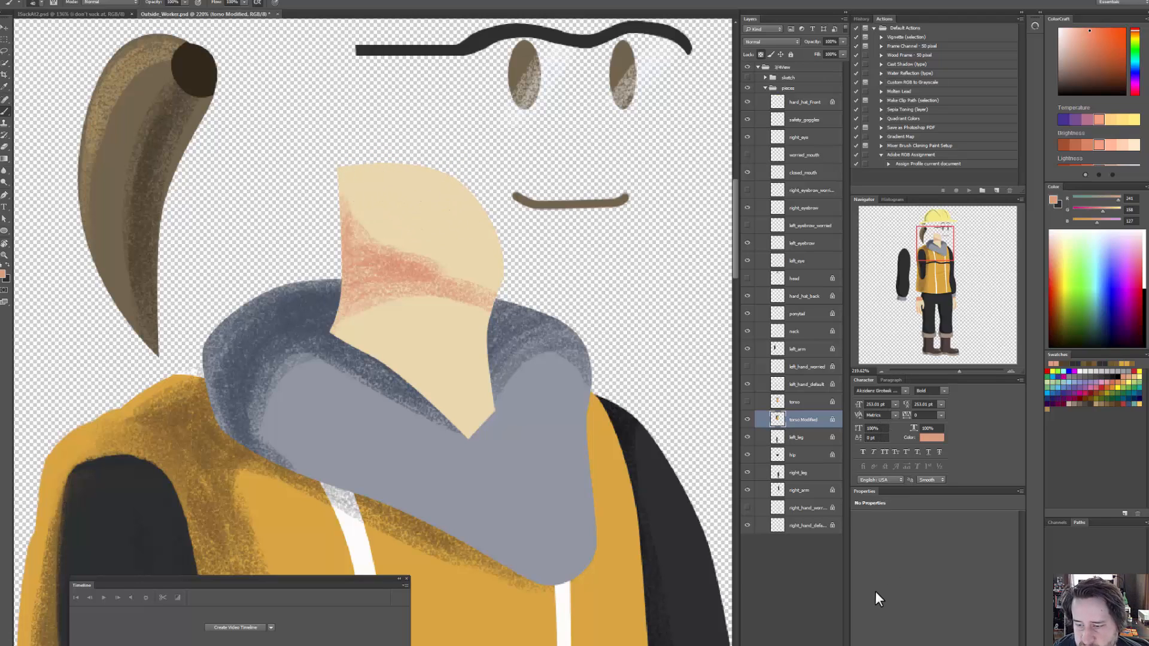
Step: Choose a brush preset and paint the upper part of the neck layer with the sampled reddish shadow colour
left_click(874, 645)
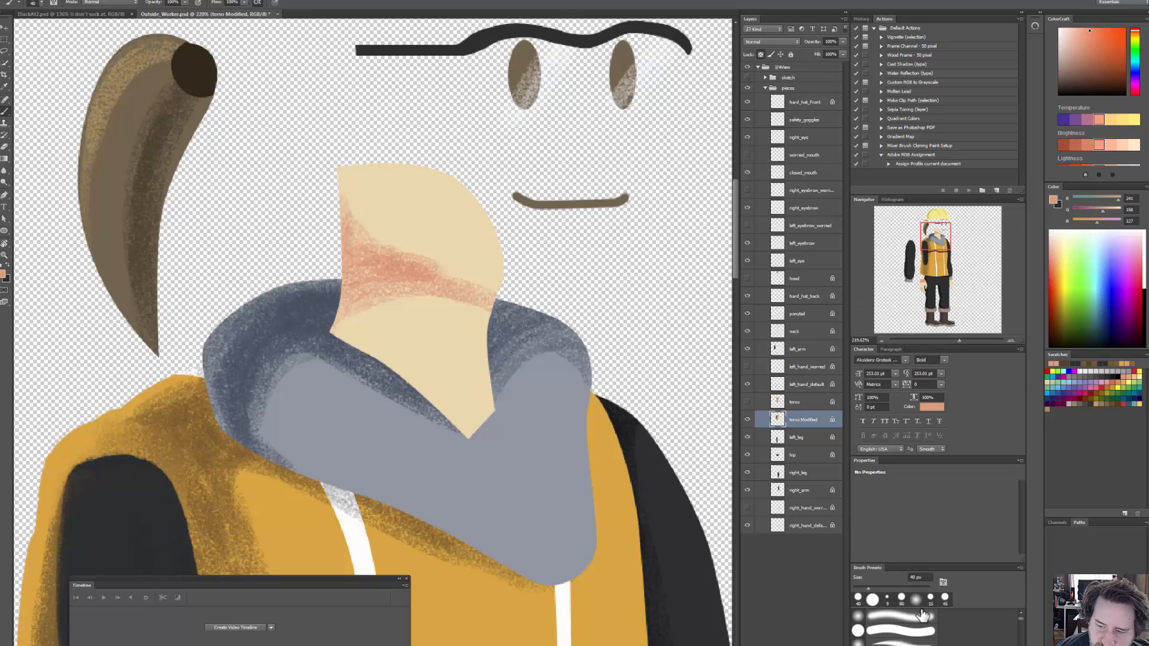
mouse_move(574, 345)
left_mouse_down()
mouse_move(492, 257)
mouse_move(495, 281)
mouse_move(508, 286)
left_mouse_up()
key("ctrl+z")
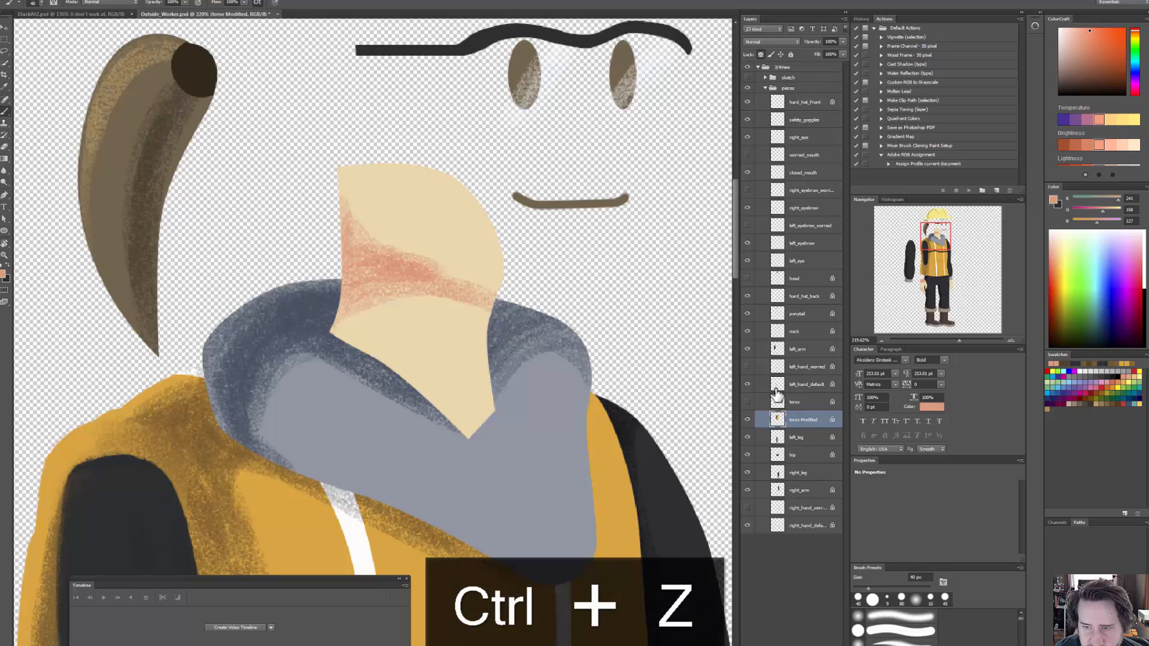
left_click(781, 333)
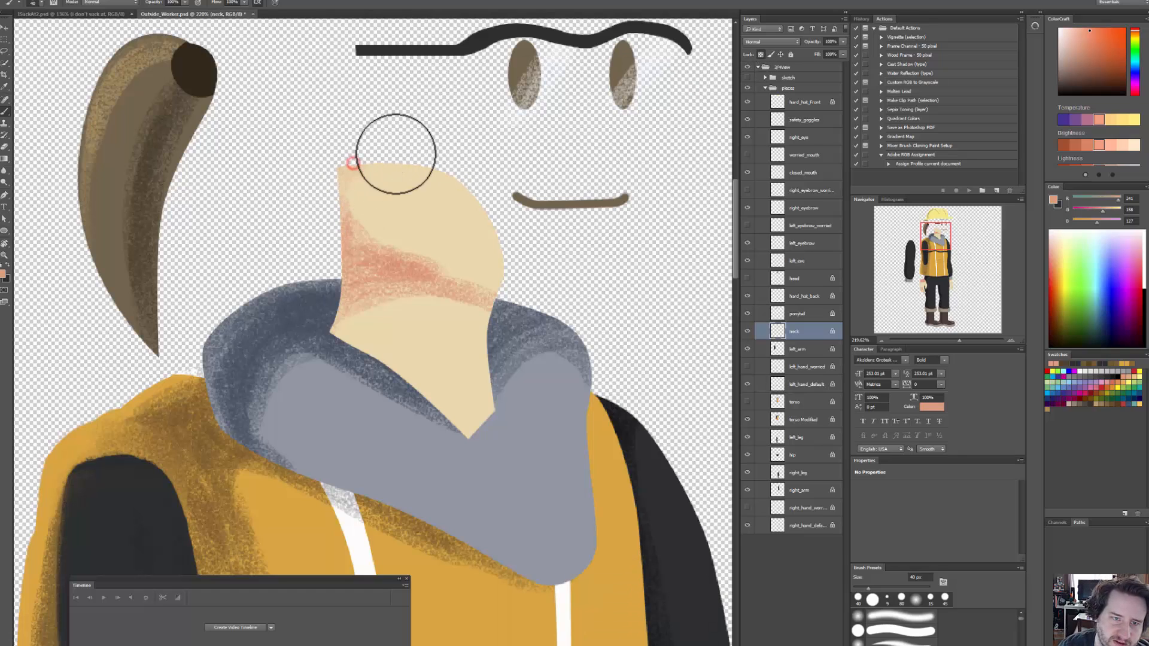
mouse_move(396, 154)
left_mouse_down()
mouse_move(334, 198)
mouse_move(402, 162)
mouse_move(496, 201)
mouse_move(486, 241)
mouse_move(344, 202)
mouse_move(370, 232)
mouse_move(452, 231)
mouse_move(430, 250)
mouse_move(457, 268)
mouse_move(375, 260)
mouse_move(364, 151)
mouse_move(358, 201)
mouse_move(426, 178)
mouse_move(488, 189)
mouse_move(405, 195)
mouse_move(380, 227)
mouse_move(390, 253)
mouse_move(487, 228)
mouse_move(424, 224)
mouse_move(485, 249)
mouse_move(481, 262)
mouse_move(442, 251)
mouse_move(399, 206)
mouse_move(391, 142)
mouse_move(413, 167)
mouse_move(422, 160)
mouse_move(387, 198)
mouse_move(346, 162)
mouse_move(344, 201)
mouse_move(403, 253)
mouse_move(466, 195)
mouse_move(442, 193)
mouse_move(401, 259)
mouse_move(366, 192)
mouse_move(373, 228)
mouse_move(334, 239)
mouse_move(390, 171)
mouse_move(441, 184)
mouse_move(506, 239)
mouse_move(481, 256)
mouse_move(498, 285)
mouse_move(510, 270)
mouse_move(468, 246)
mouse_move(337, 237)
mouse_move(389, 277)
mouse_move(397, 266)
mouse_move(371, 247)
left_mouse_up()
left_click(378, 258, "alt")
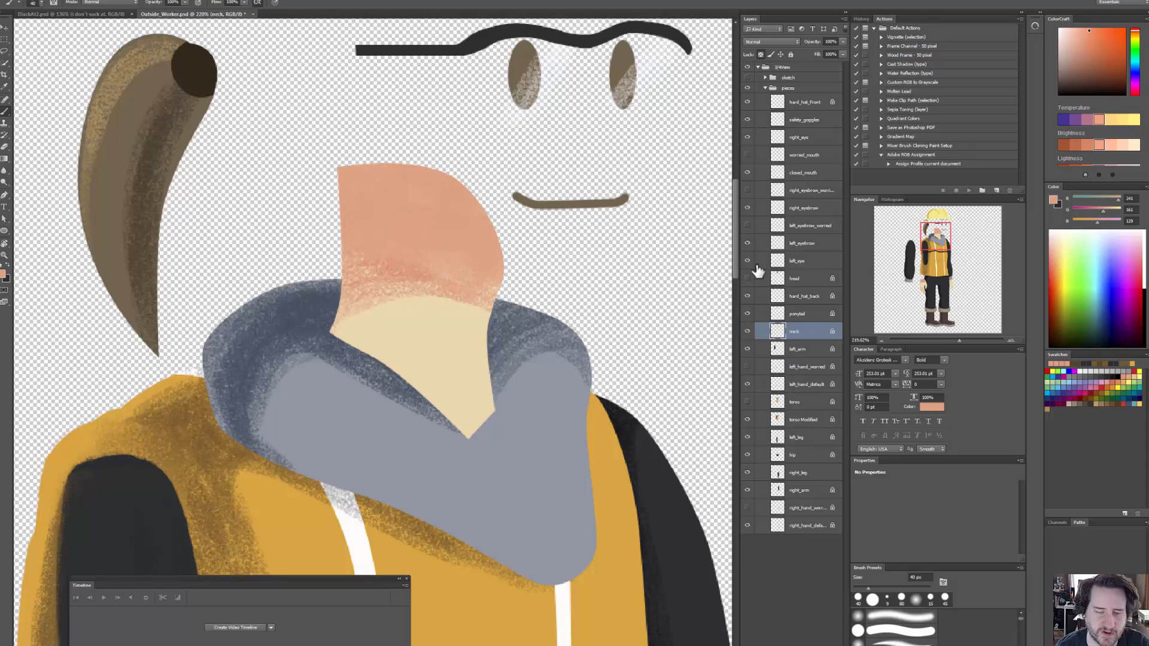
Step: Save the repainted neck in Outside_Worker.psd, switch back to After Effects and scrub the animation to check the neck shading during the head tilt
key("ctrl+s")
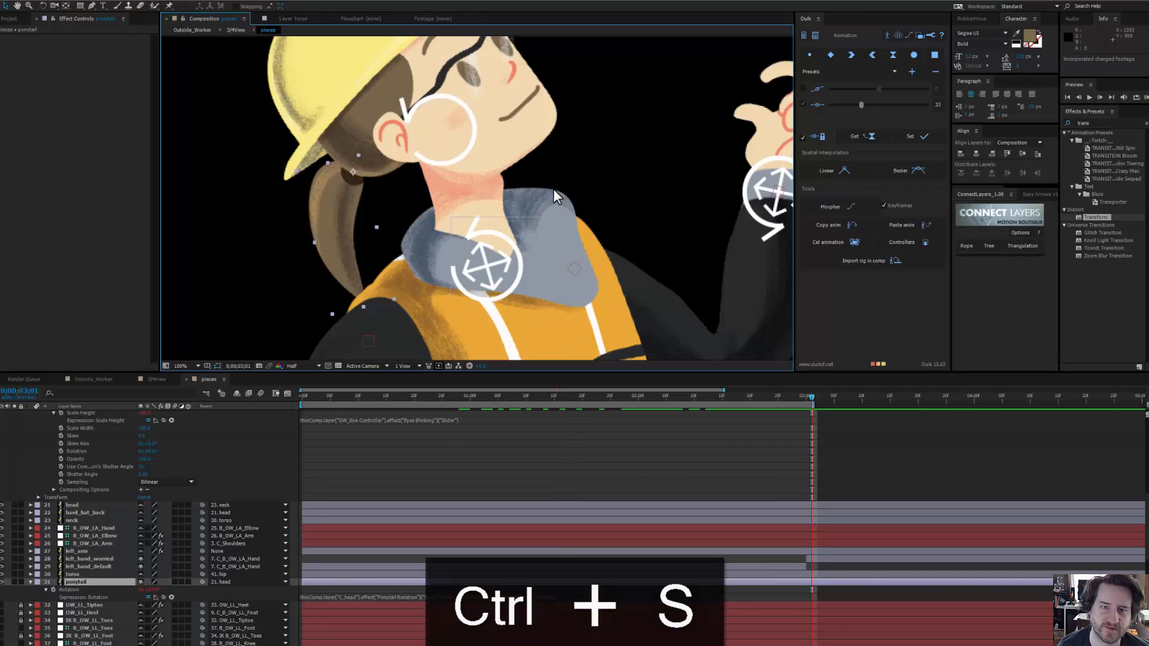
scroll(552, 163, "down", 2)
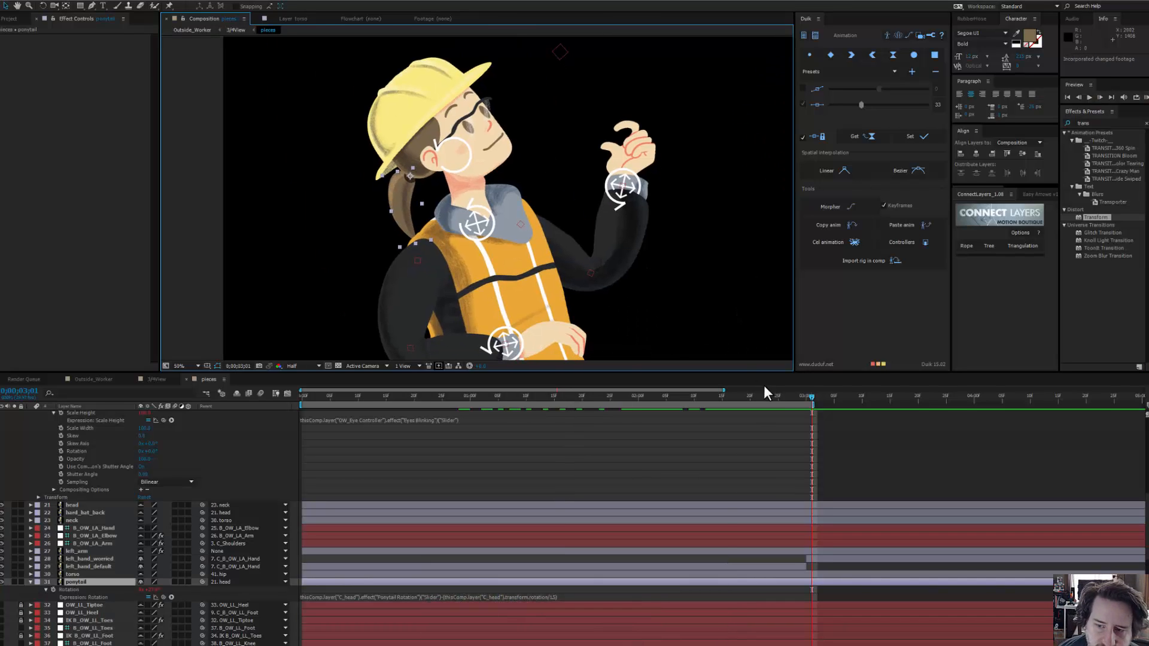
left_click_drag(810, 396, 457, 400)
left_click_drag(528, 403, 744, 418)
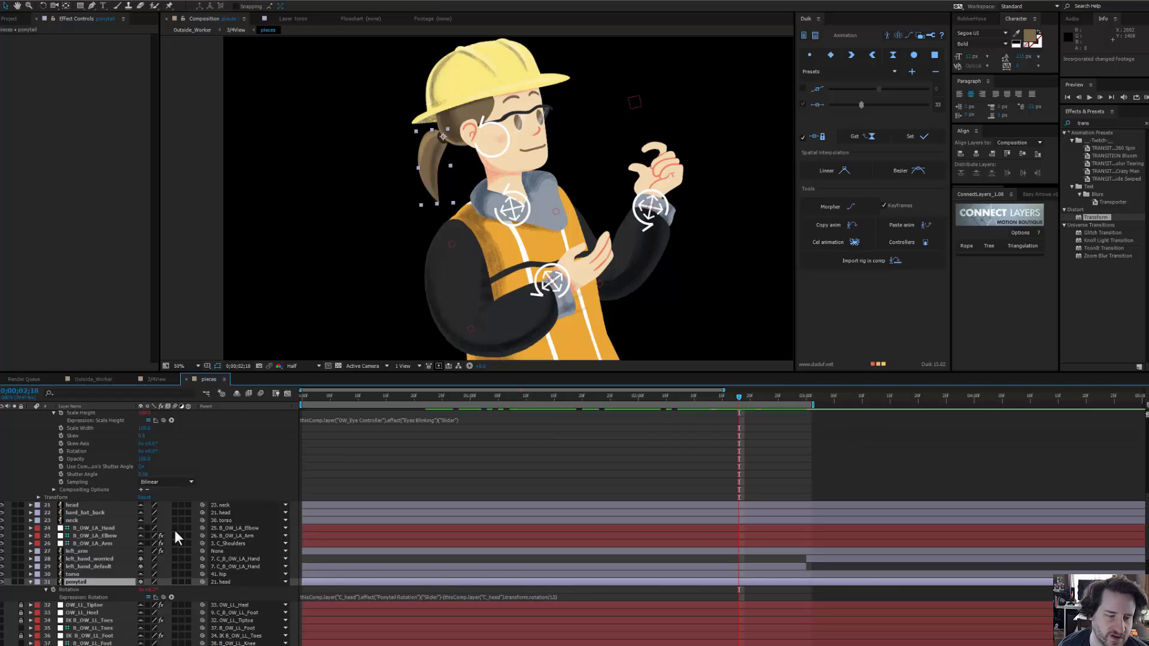
Step: Hide all shy layers of the pieces composition and enlarge the timeline area to show more layers
left_click(91, 552)
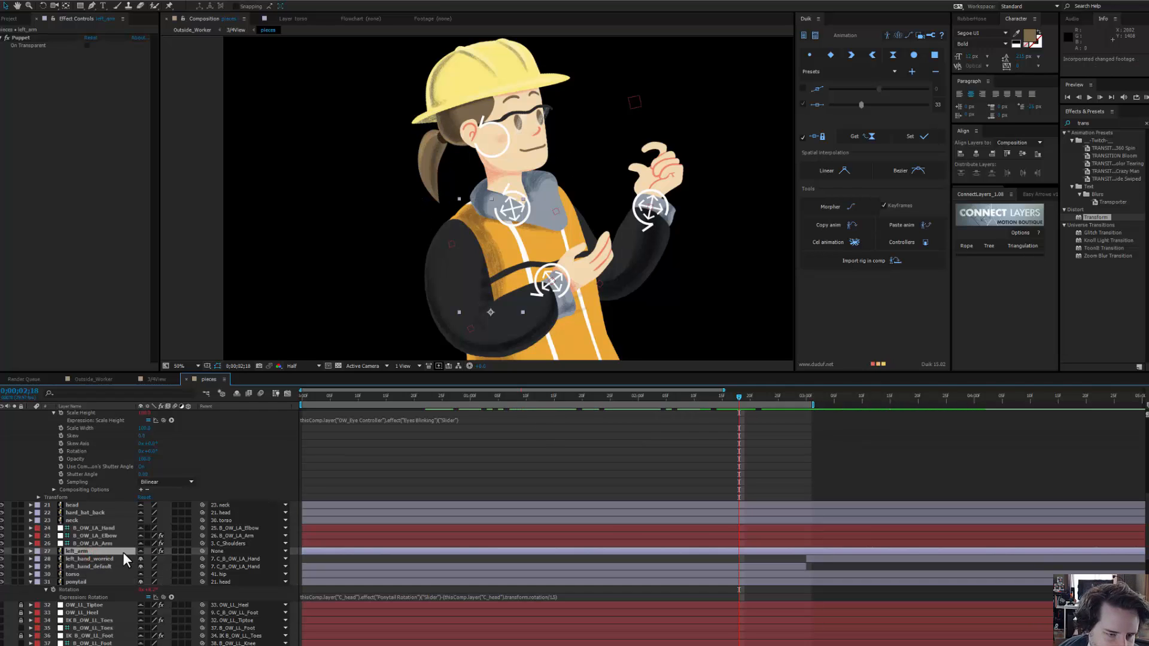
left_click(236, 392)
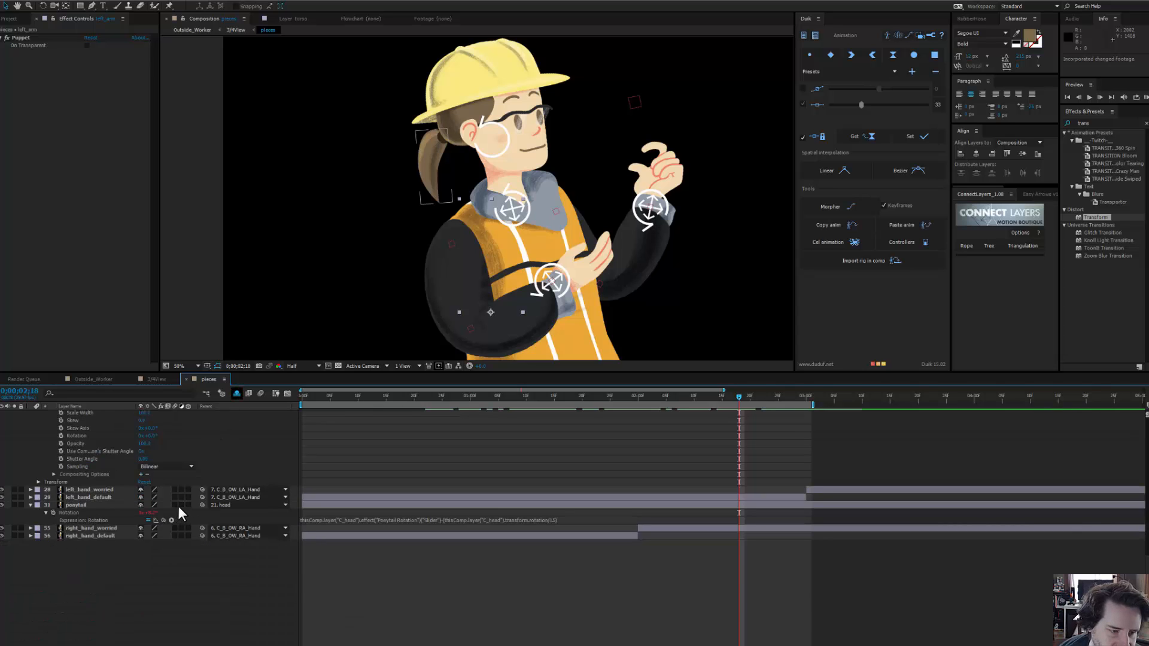
scroll(180, 505, "up", 5)
scroll(180, 505, "up", 2)
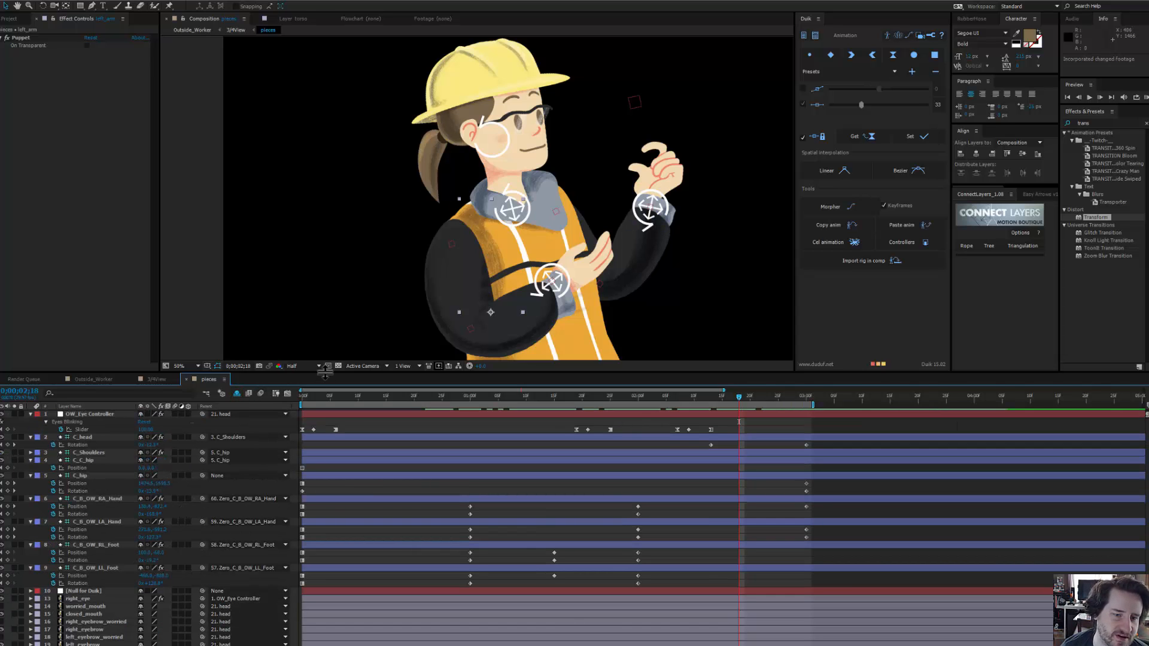
left_click_drag(325, 373, 325, 354)
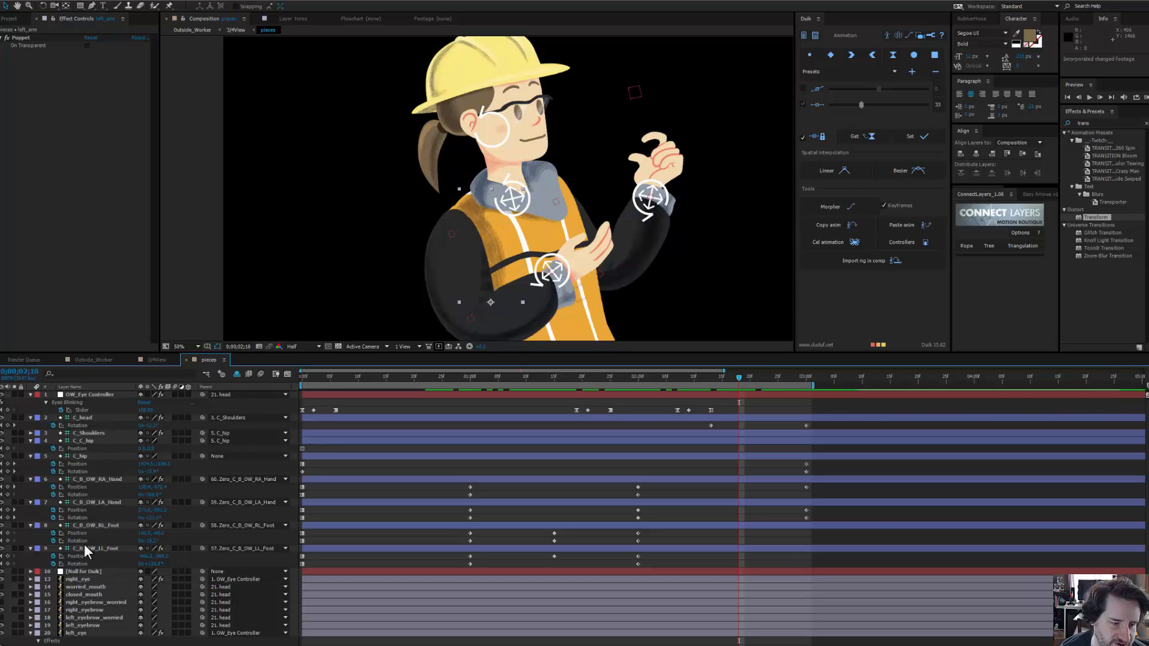
Step: Mark the right_eye and left_eye layers as shy to remove them from the layer list
left_click(84, 571)
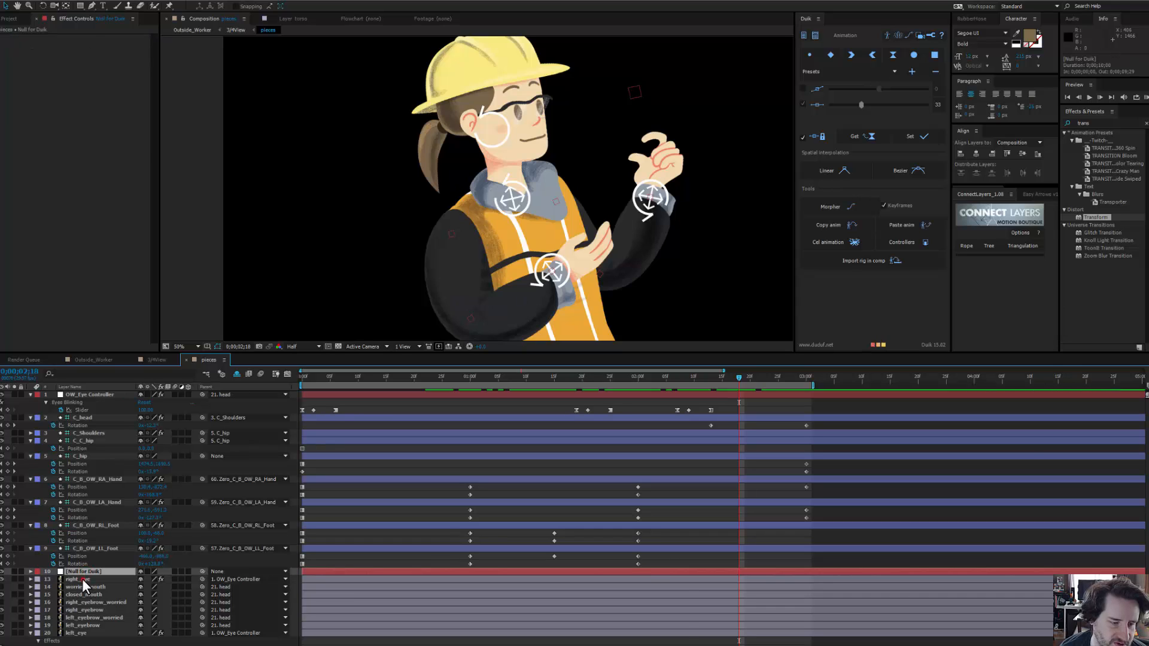
left_click(82, 579)
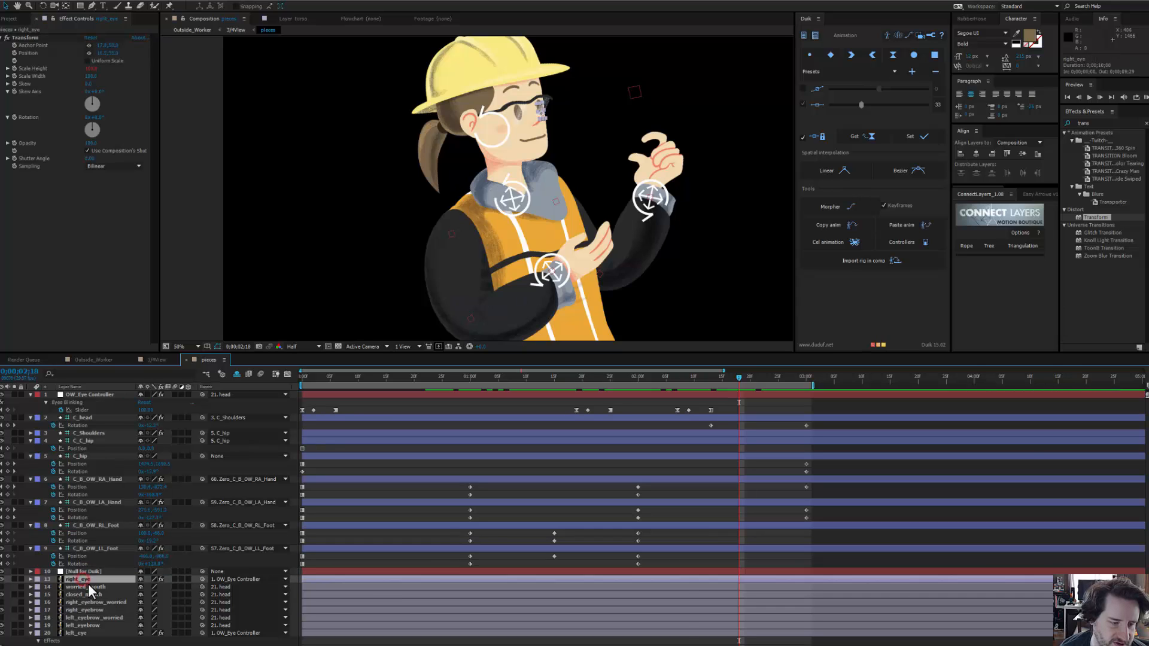
left_click(141, 579)
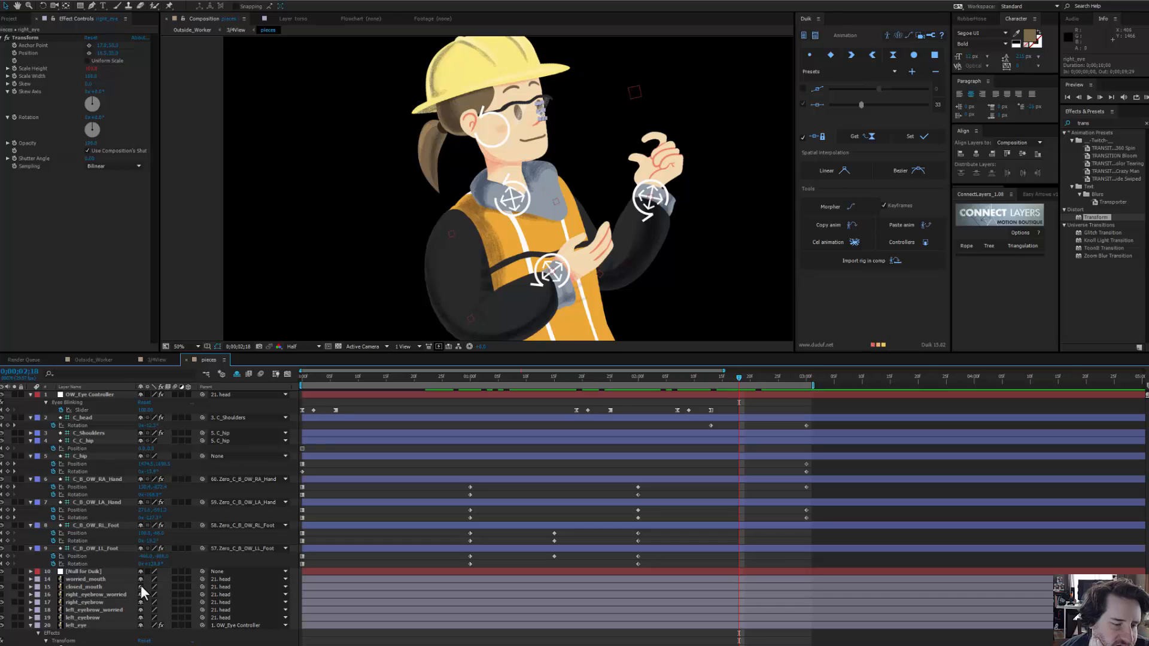
left_click(140, 625)
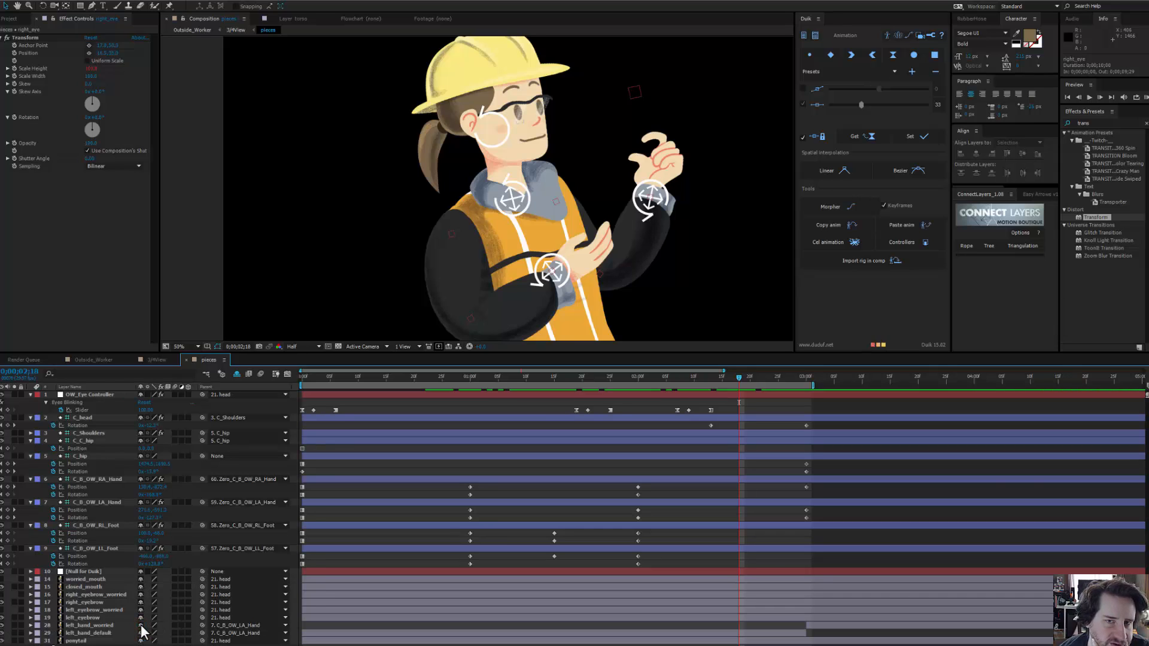
Step: Mark the ponytail layer as shy to remove it from the layer list
left_click(634, 90)
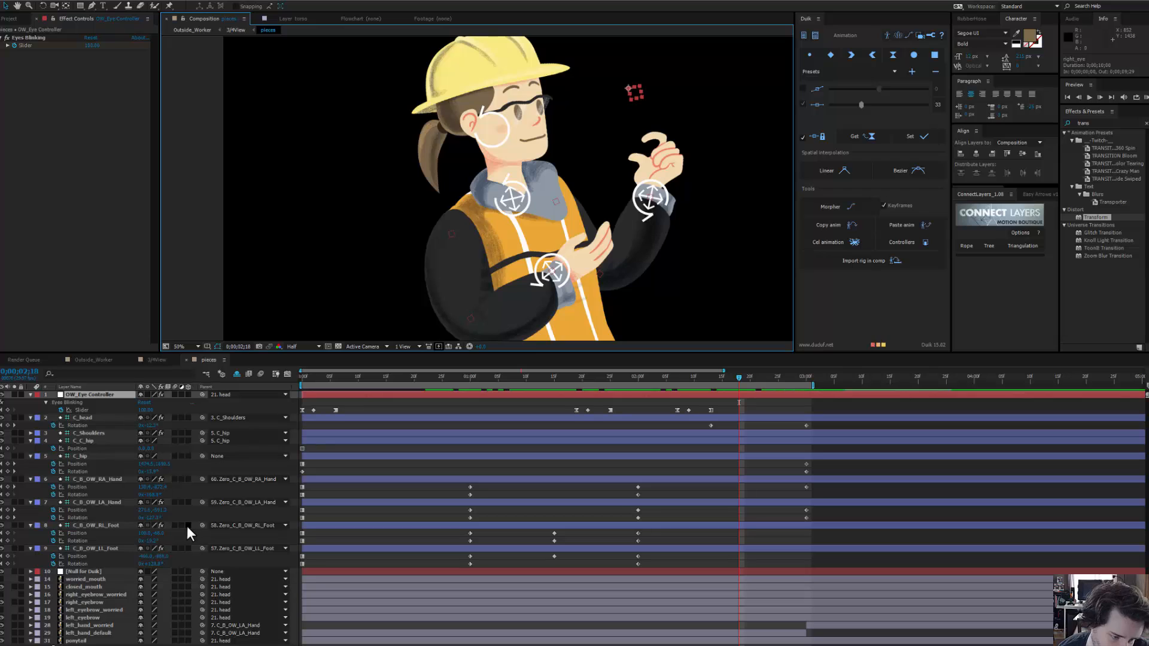
left_click(93, 594)
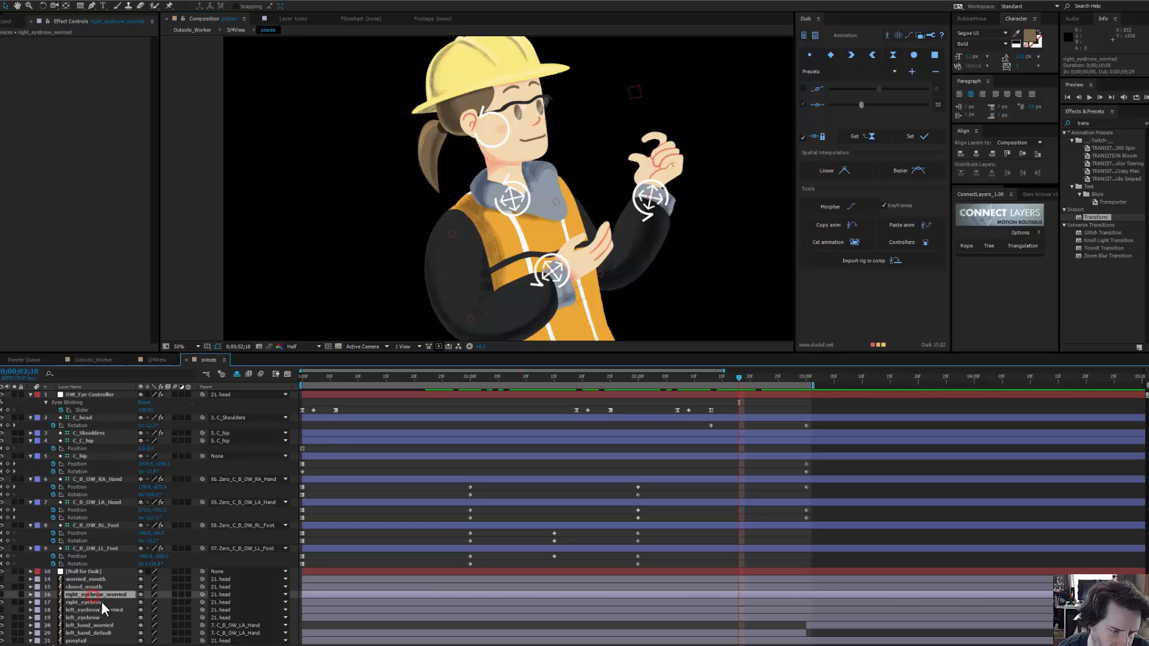
left_click(81, 641)
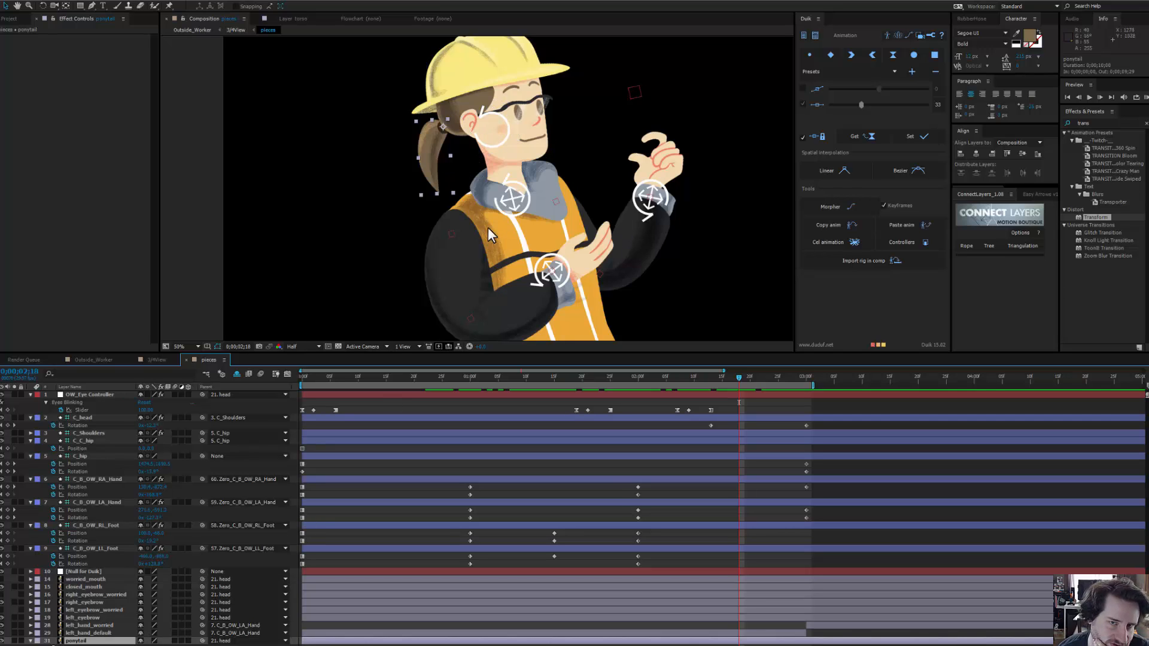
left_click(141, 641)
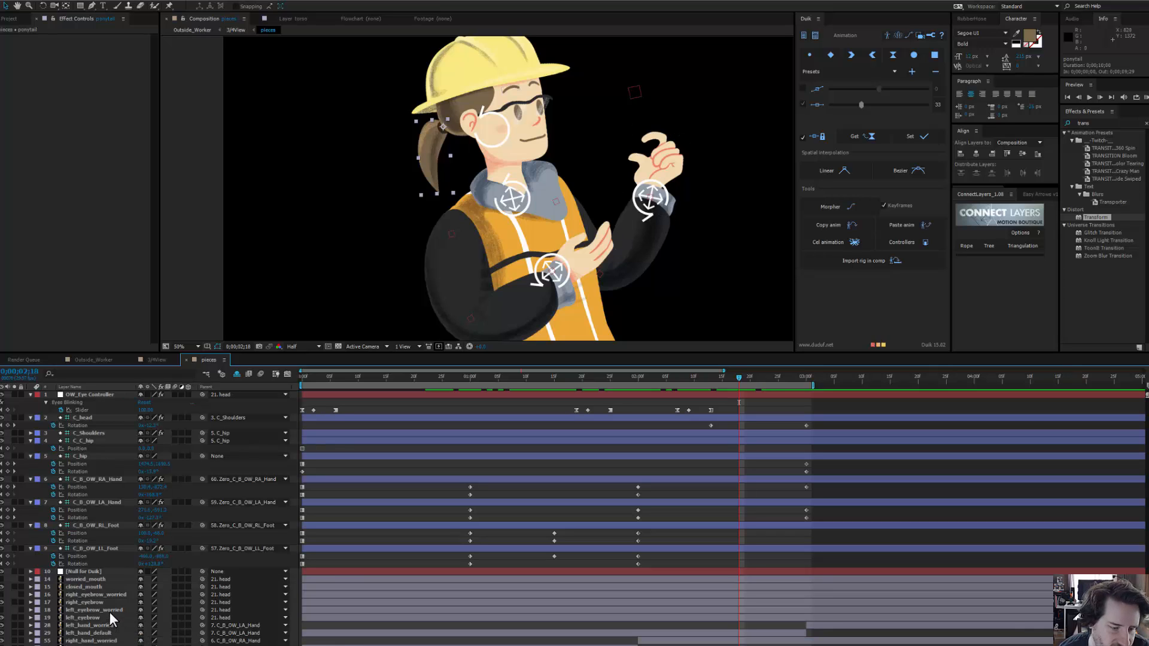
left_click(93, 580)
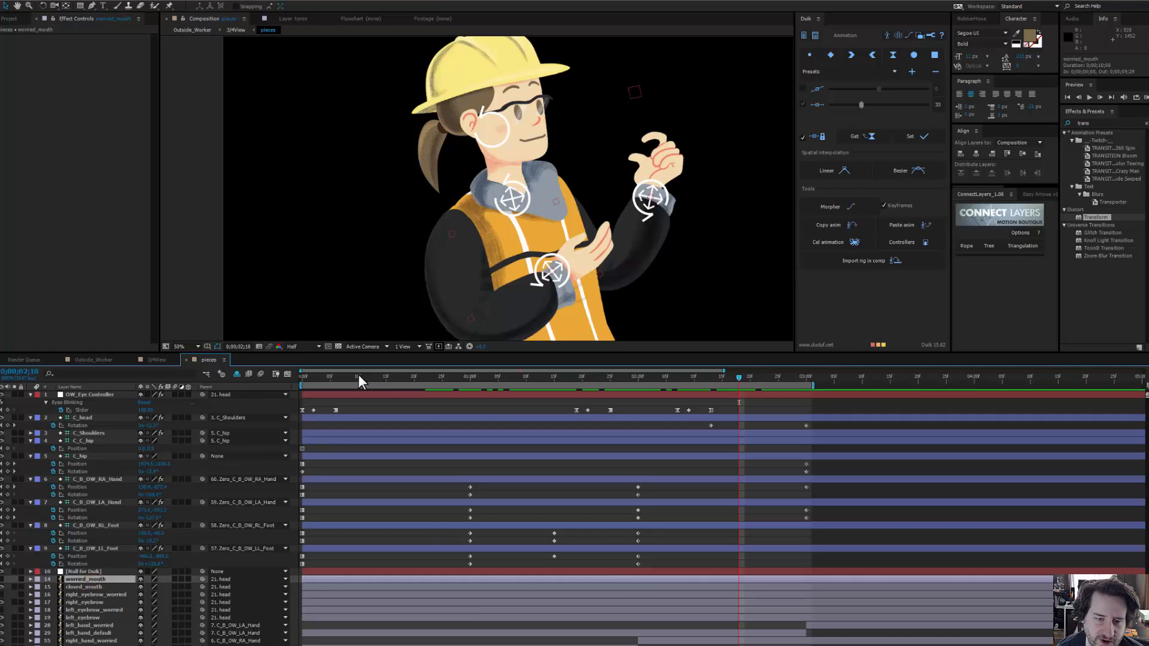
Step: Play the animation from the first frame and examine the whole character in motion
left_click_drag(358, 375, 250, 379)
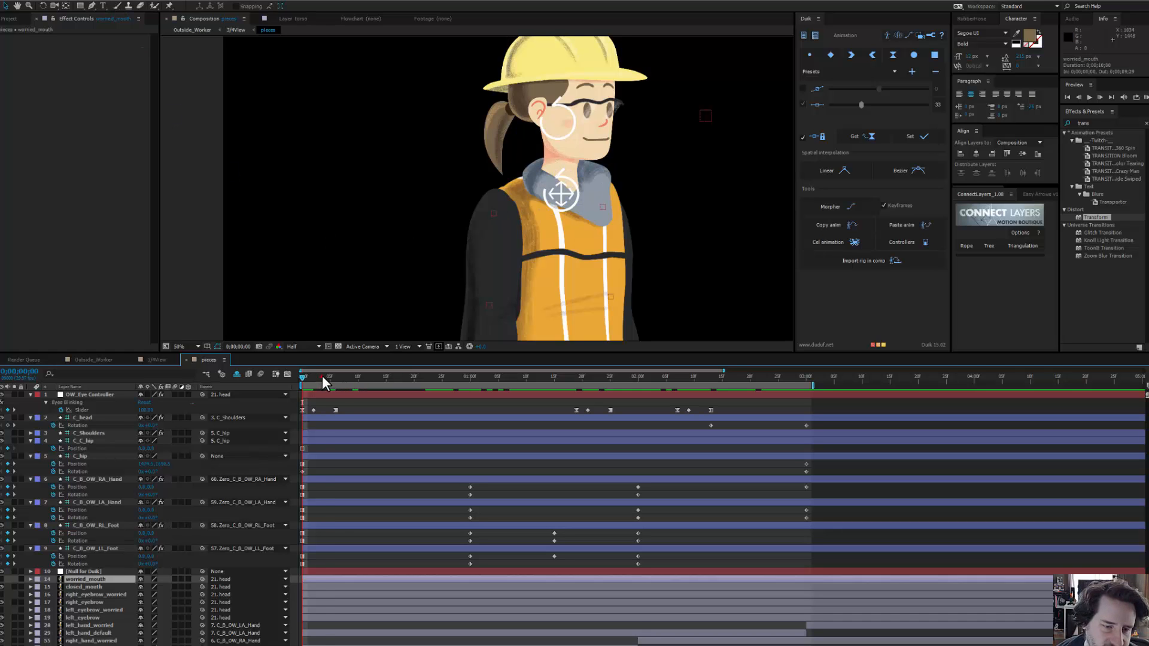
key("space")
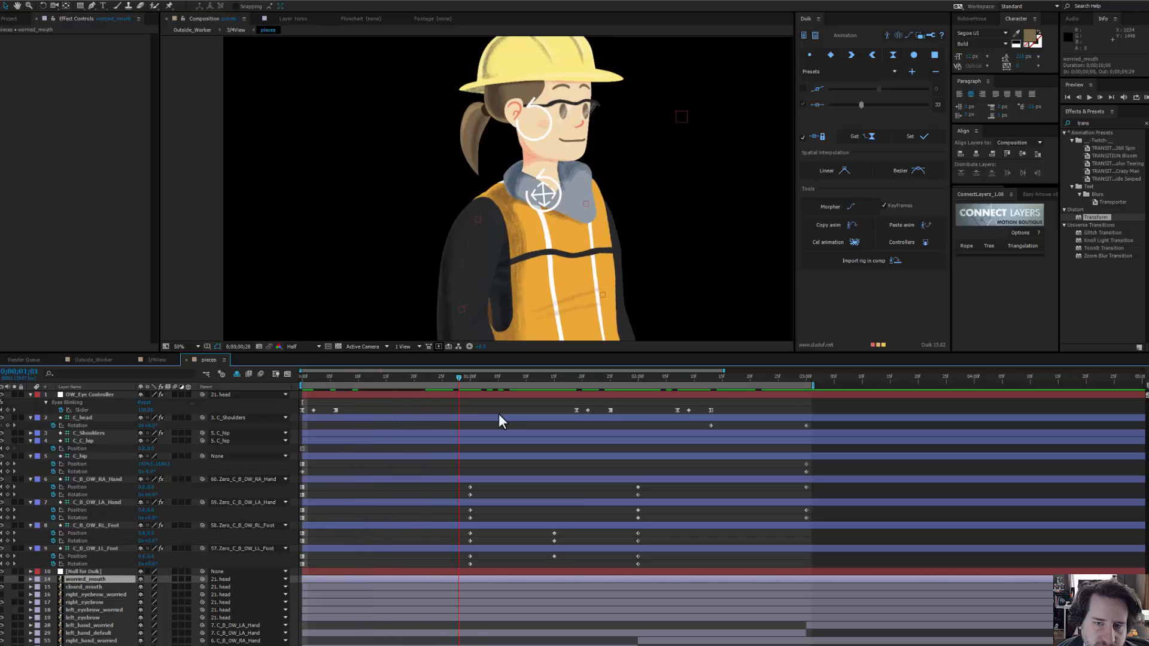
key("space")
scroll(642, 225, "down", 2)
left_click_drag(633, 220, 594, 157)
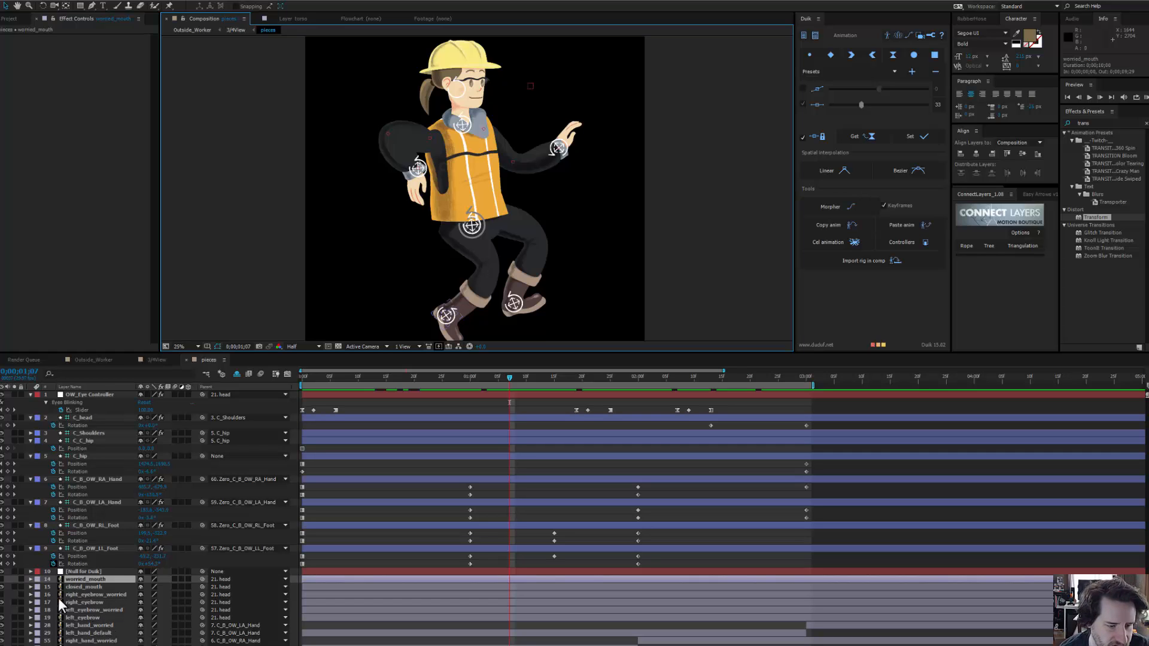
Step: Reveal the shy layers, turn off the shy setting of the ponytail layer, and hide the remaining shy layers again
left_click(236, 373)
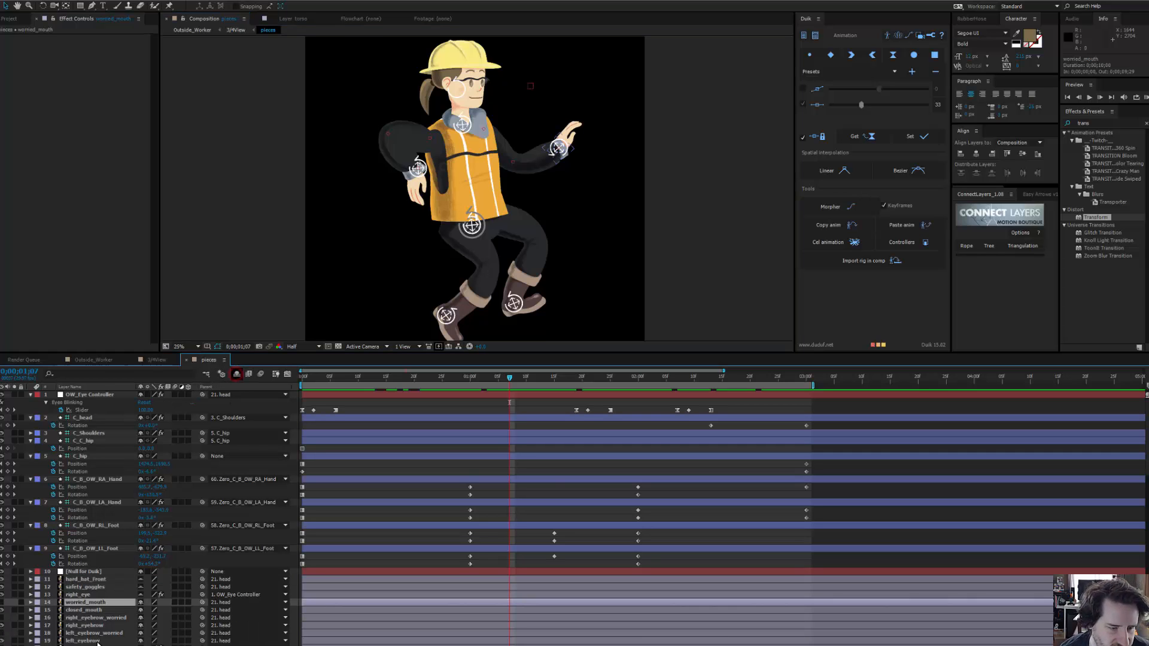
scroll(116, 639, "down", 5)
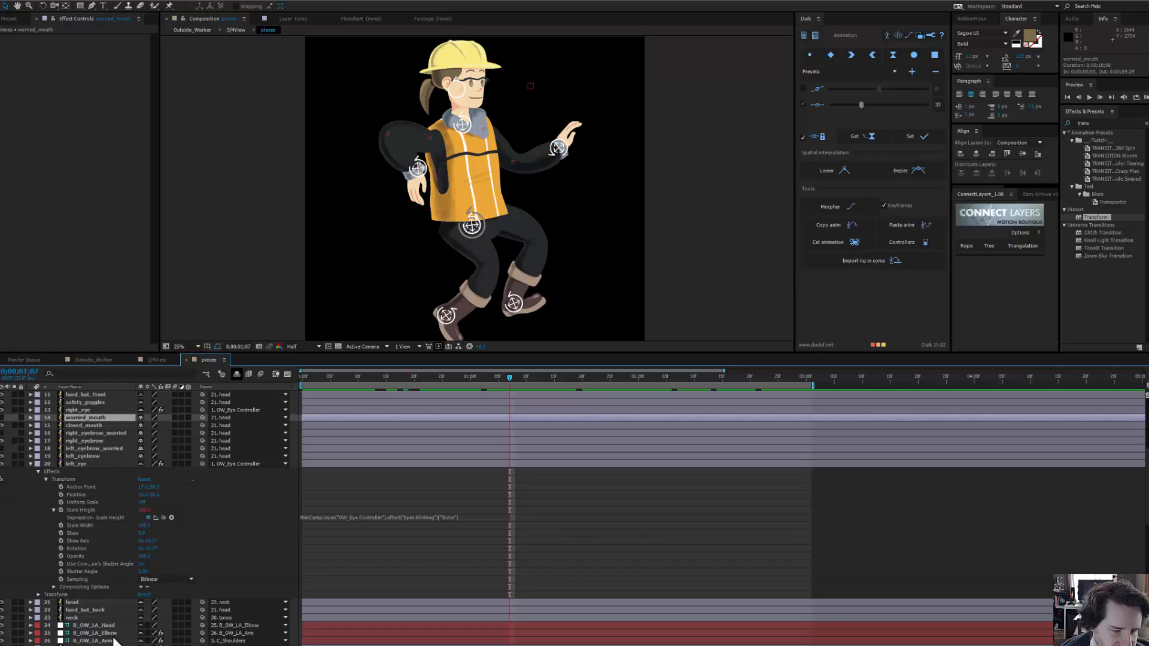
scroll(115, 642, "down", 3)
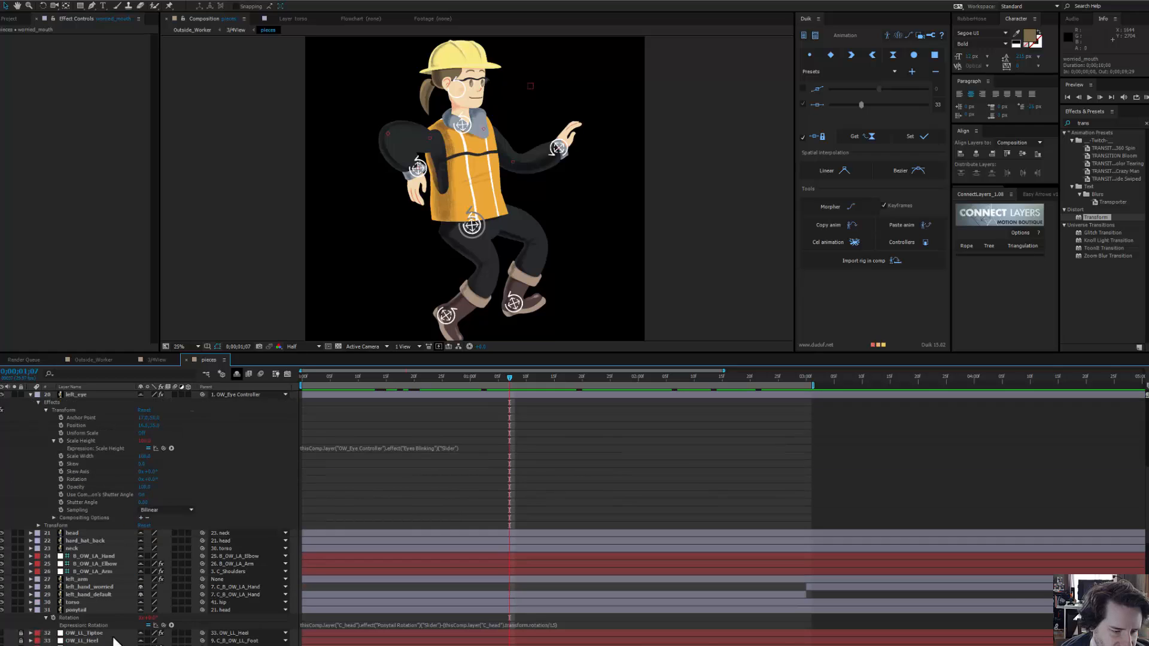
left_click(141, 610)
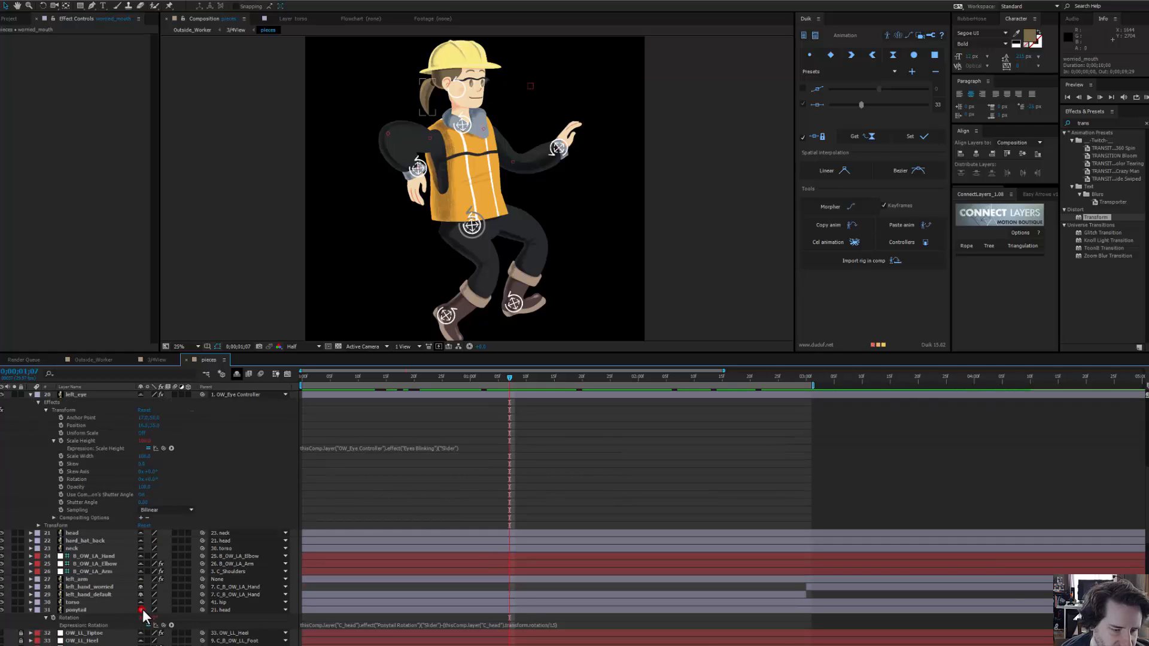
left_click(236, 373)
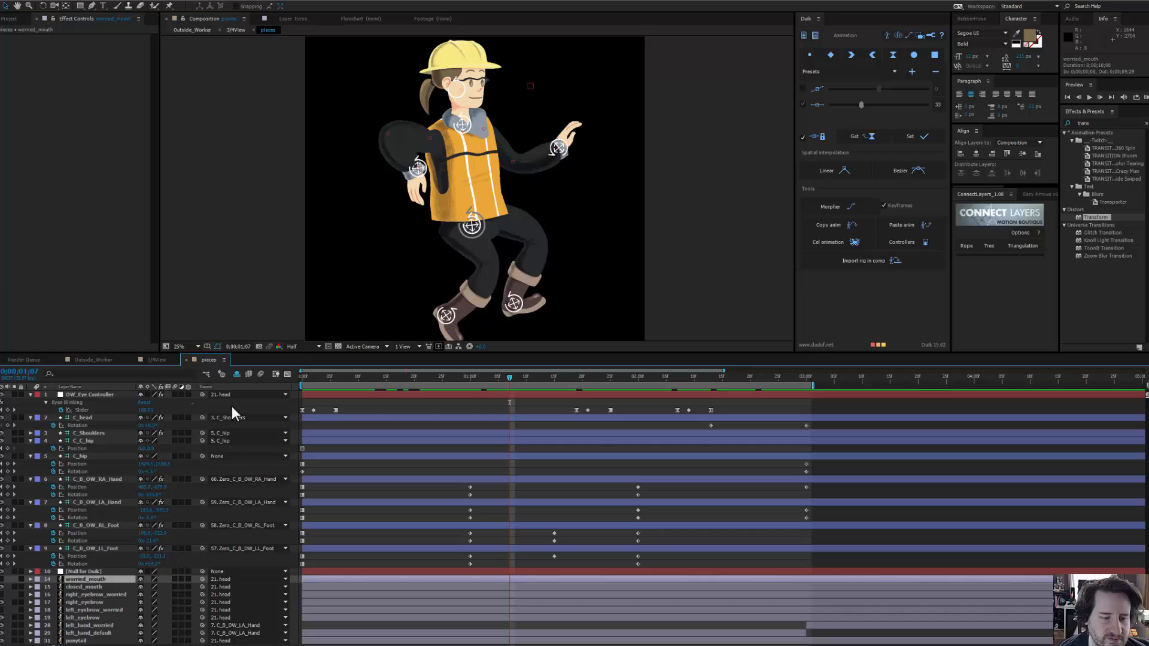
Step: Solo the ponytail layer and return to frame 0:00:00:00 with the ponytail in close view
left_click(99, 641)
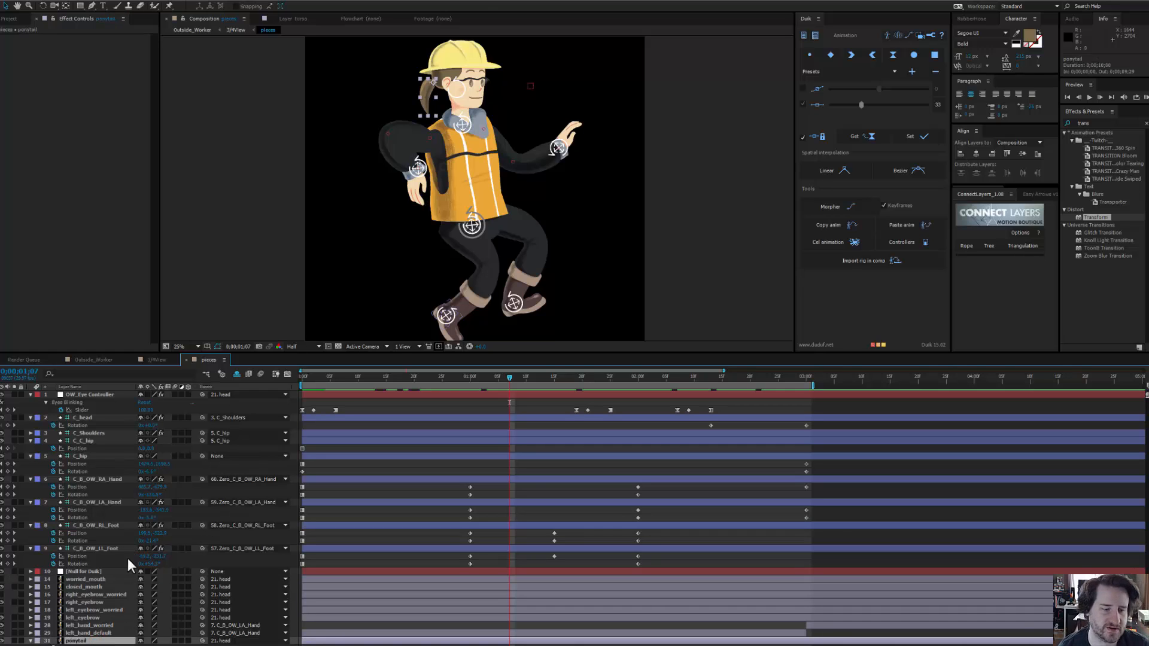
left_click(14, 641)
left_click_drag(508, 376, 210, 365)
left_click_drag(419, 152, 431, 247)
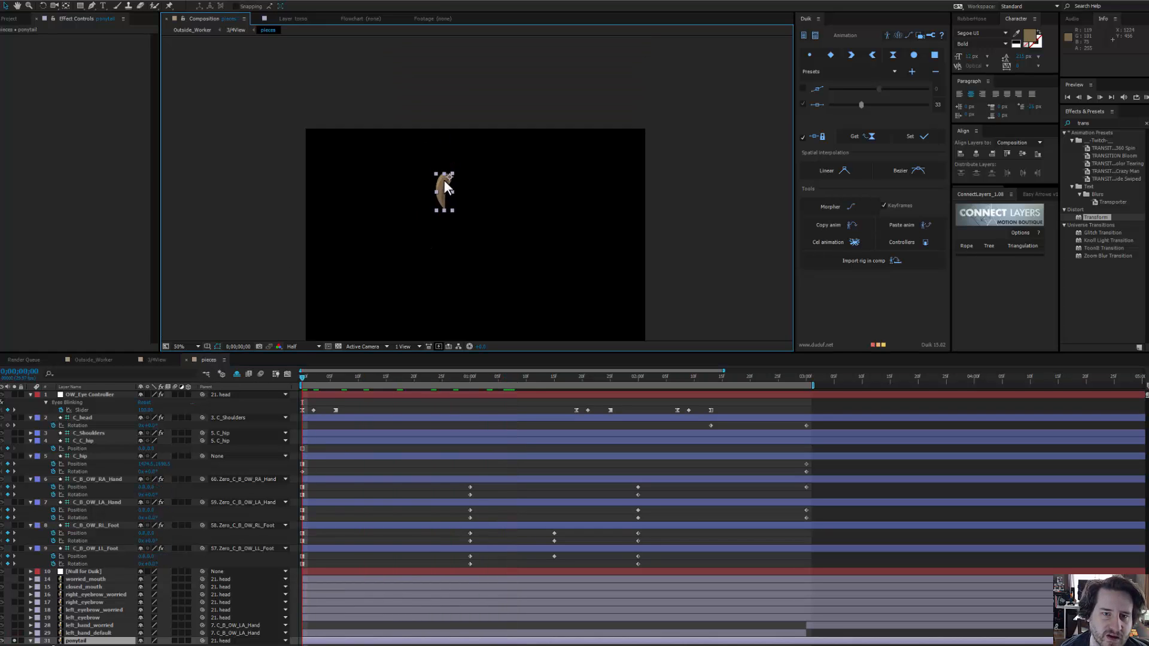
scroll(443, 179, "up", 2)
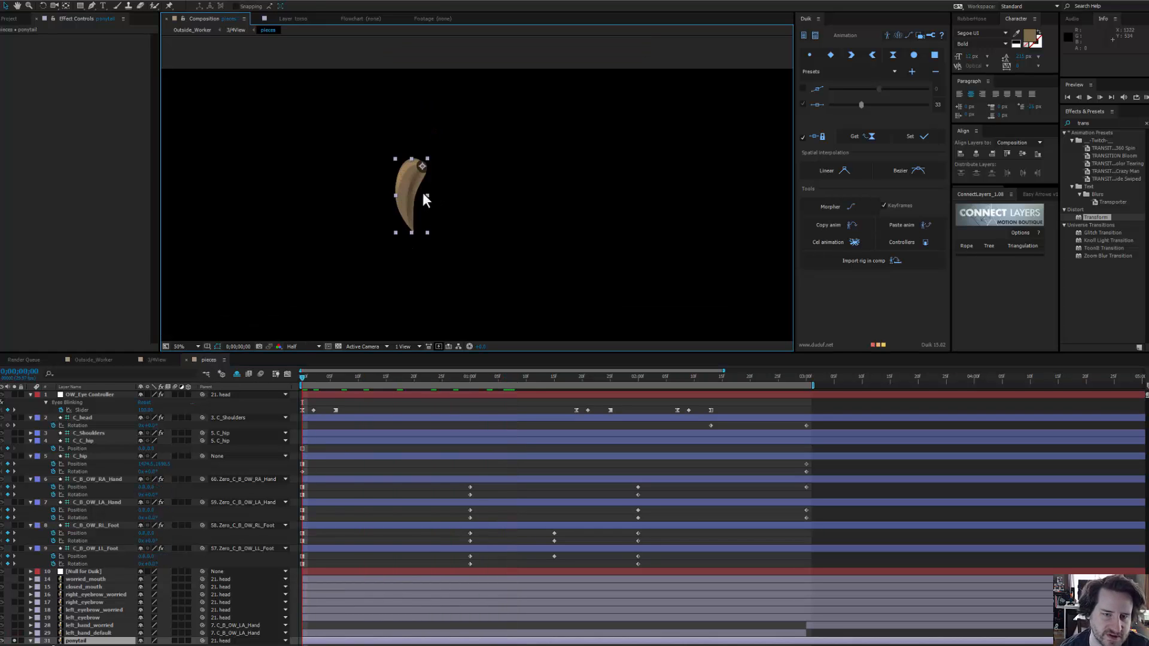
Step: Try to rotate the ponytail directly with the Rotation tool
key("w")
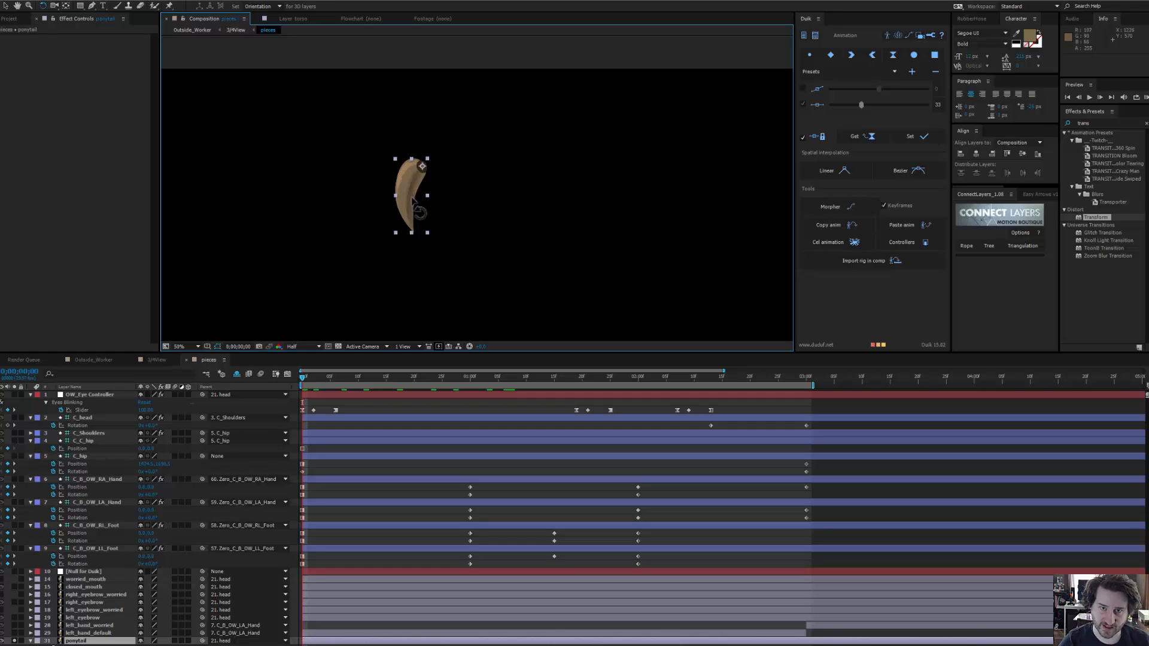
left_click_drag(413, 202, 395, 208)
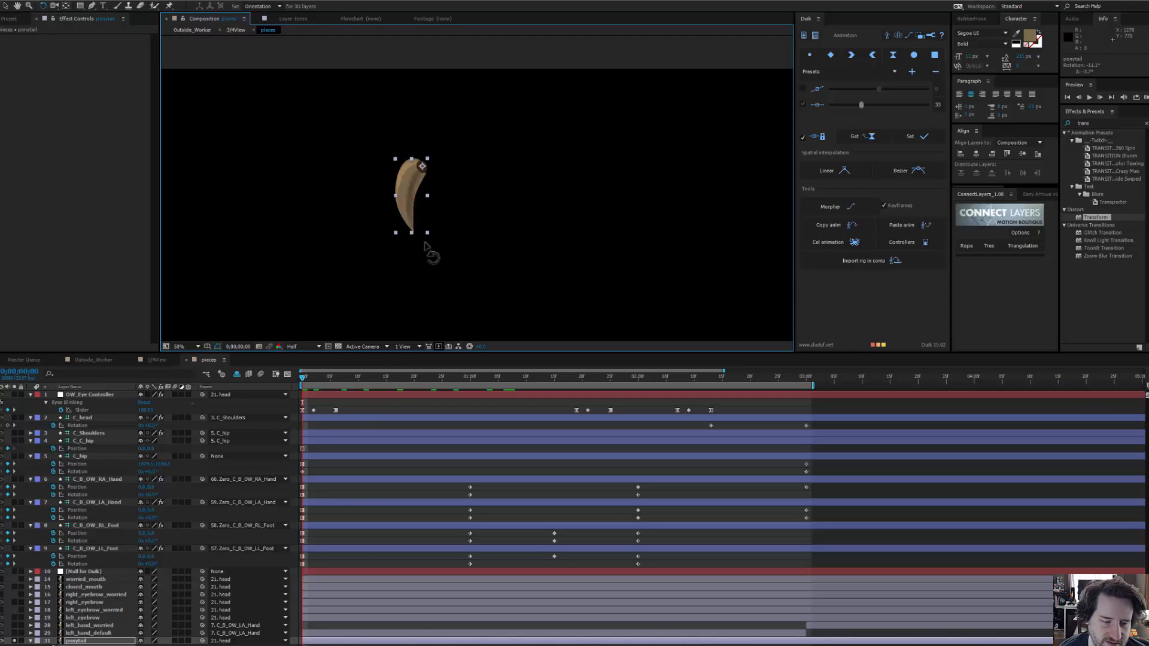
left_click(398, 396)
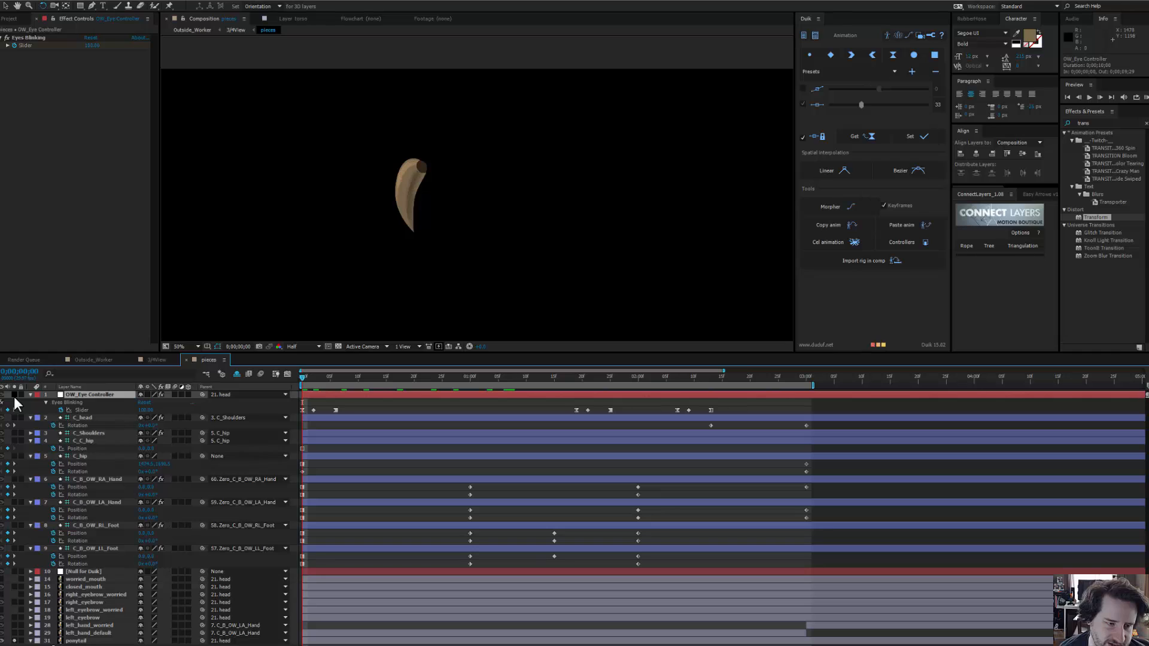
Step: Solo the C_head controller together with the ponytail and scrub to 0:00:02:25 to compare their rotation
left_click(70, 418)
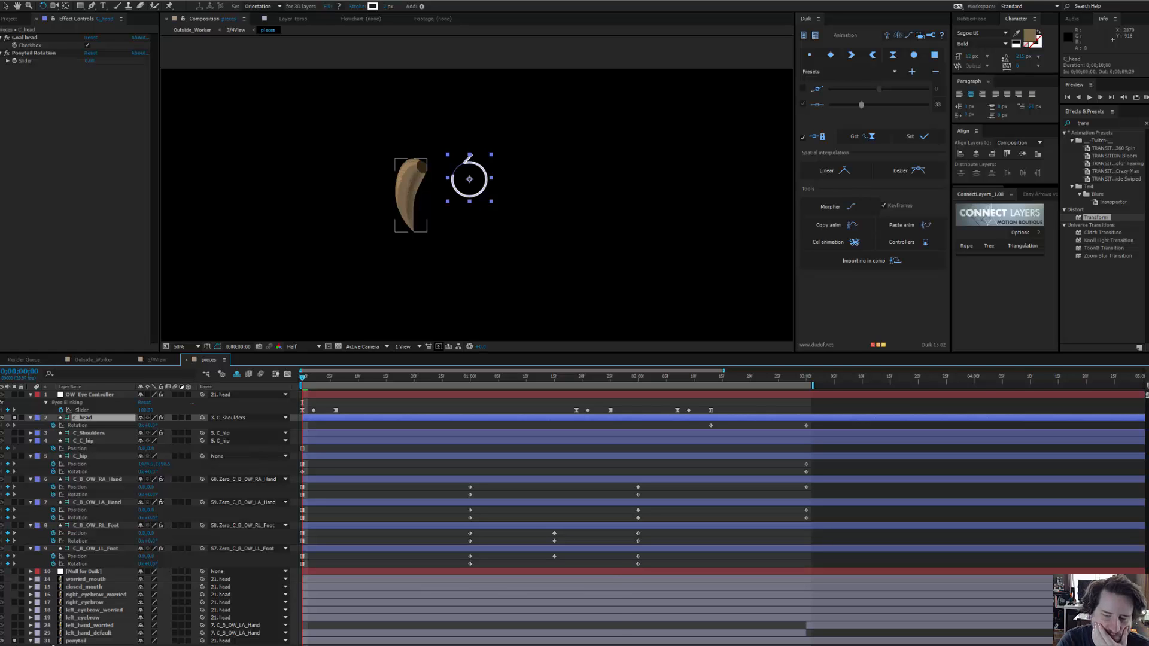
key("Delete")
key("Return")
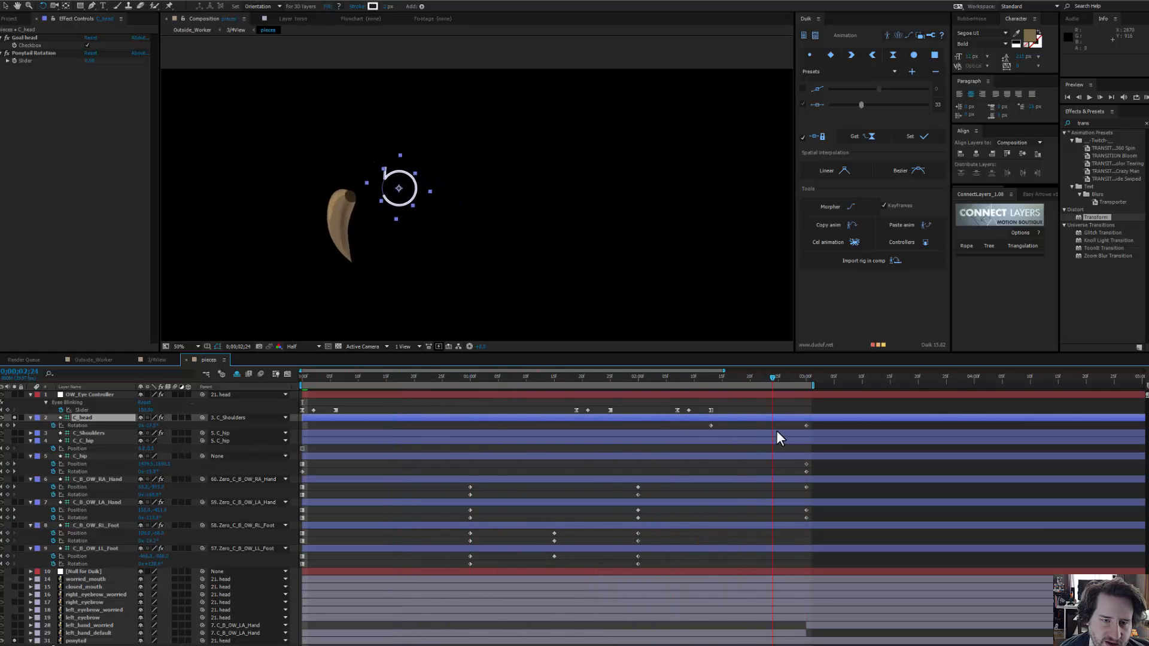
left_click_drag(810, 433, 774, 439)
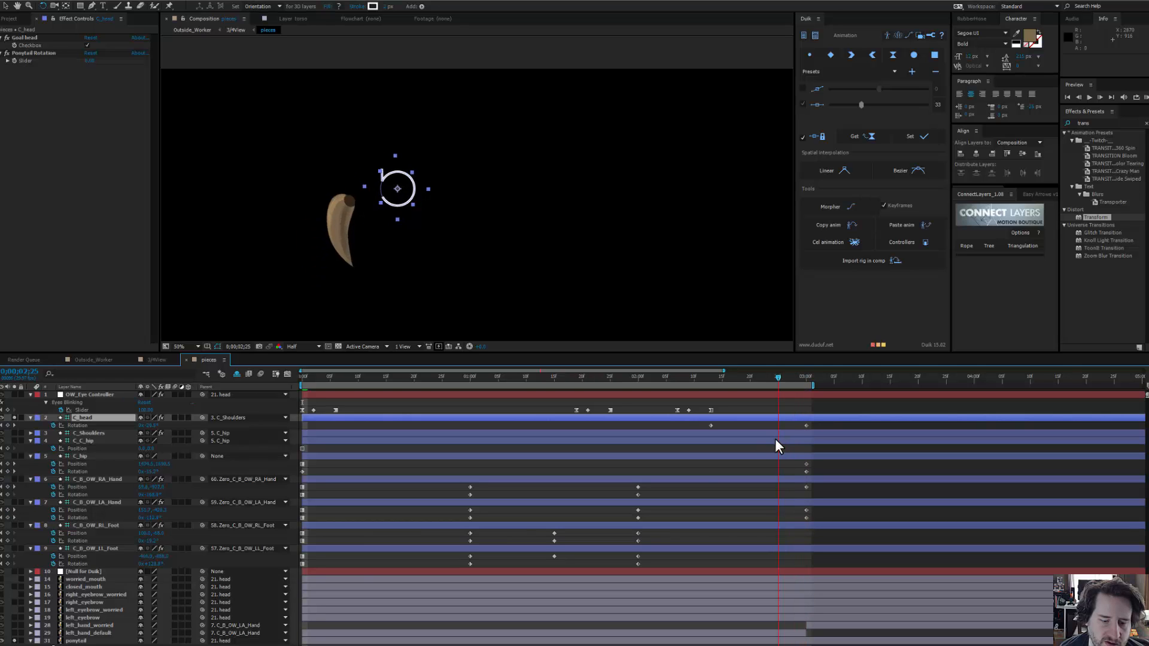
mouse_move(348, 251)
left_mouse_down()
mouse_move(374, 242)
mouse_move(349, 249)
left_mouse_up()
key("ctrl+z")
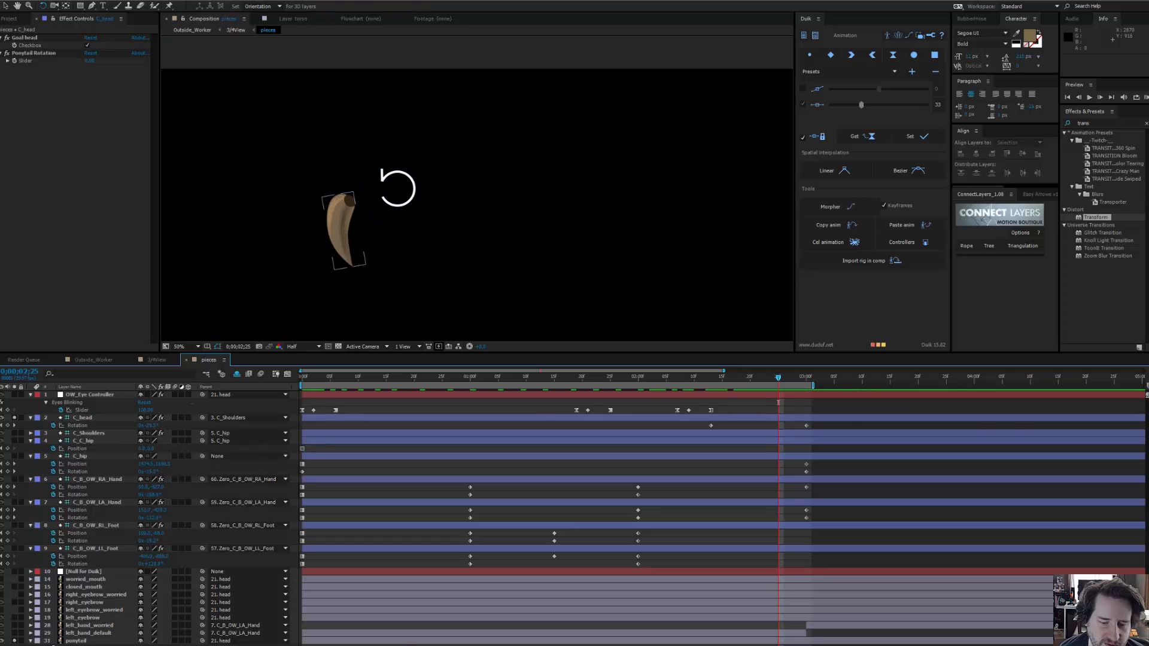
key("Delete")
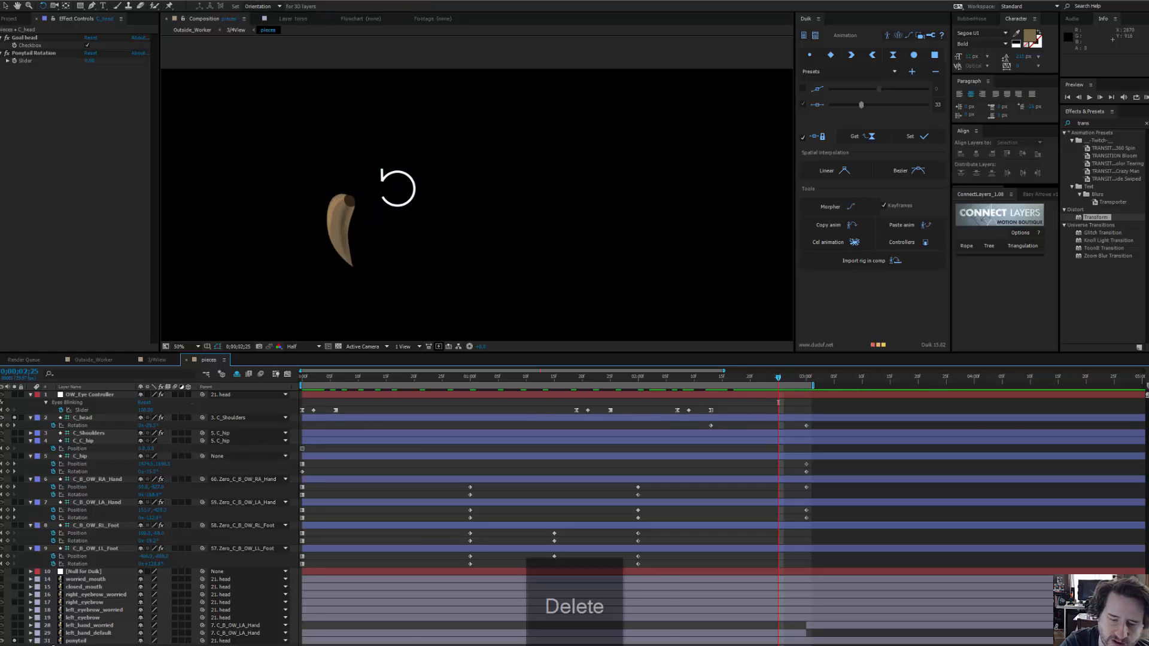
Step: Scrub back to 0:00:02:10 to compare the rotation of the ponytail and the C_head controller
key("BackSpace")
key("Return")
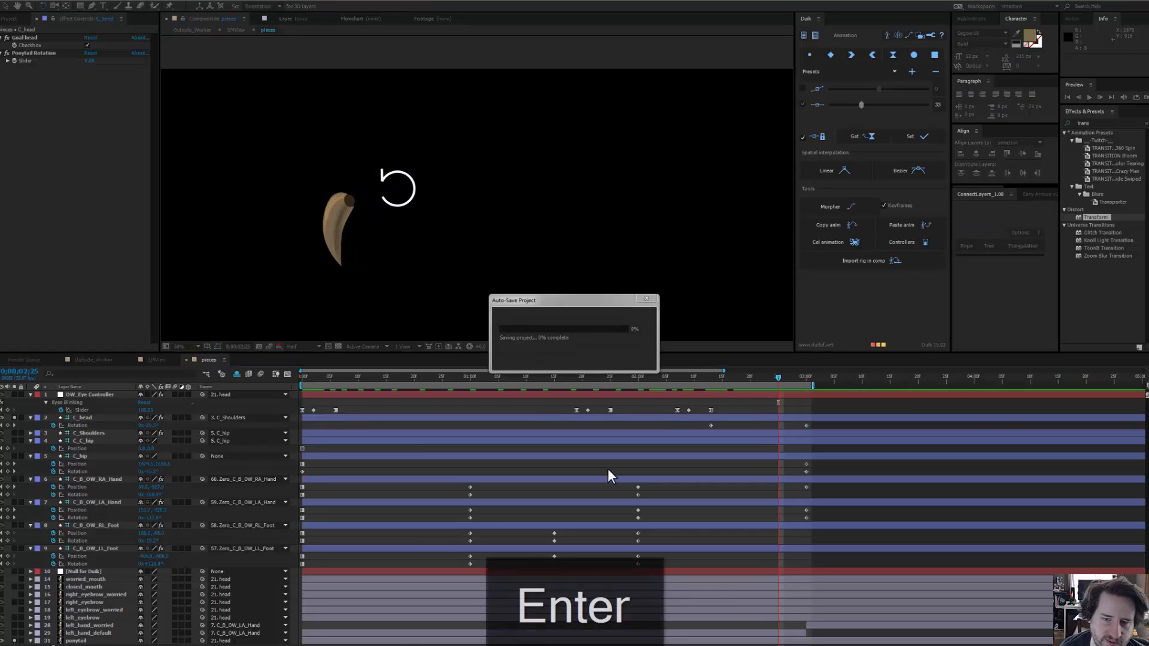
left_click_drag(778, 376, 736, 382)
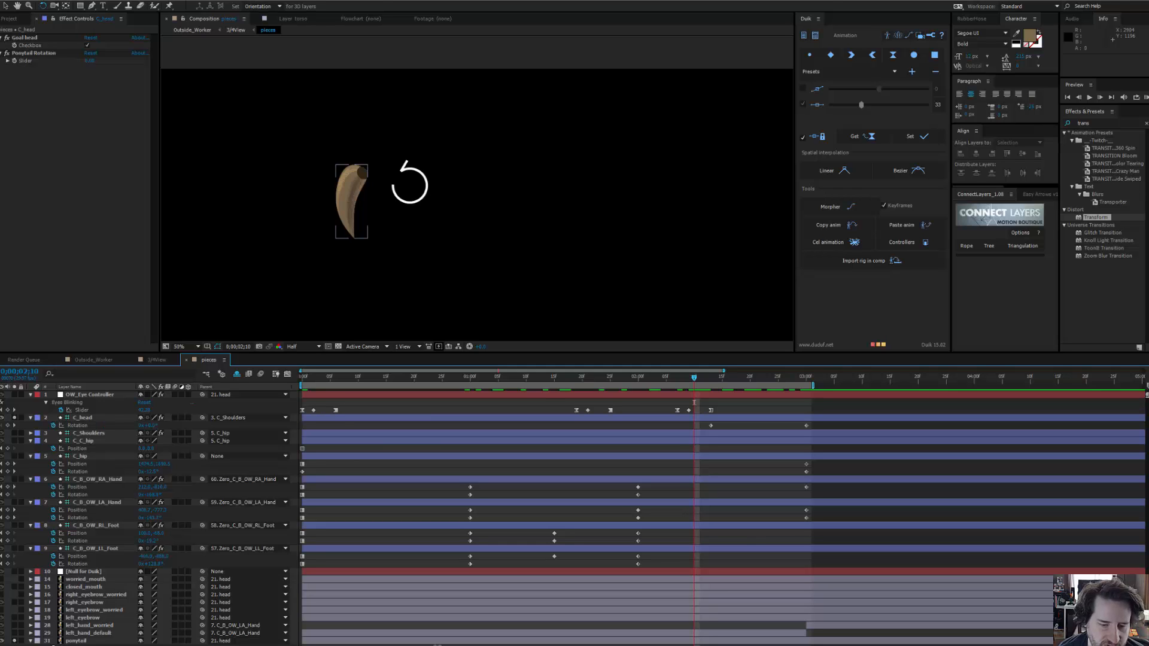
left_click(423, 202)
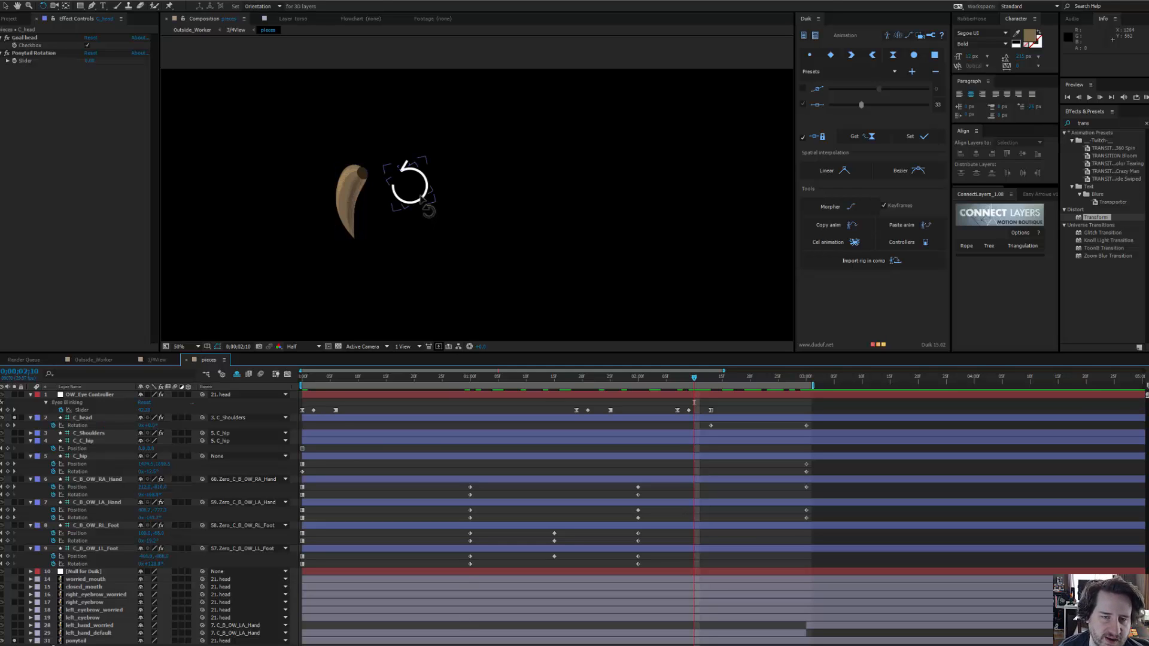
left_click_drag(645, 199, 604, 189)
scroll(624, 193, "down", 2)
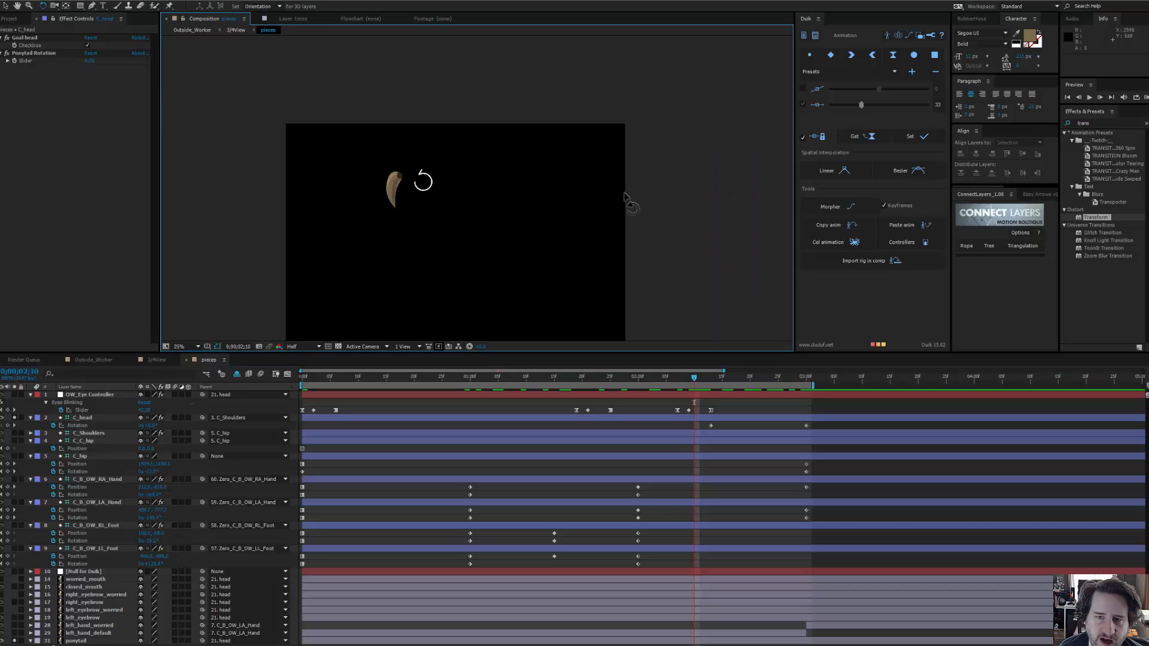
Step: Duplicate the Null for Duik layer, place the copy at the top of the layer stack and solo it
left_click(85, 571)
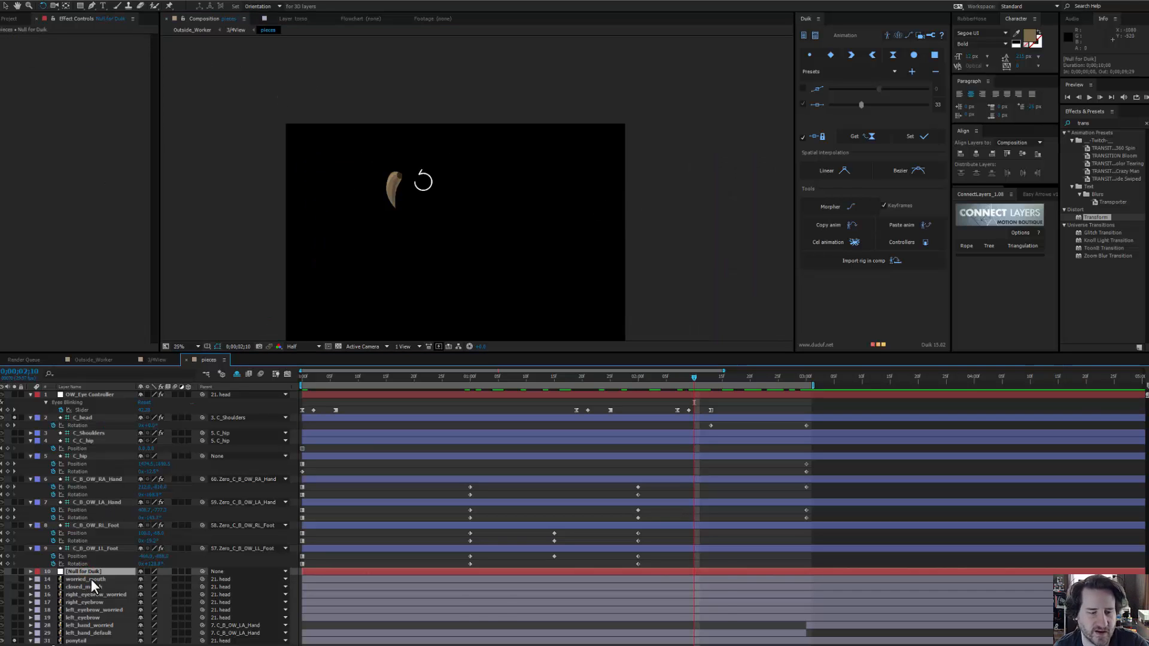
key("ctrl+d")
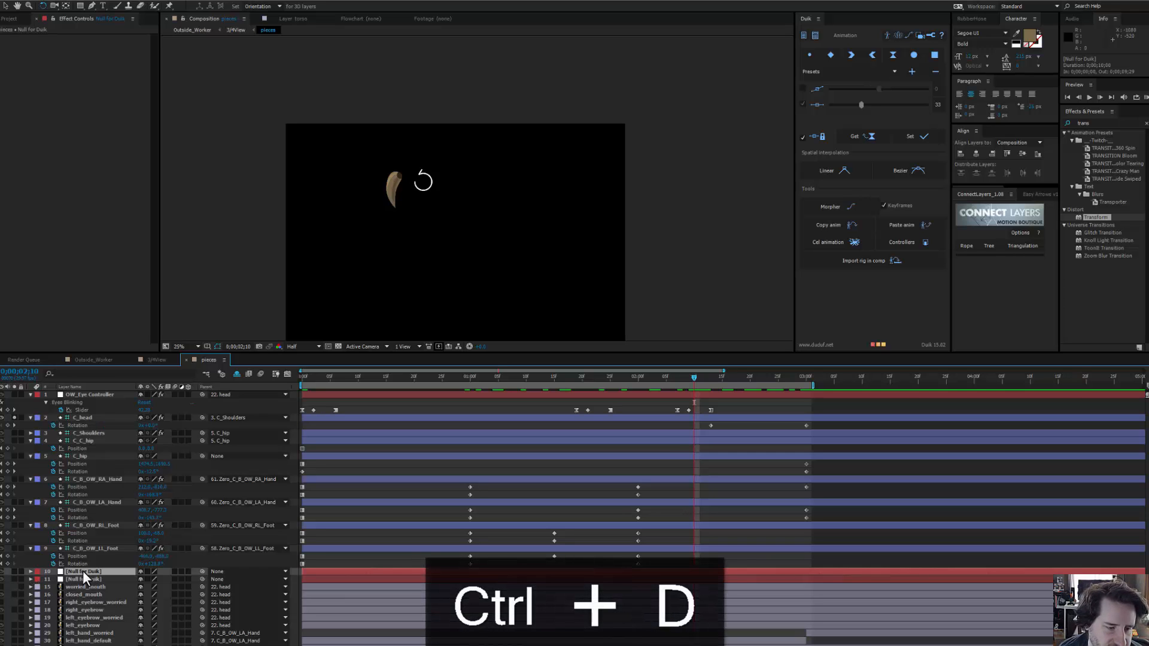
left_click_drag(82, 571, 88, 393)
left_click_drag(525, 197, 531, 105)
key("v")
scroll(491, 269, "down", 1)
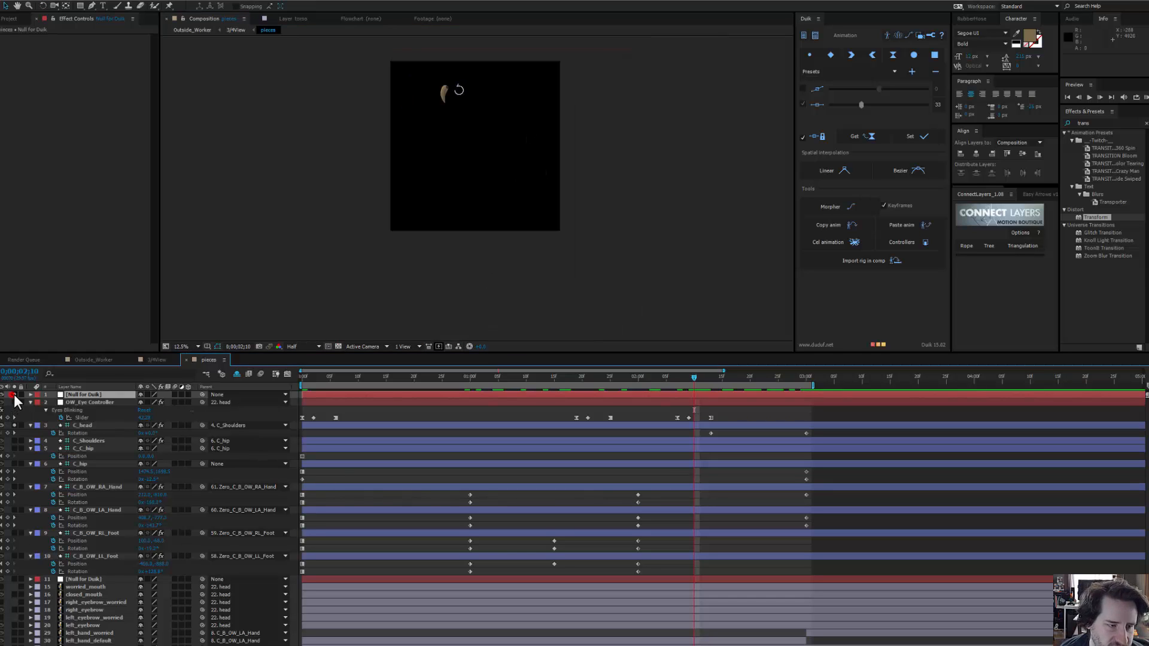
scroll(477, 289, "up", 1)
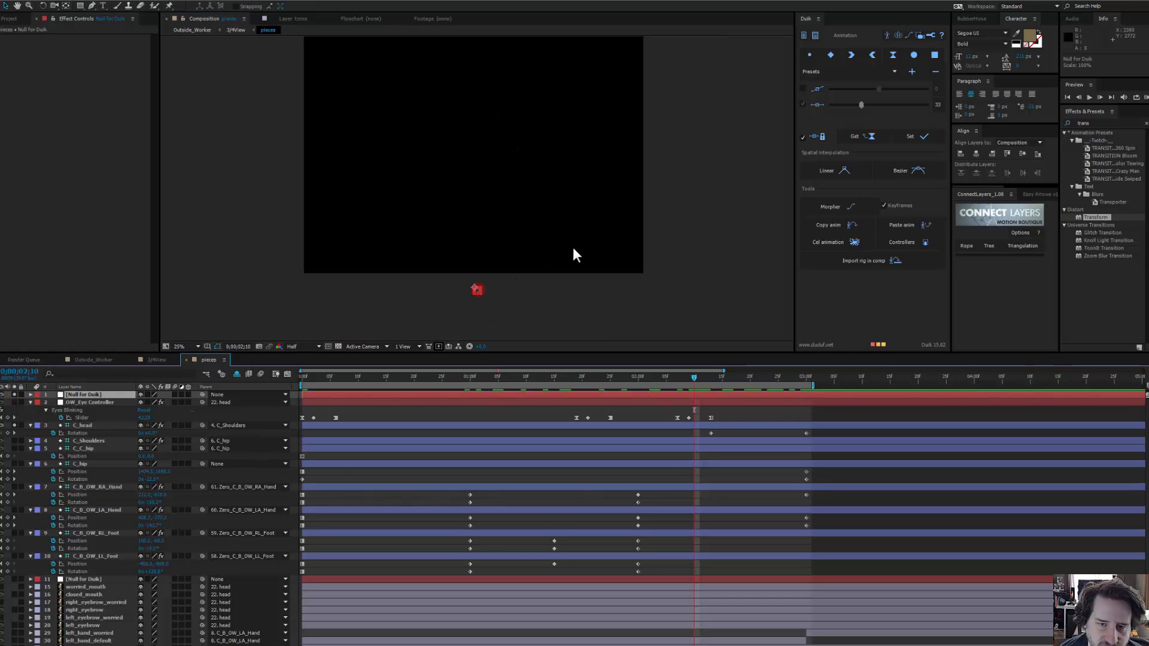
Step: Move the duplicated null into the composition's upper-right corner, undoing the accidental scaling
mouse_move(492, 303)
left_mouse_down()
mouse_move(474, 221)
mouse_move(515, 175)
mouse_move(591, 141)
mouse_move(597, 306)
left_mouse_up()
left_click_drag(580, 164, 591, 216)
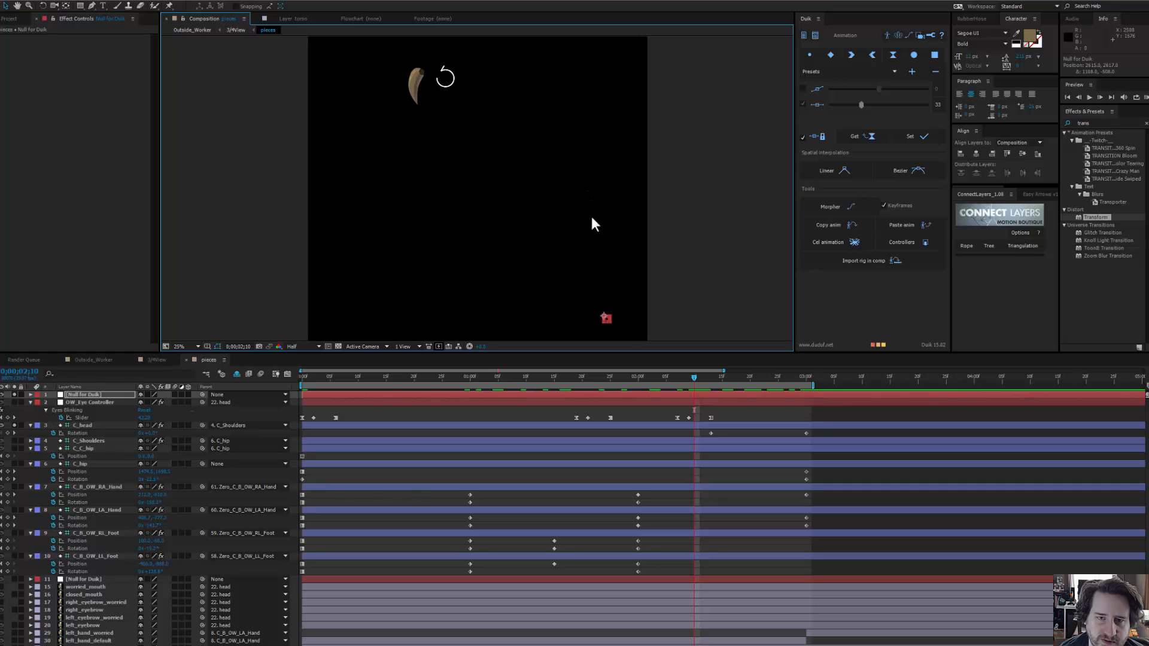
left_click_drag(606, 319, 605, 192)
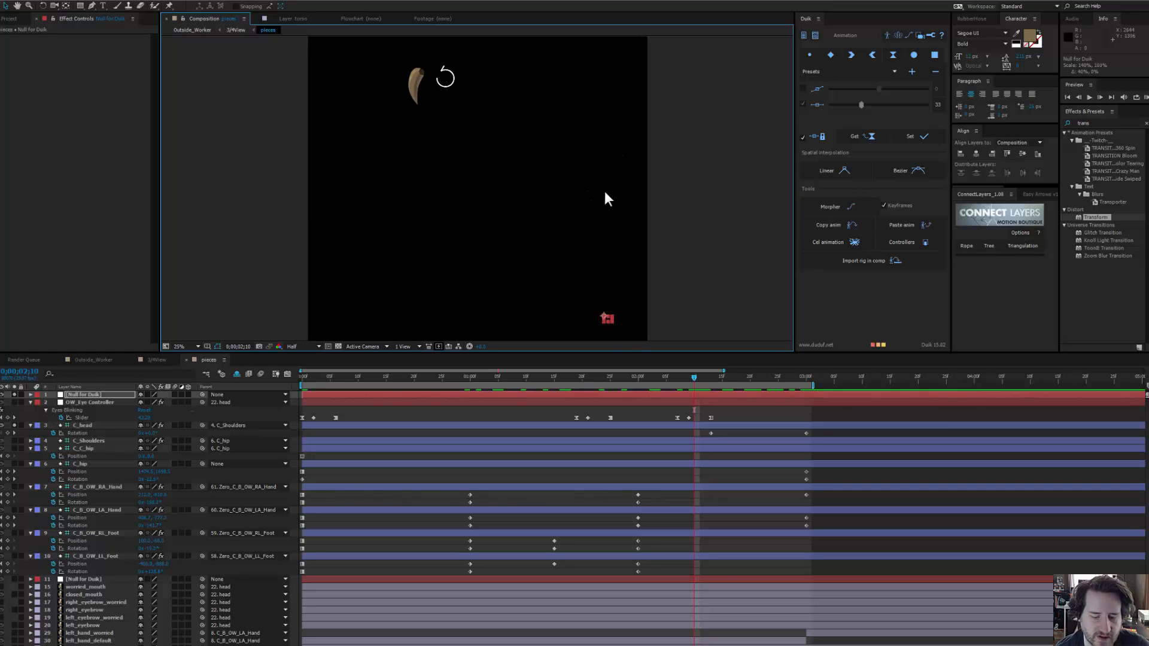
key("ctrl+z")
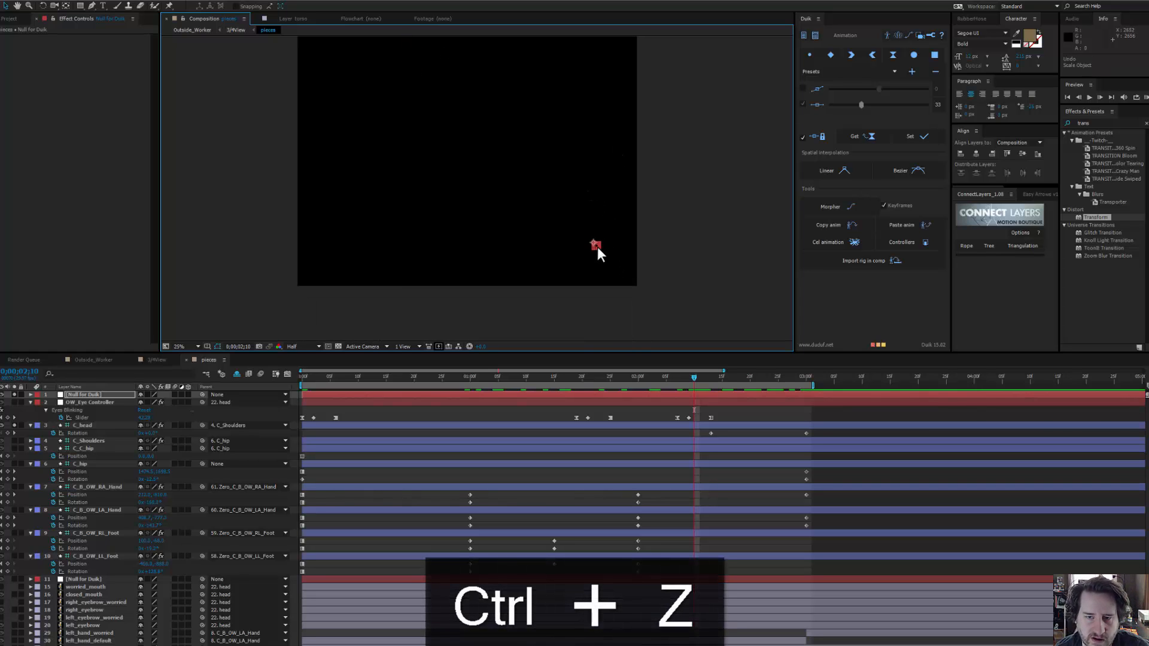
scroll(539, 191, "up", 2)
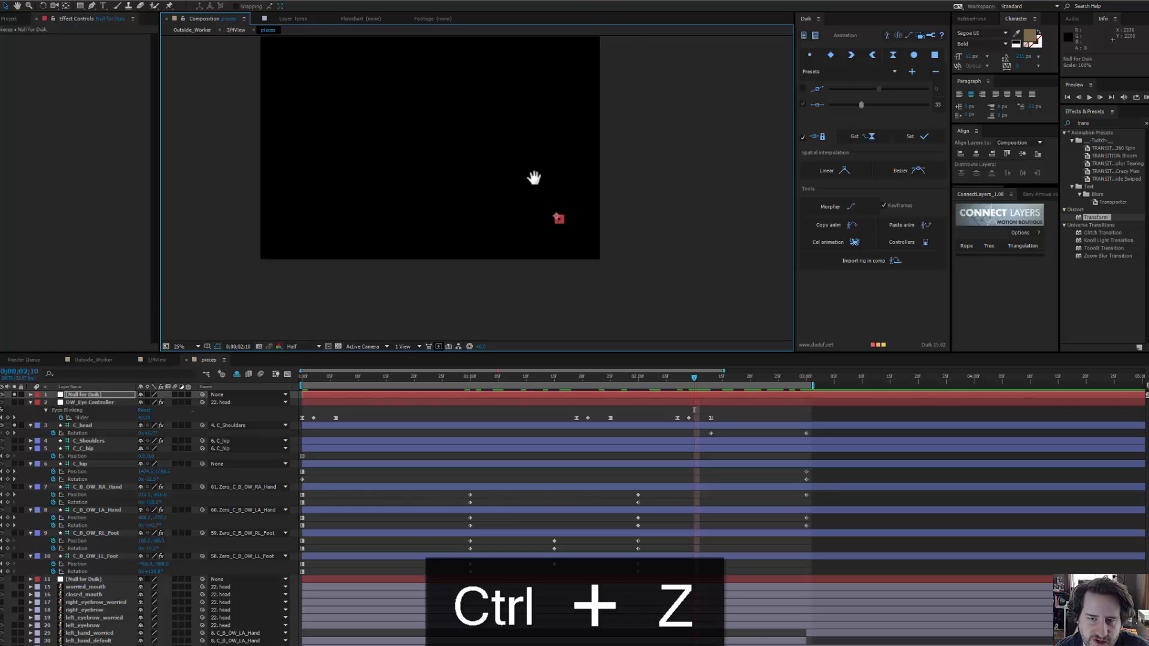
left_click_drag(587, 214, 642, 165)
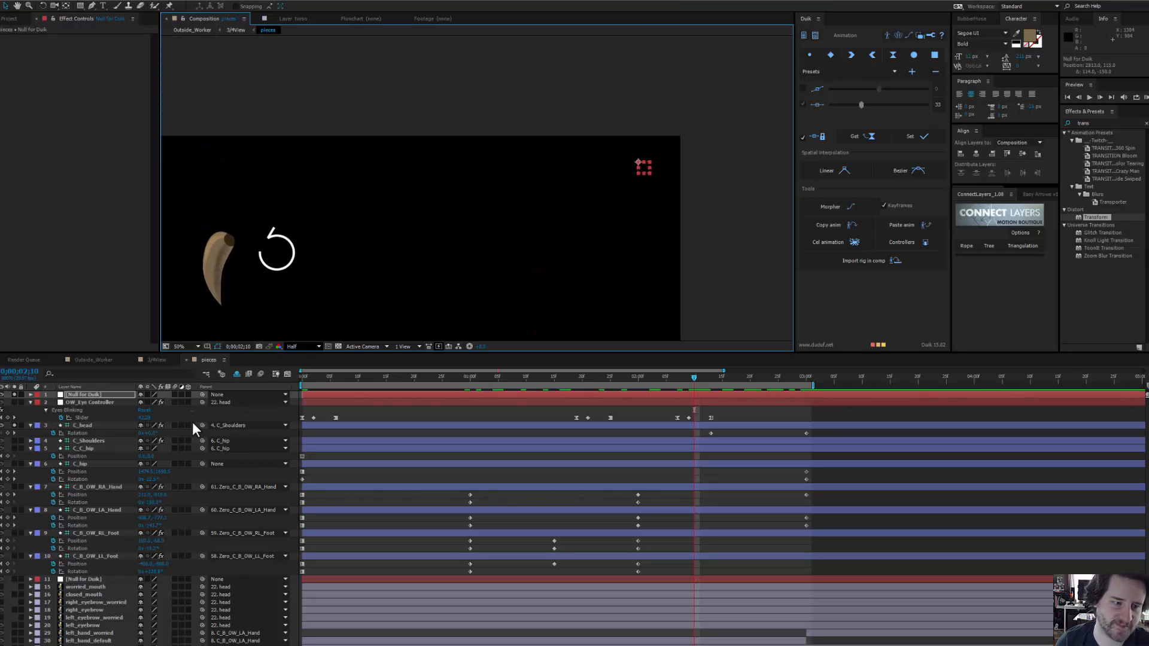
Step: Rename the duplicated null layer as WindController
left_click(100, 394)
key("Return")
type("Wind")
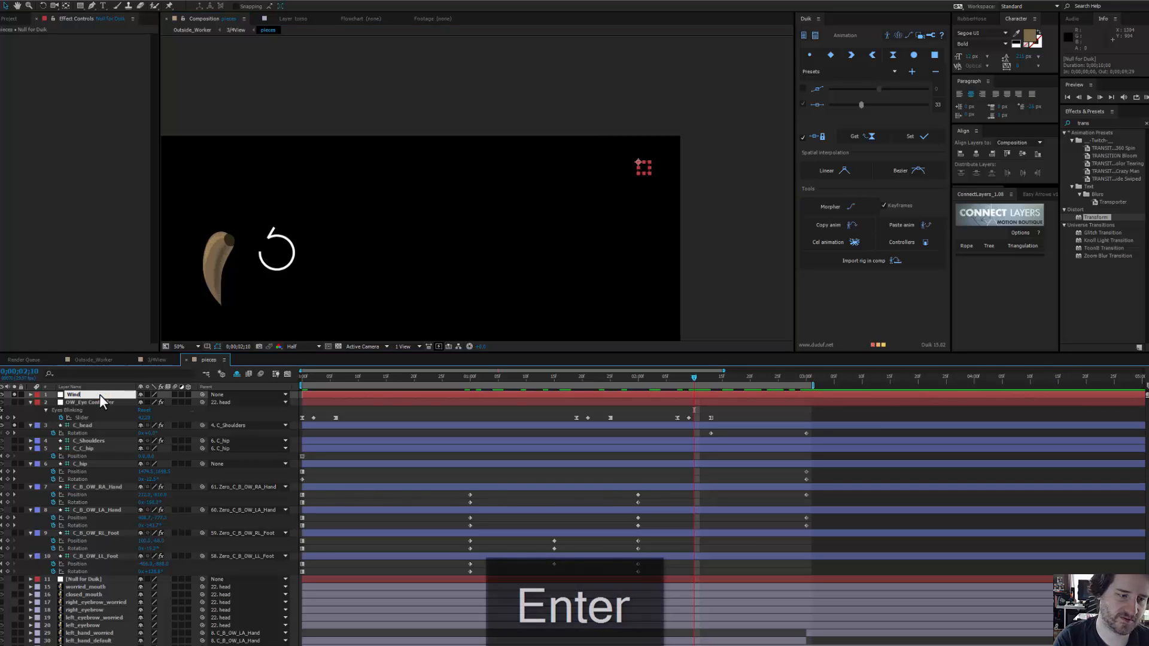
type("Controller")
key("Return")
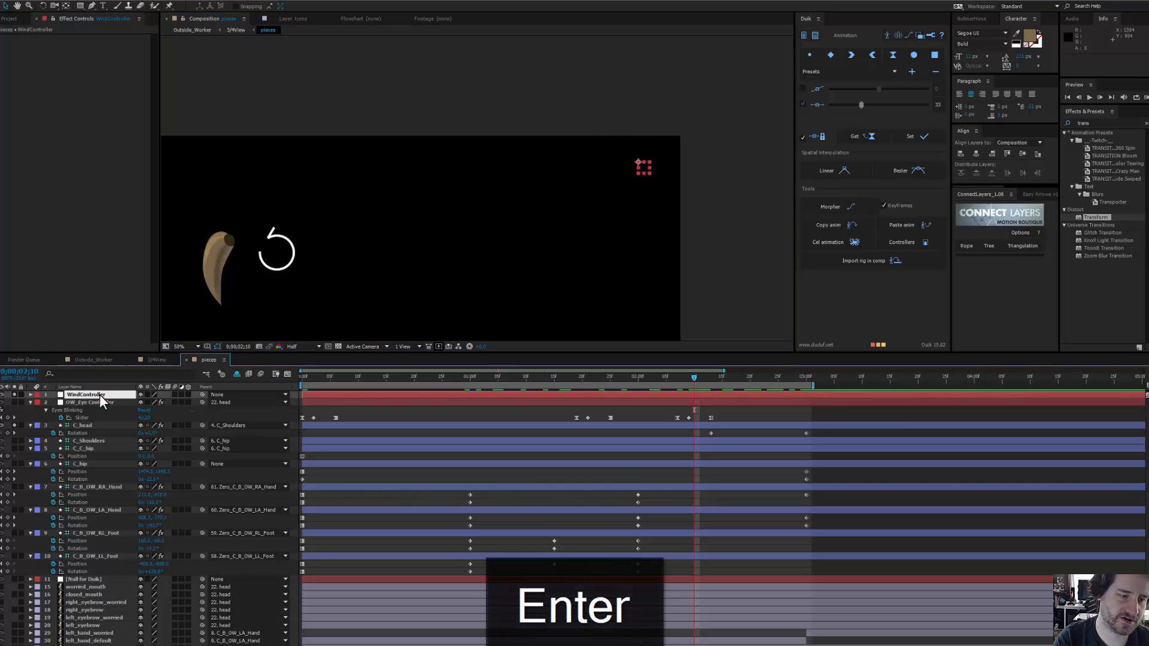
Step: Add a Slider Control effect to the ponytail layer and name it Wind Amount
left_click(224, 257)
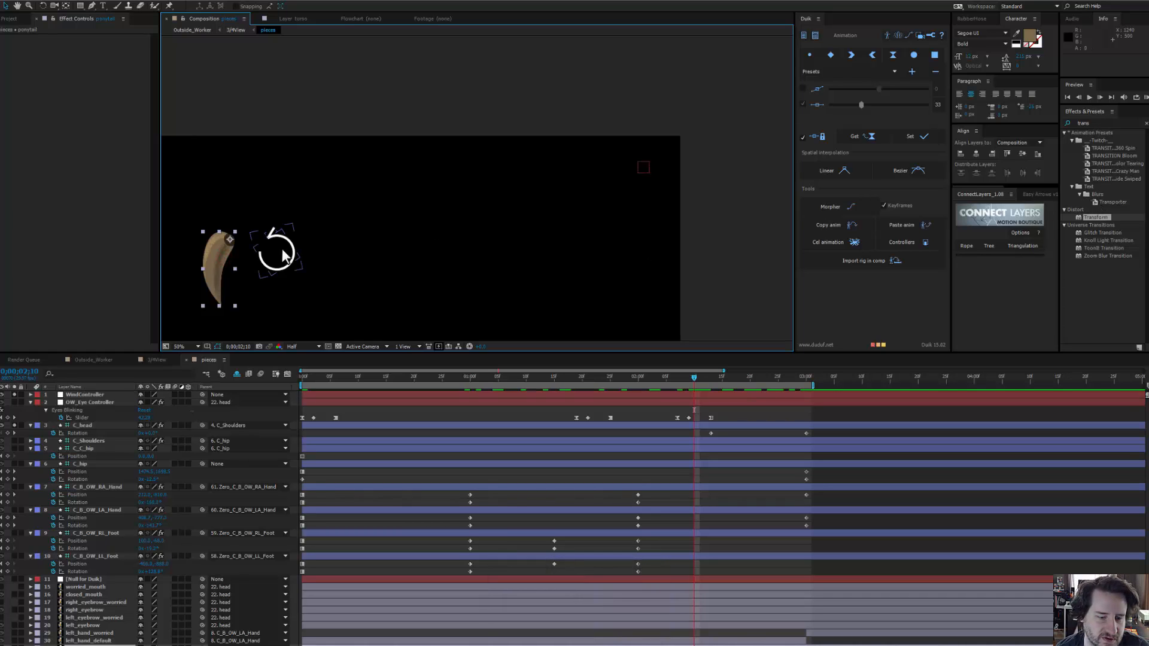
left_click(1099, 123)
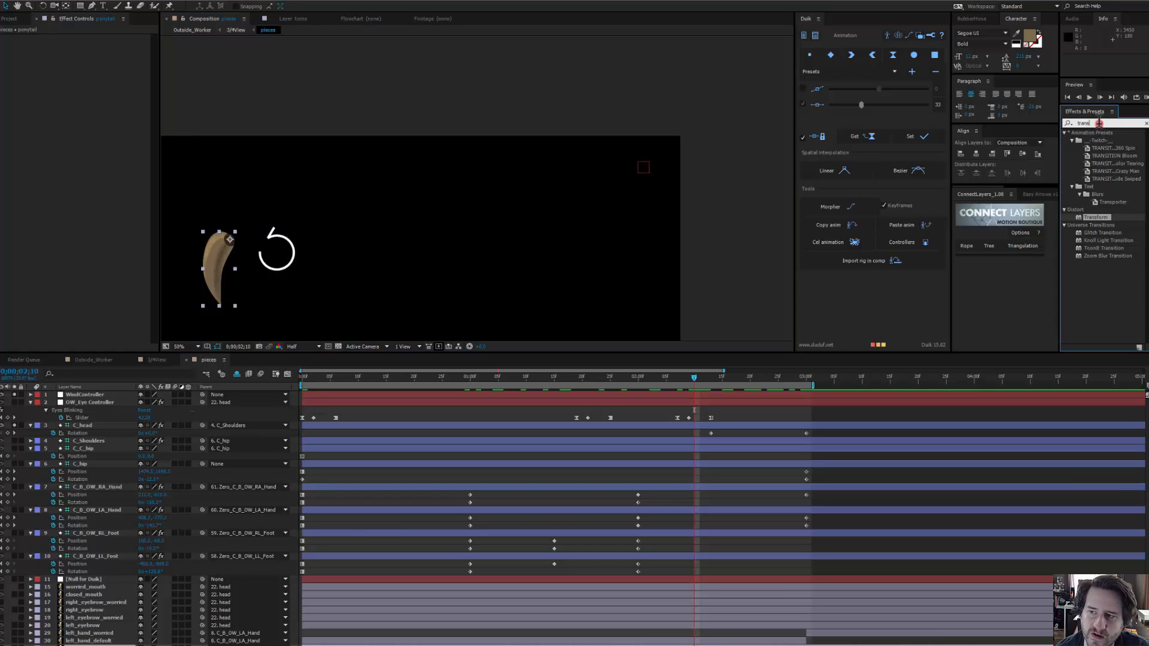
type("slider")
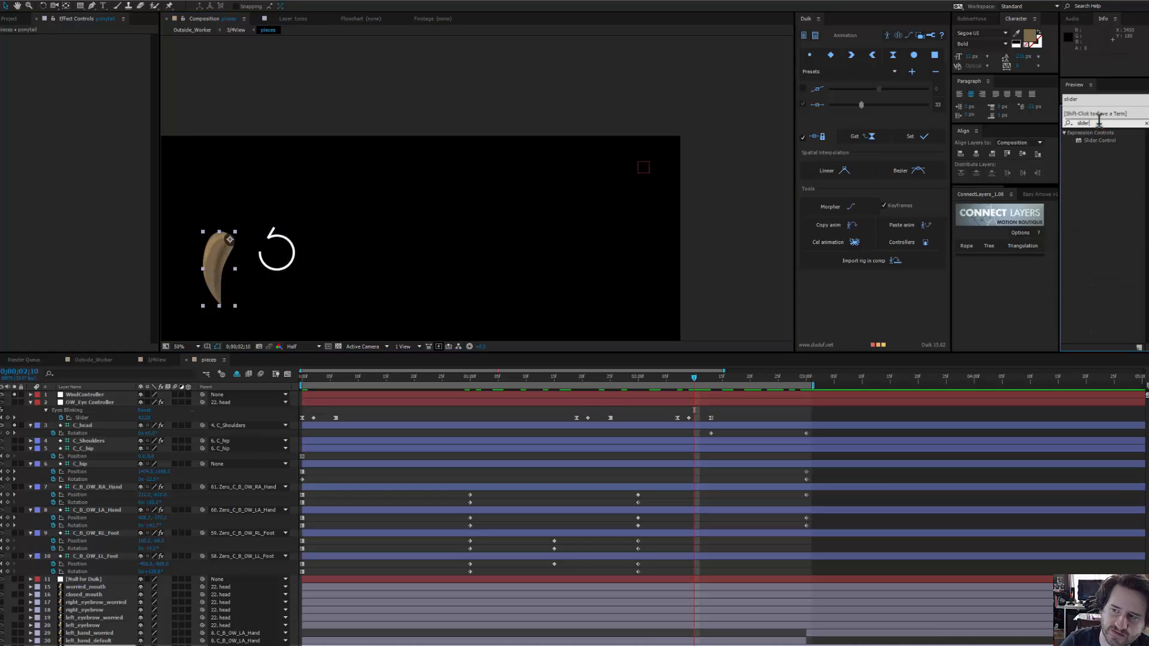
left_click_drag(1099, 140, 100, 75)
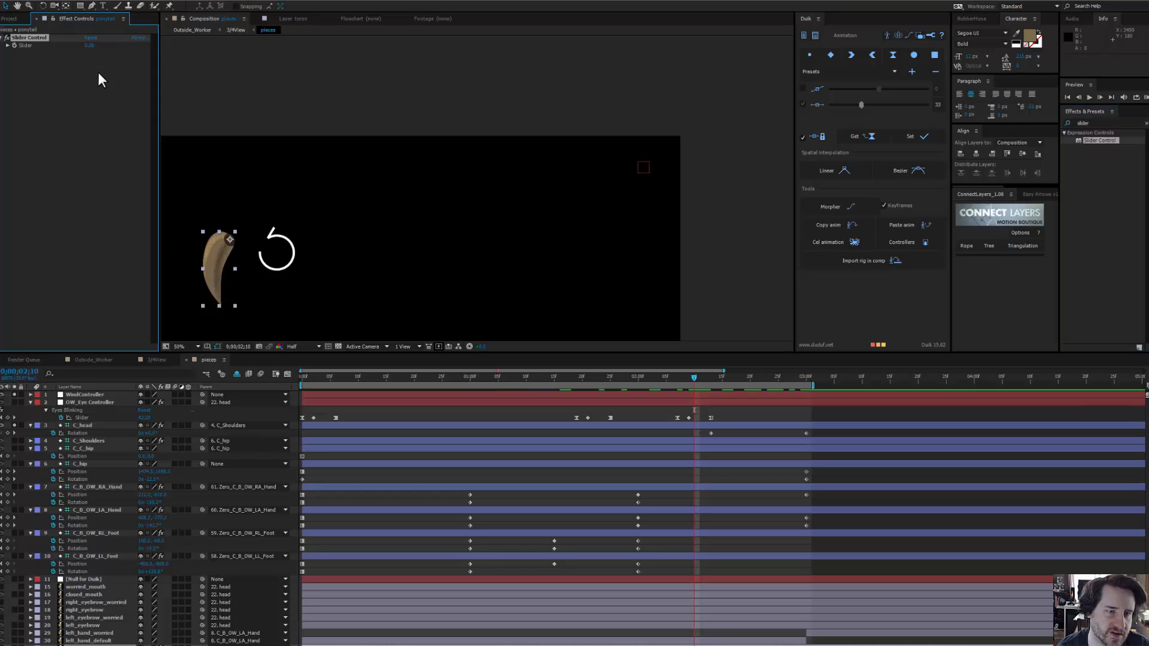
key("Return")
type("Wind")
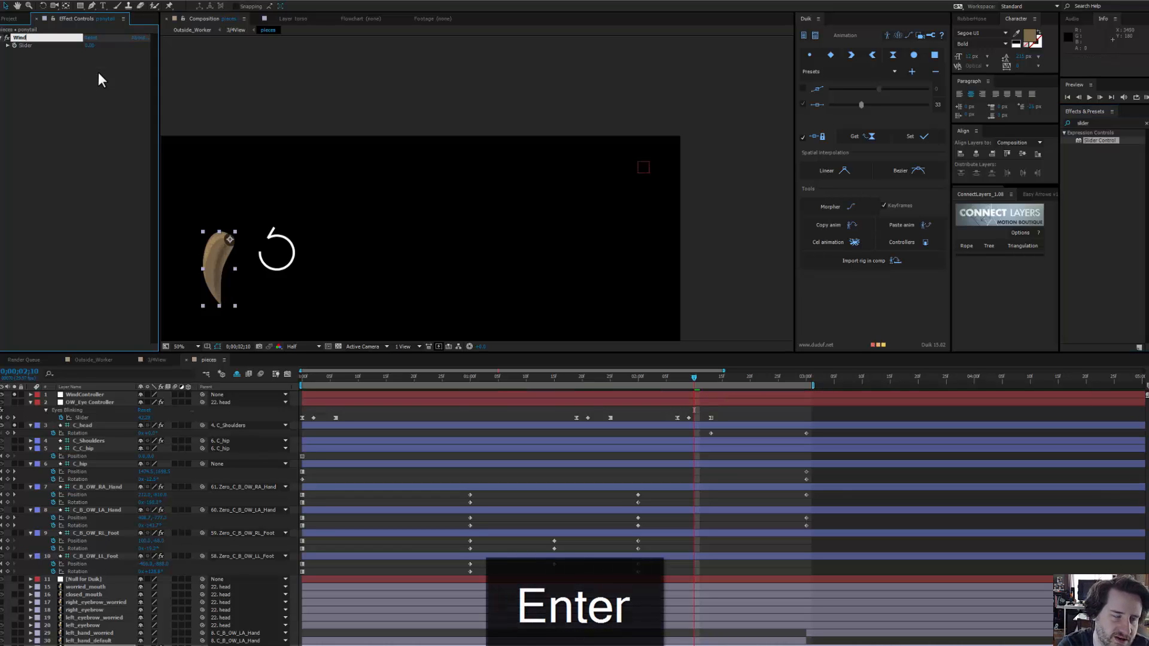
type(" Amount")
key("Return")
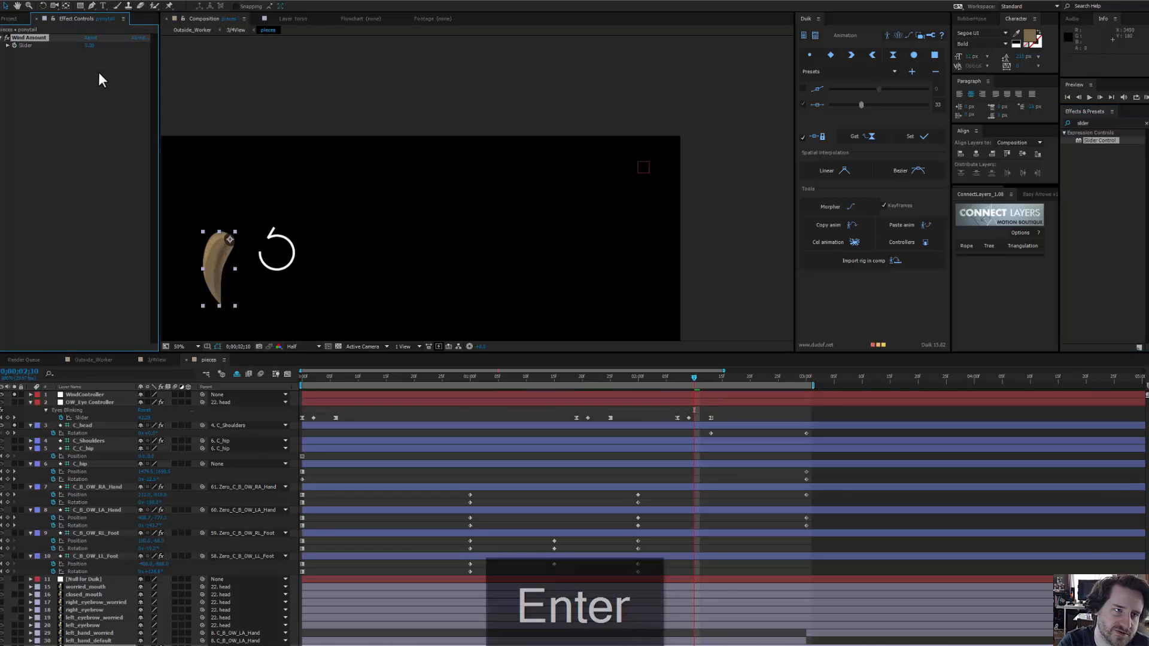
Step: Duplicate the Wind Amount slider effect and rename the copy as Wind Frequency
key("ctrl+d")
left_click(42, 40)
left_click(47, 54)
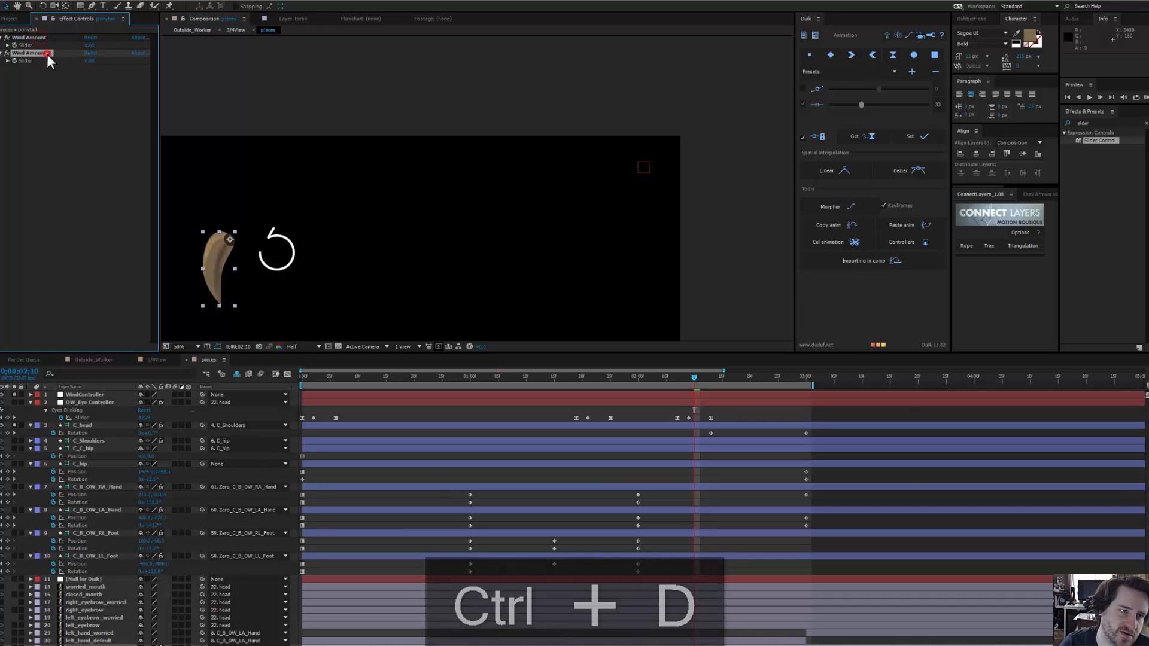
key("Return")
key("Right")
key("BackSpace")
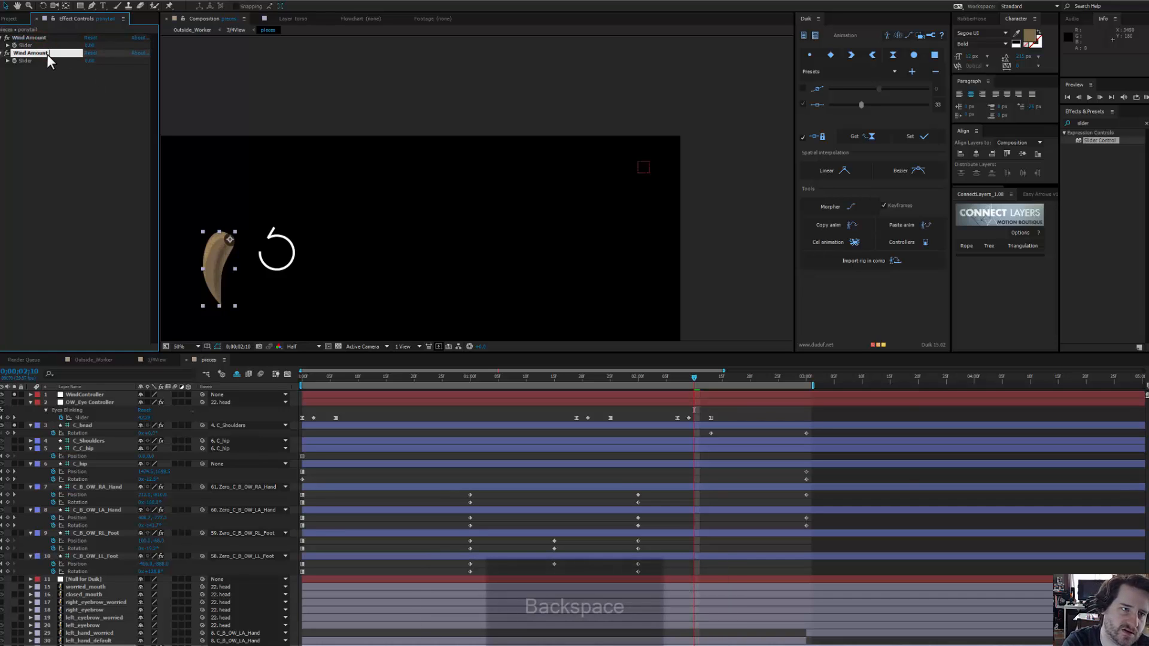
key("BackSpace")
key("BackSpace")
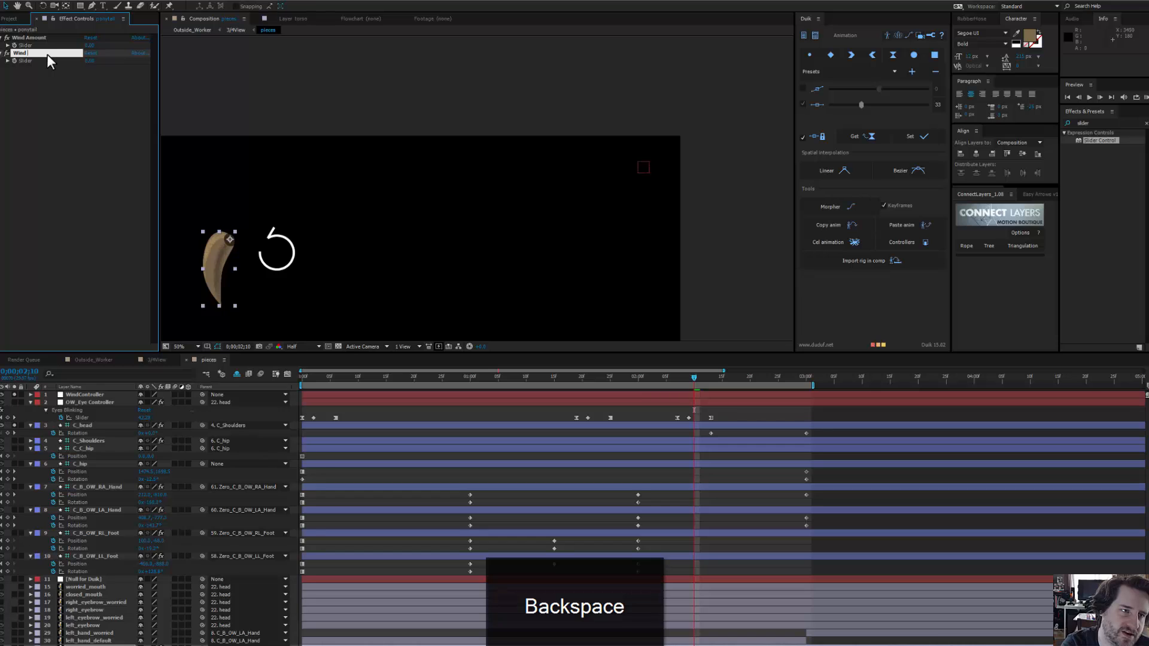
type("Frequency")
key("Return")
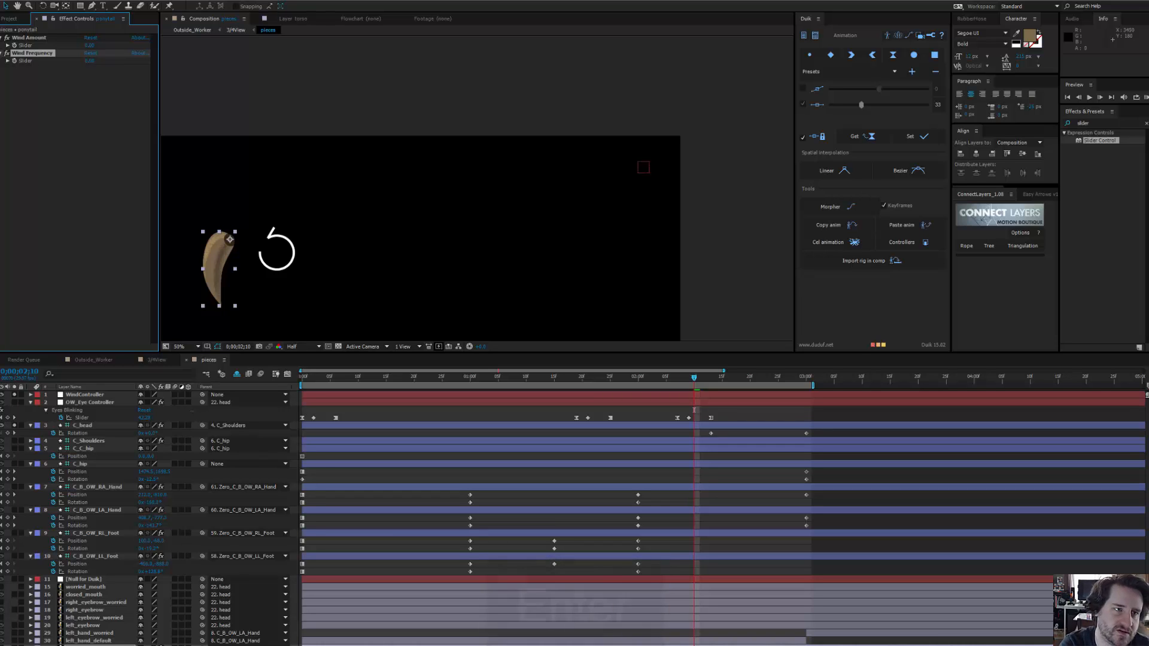
Step: Set the Wind Amount slider to 25 and Wind Frequency to 2, and place Wind Amount below Wind Frequency
left_click(89, 45)
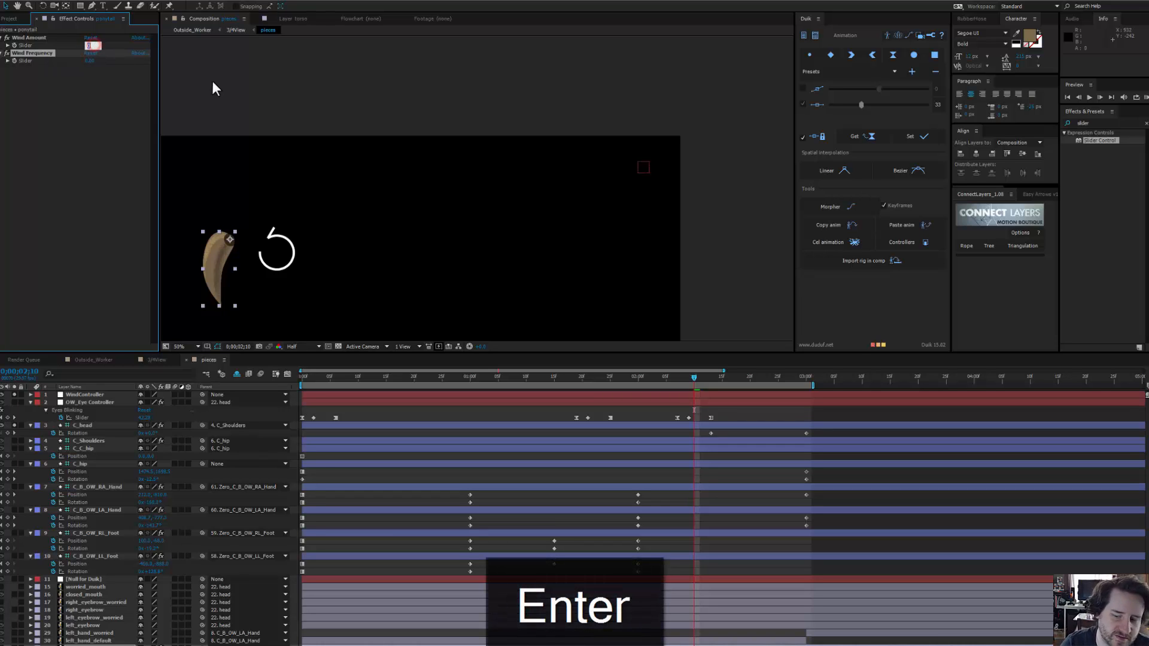
type("25")
key("Tab")
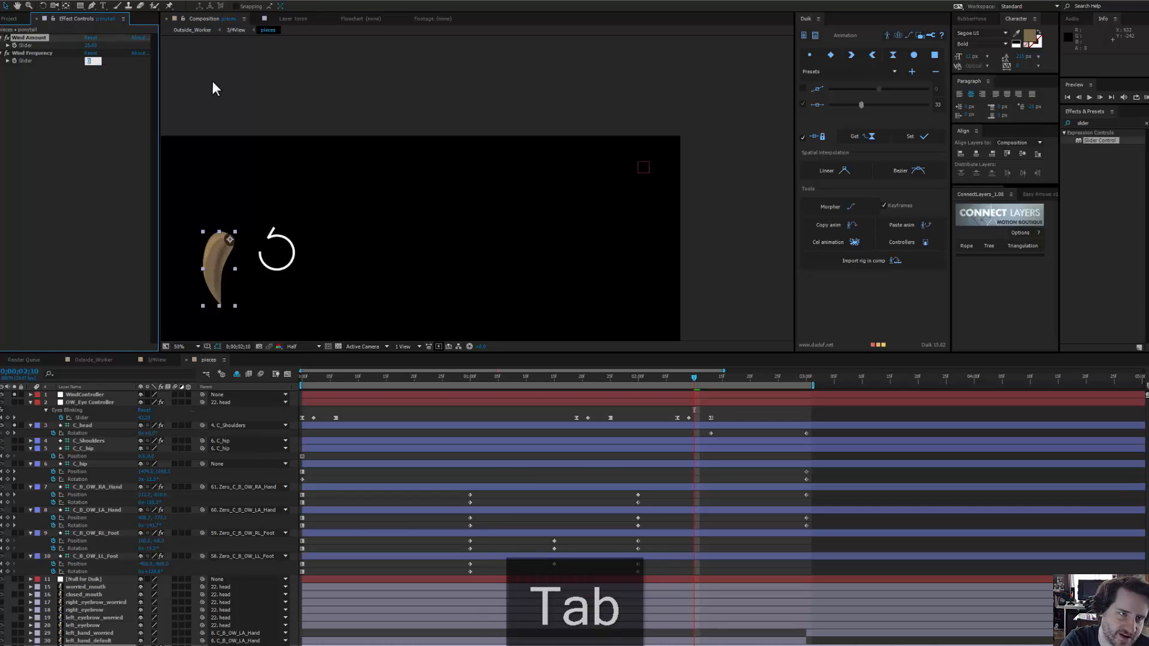
type("2")
key("Return")
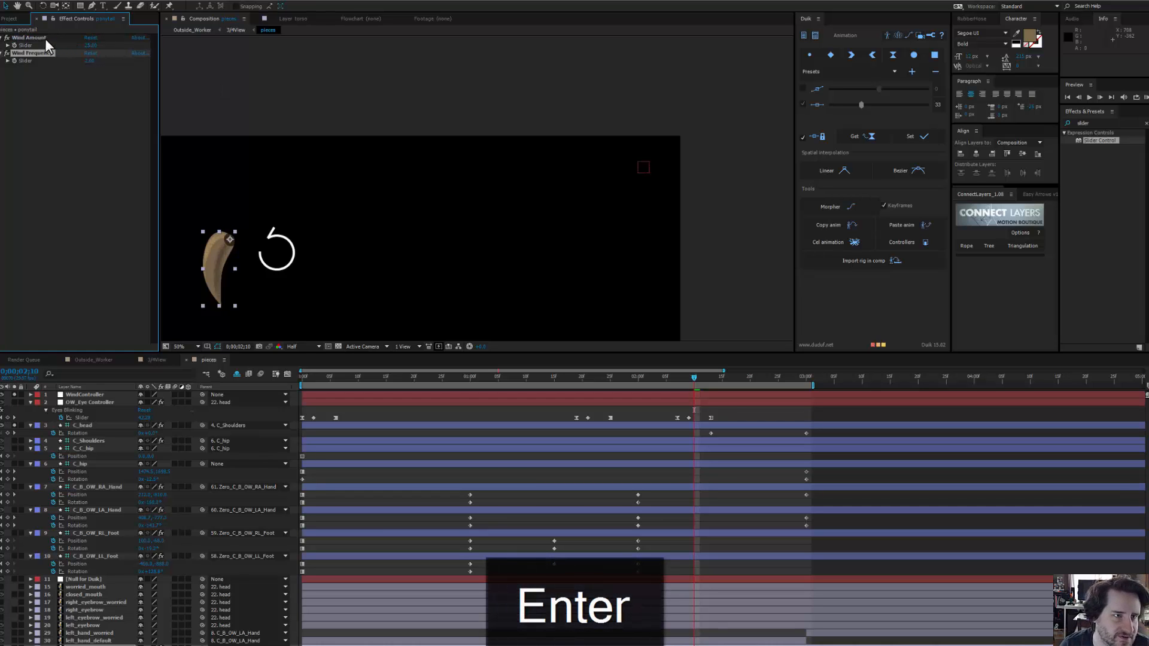
left_click_drag(45, 38, 53, 86)
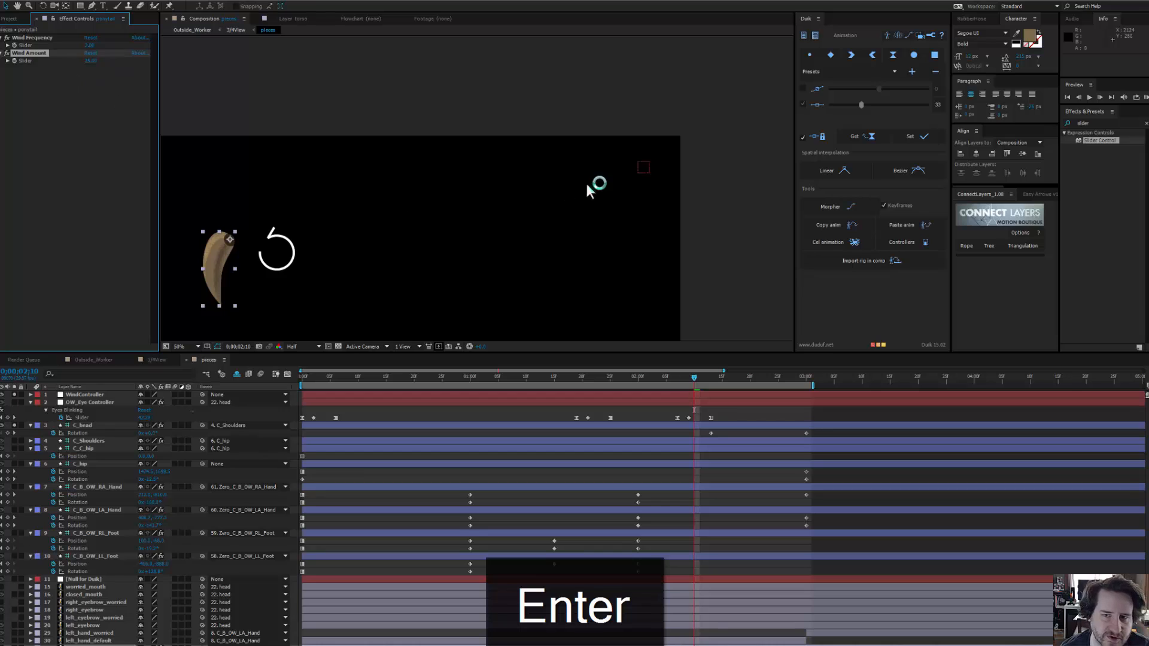
Step: Cut the Wind Frequency and Wind Amount sliders from the ponytail layer and paste them onto WindController
left_click(640, 170)
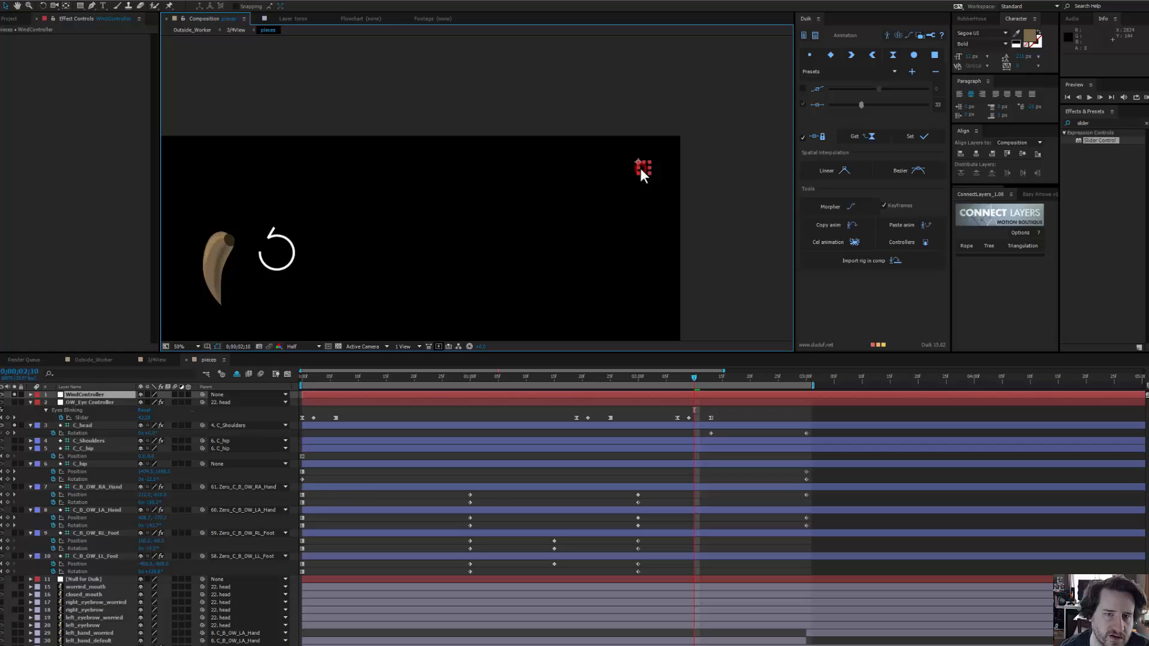
left_click(229, 240)
left_click(49, 38)
left_click(45, 52, "shift")
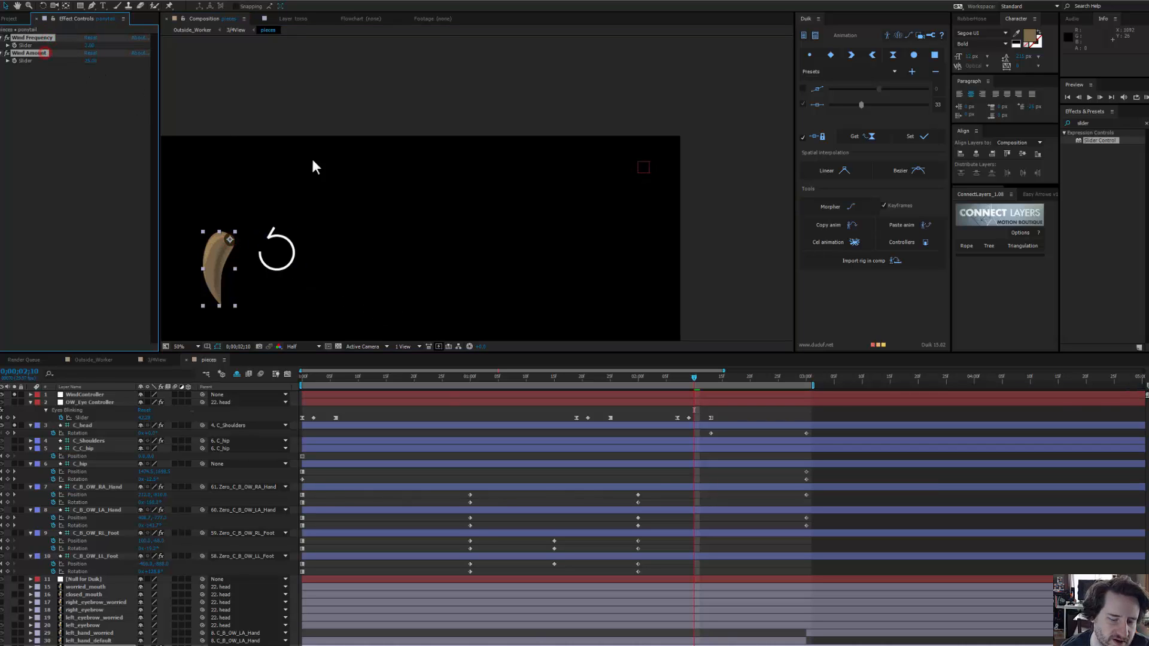
key("ctrl+x")
left_click(645, 168)
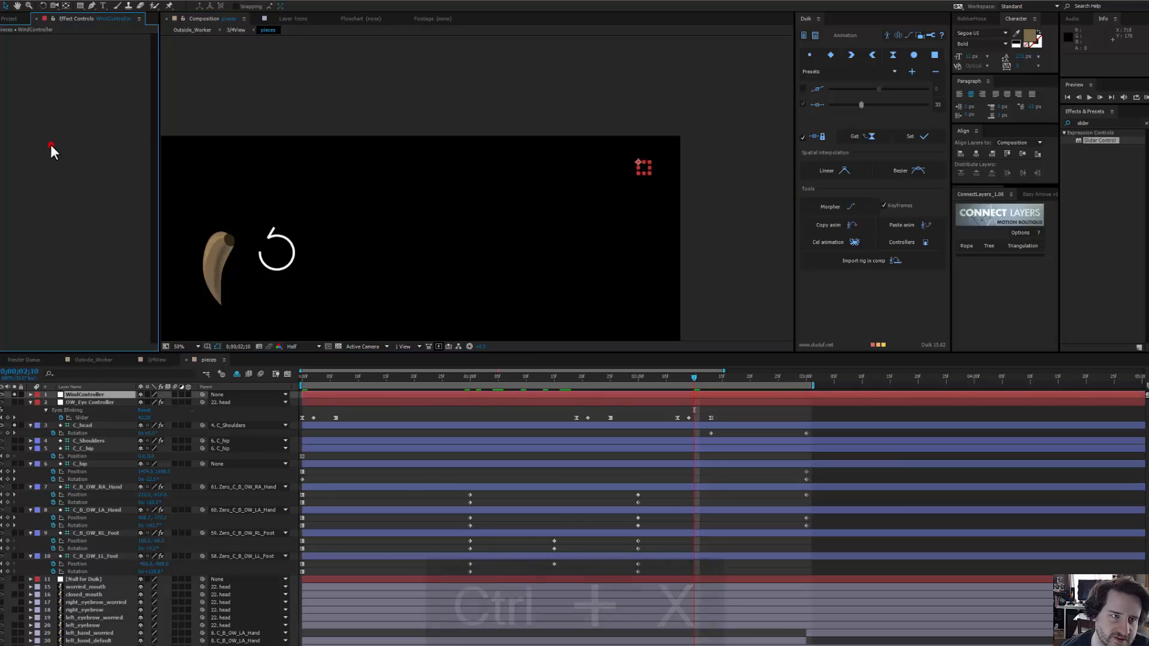
key("ctrl+v")
Step: Check the effect controls of the ponytail layer and the C_head controller
left_click(226, 244)
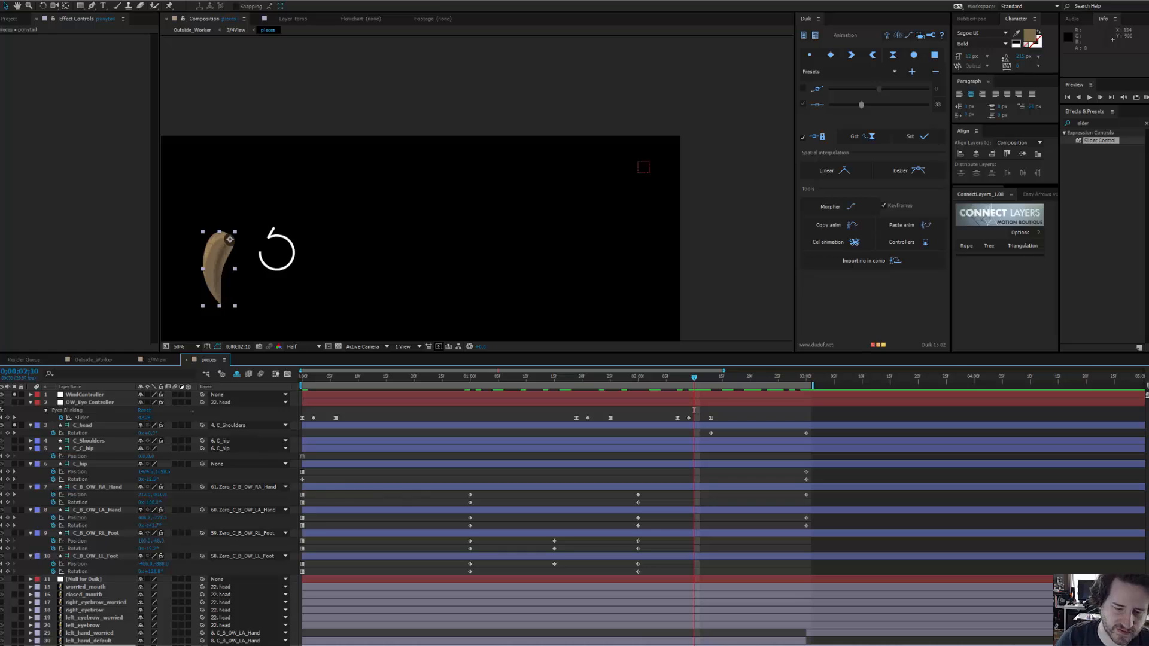
left_click(281, 244)
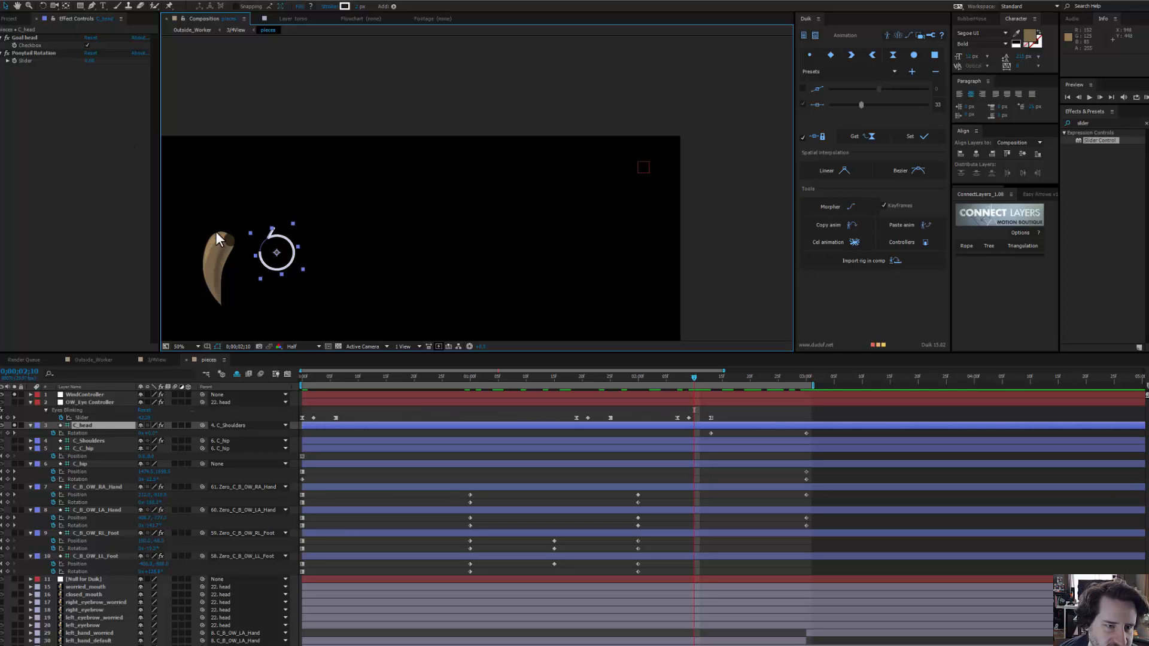
left_click(410, 645)
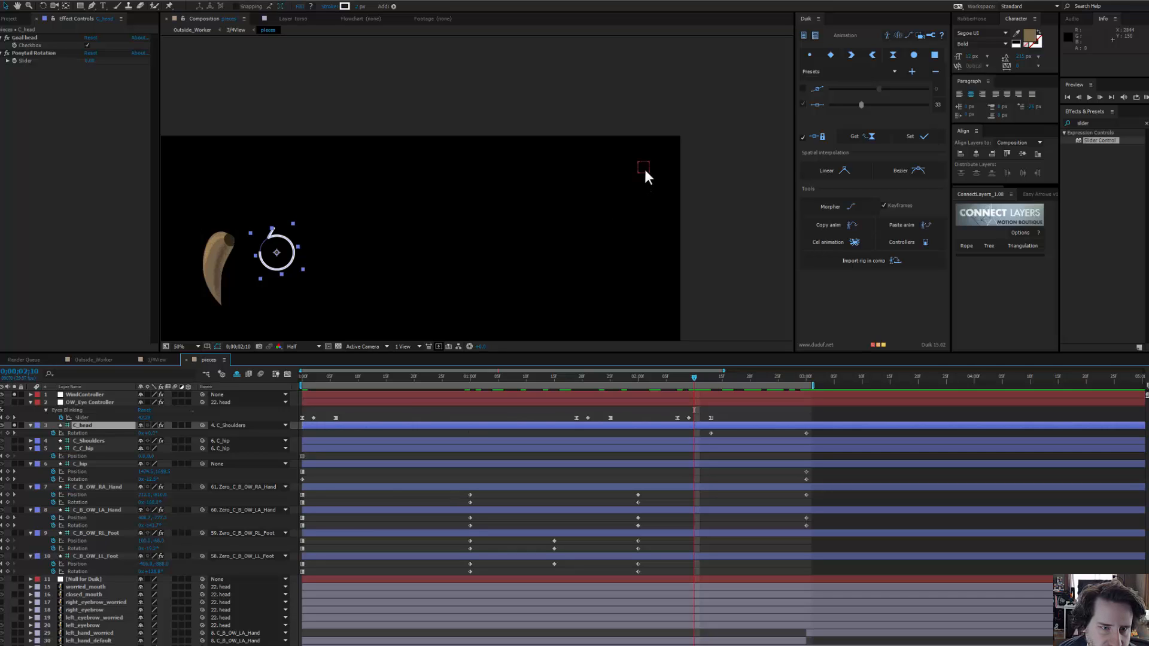
Step: Open the ponytail layer's Rotation expression and browse the expression language functions
left_click(214, 255)
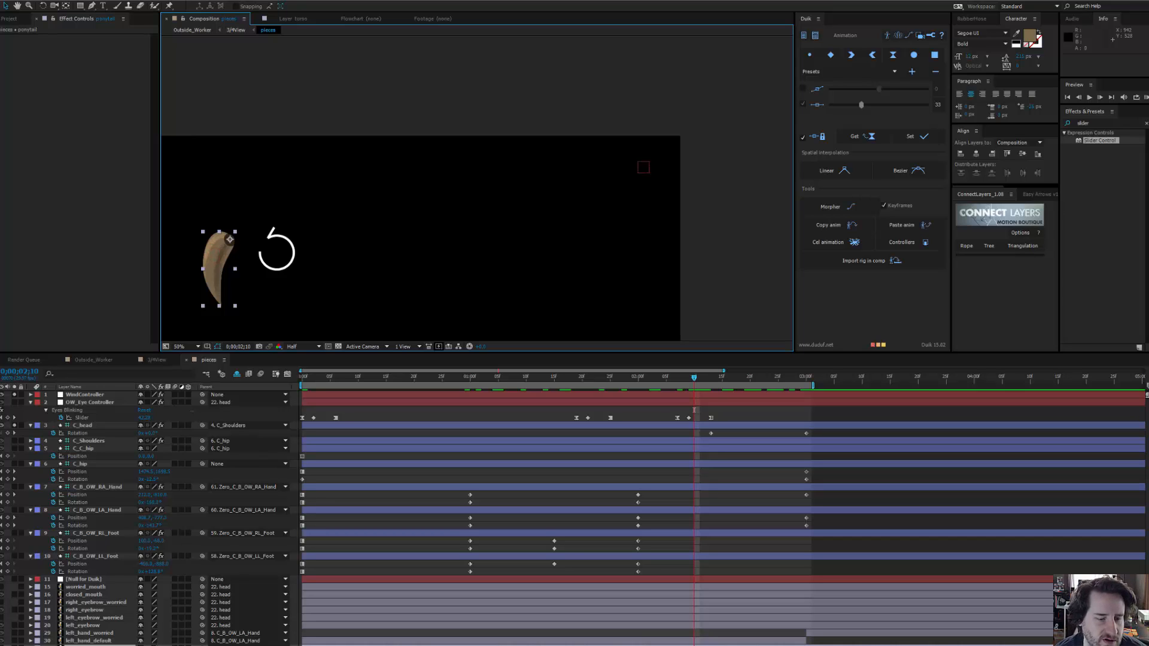
key("r")
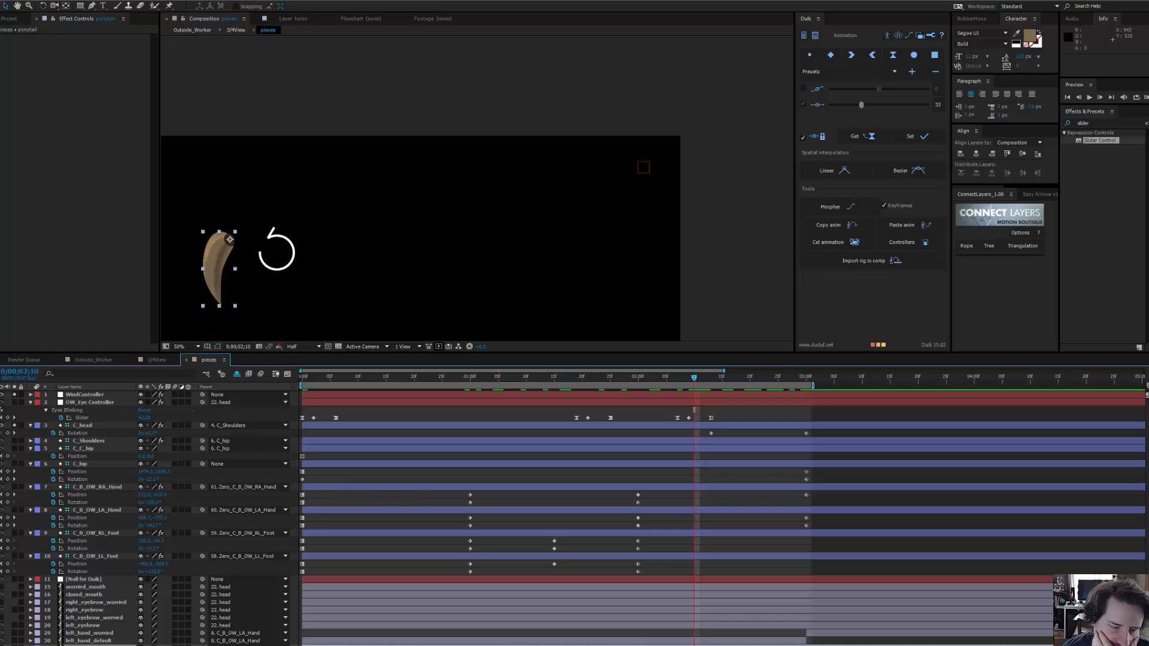
left_click(174, 645)
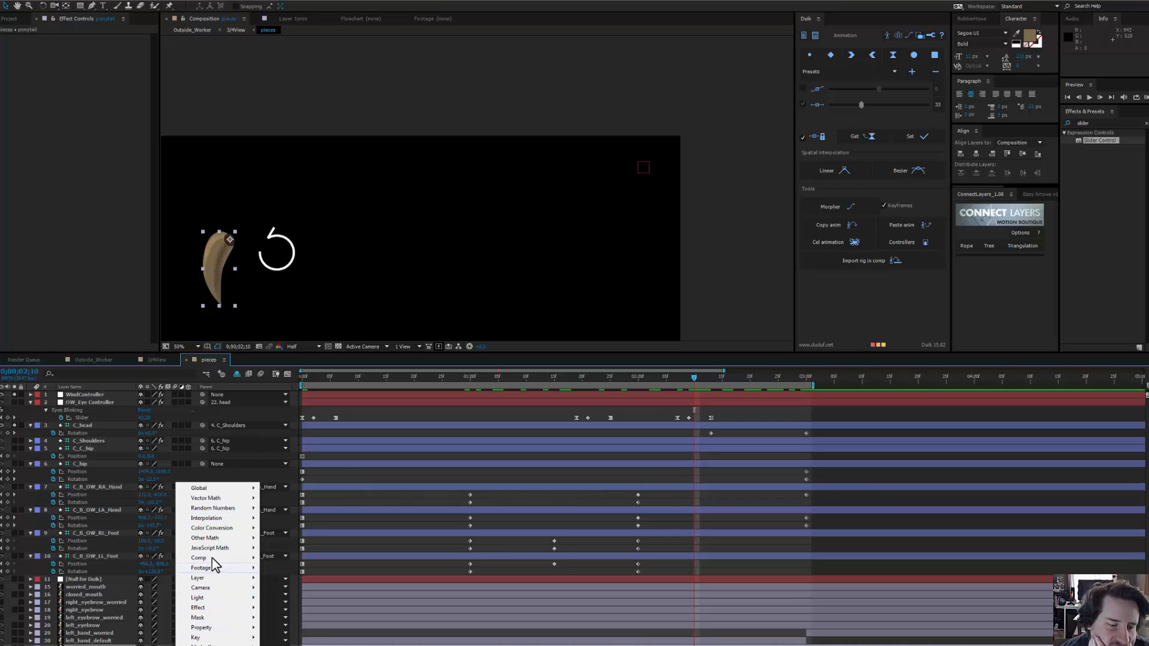
mouse_move(217, 510)
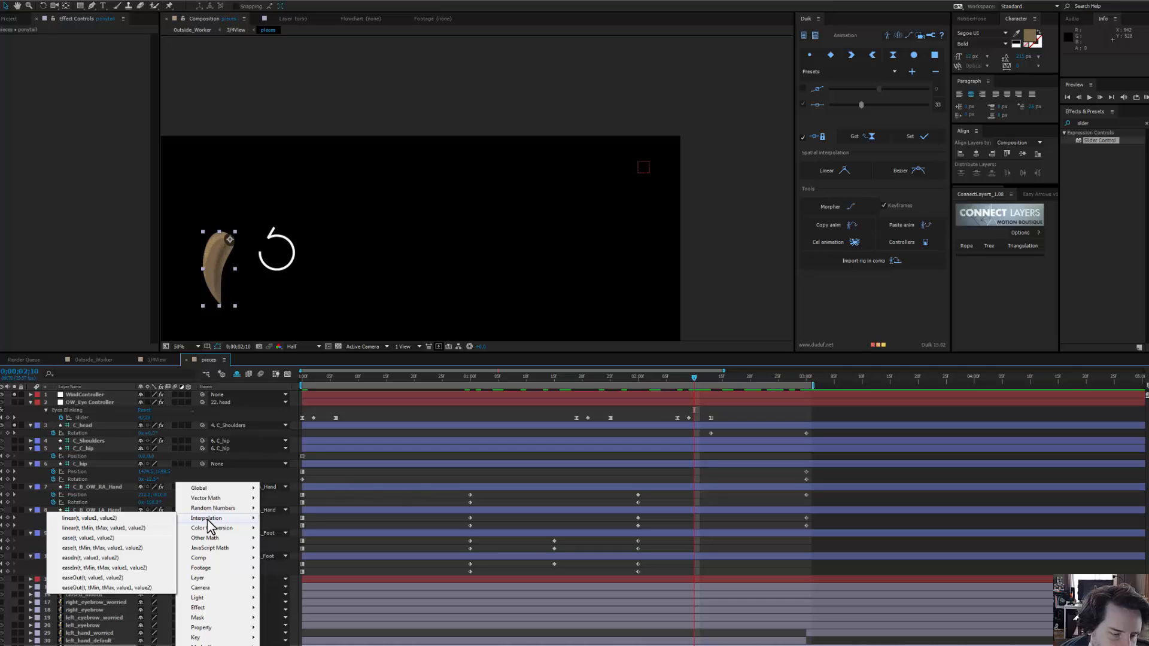
mouse_move(212, 600)
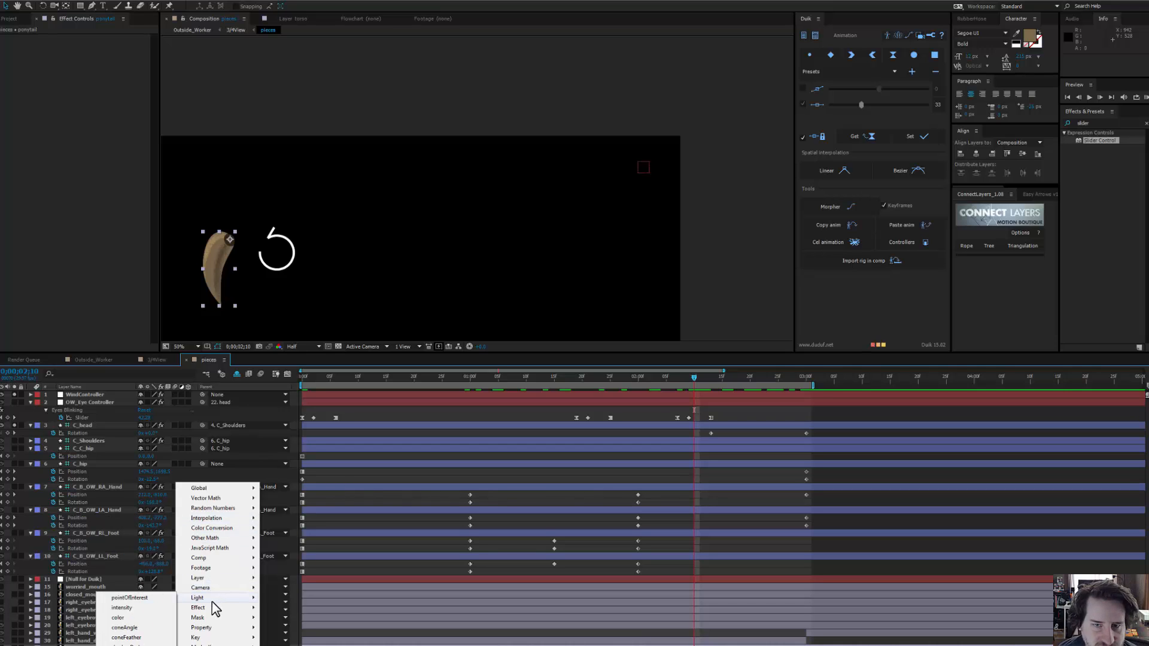
key("Escape")
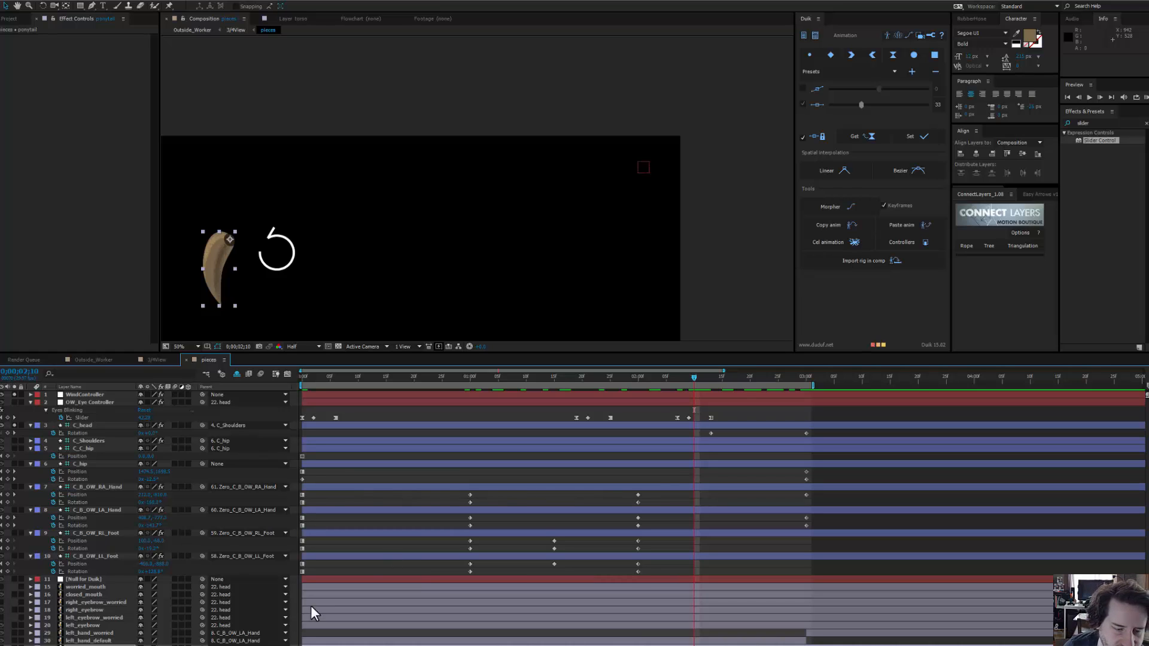
Step: Select the WindController null and lock the effect controls to its wind sliders
left_click(641, 171)
left_click(683, 359)
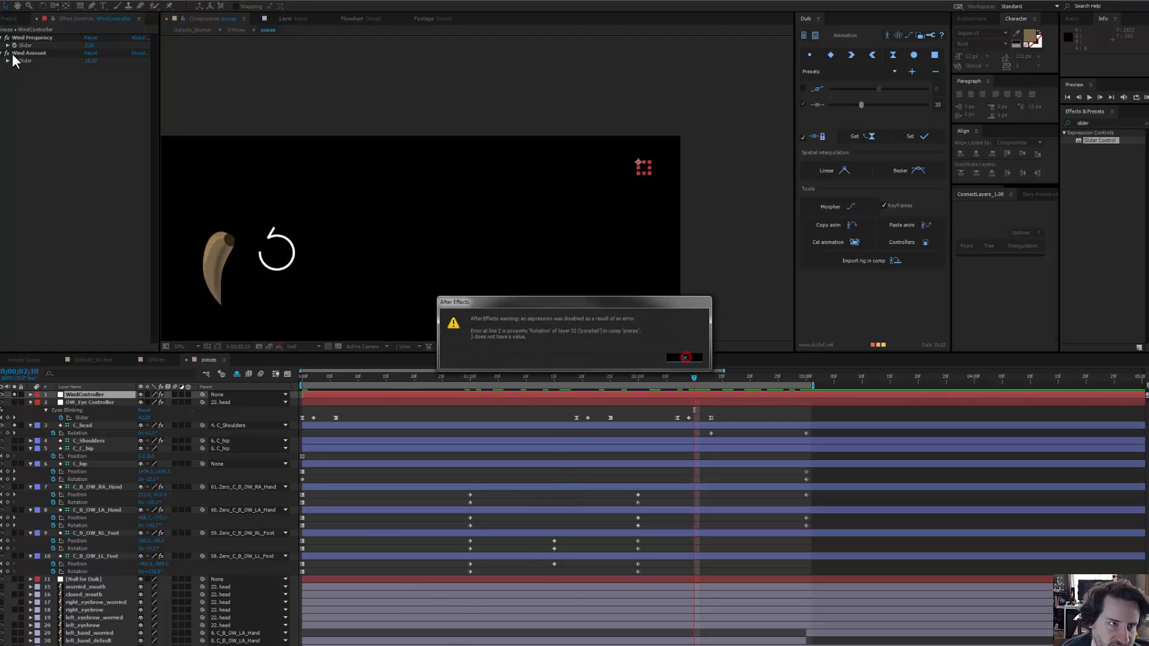
left_click(53, 19)
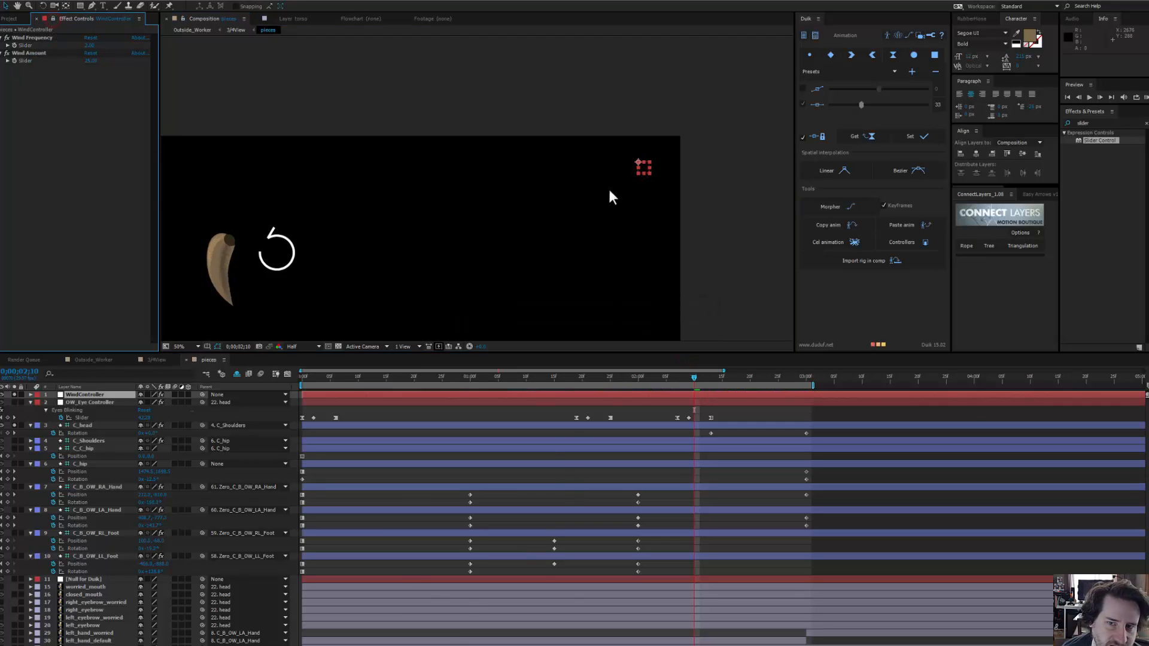
Step: Link the ponytail's Rotation expression to WindController's Wind Frequency and Wind Amount sliders and correct its syntax
left_click(218, 246)
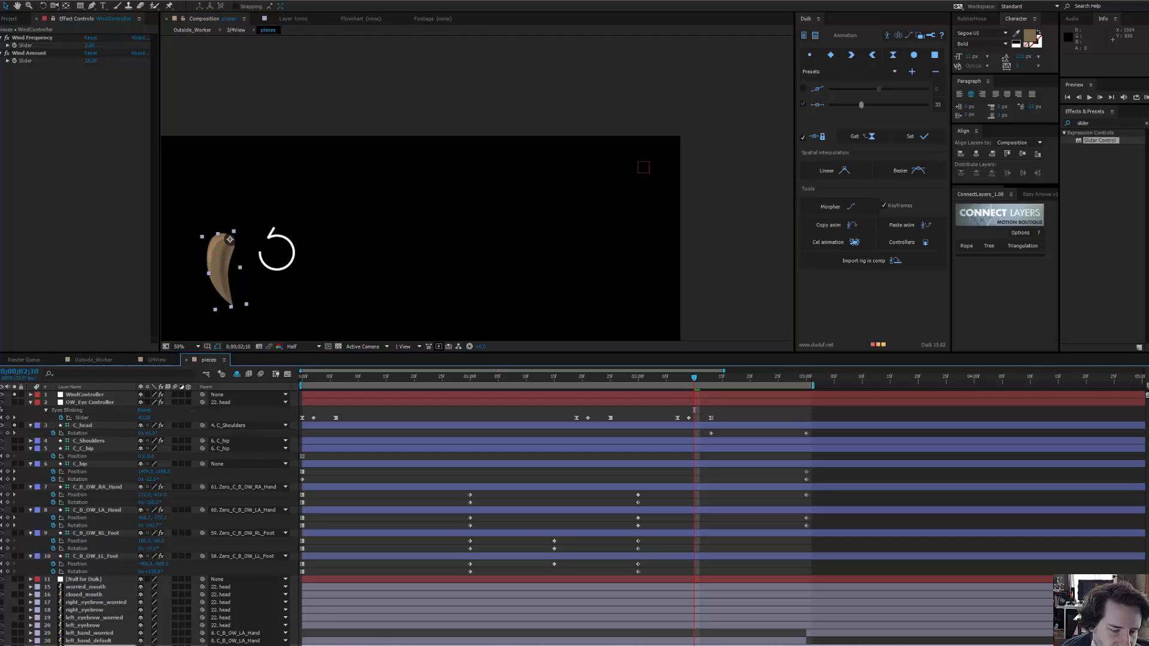
left_click_drag(164, 645, 171, 579)
key("Escape")
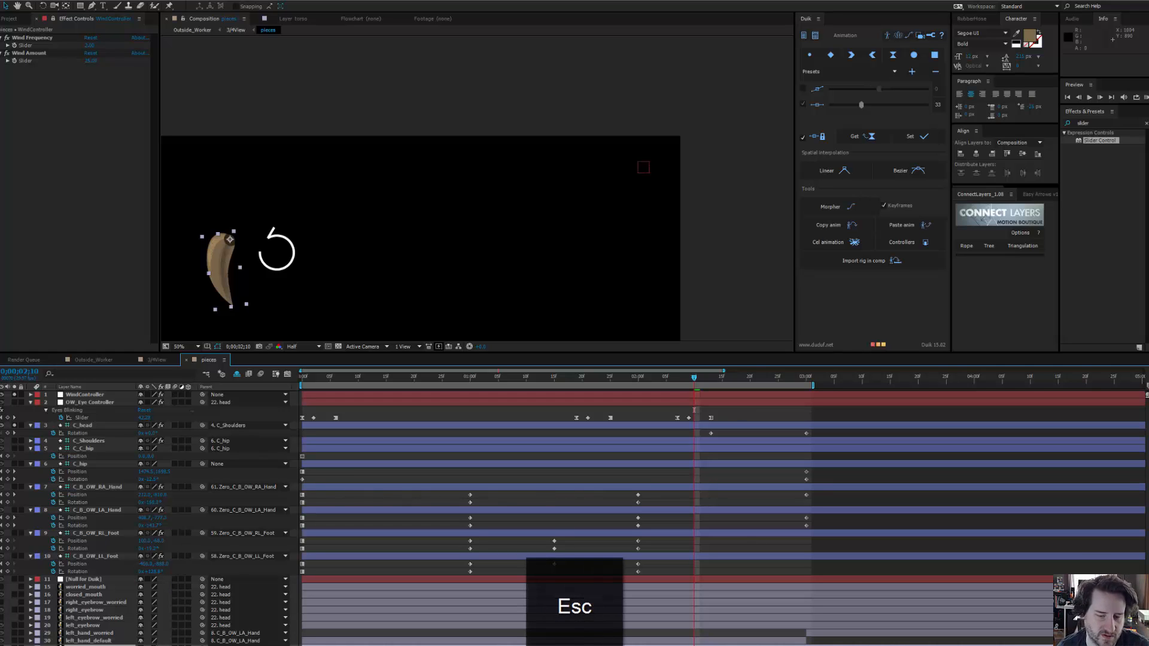
key("ctrl+z")
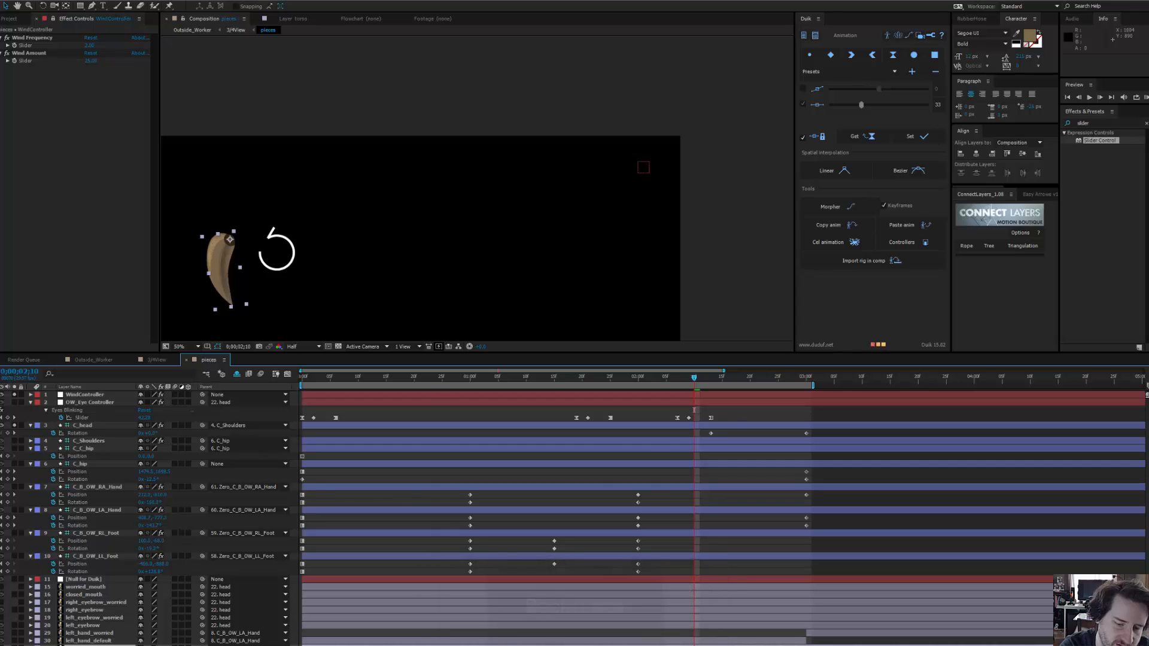
key("BackSpace")
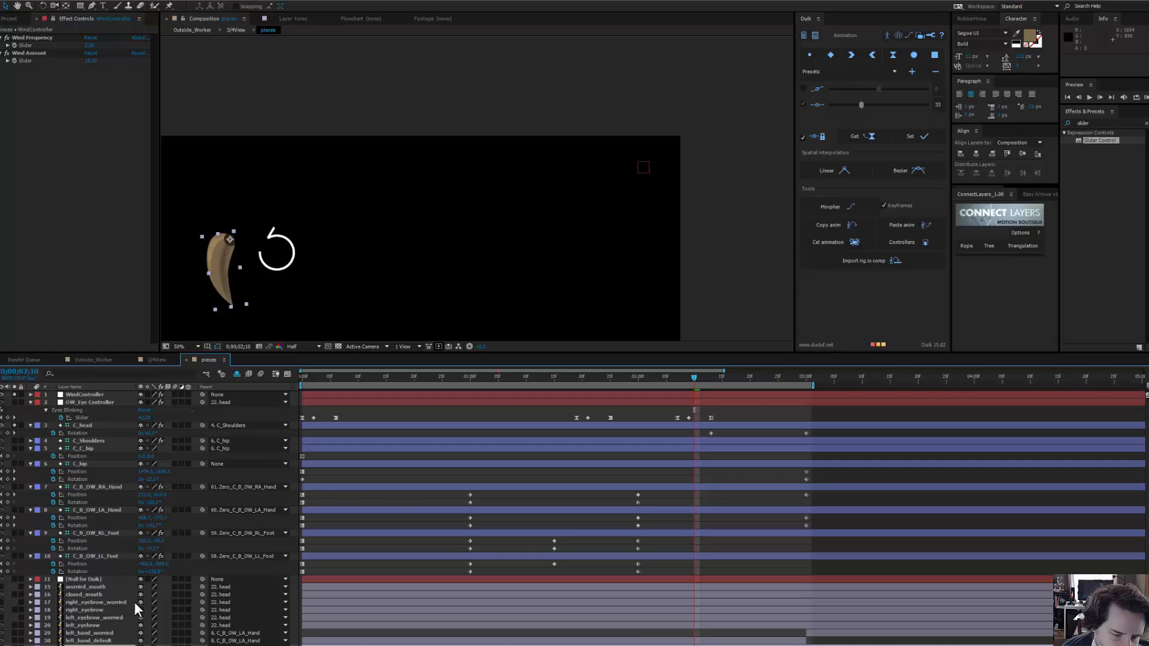
left_click_drag(111, 197, 41, 60)
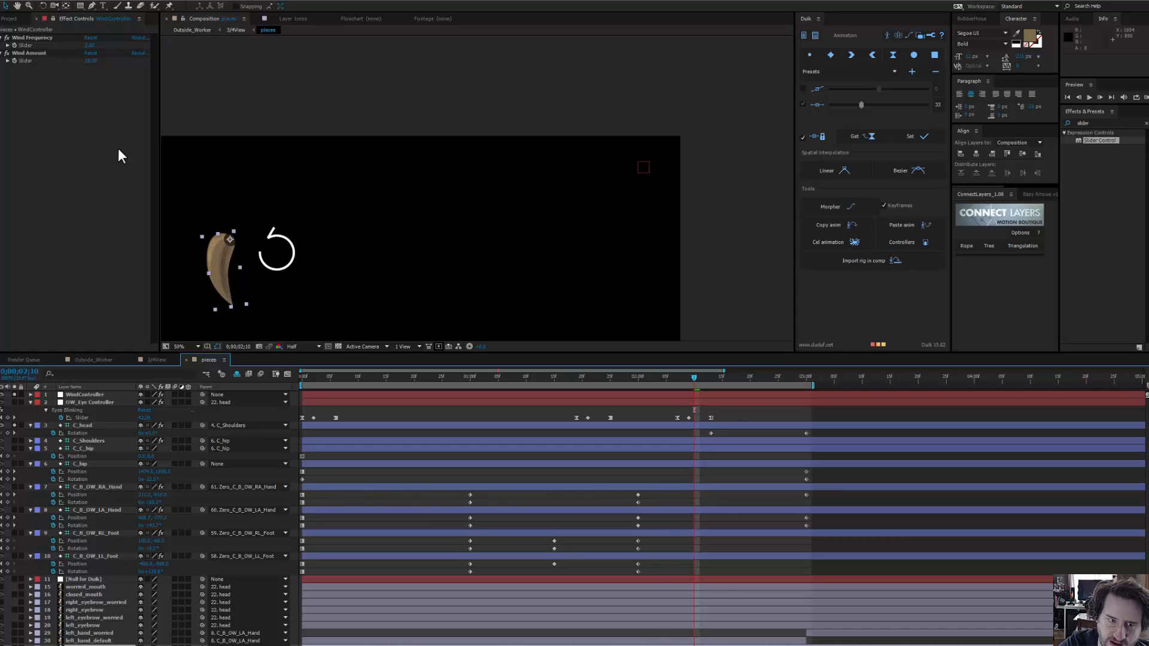
key("Return")
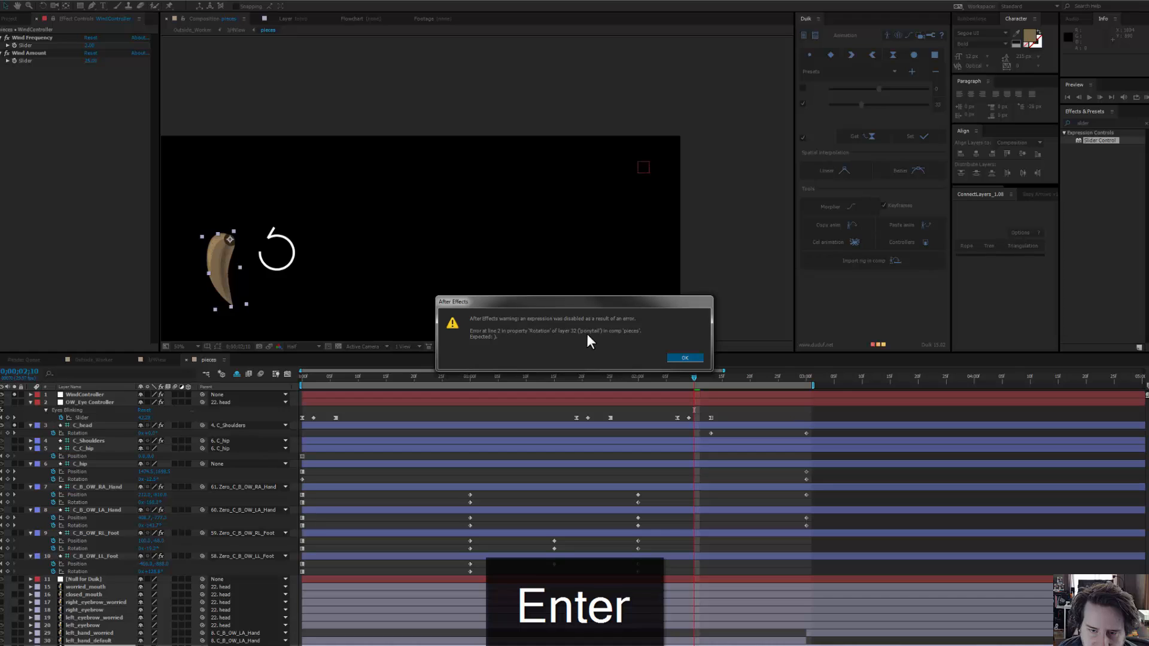
left_click(685, 358)
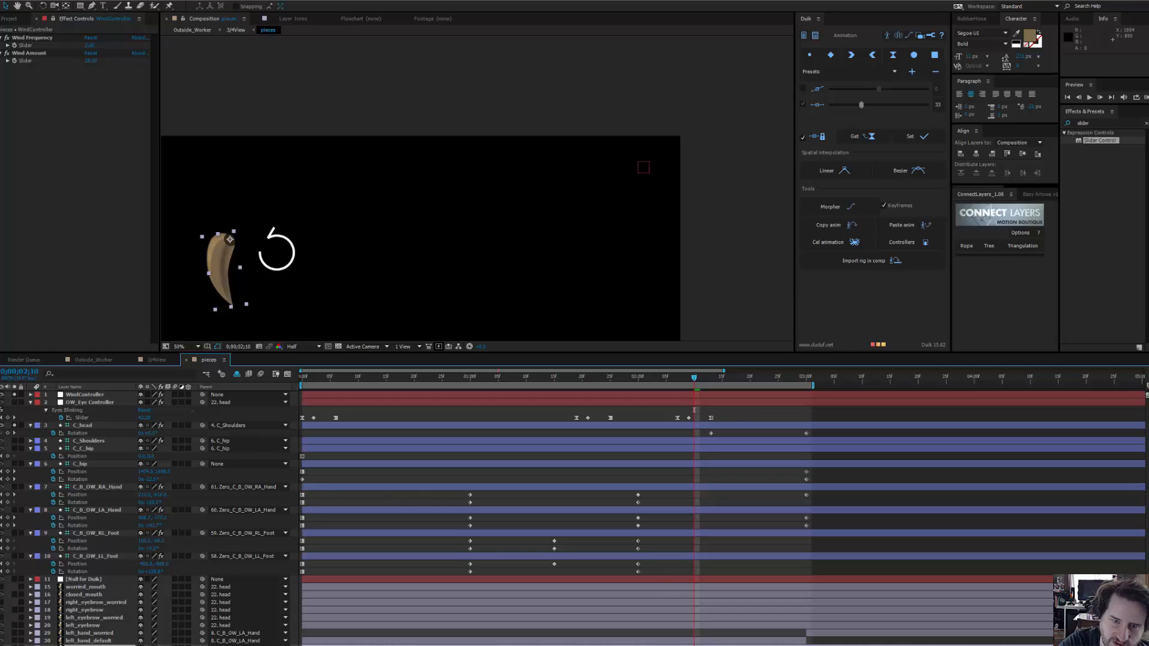
key("Return")
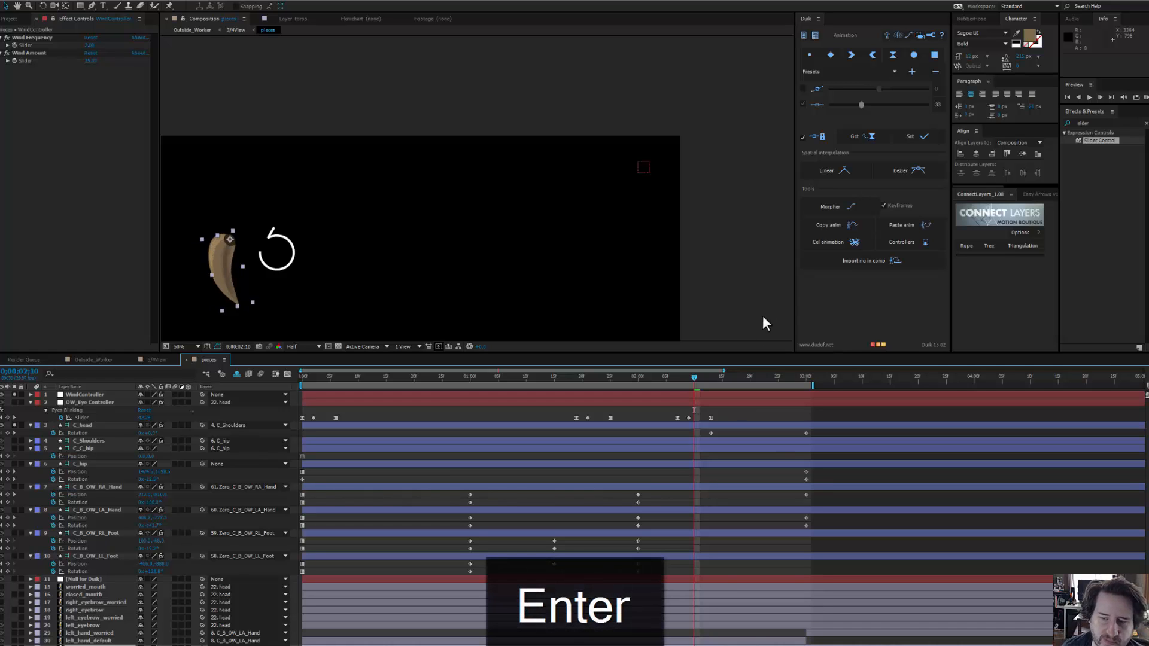
Step: Turn off the layer solos to show the whole character at 0;00;04;02 and preview the animation
left_click_drag(699, 385, 986, 477)
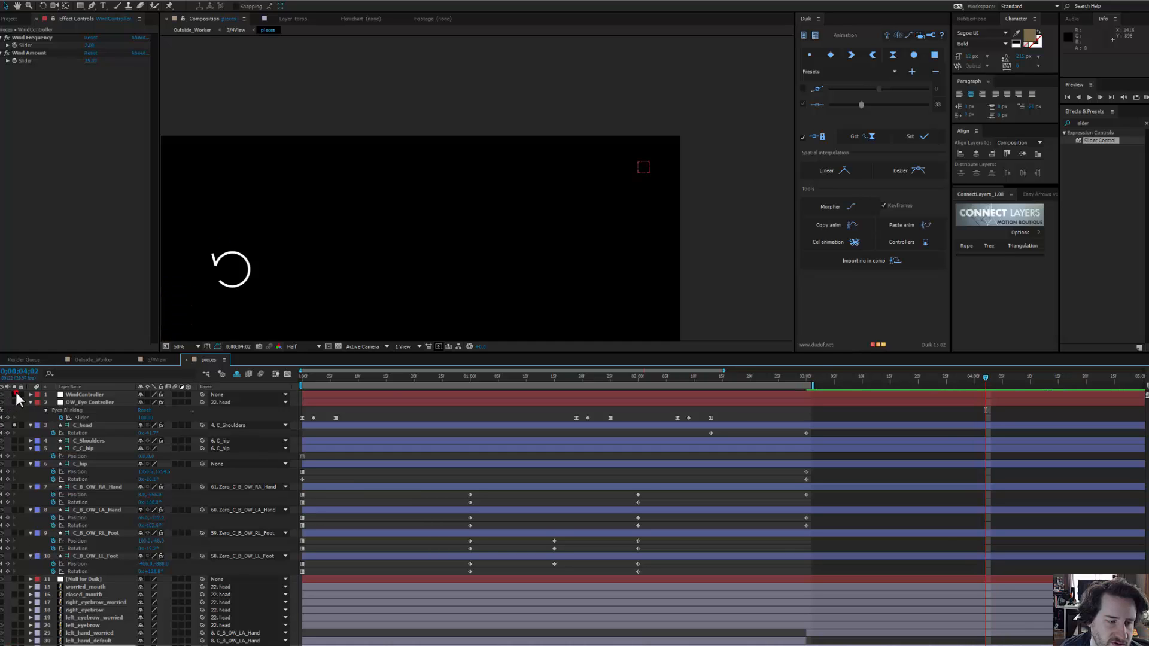
left_click(16, 425)
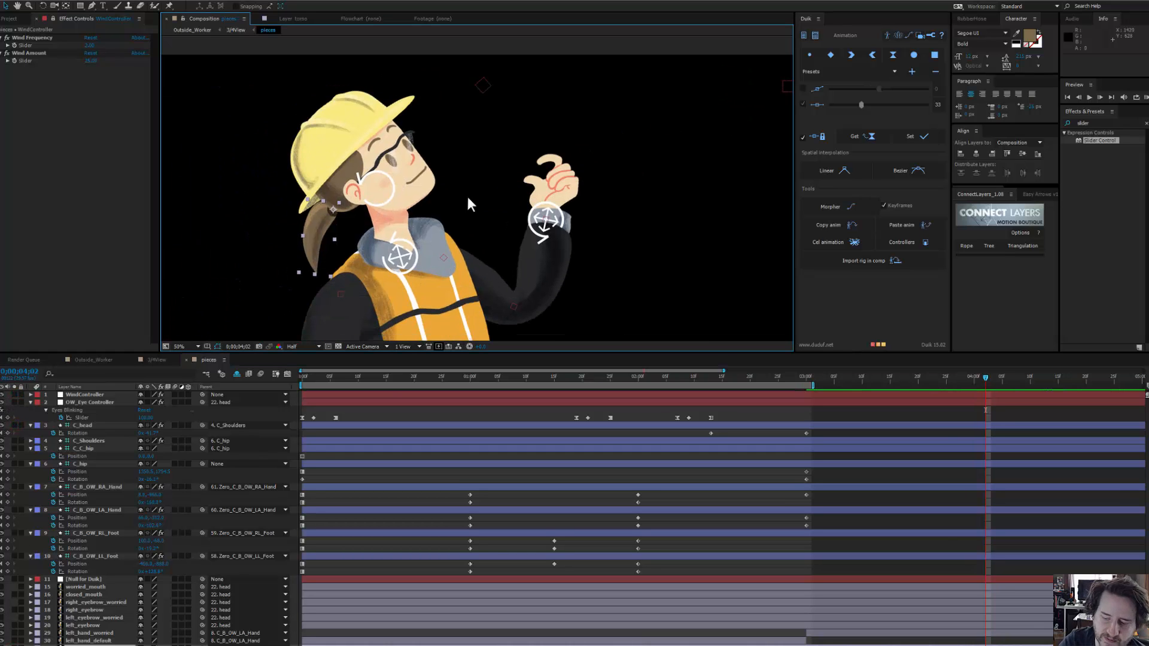
key("space")
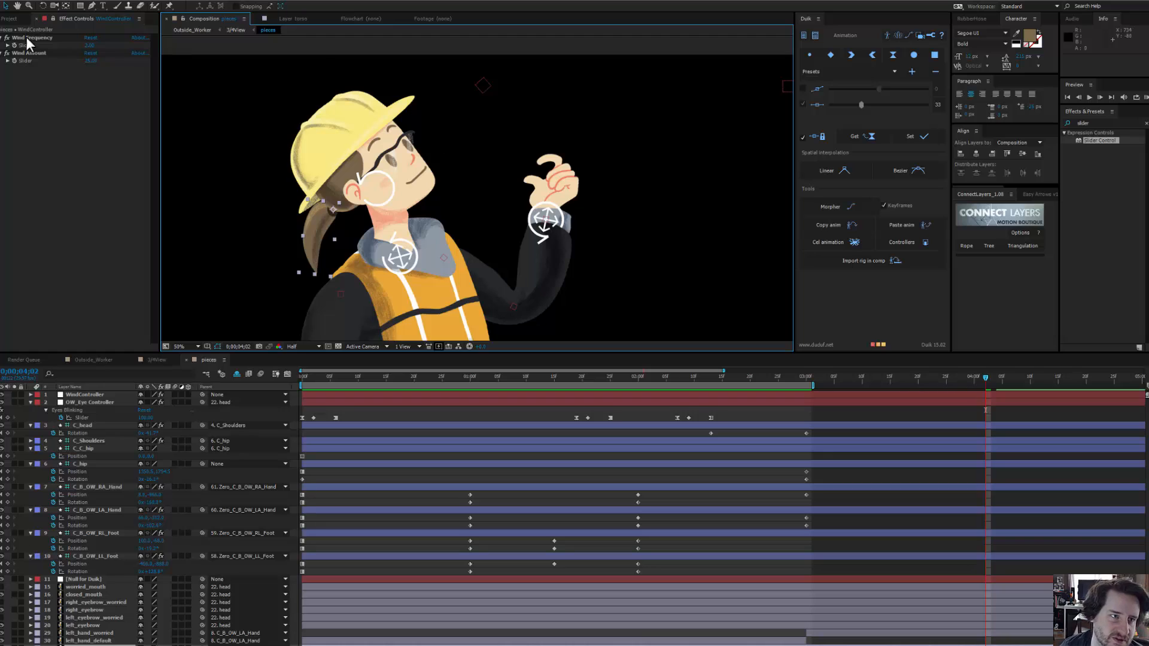
Step: Set WindController's Wind Amount slider to 10 and its Wind Frequency slider to 1
left_click(92, 59)
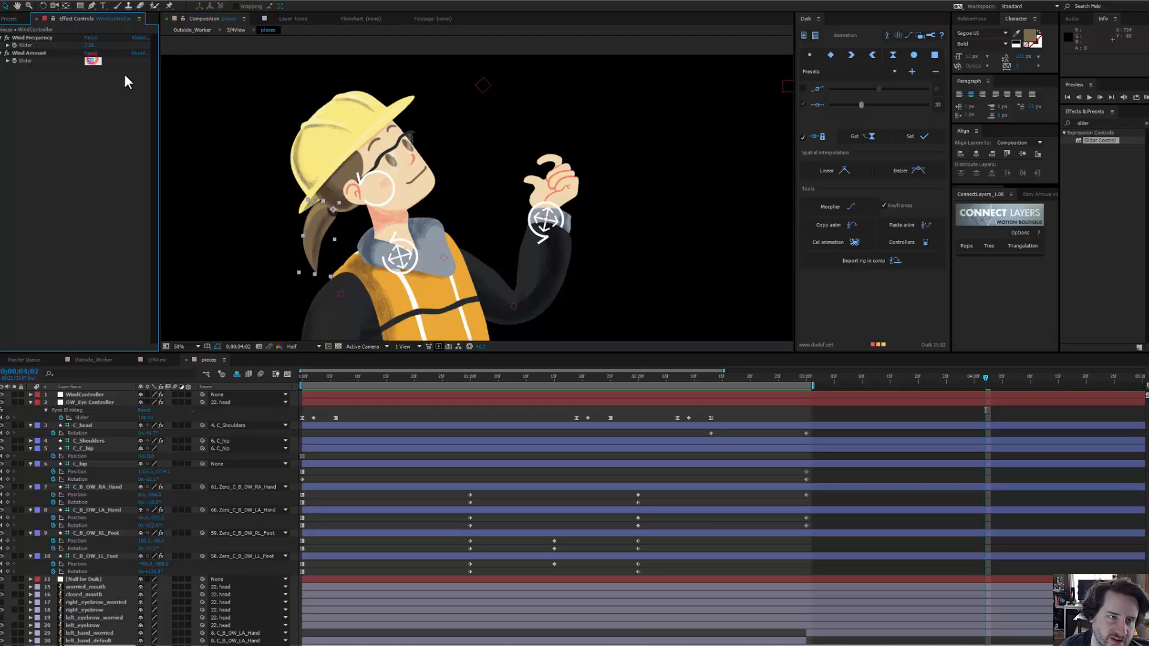
type("10")
key("Return")
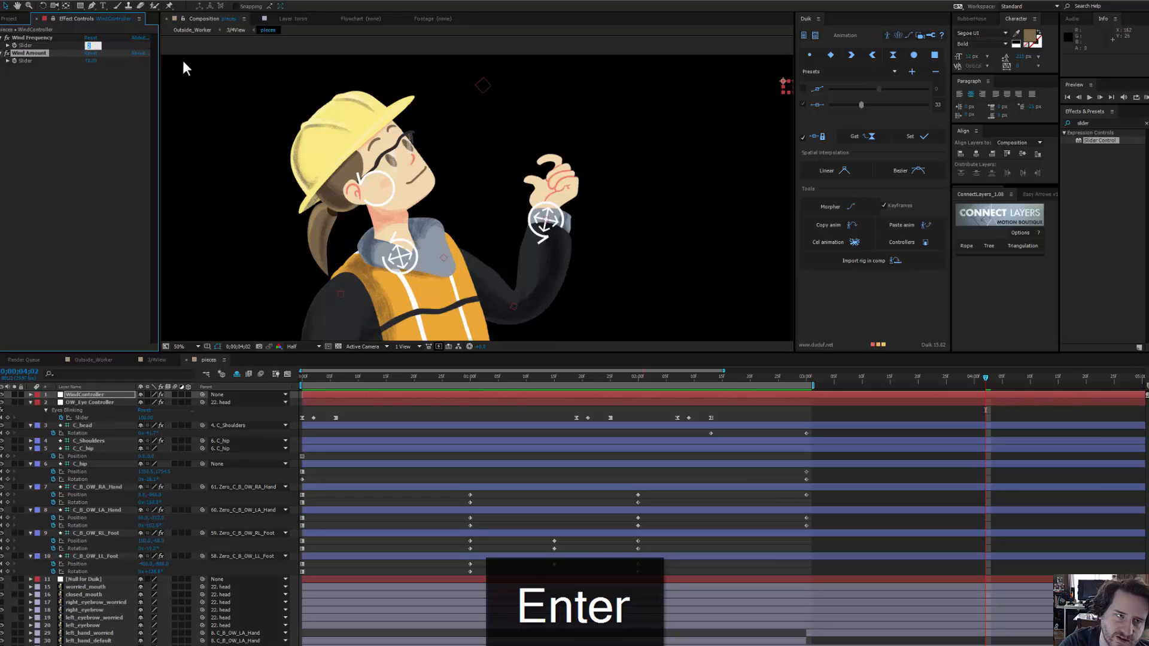
type("1")
key("Return")
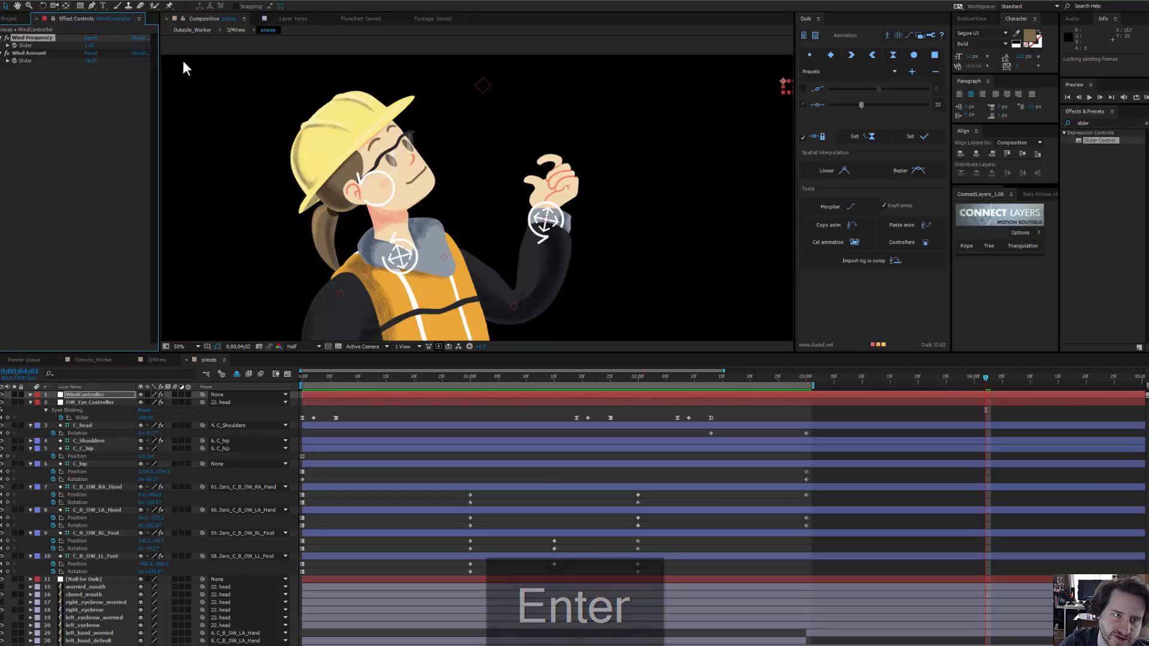
Step: Extend the end of the work area just past 0;00;04;02 and preview the ponytail's sway
key("space")
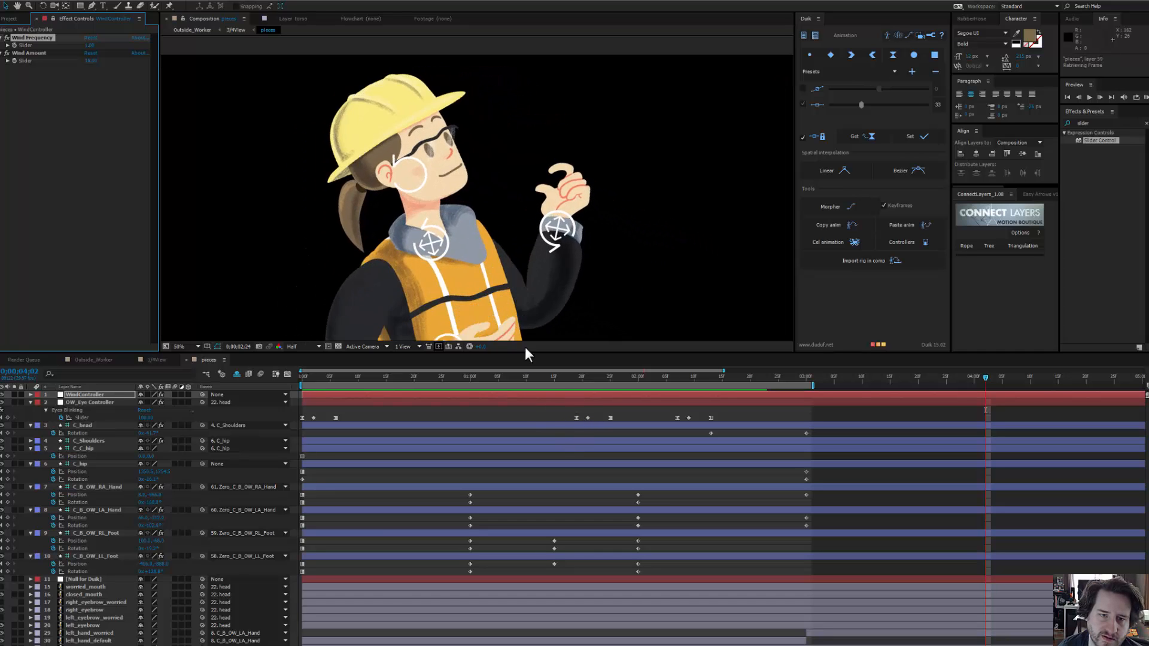
left_click(93, 61)
left_click_drag(812, 384, 995, 395)
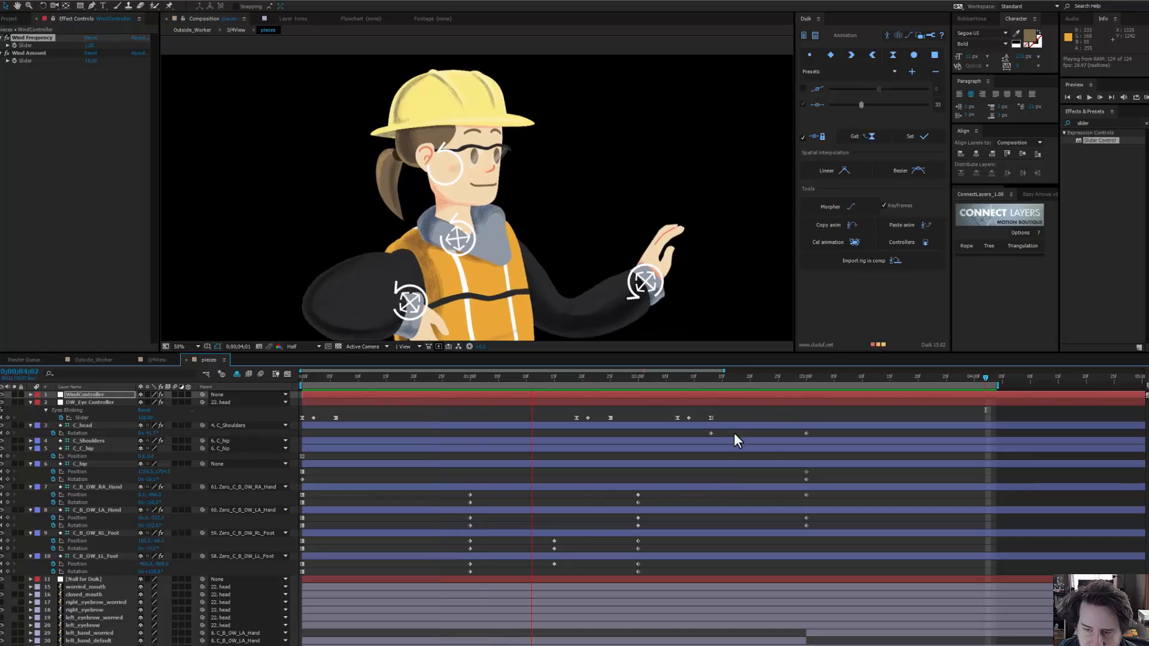
Step: Apply Easy Ease to both C_head Rotation keyframes and preview the head movement
left_click(711, 433)
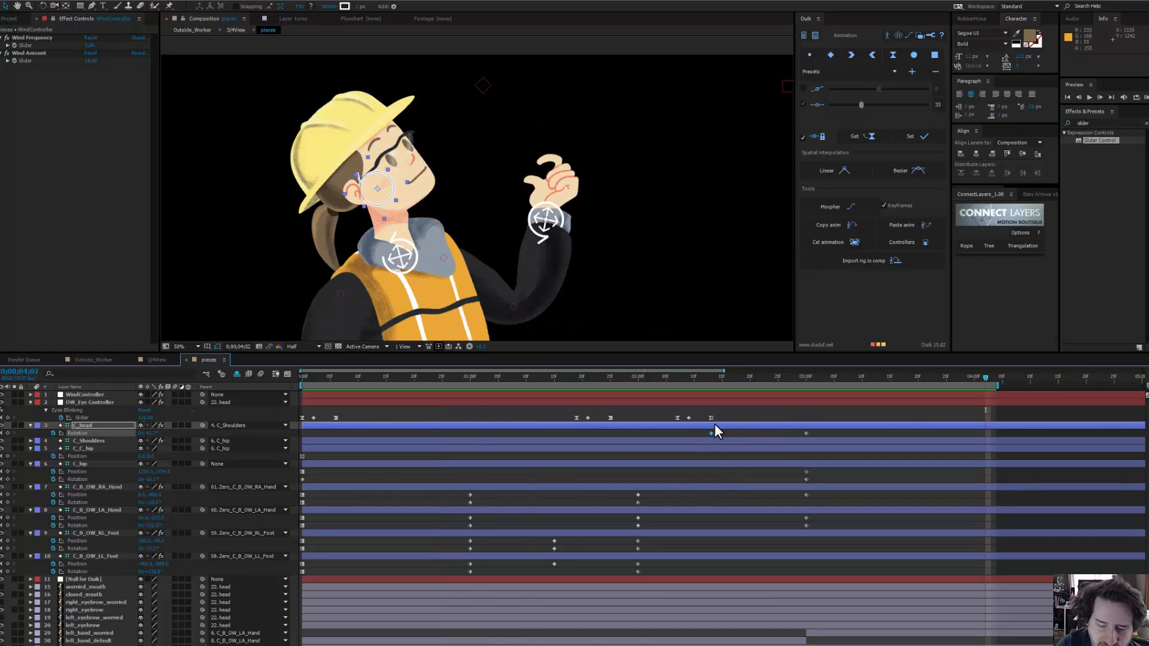
key("F9")
left_click(834, 433)
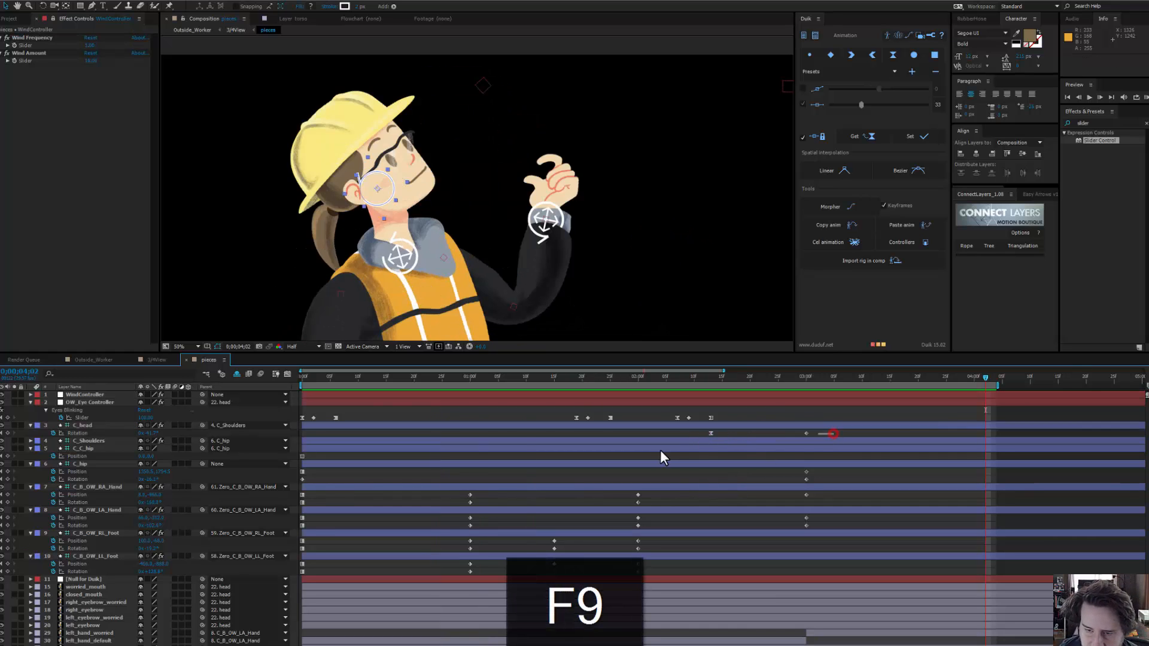
left_click_drag(834, 433, 661, 450)
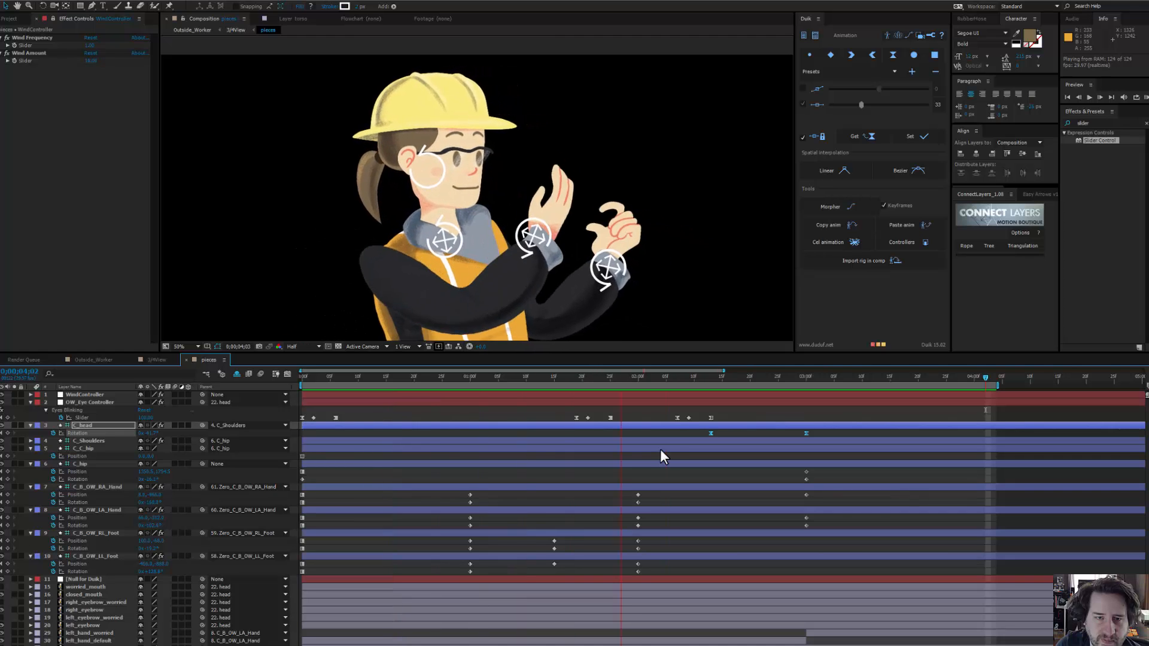
key("space")
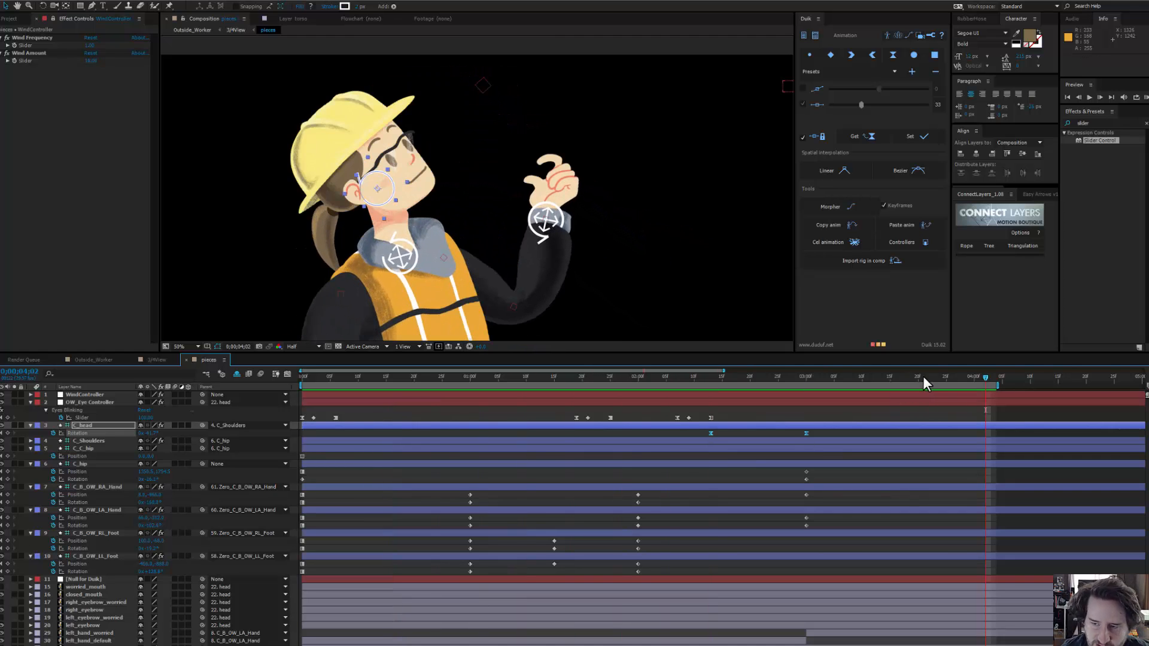
Step: Try lowering the C_C_hip controller slightly on the first frame, and undo the move
mouse_move(780, 396)
left_mouse_down()
mouse_move(566, 417)
mouse_move(340, 394)
mouse_move(397, 393)
mouse_move(420, 369)
mouse_move(304, 376)
mouse_move(403, 427)
mouse_move(549, 418)
left_mouse_up()
key("comma")
key("comma")
left_click_drag(556, 193, 544, 117)
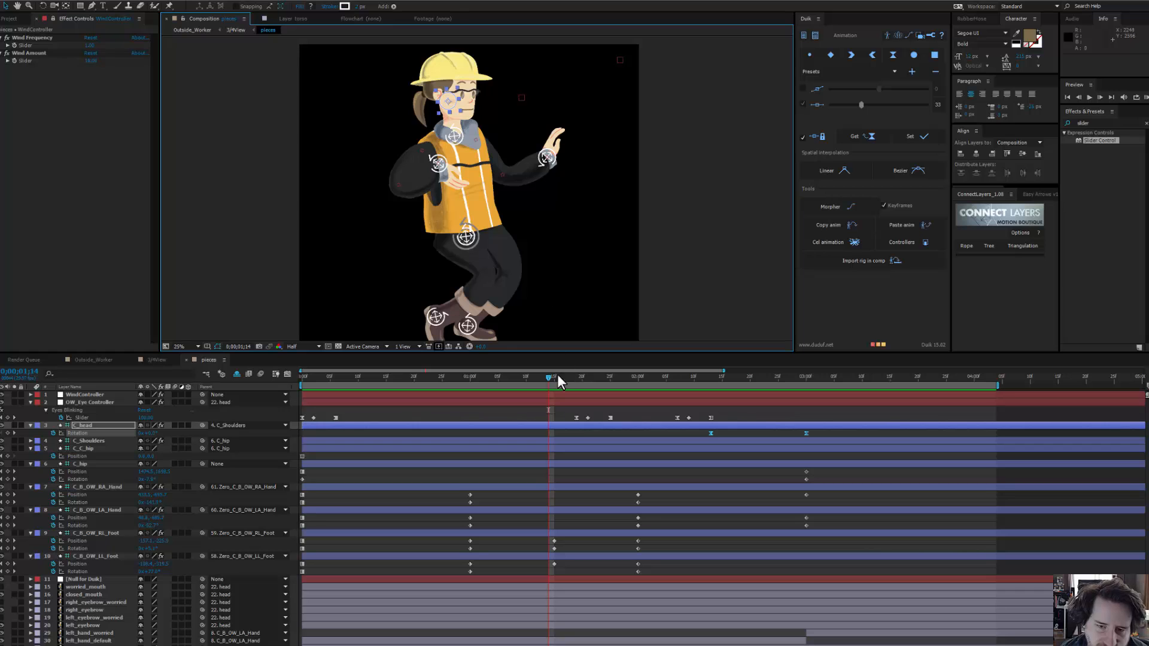
mouse_move(559, 379)
left_mouse_down()
mouse_move(634, 391)
mouse_move(235, 386)
left_mouse_up()
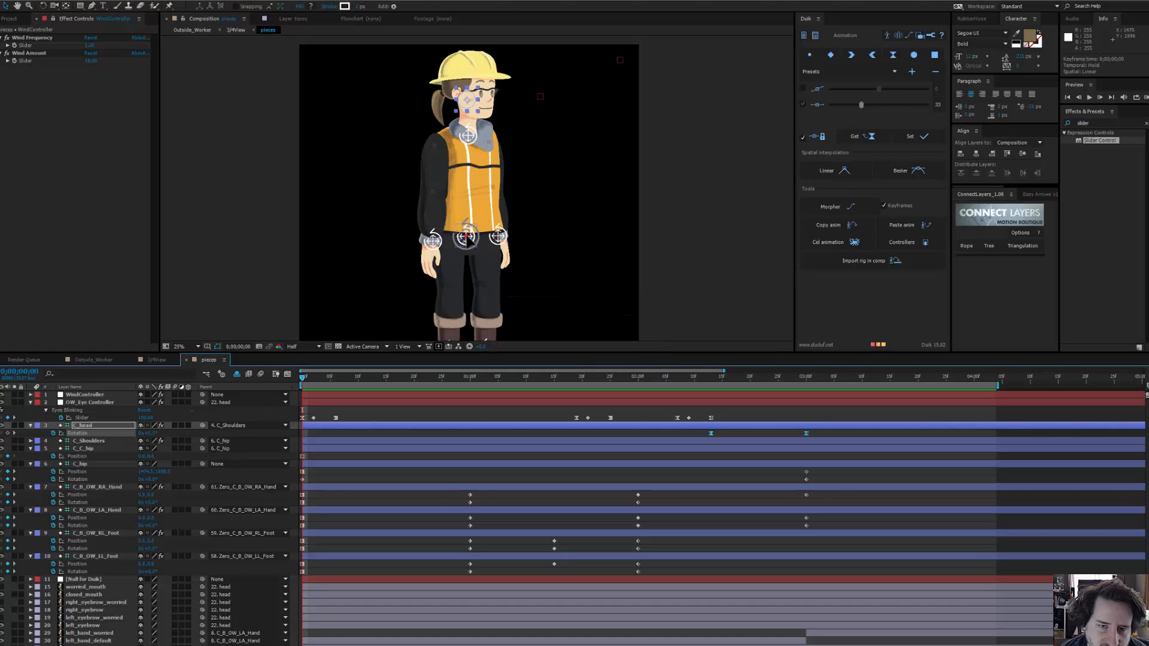
left_click_drag(466, 237, 470, 246)
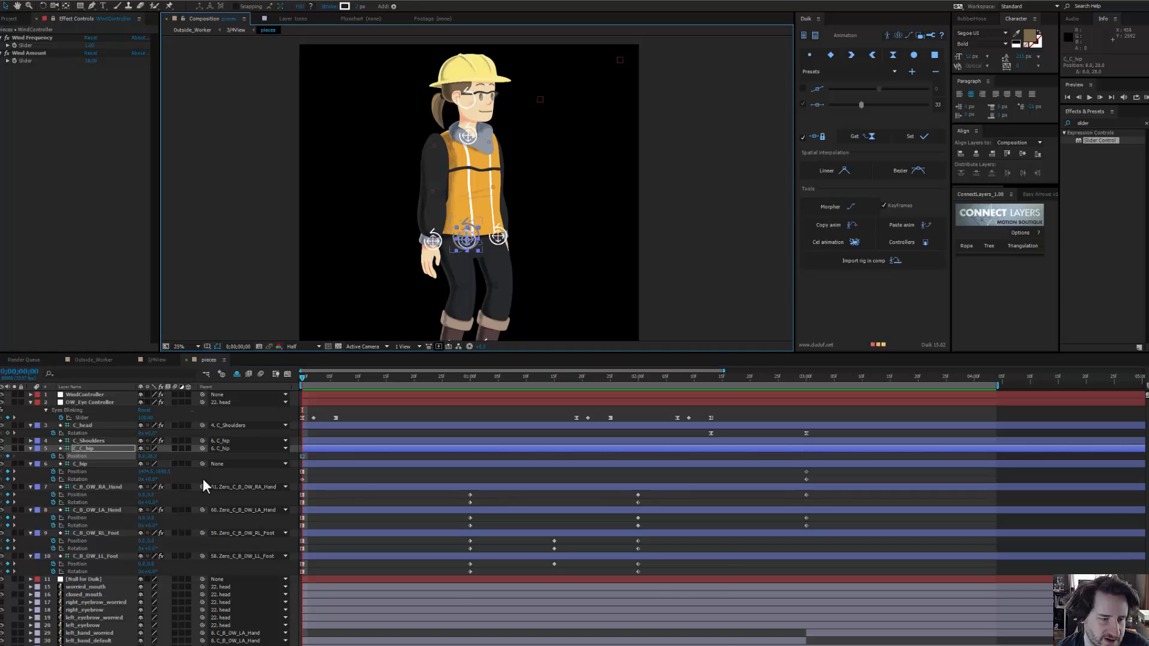
key("ctrl+z")
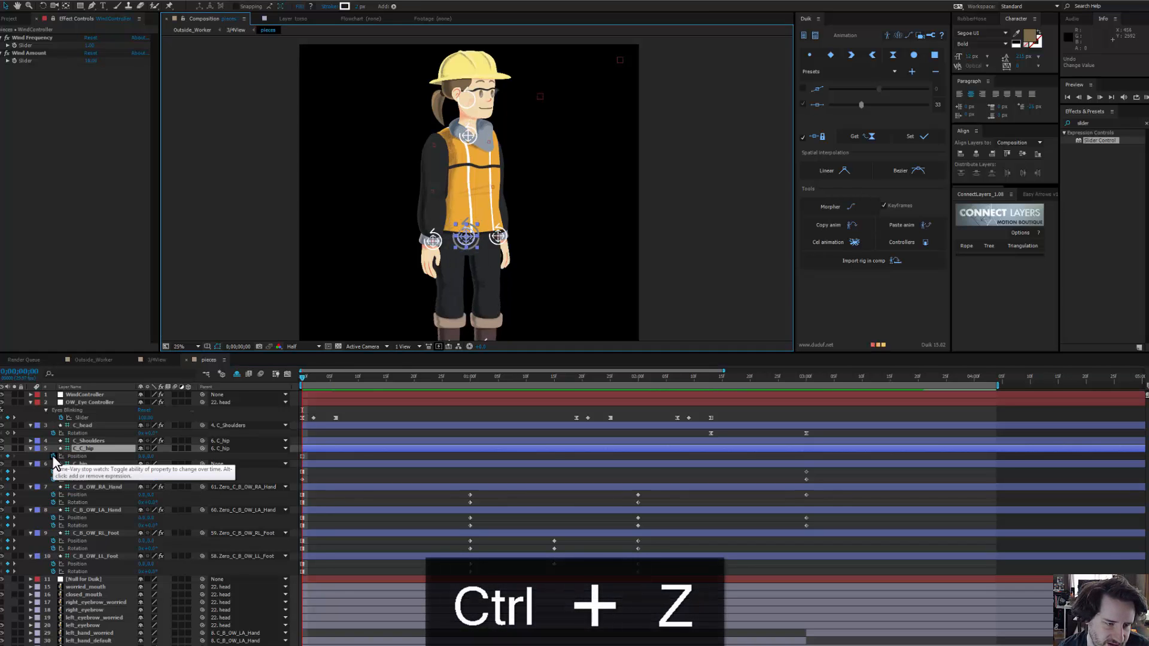
Step: Add a wiggle expression to C_C_hip's Position, using WindController's Wind Frequency and Wind Amount sliders as its arguments, and preview the motion
left_click(52, 456, "alt")
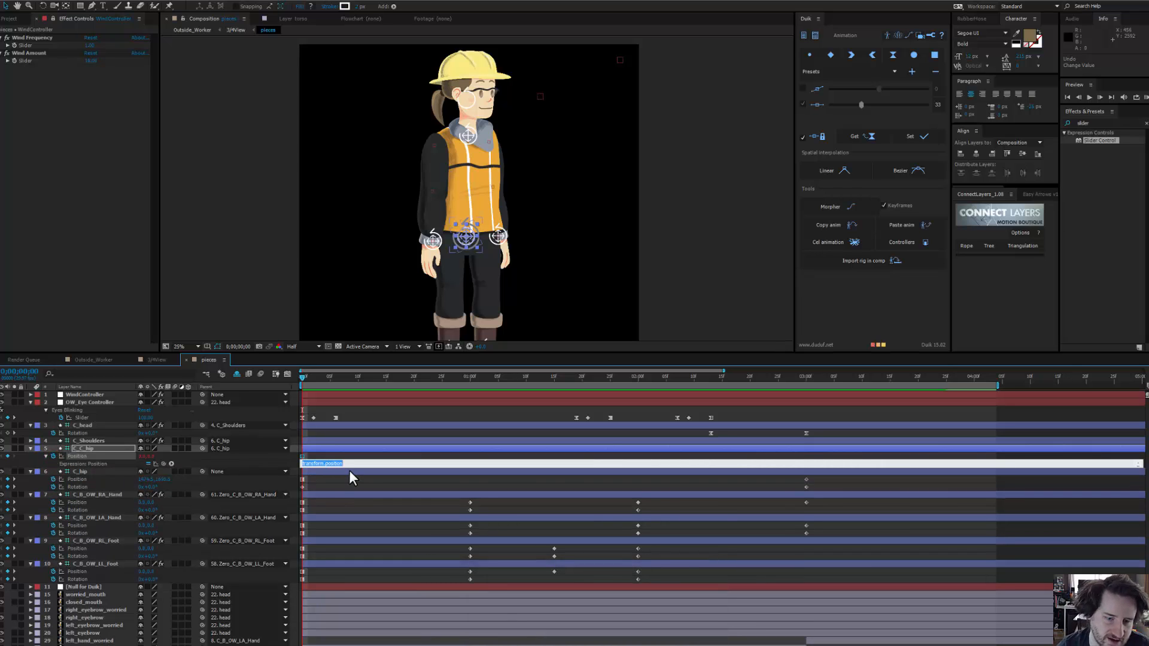
type("wiggle(")
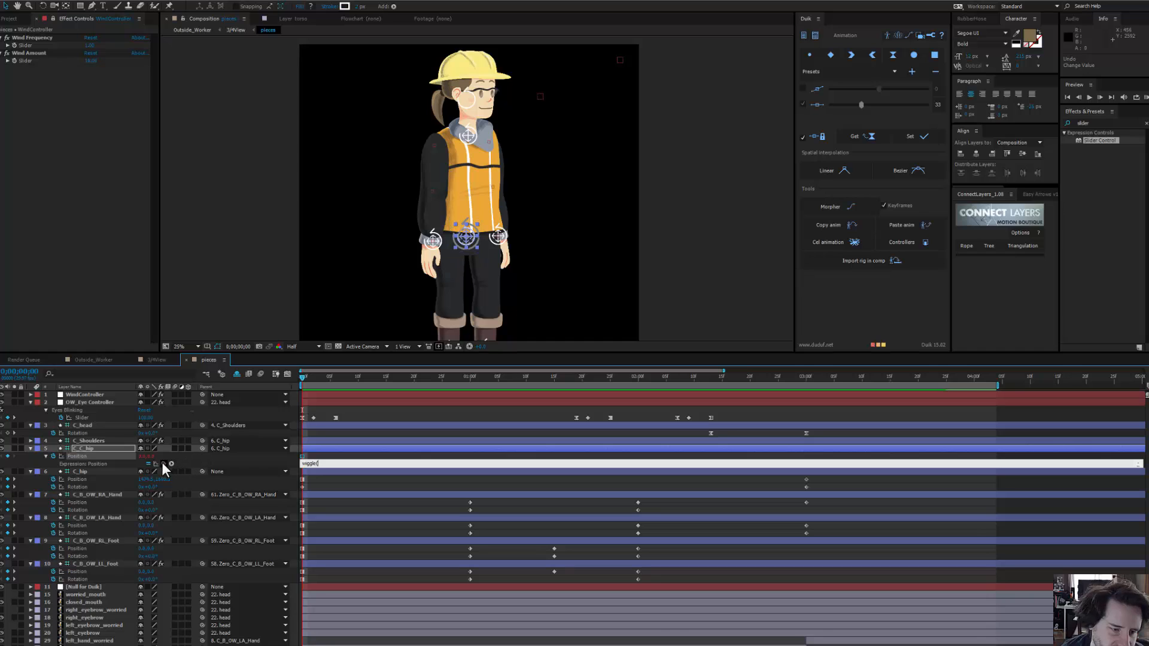
left_click_drag(163, 464, 41, 45)
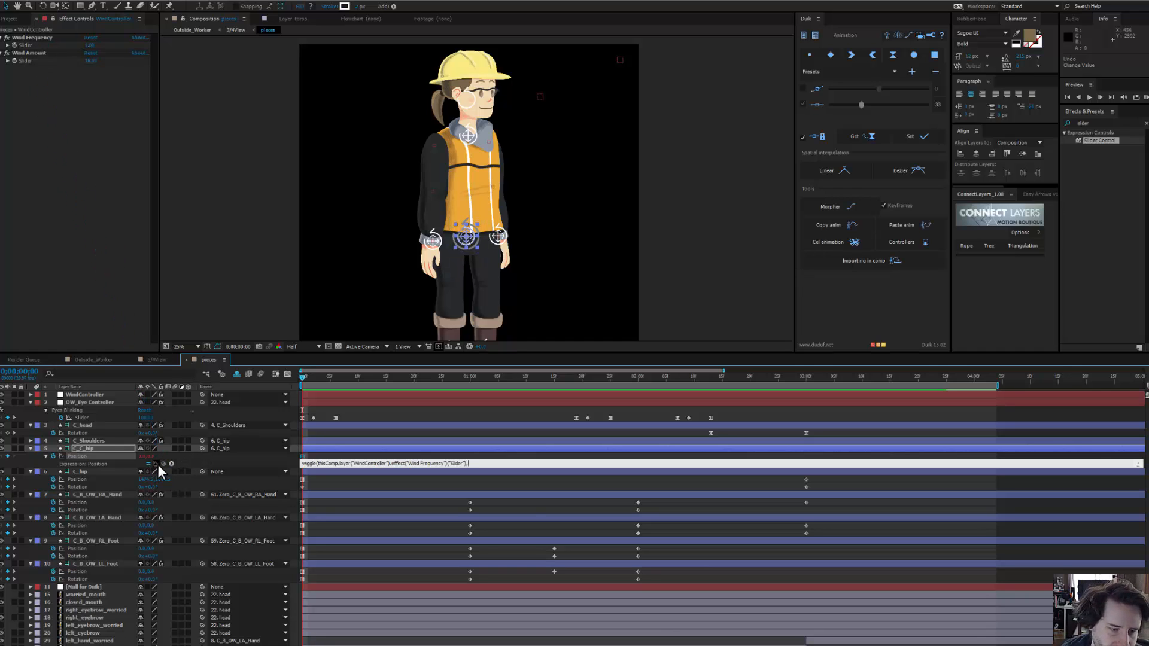
left_click_drag(158, 464, 27, 60)
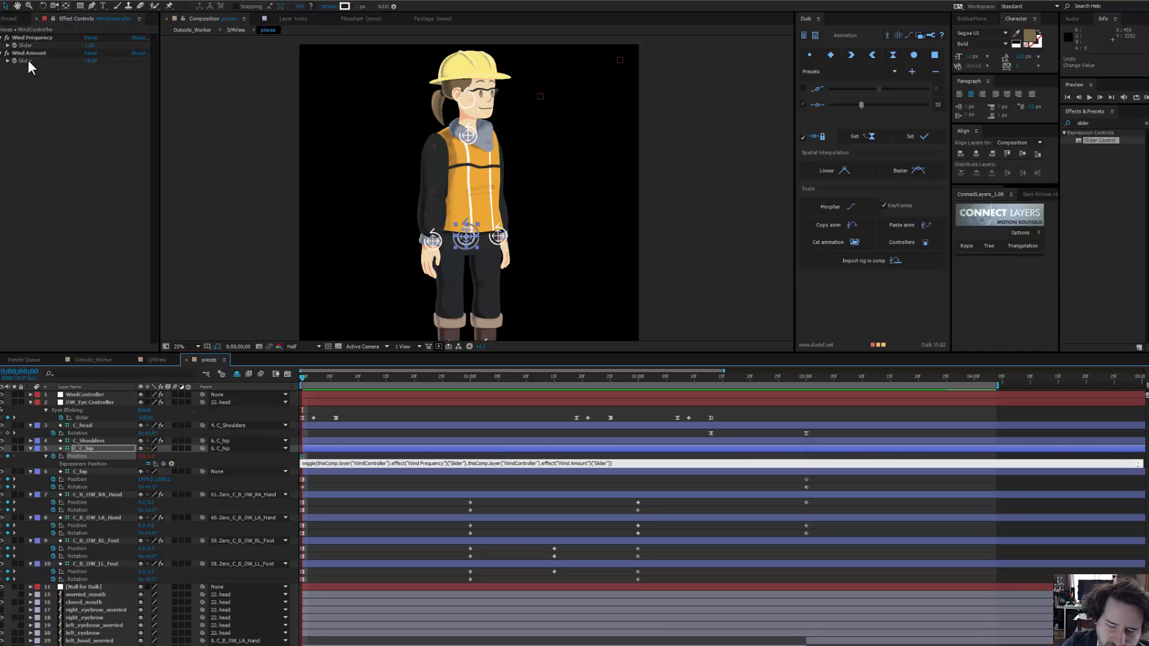
key("KP_Enter")
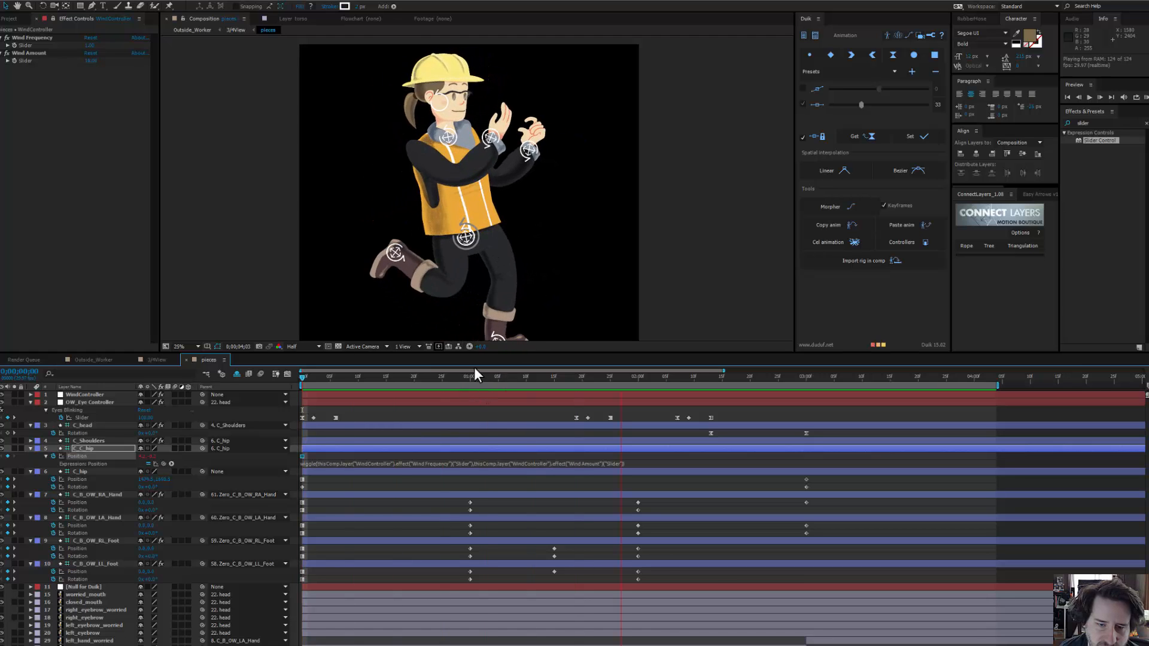
key("space")
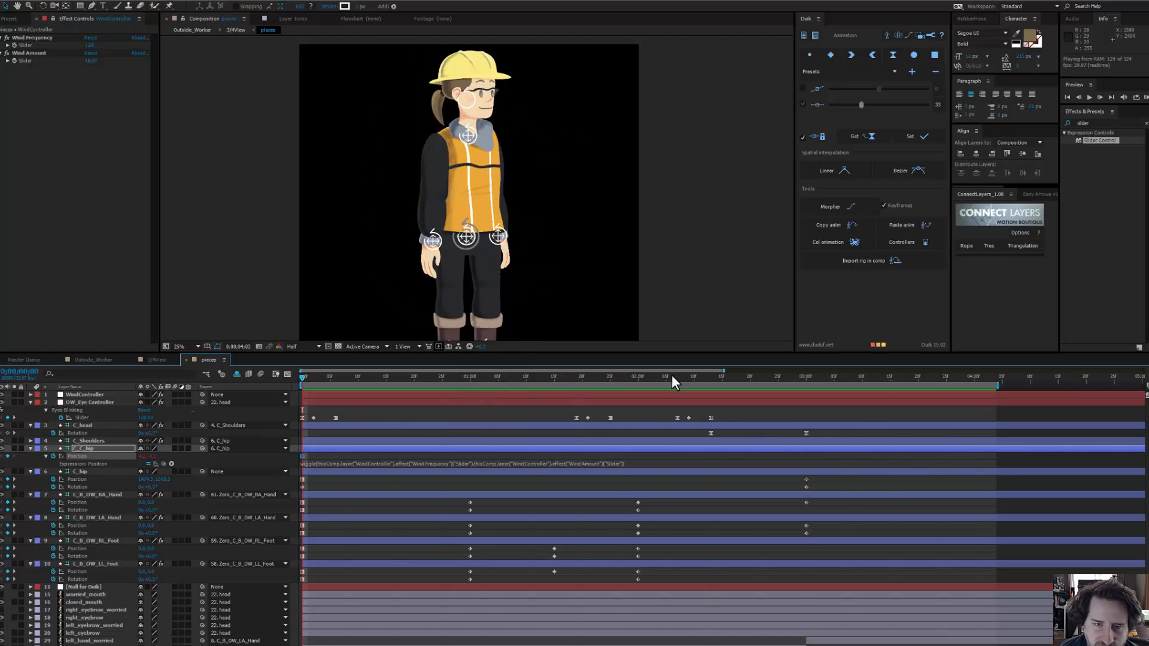
Step: Append a multiplier to the end of C_C_hip's Position wiggle expression and scrub through the final pose
left_click_drag(926, 374, 951, 375)
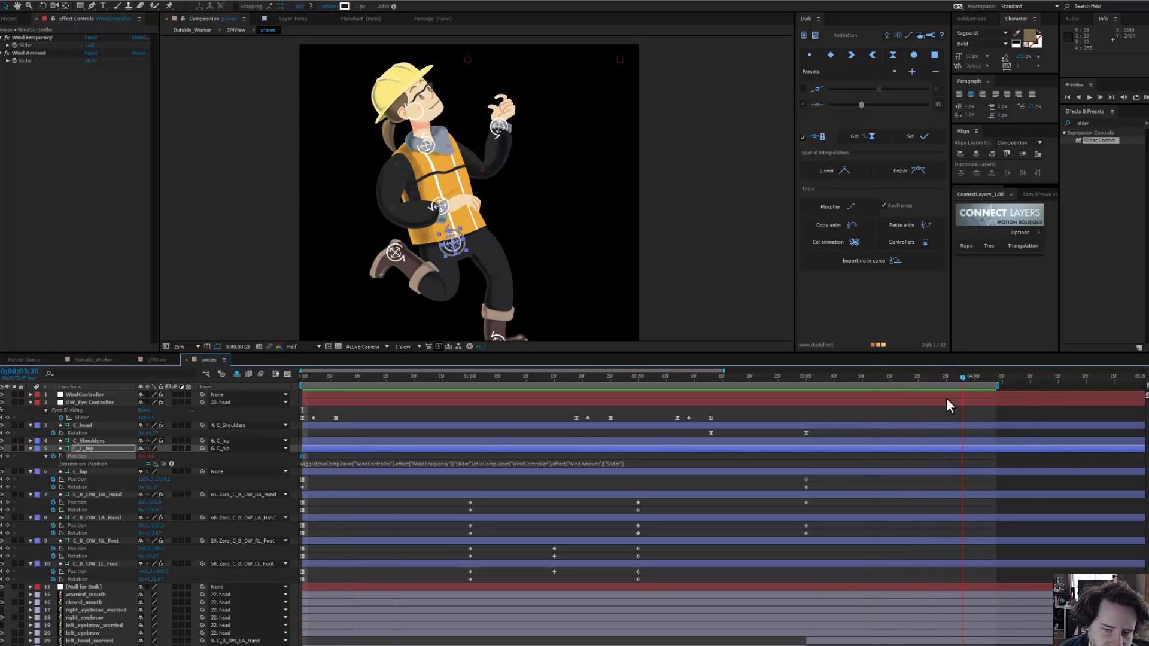
left_click(646, 463)
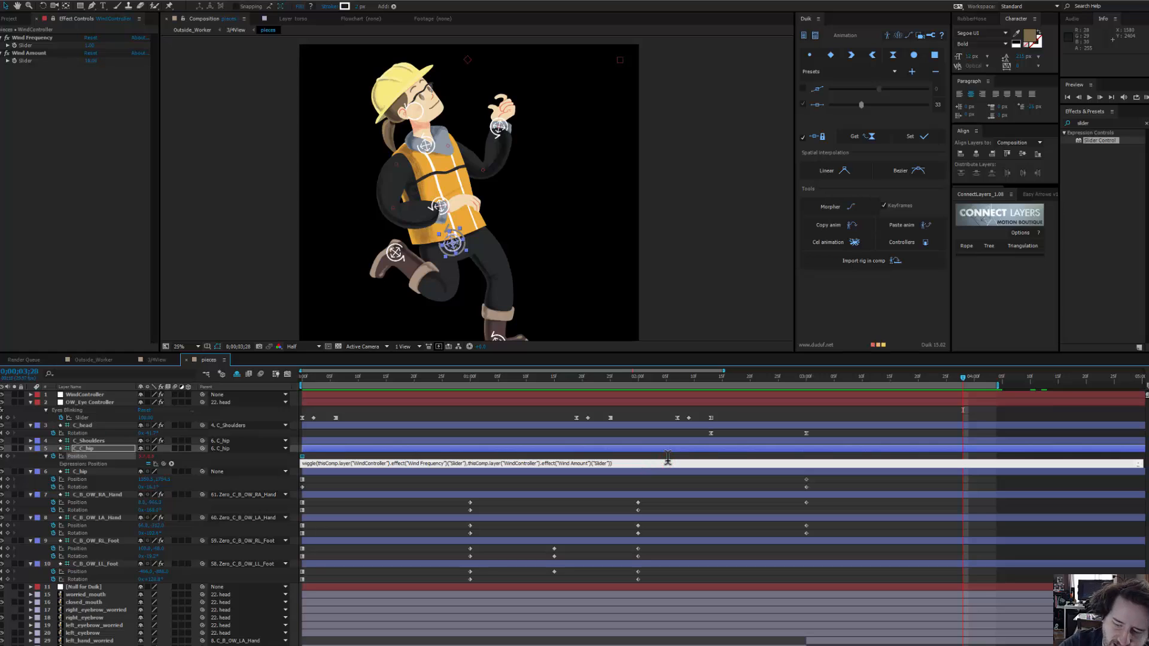
key("Return")
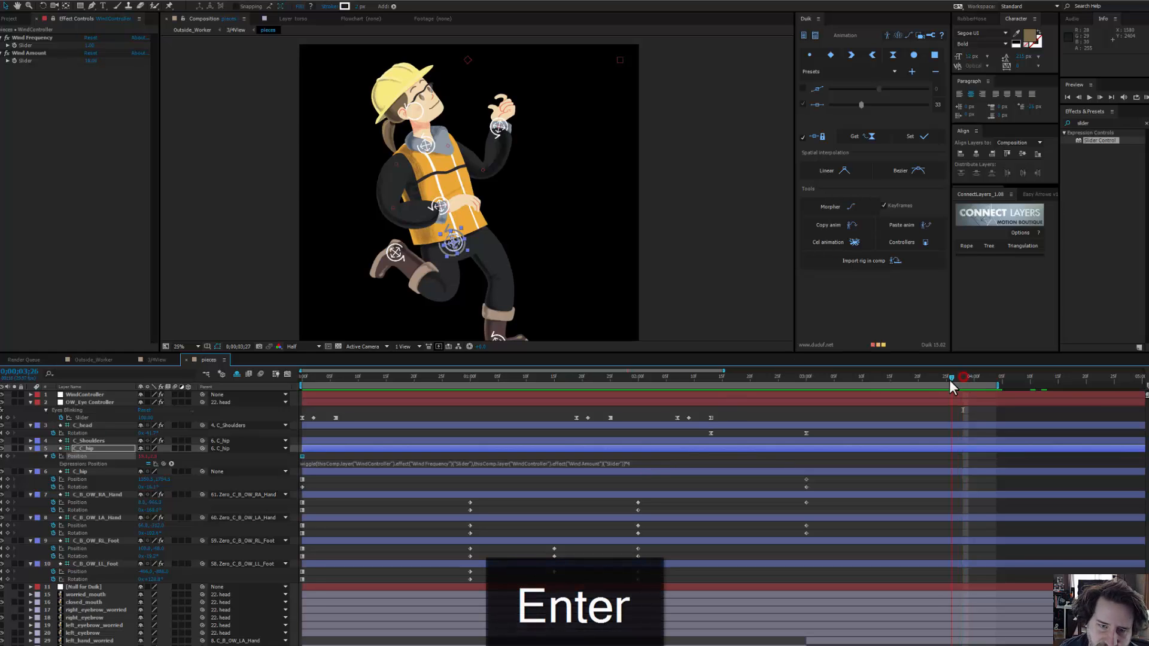
left_click_drag(889, 400, 737, 410)
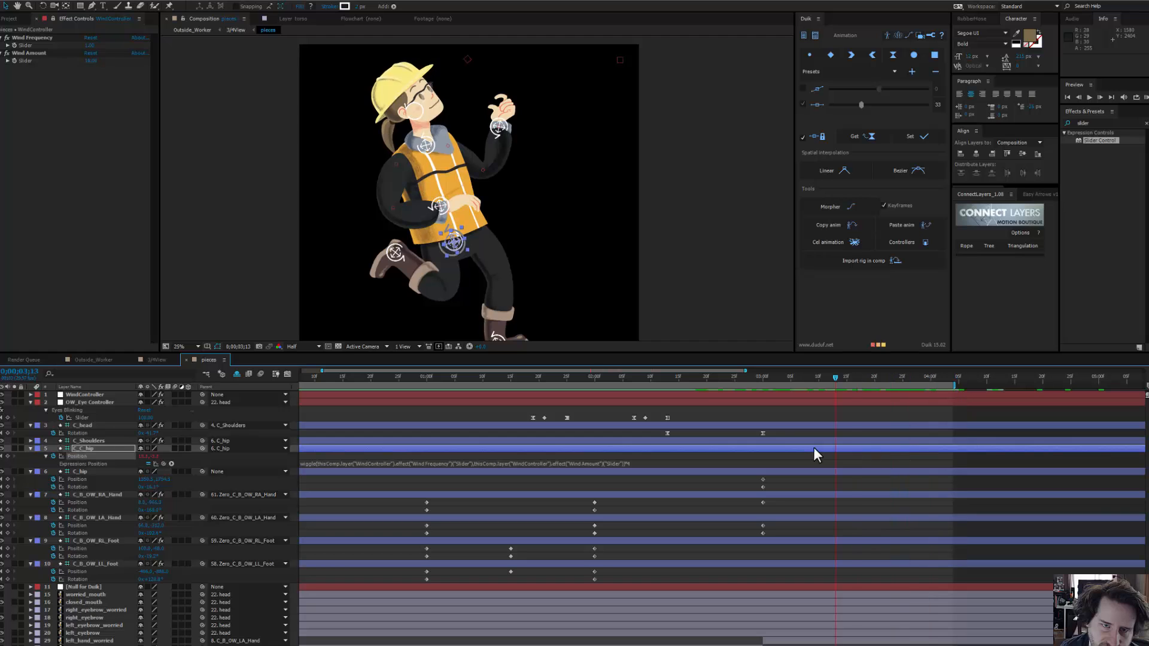
Step: Limit the work area to run from 0;00;03;00 to just before 0;00;05;00 and preview the hip motion
left_click_drag(552, 444, 268, 447)
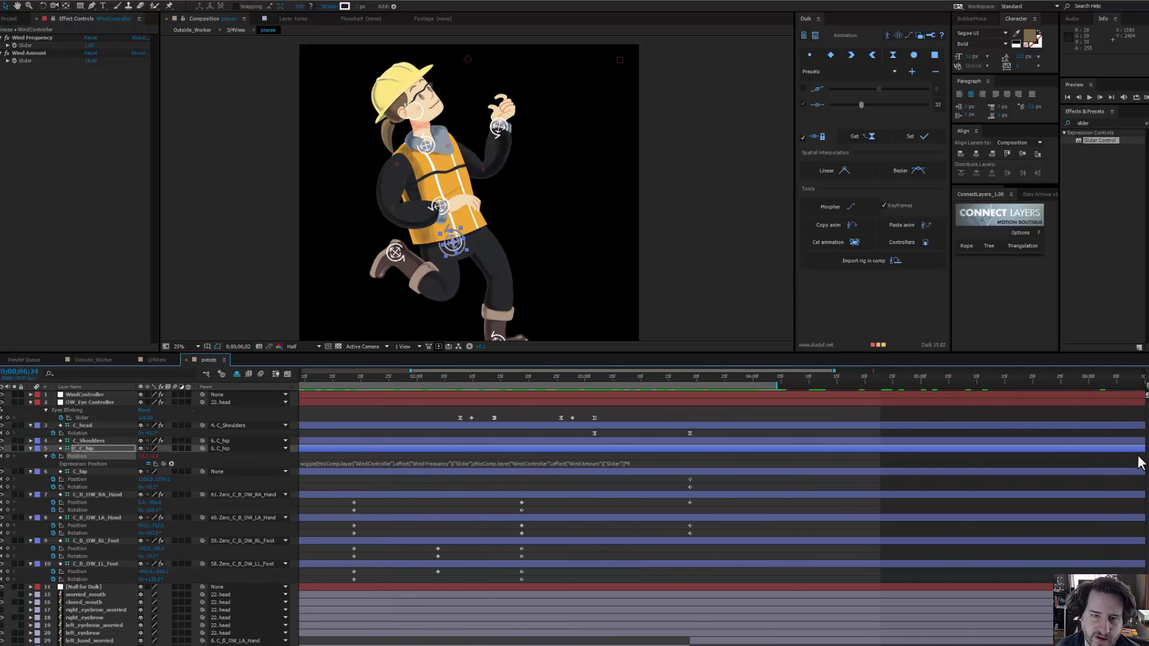
left_click_drag(776, 385, 912, 387)
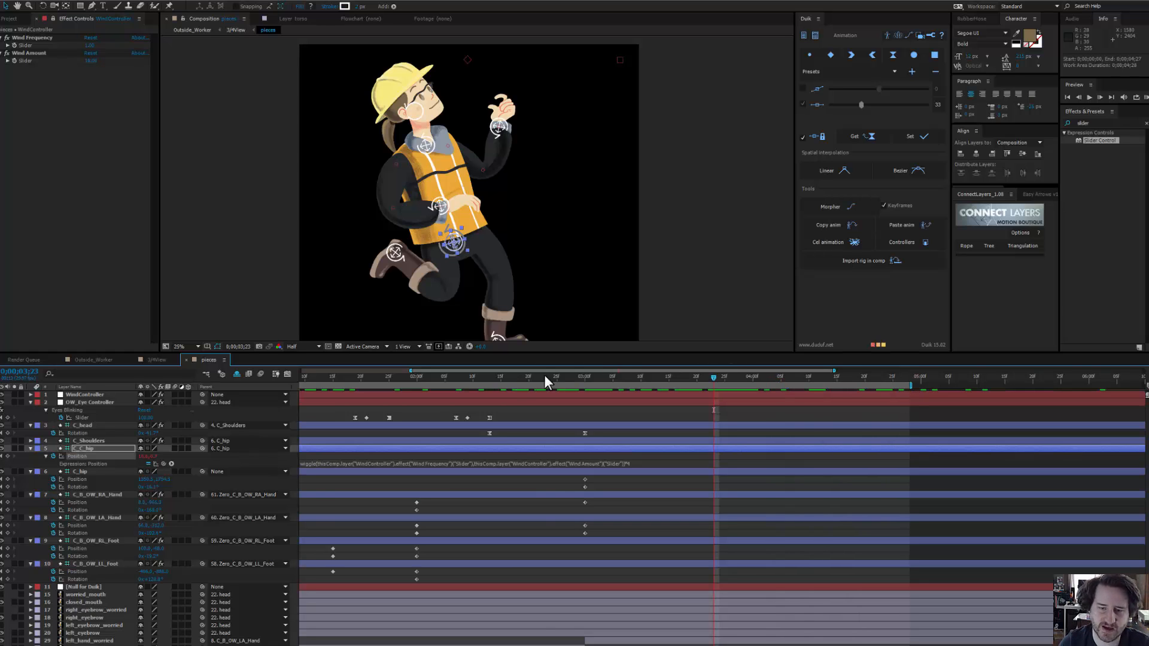
left_click_drag(544, 375, 583, 377)
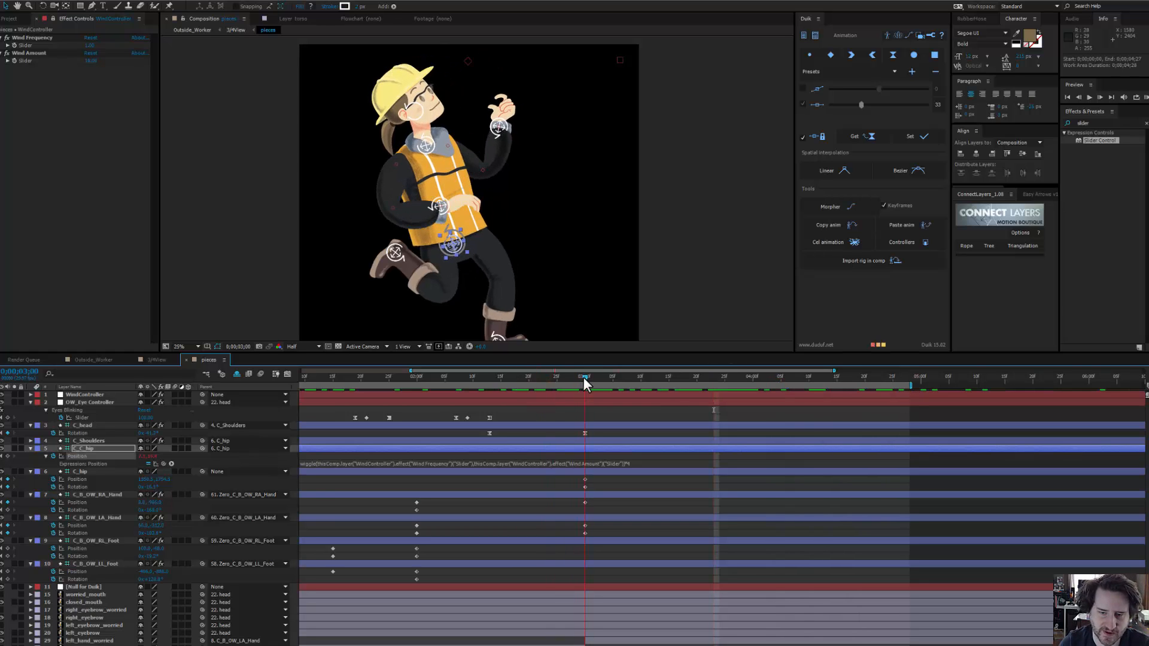
key("Page_Down")
key("Page_Down")
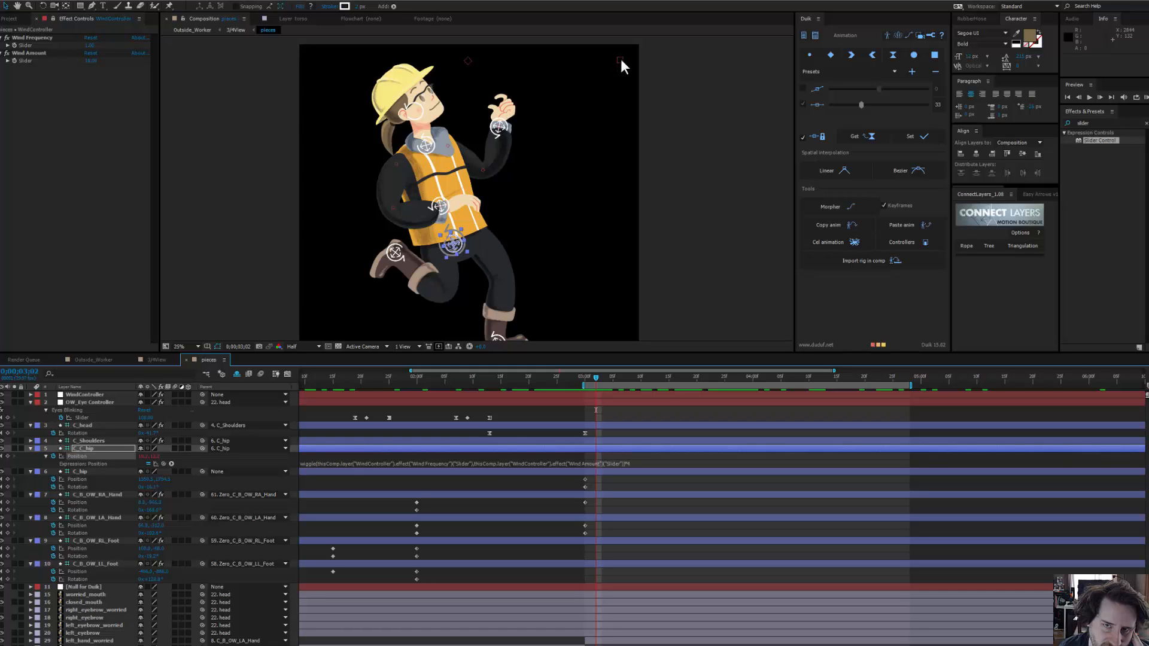
key("space")
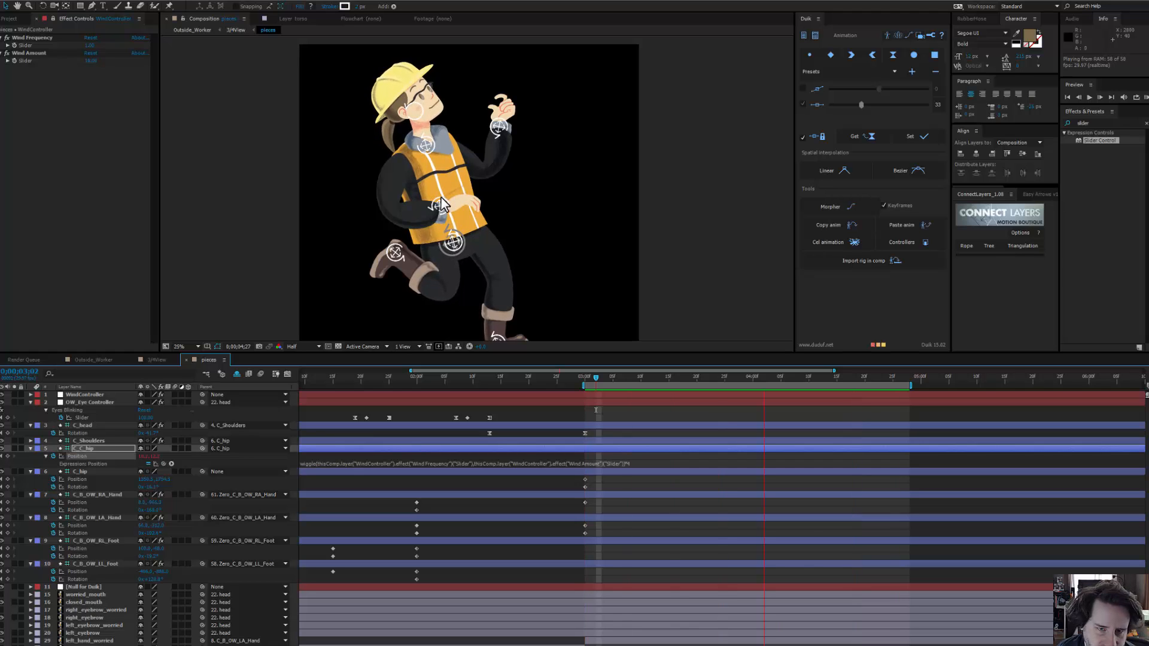
Step: Try a multiplier of 10 in C_C_hip's Position wiggle expression and preview the exaggerated movement
left_click(634, 465)
key("Right")
key("BackSpace")
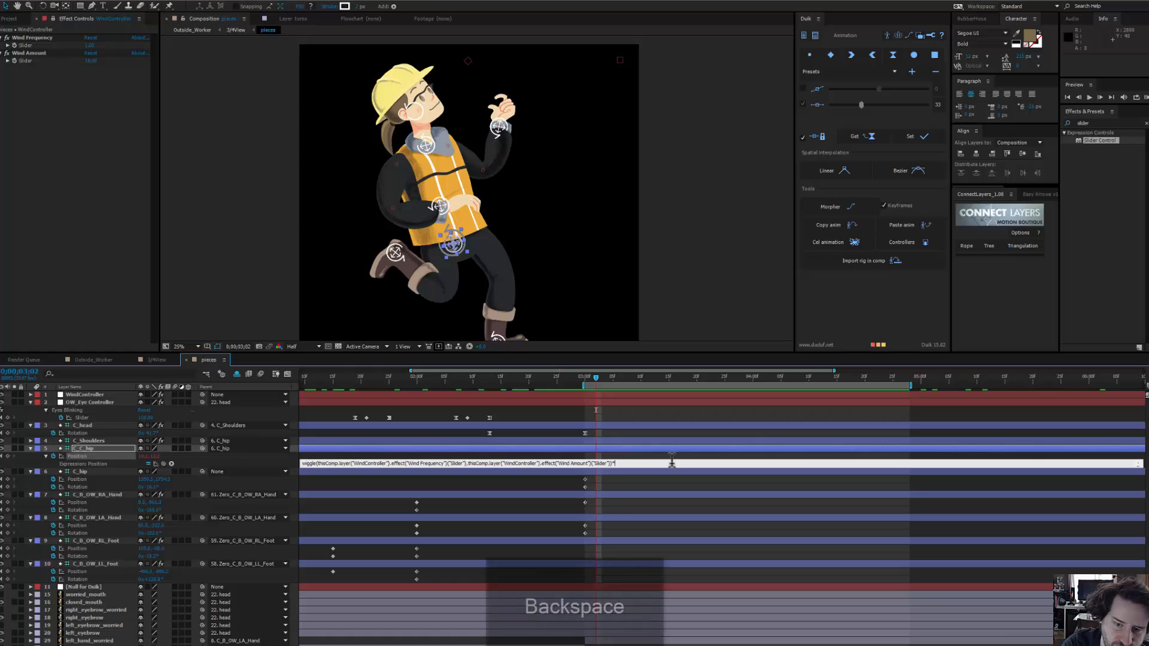
type("10")
key("Return")
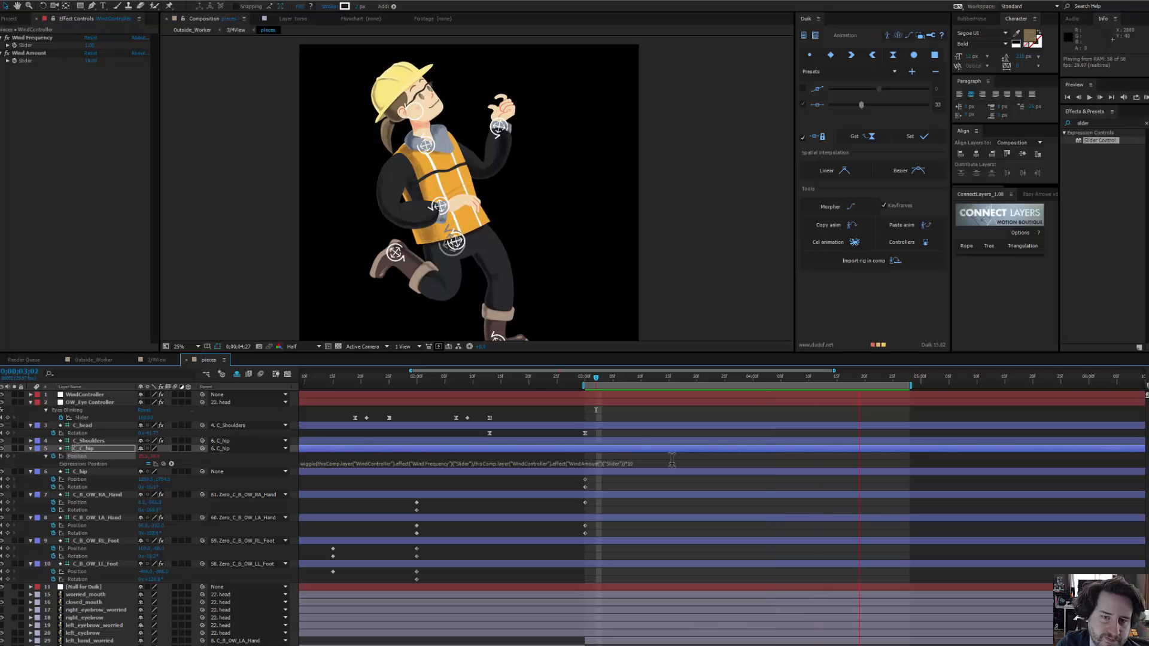
key("space")
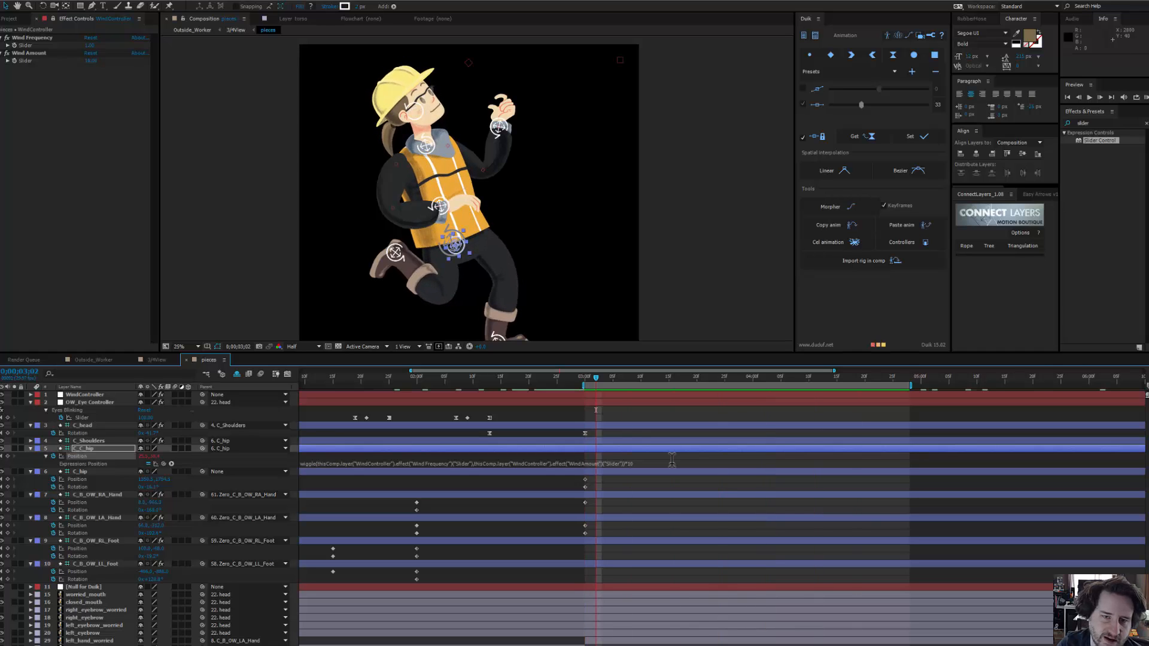
Step: Set the multiplier in C_C_hip's Position wiggle expression to 2 and preview the hip motion
left_click(658, 463)
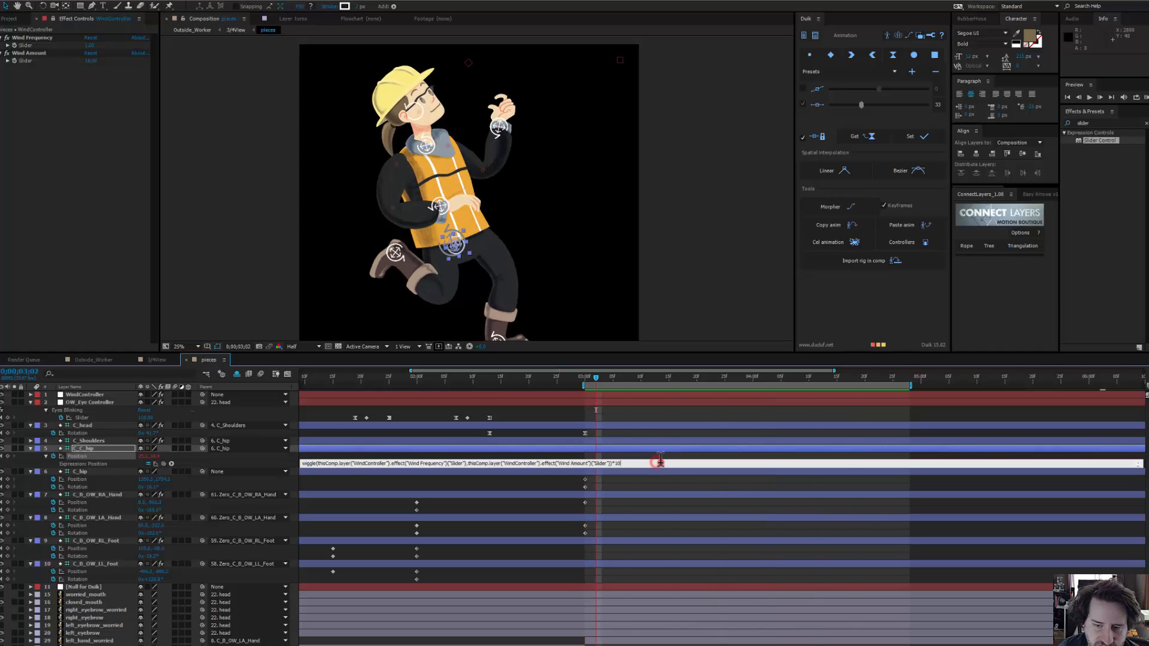
key("BackSpace")
key("BackSpace")
type("2")
key("Return")
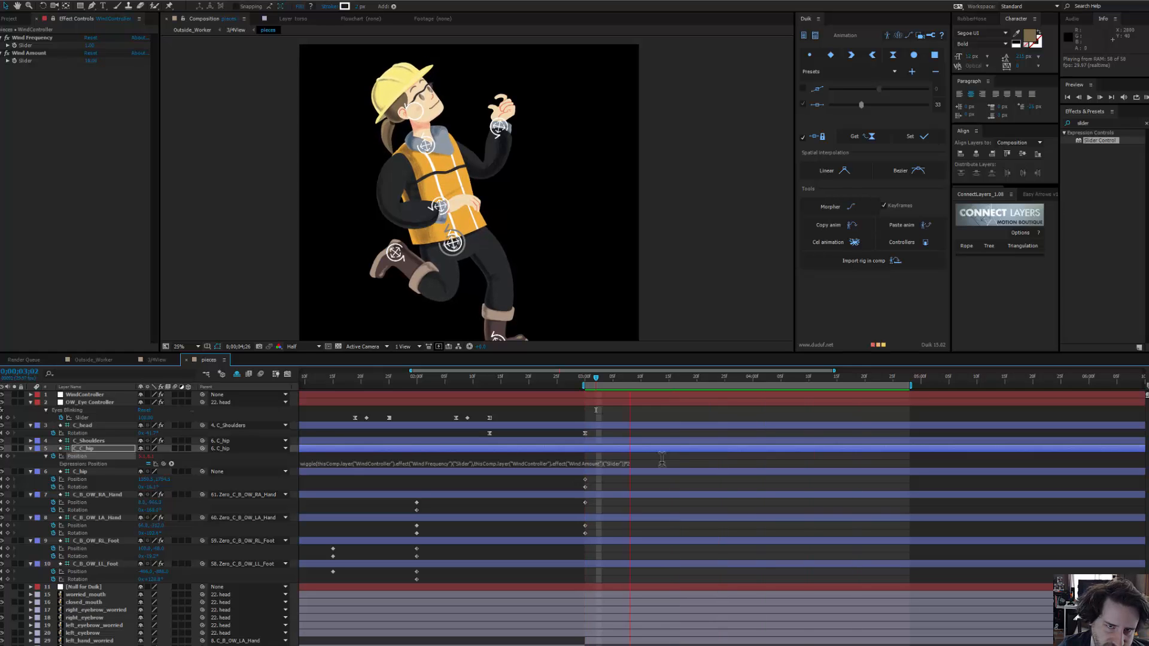
key("space")
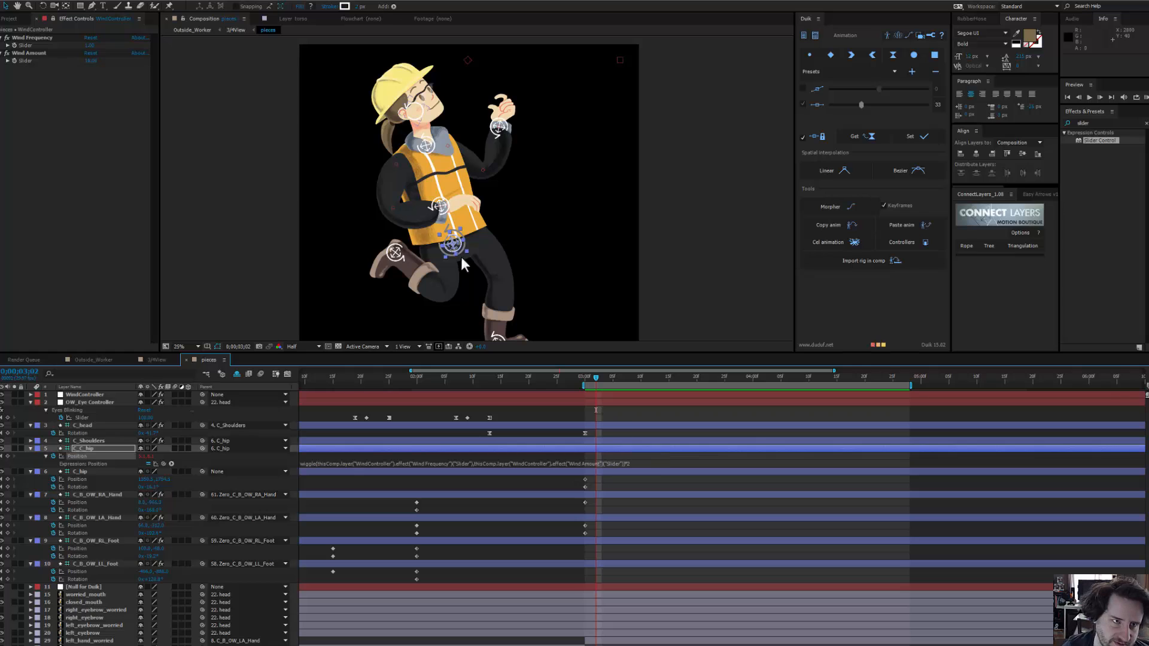
Step: Test the animation with the Wind Amount slider at 0, and restore it to 10
left_click(92, 60)
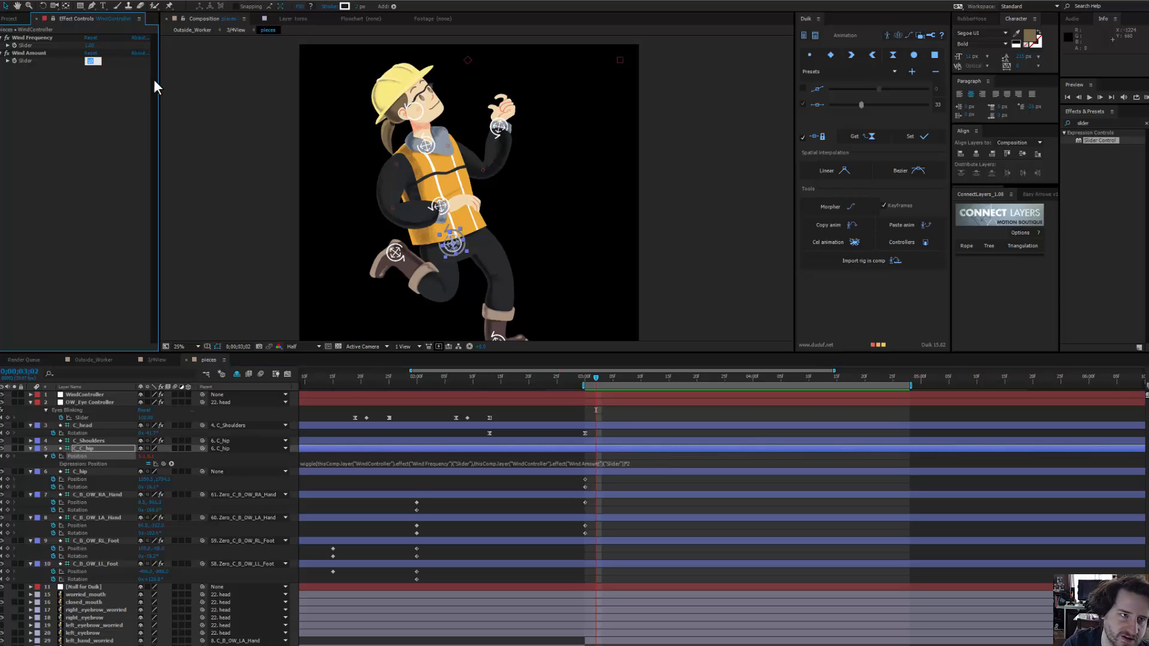
type("0")
key("Return")
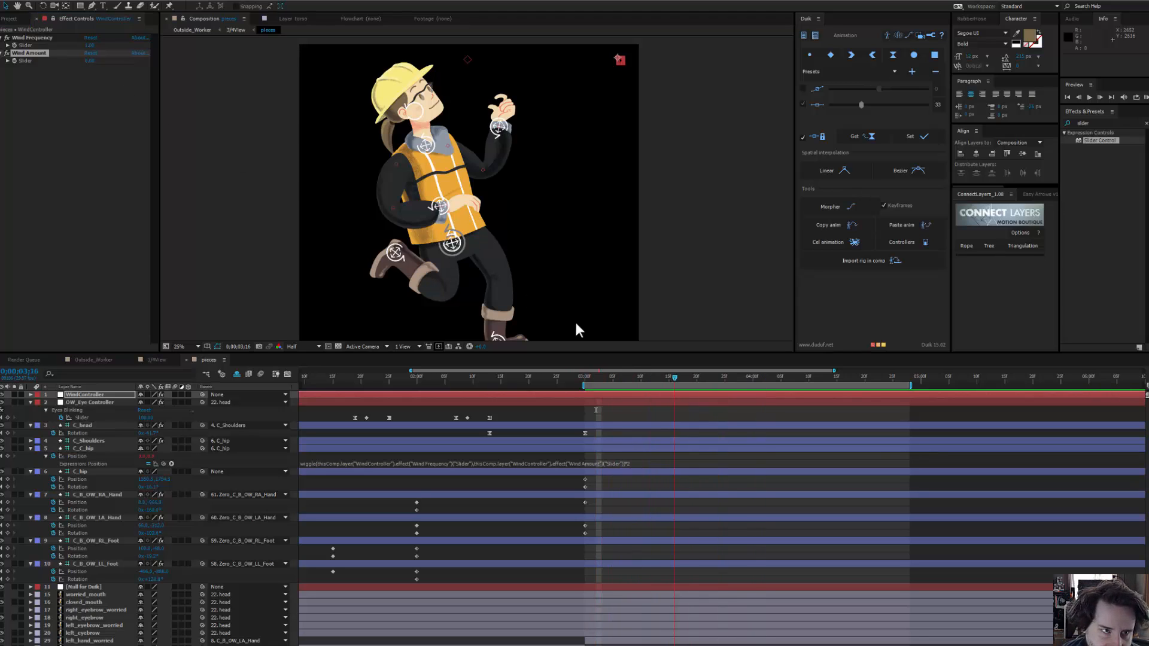
left_click(89, 61)
type("10")
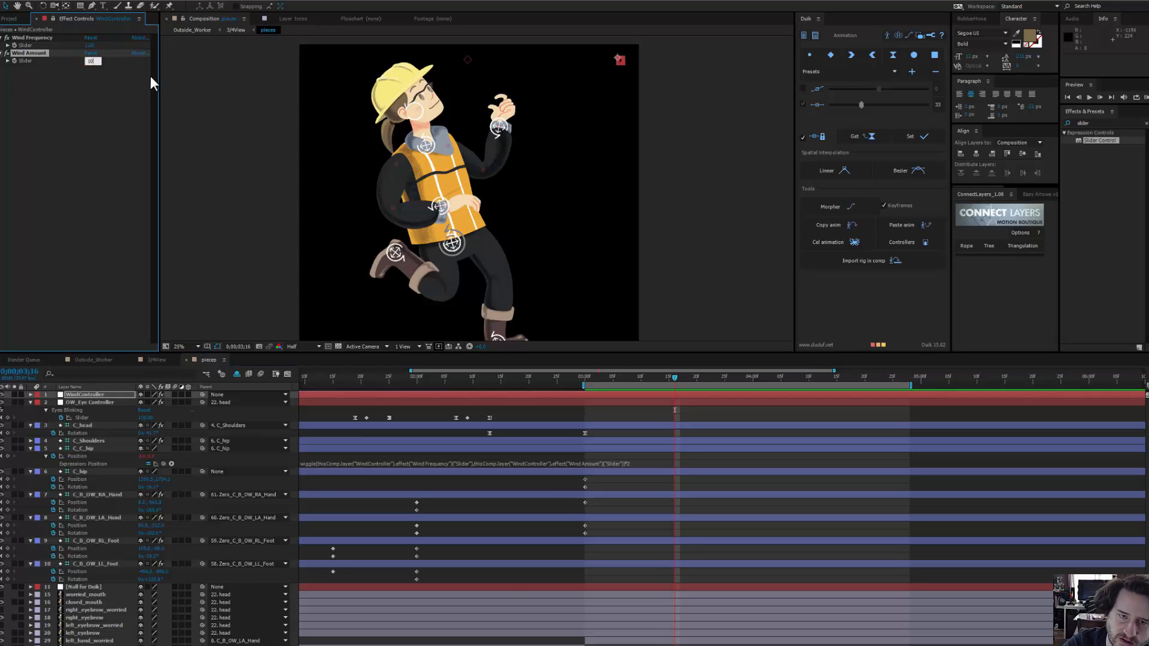
key("Return")
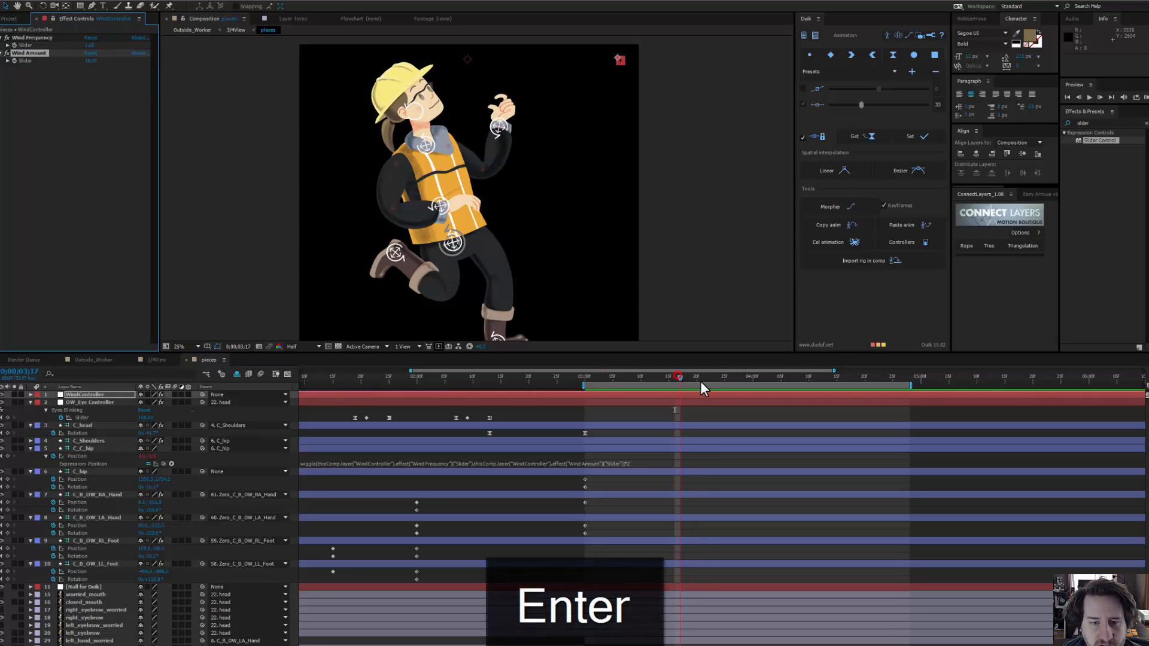
left_click_drag(702, 383, 803, 403)
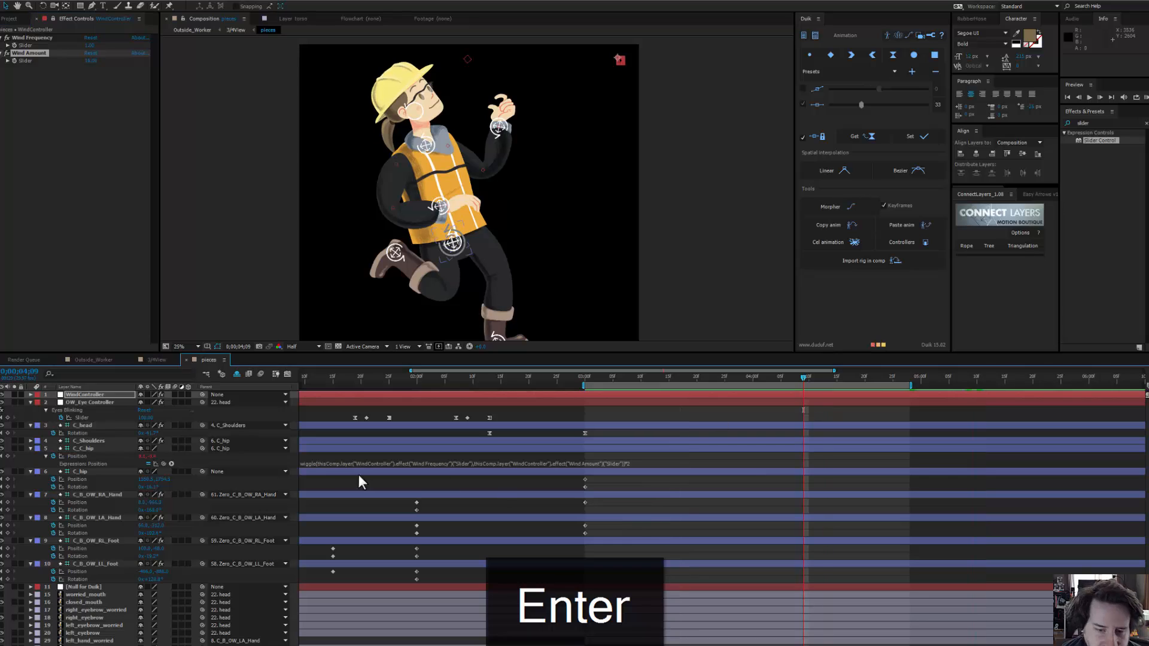
Step: Disable the wiggle expression on C_C_hip's Position and extend the work area's start back to the first frame
left_click(147, 464)
left_click_drag(805, 380, 587, 422)
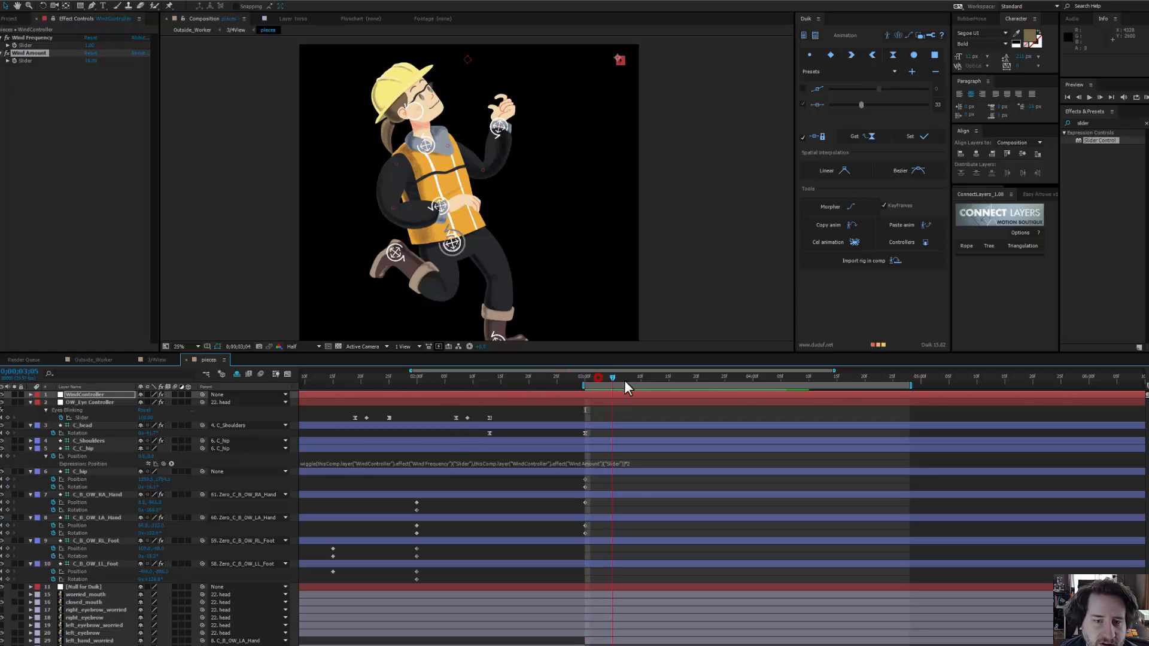
left_click_drag(624, 387, 203, 383)
key("space")
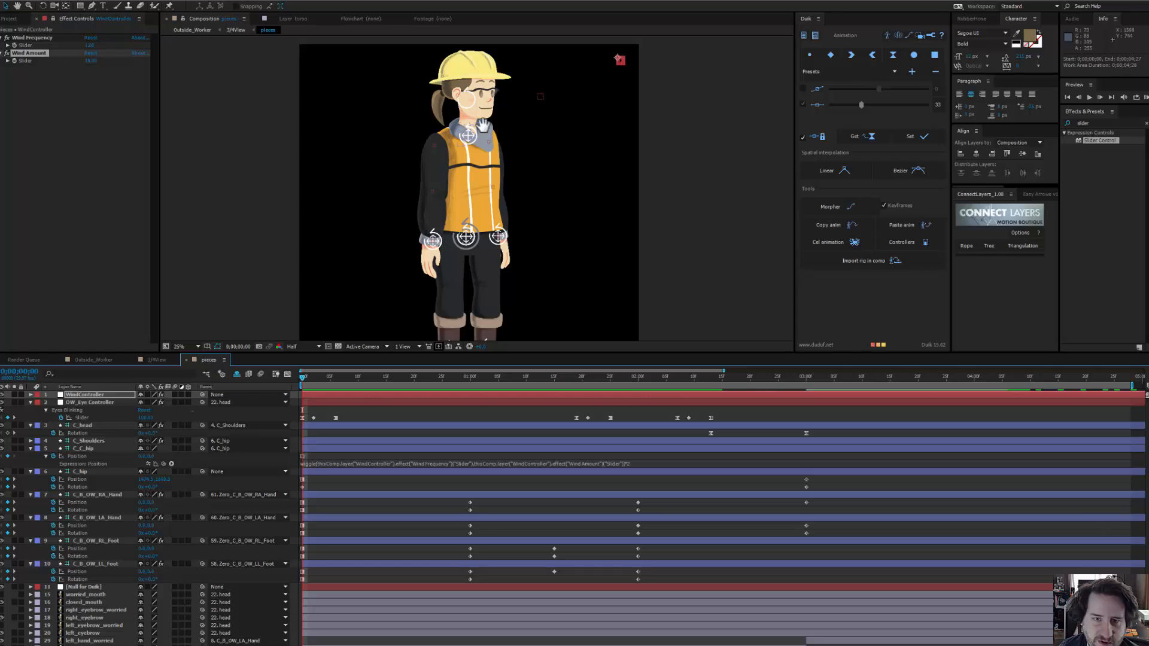
Step: Try moving the OW_Eye Controller null slightly on the first frame, and undo the move
scroll(461, 180, "up", 2)
left_click(518, 144)
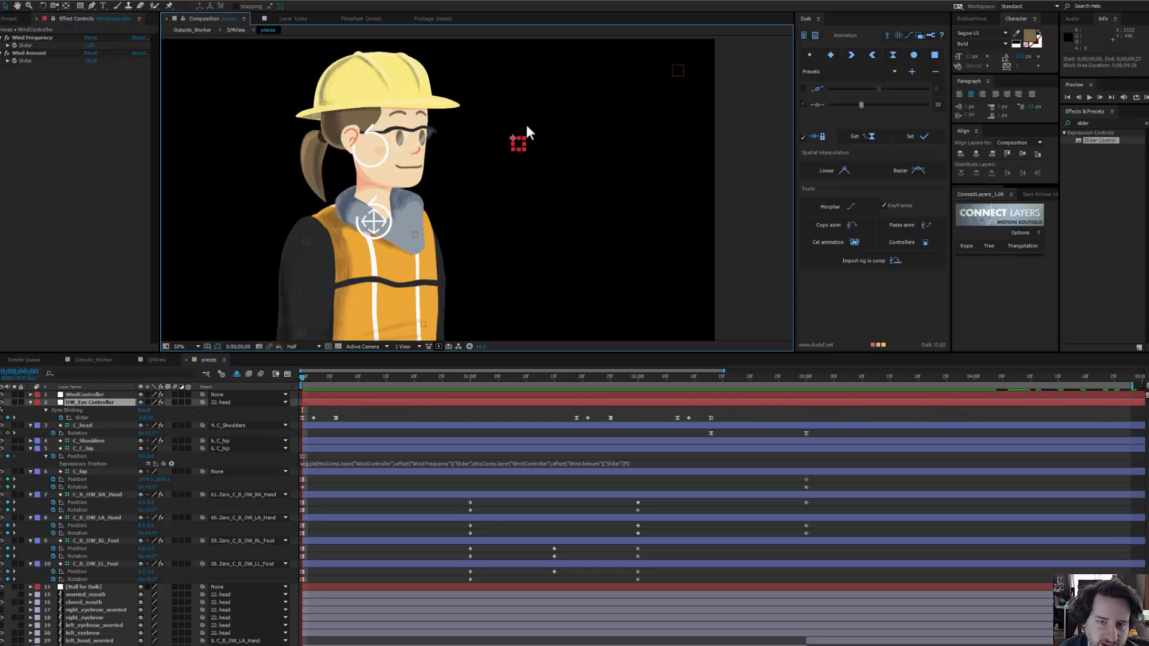
left_click_drag(516, 145, 523, 145)
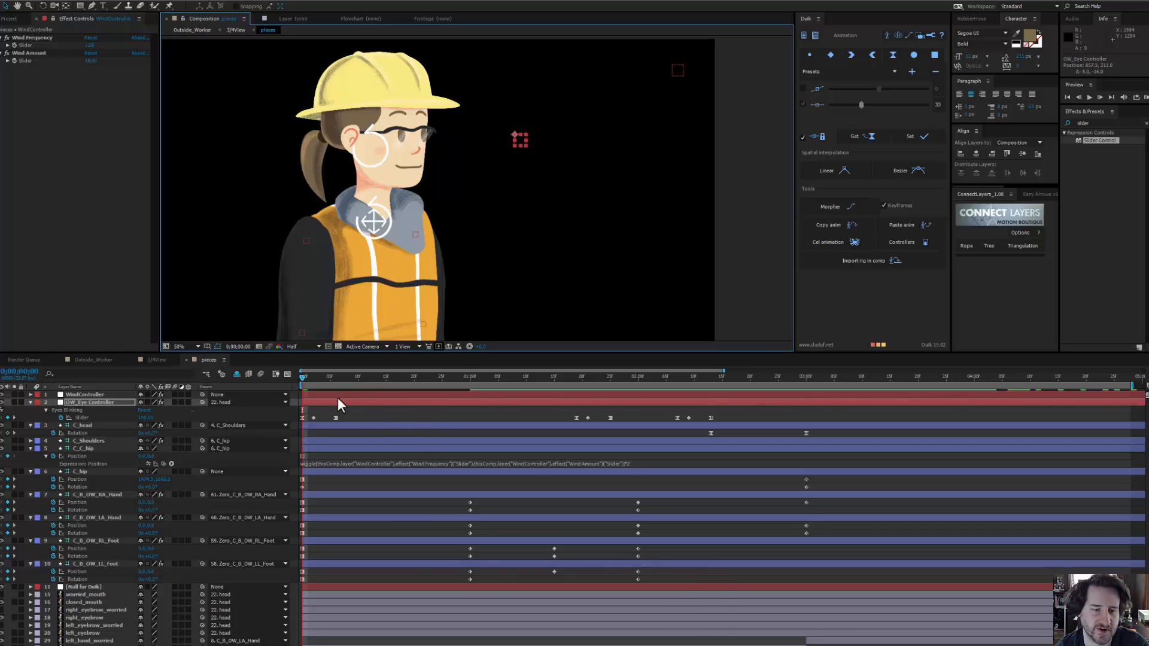
key("ctrl+z")
Step: Unlock the Effect Controls from WindController, scrub to 0;00;01;28 and select the ponytail layer
left_click(307, 375)
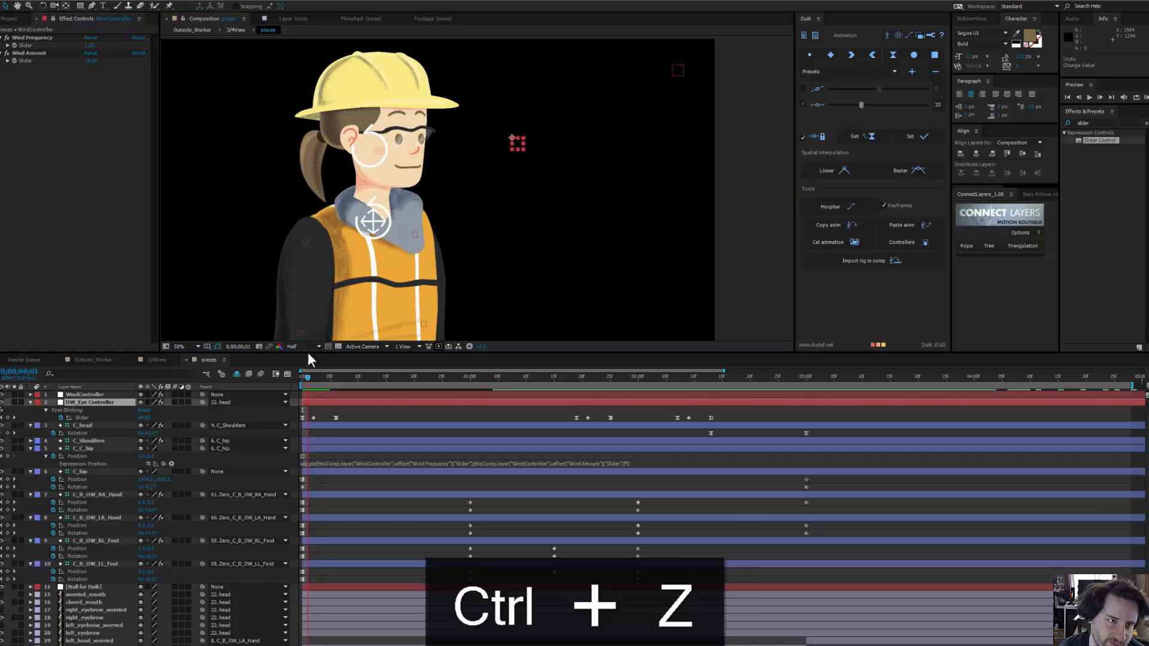
left_click(52, 17)
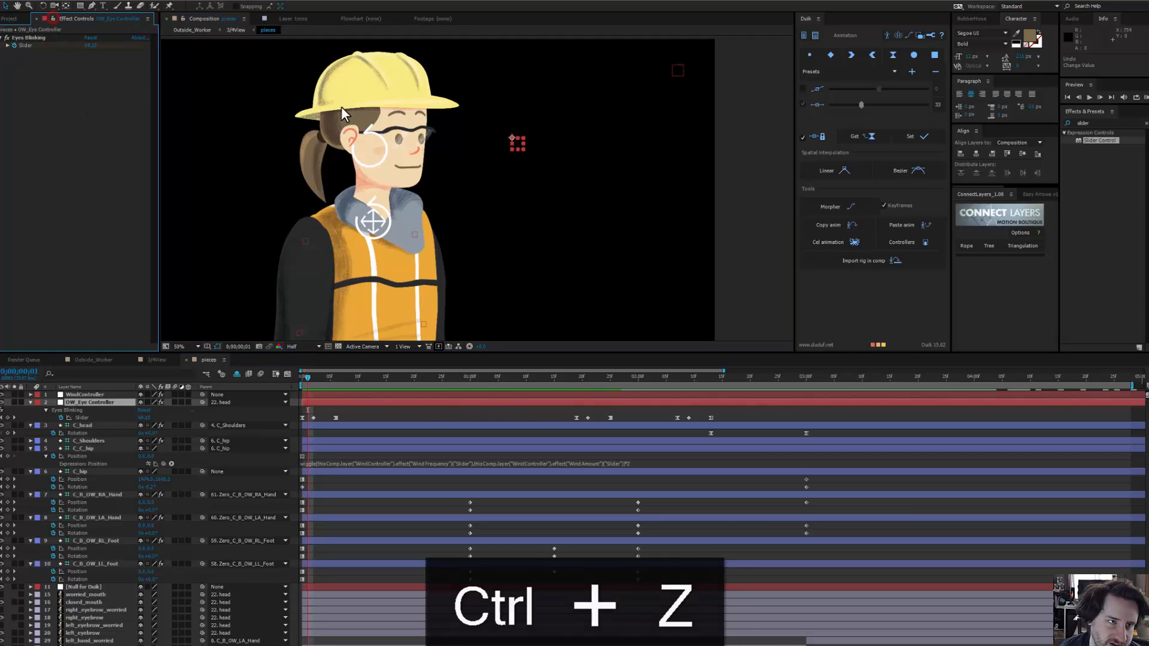
left_click_drag(307, 376, 628, 401)
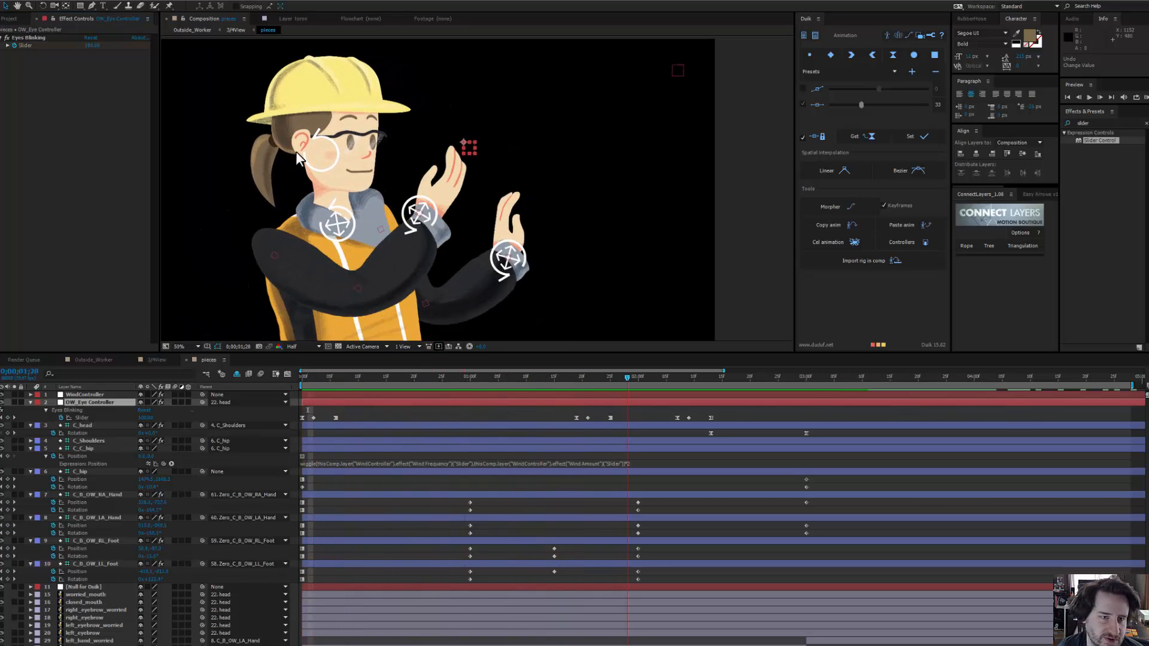
left_click(259, 152)
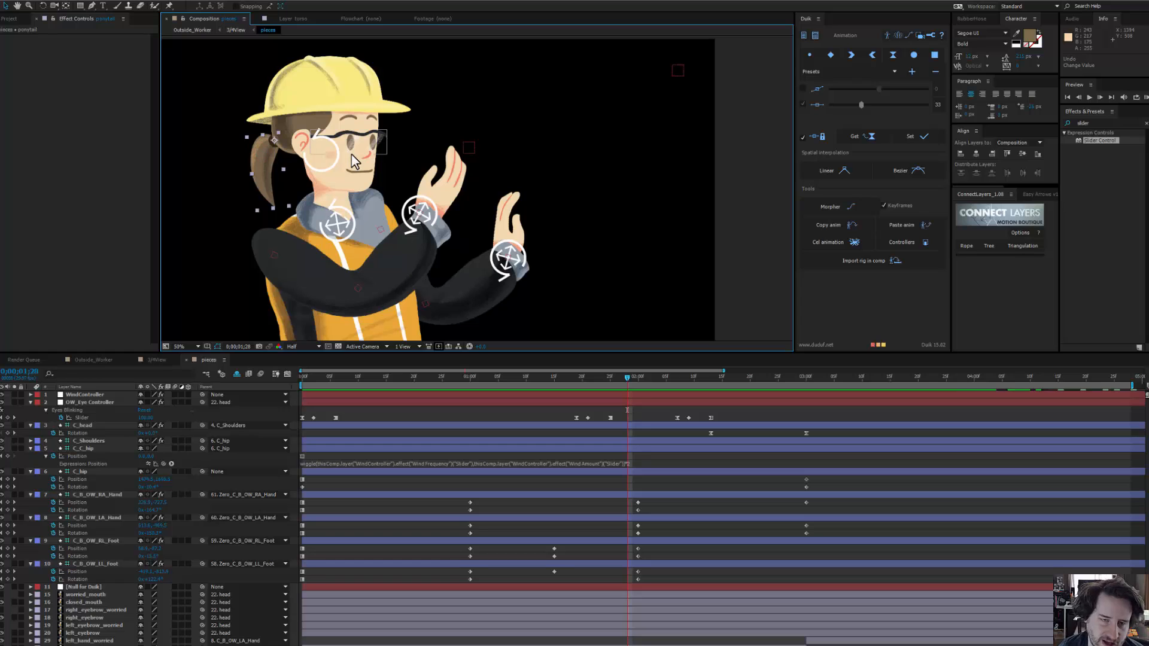
scroll(519, 177, "down", 2)
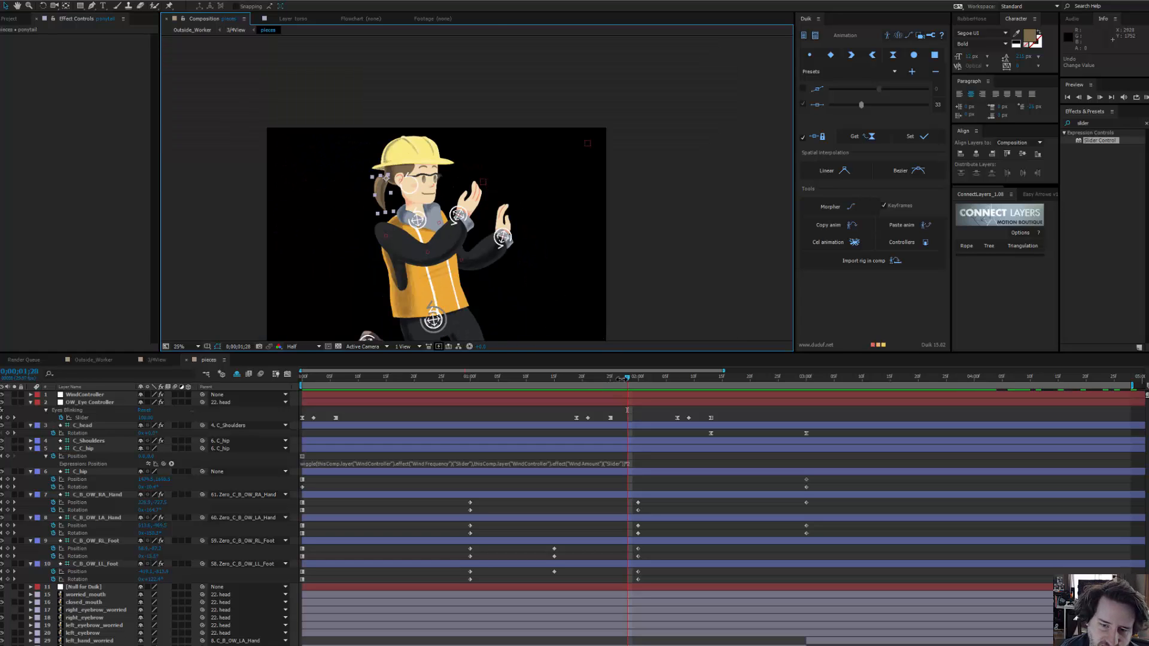
Step: Scrub back and forth through the worker's animation, examine the head and torso up close at 0;00;00;12, and end at 0;00;01;10
left_click_drag(646, 379, 715, 374)
left_click_drag(493, 240, 376, 130)
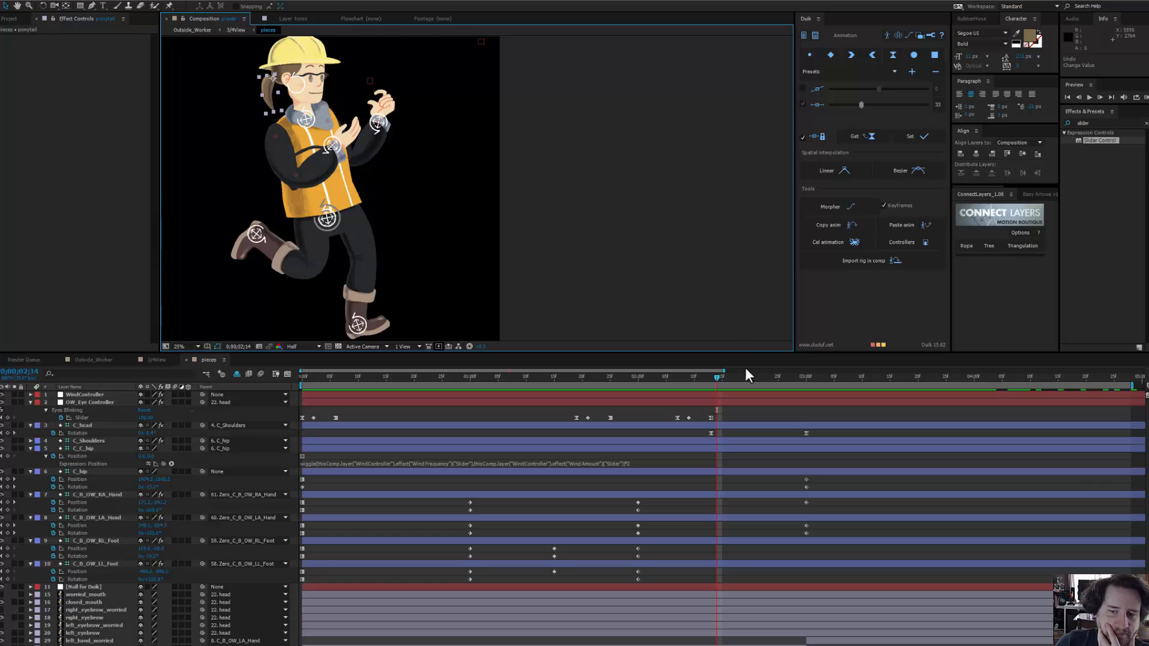
left_click_drag(717, 376, 661, 377)
left_click_drag(552, 376, 369, 353)
left_click_drag(313, 98, 333, 139)
scroll(333, 139, "up", 3)
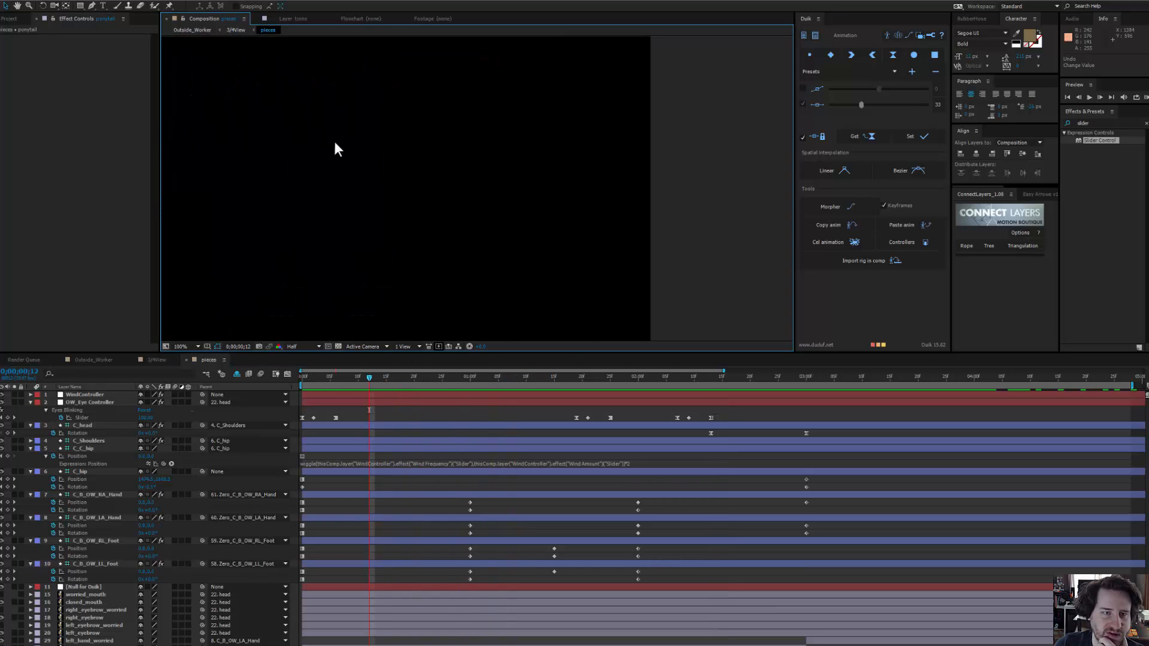
left_click_drag(237, 96, 566, 227)
scroll(436, 265, "down", 2)
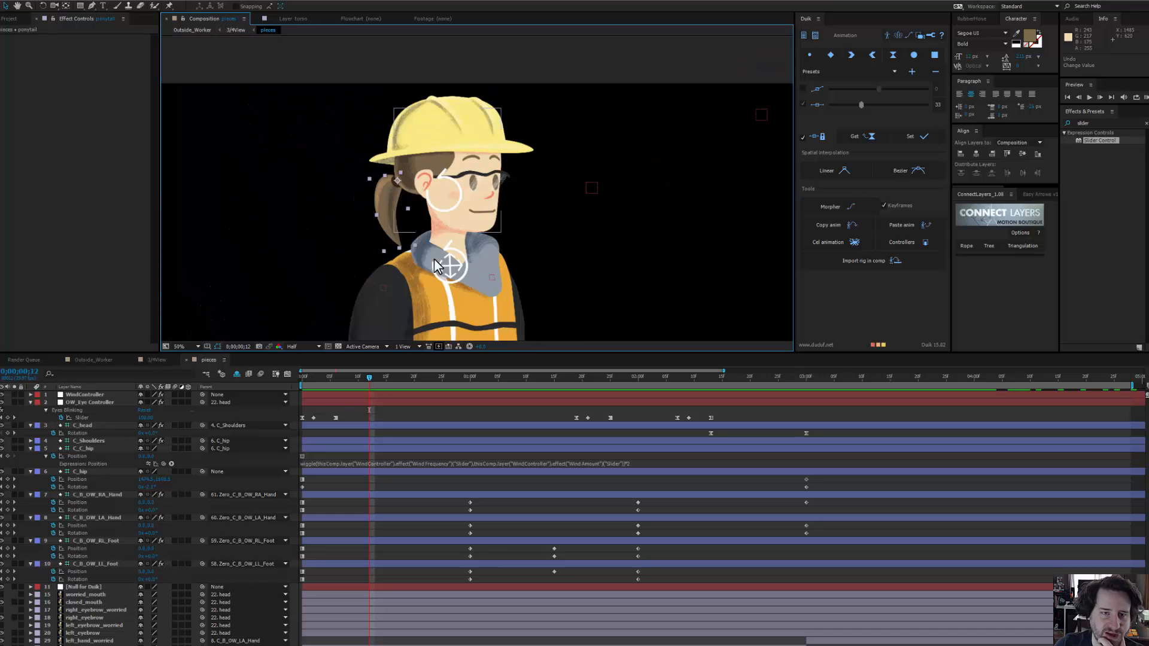
left_click_drag(434, 259, 420, 164)
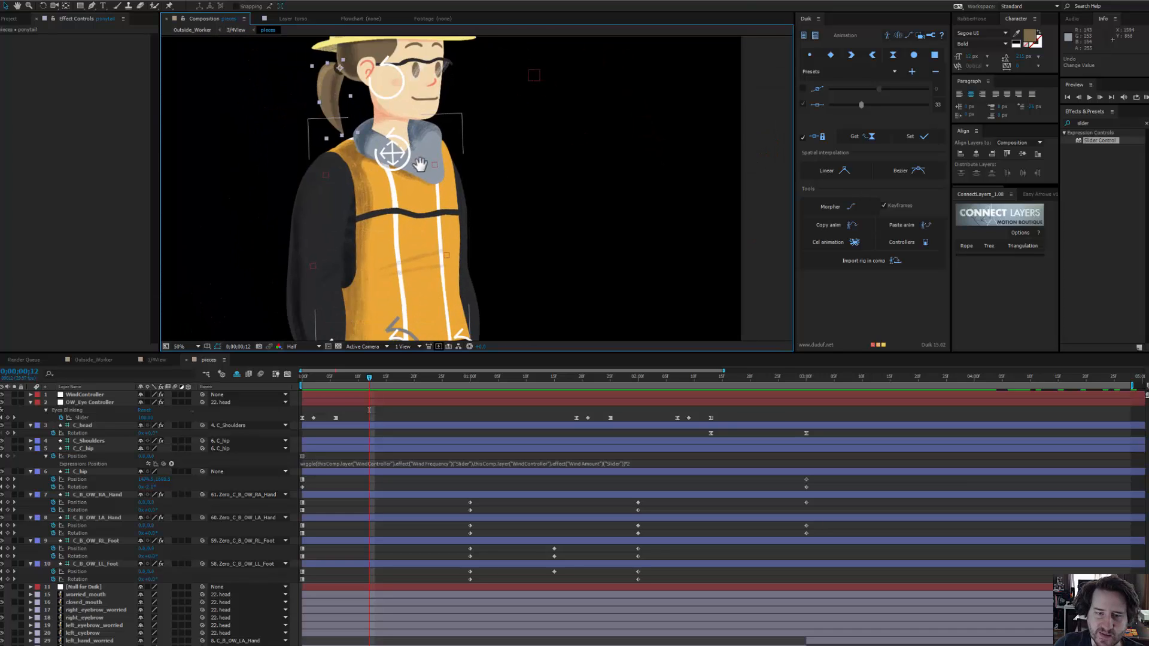
scroll(421, 165, "down", 1)
left_click_drag(366, 380, 531, 379)
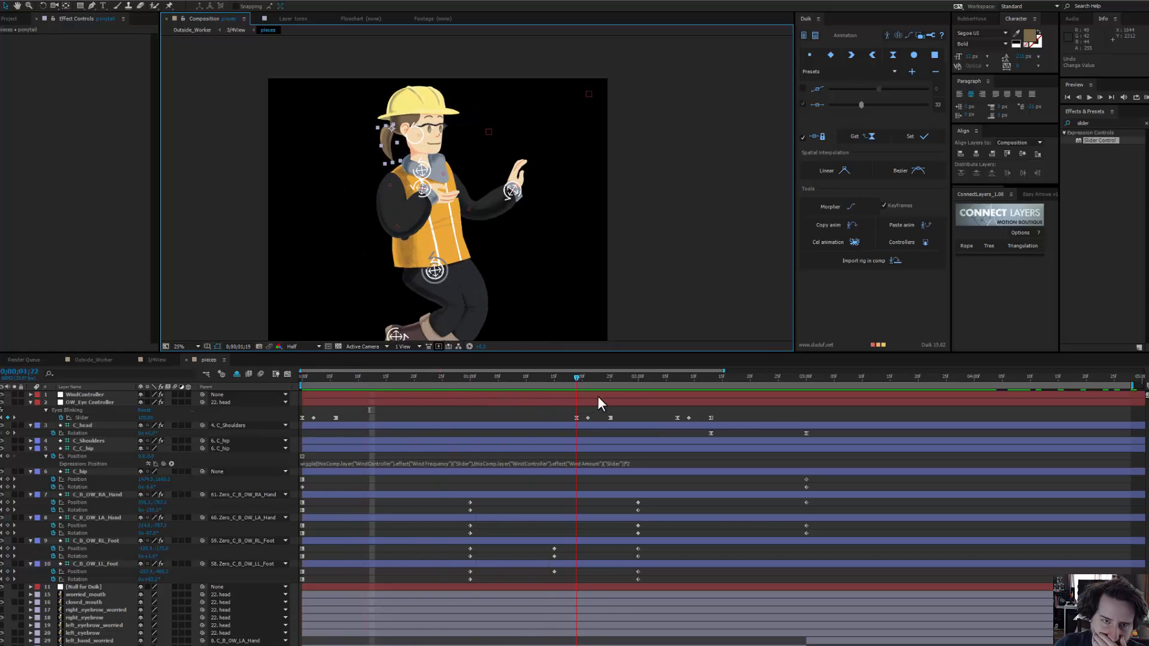
left_click_drag(746, 389, 525, 419)
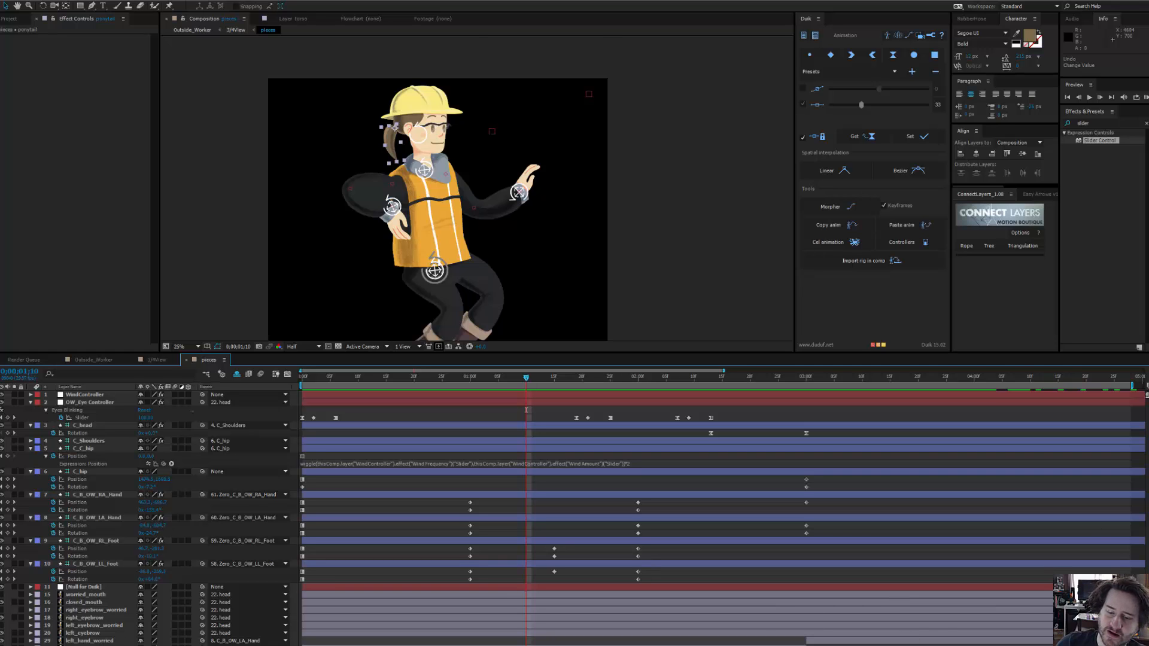
Step: Switch to Photoshop and show the "i don't suck at duik rigging" title document in full screen without the interface panels
key("alt+Tab")
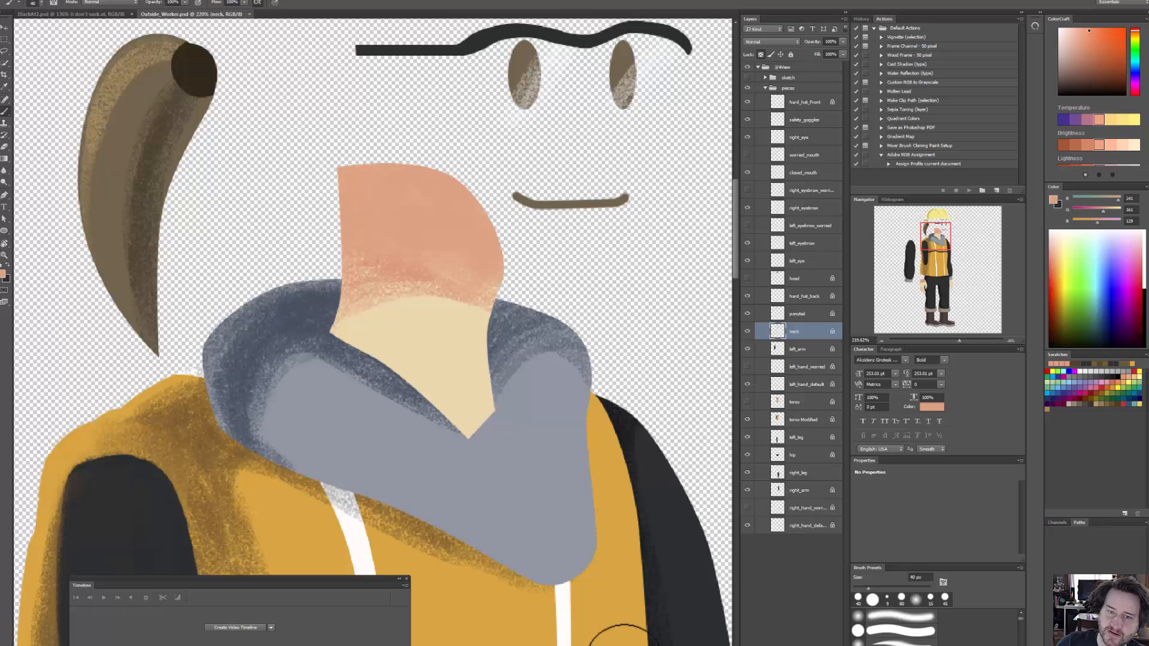
left_click(111, 15)
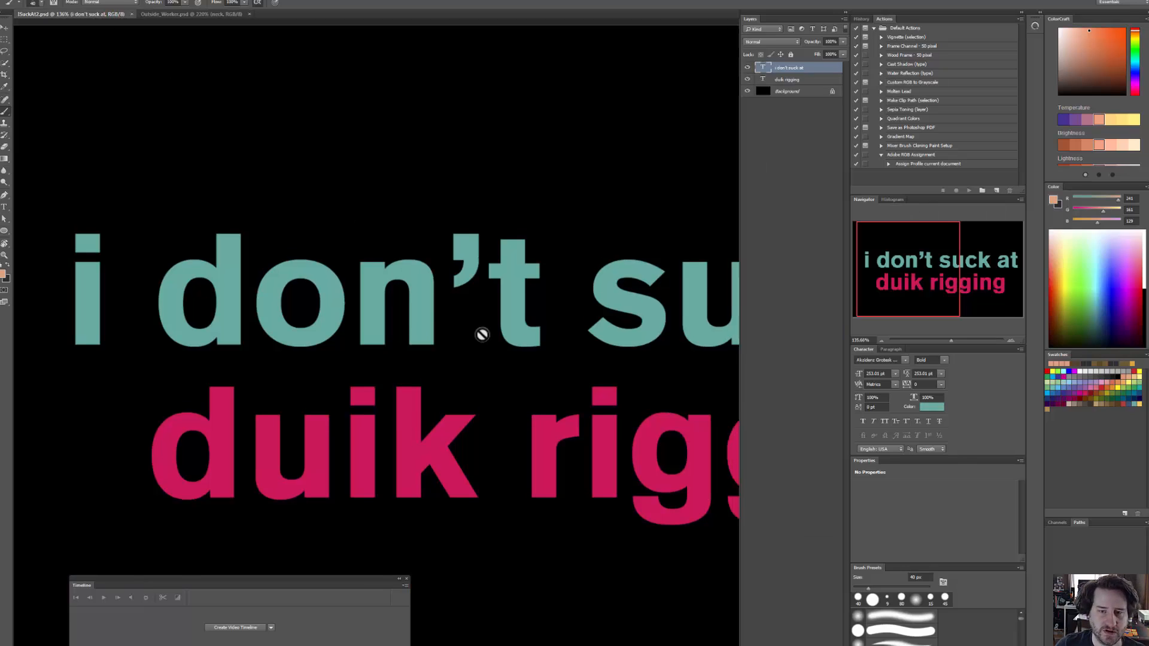
key("Tab")
key("f")
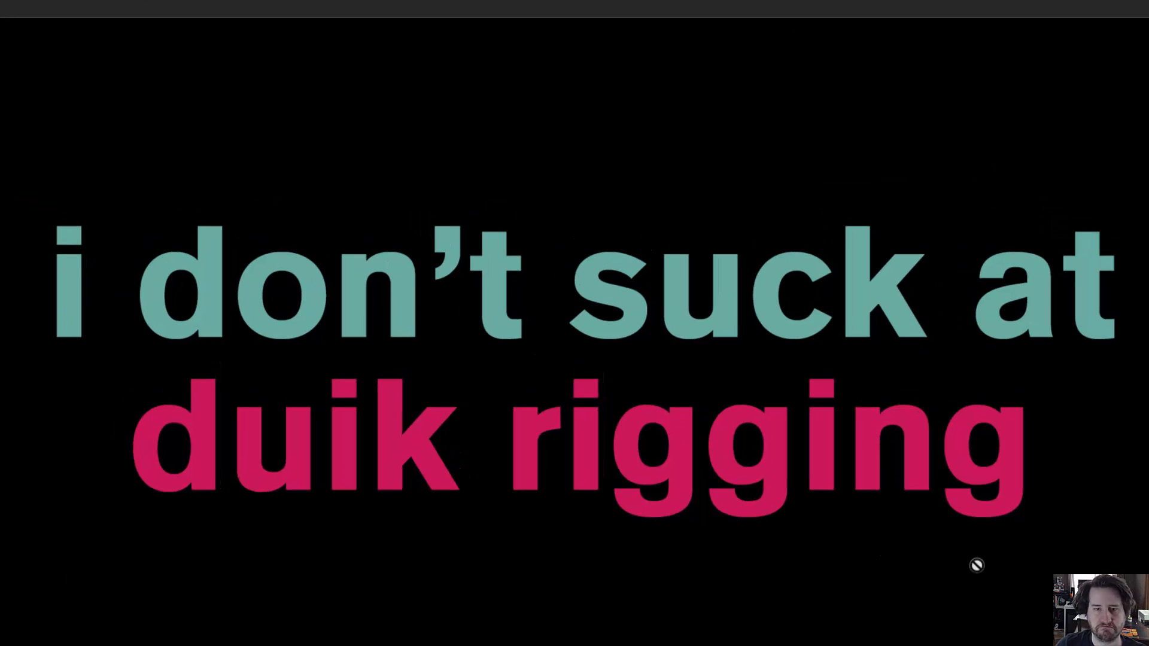
key("Tab")
key("Tab")
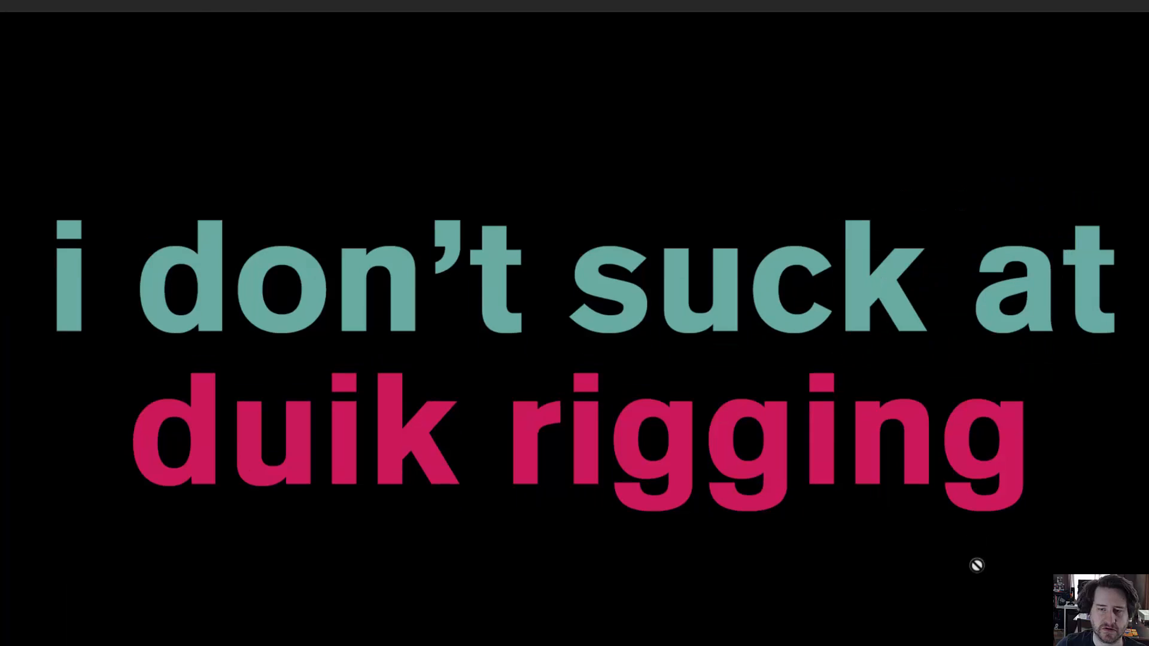